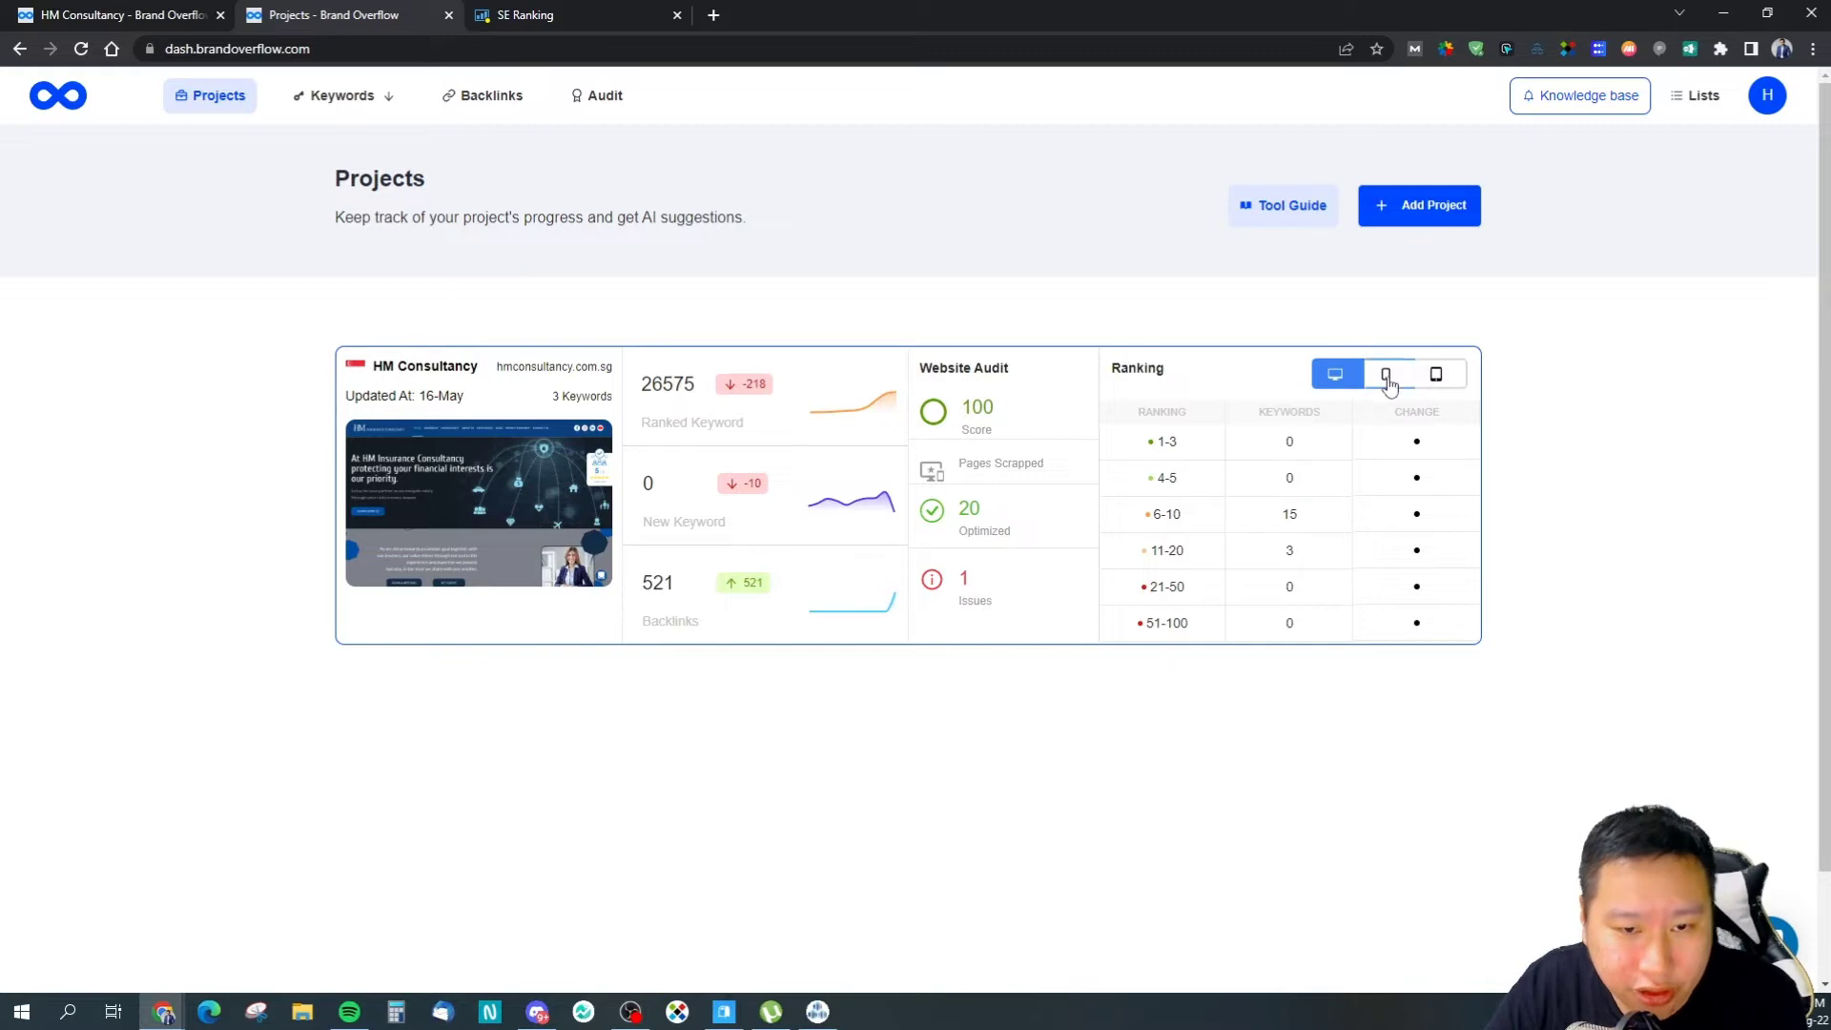
# Step: Compare the HM Consultancy project's ranking figures across the tablet and desktop device views
pyautogui.click(1335, 374)
pyautogui.click(1436, 373)
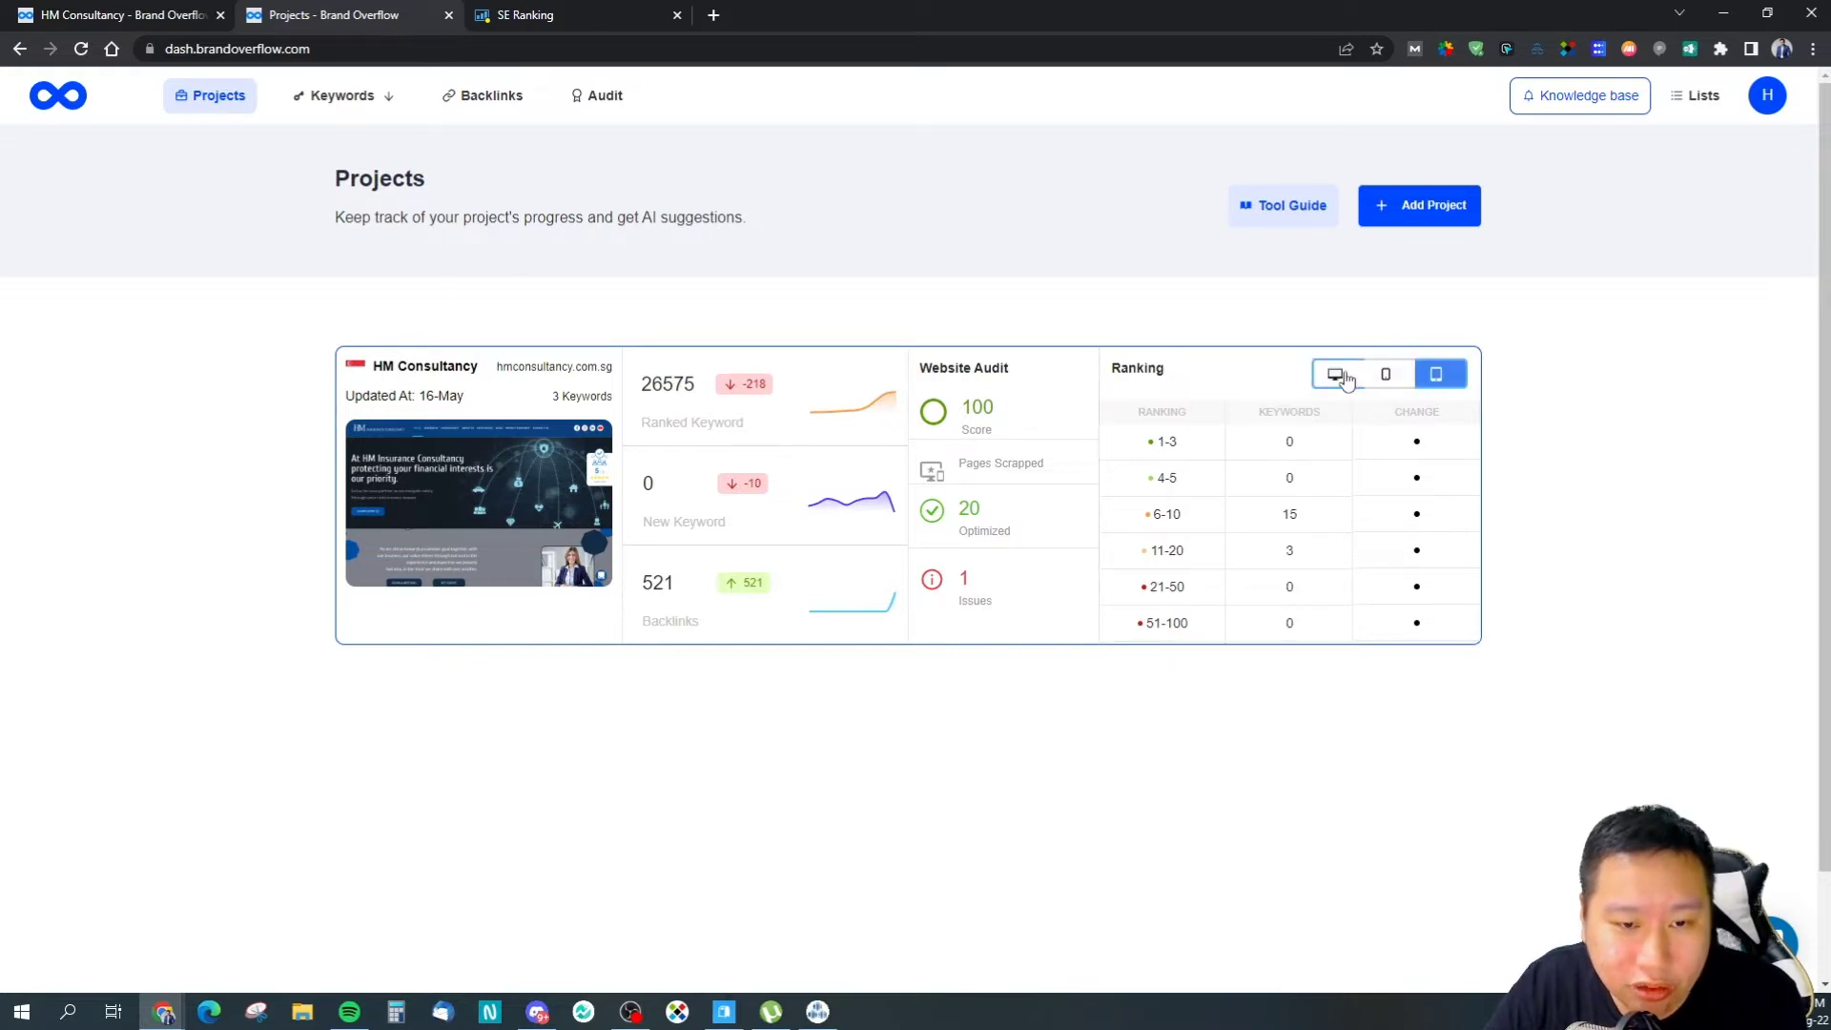
pyautogui.click(1335, 374)
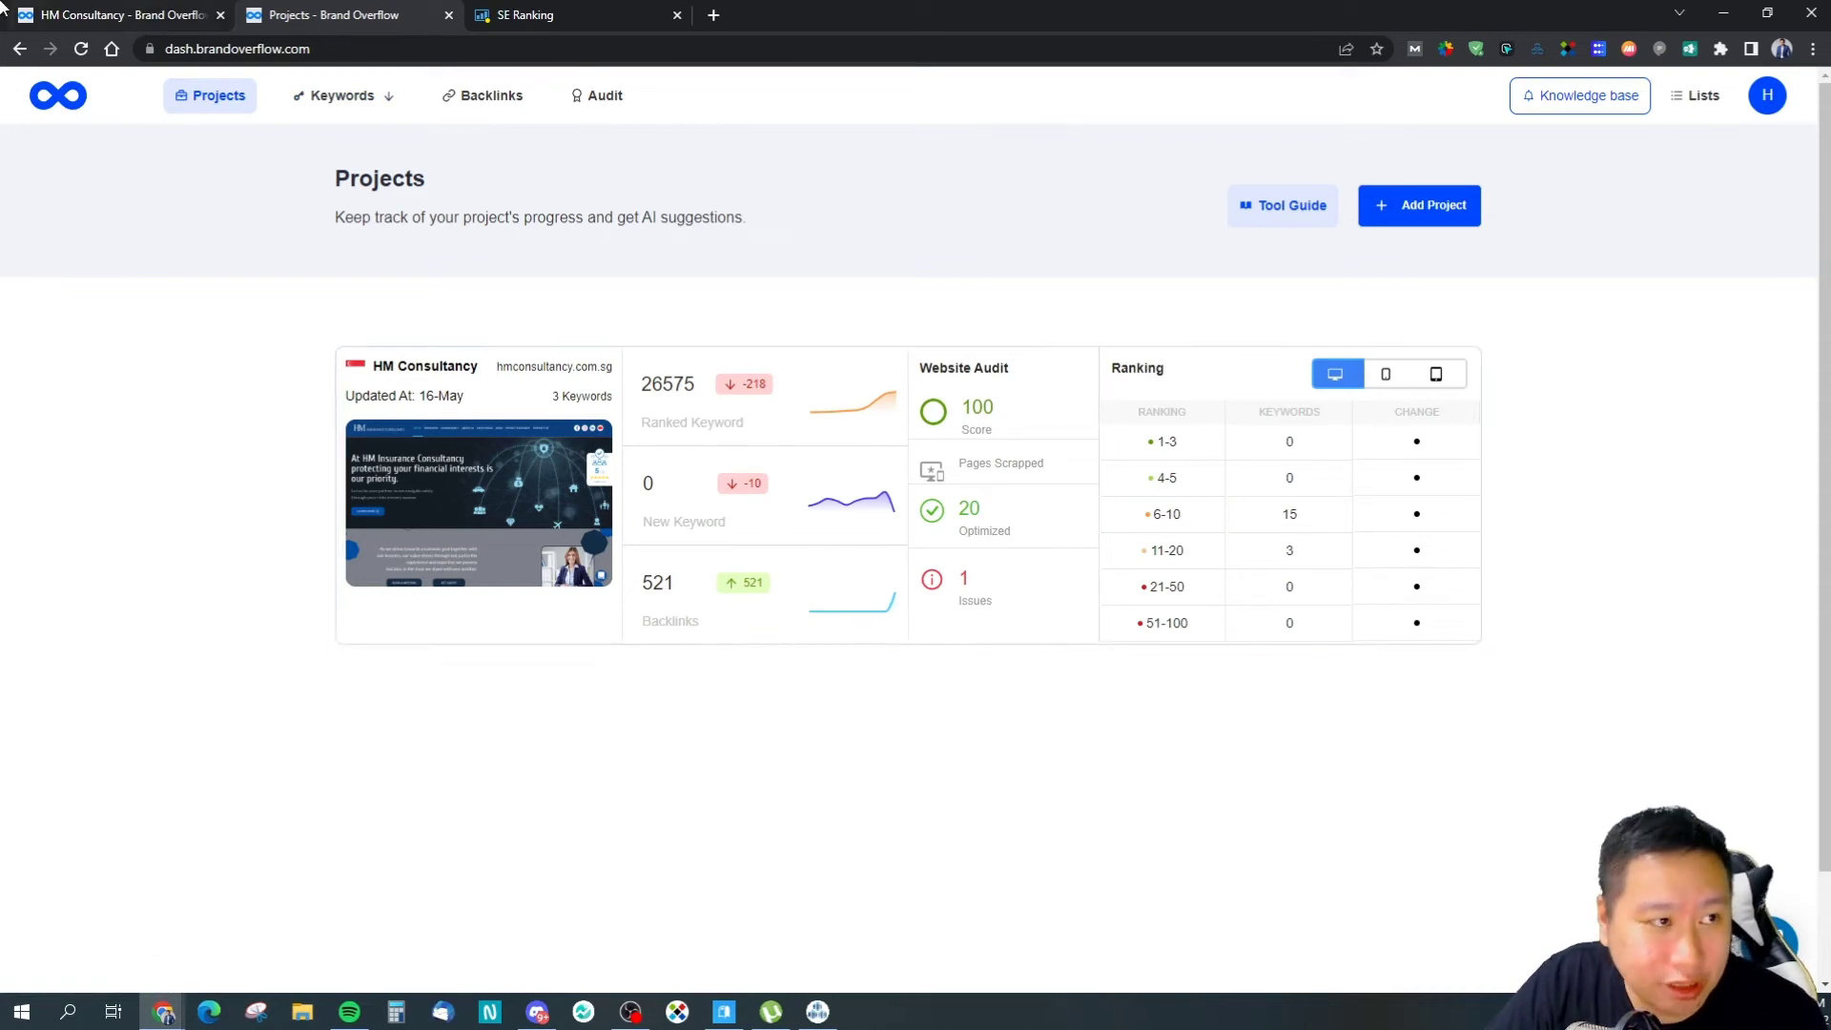
# Step: Open the HM Consultancy project and examine its search performance chart and tracked keyword table
pyautogui.click(597, 372)
pyautogui.hotkey('alt', 'Left')
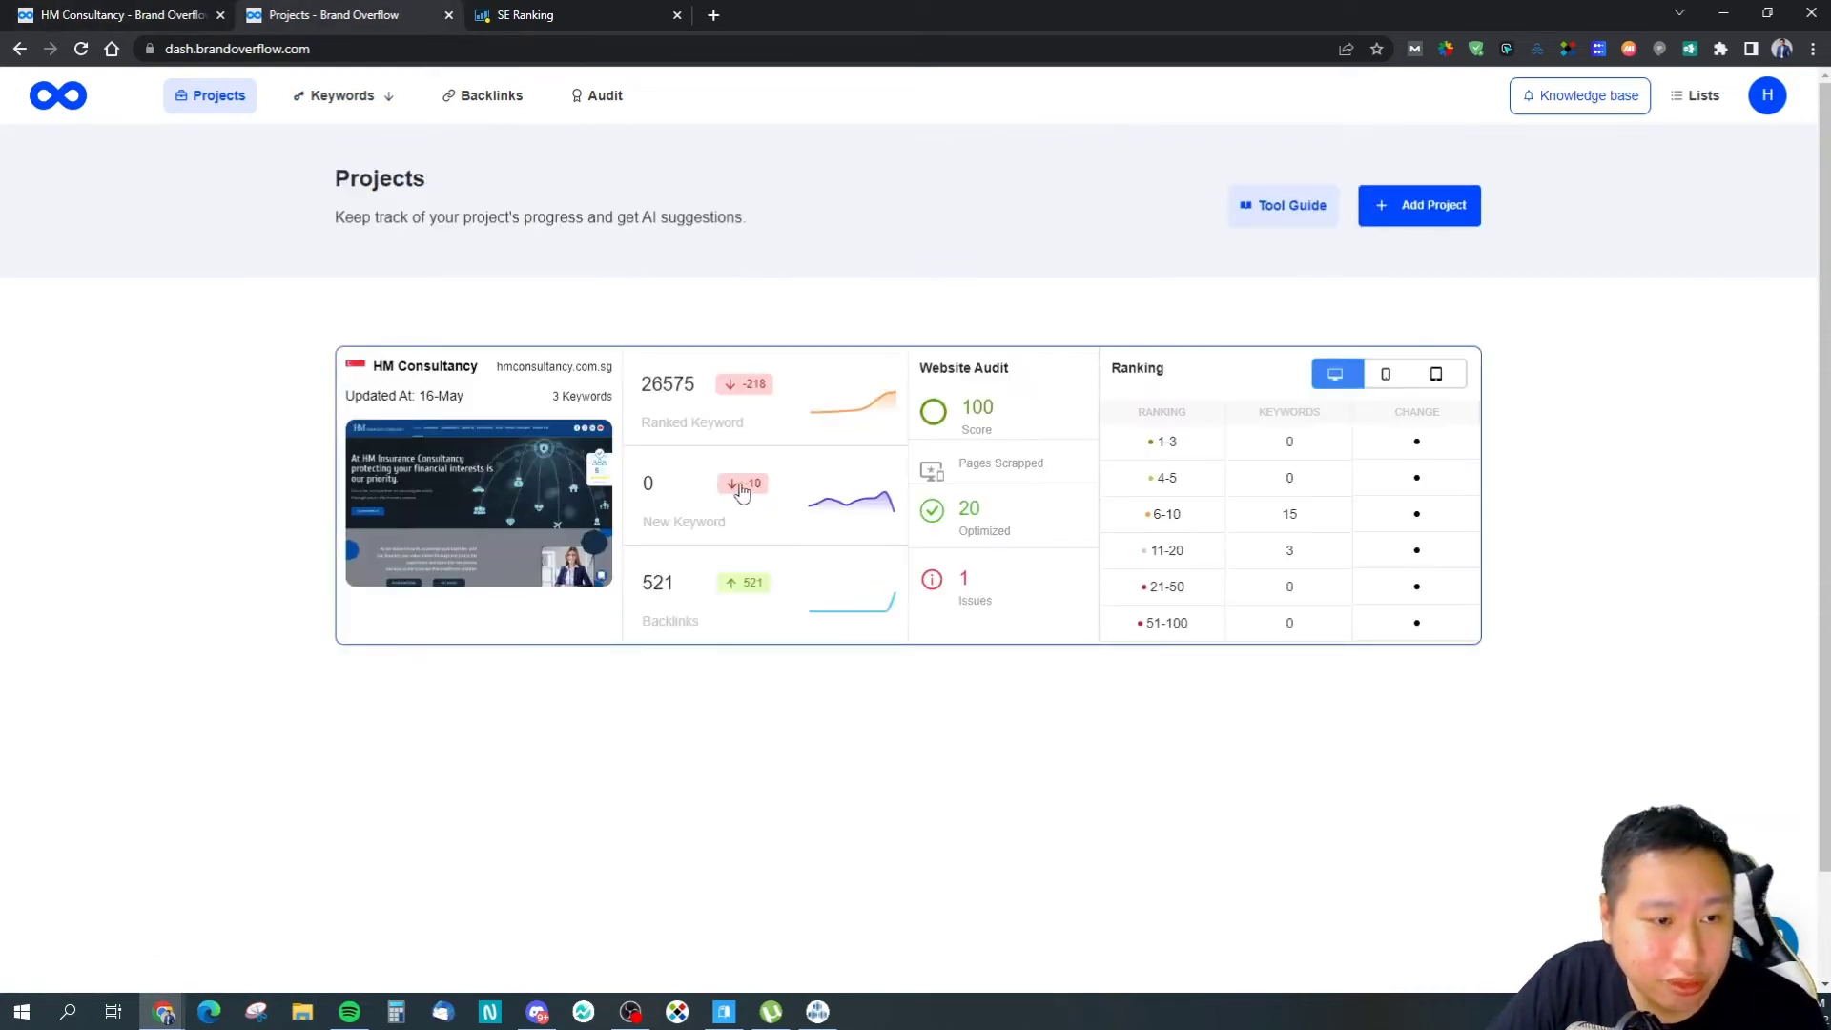
pyautogui.click(1027, 424)
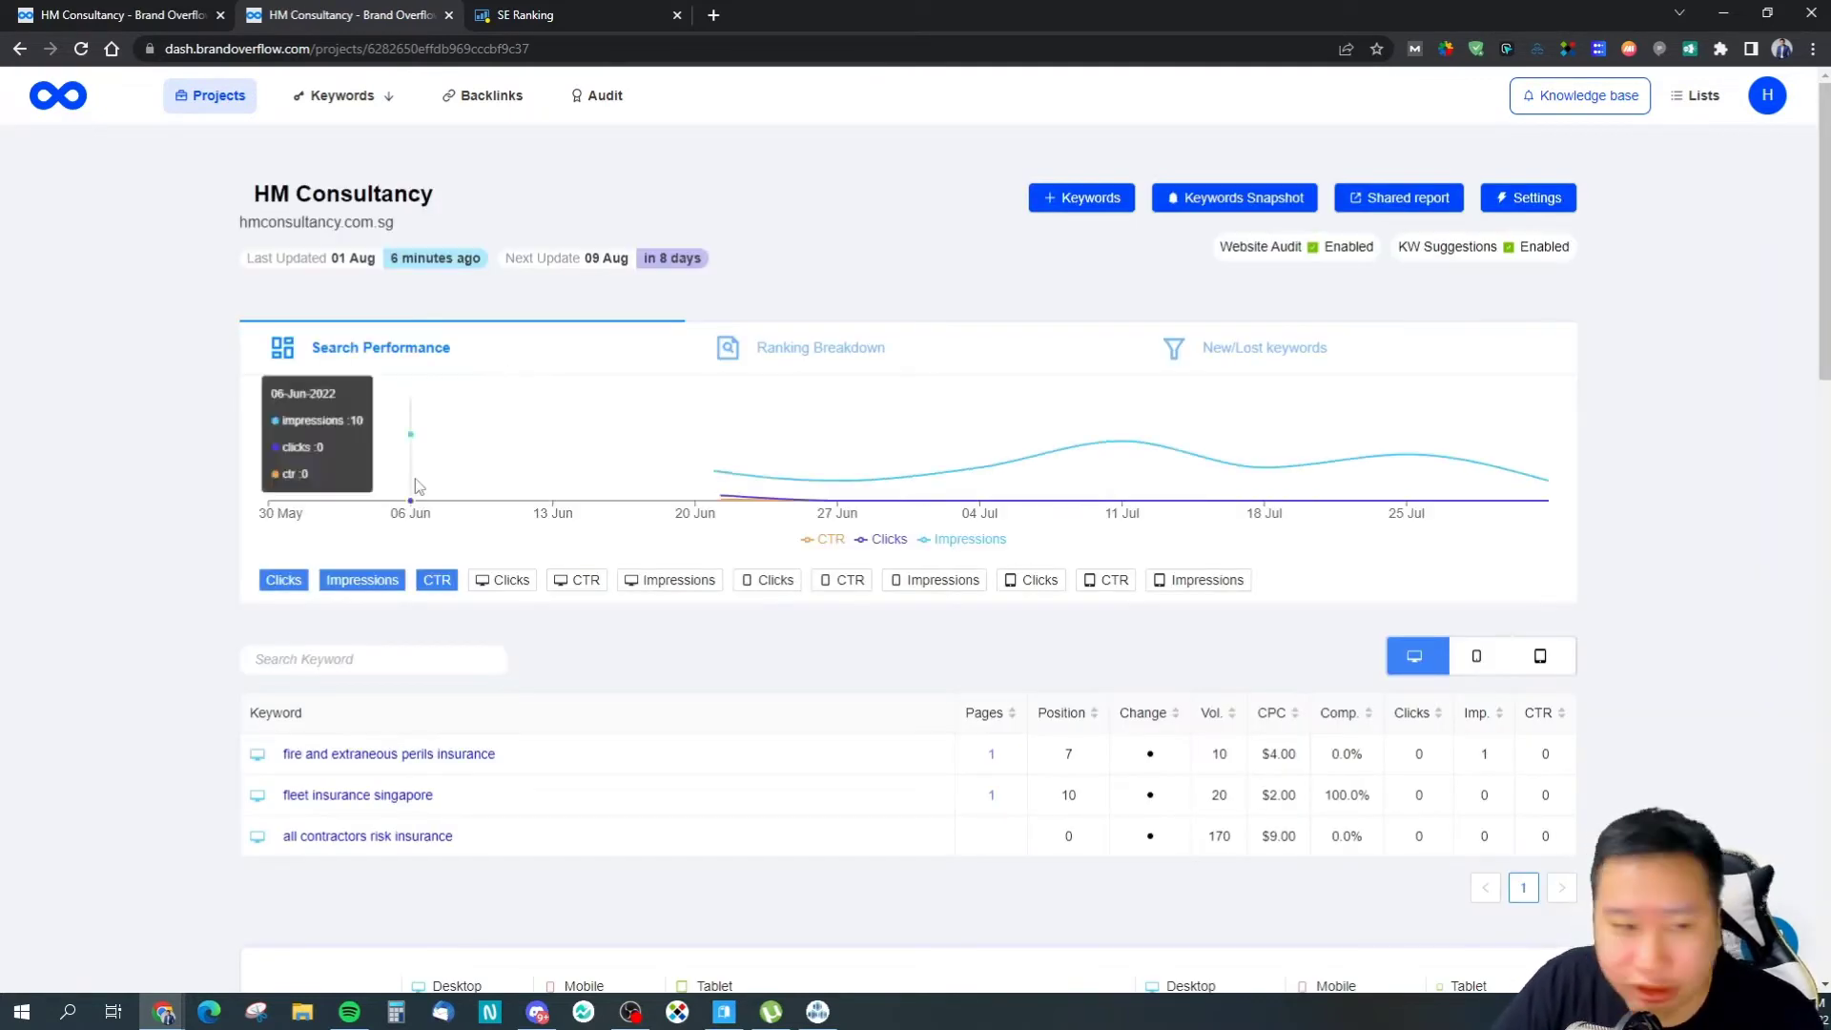
pyautogui.scroll(-2, 124, 661)
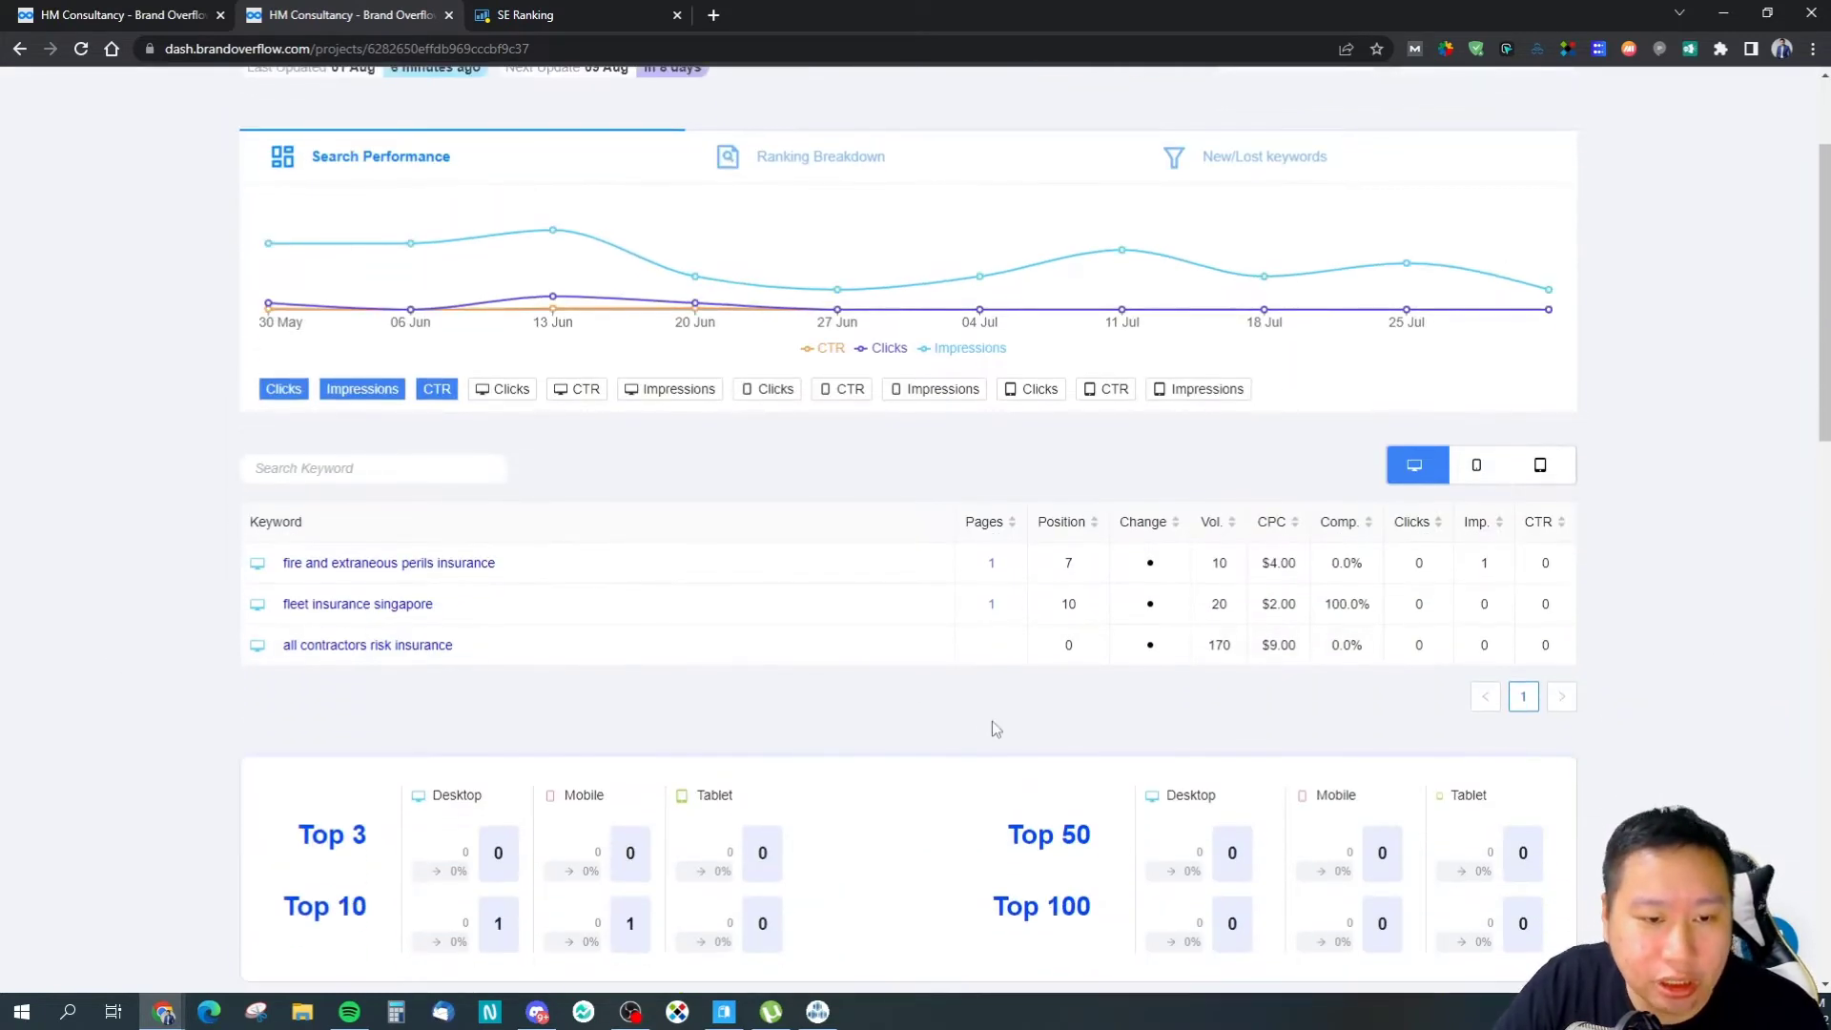
pyautogui.scroll(2, 991, 728)
pyautogui.scroll(-3, 969, 739)
pyautogui.scroll(1, 724, 686)
pyautogui.scroll(2, 603, 644)
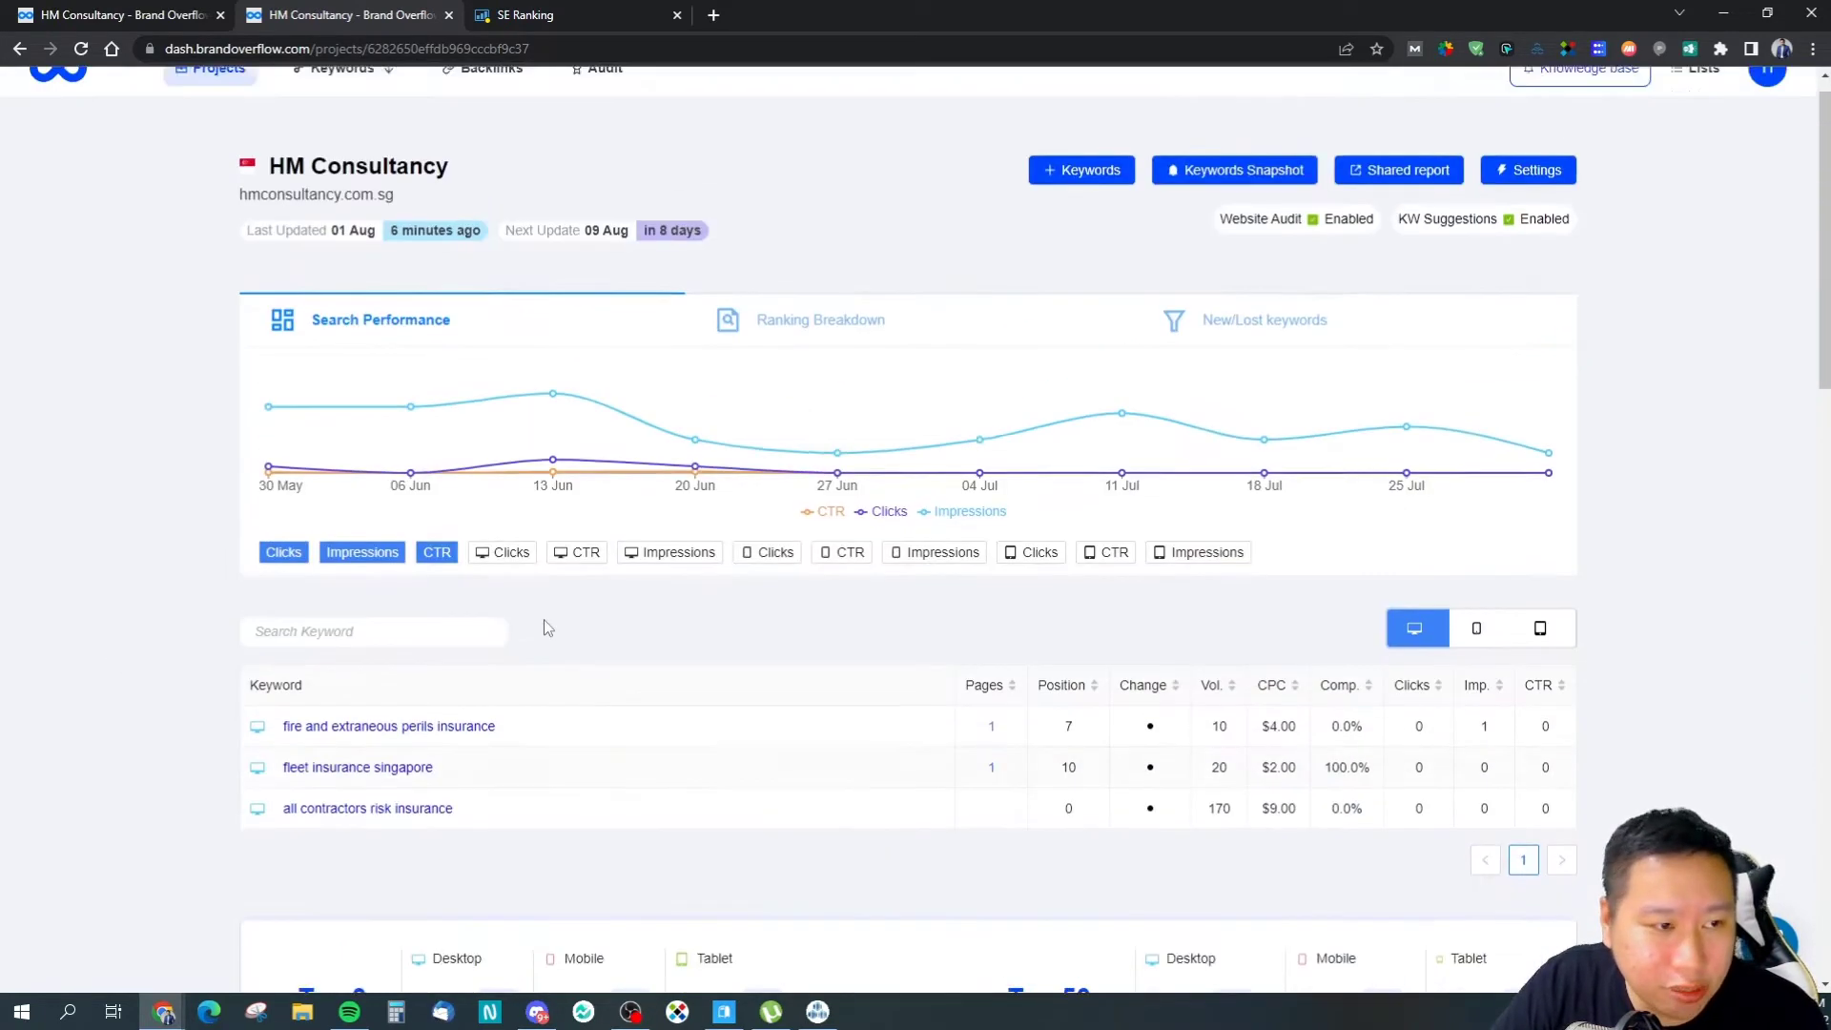
pyautogui.scroll(1, 520, 634)
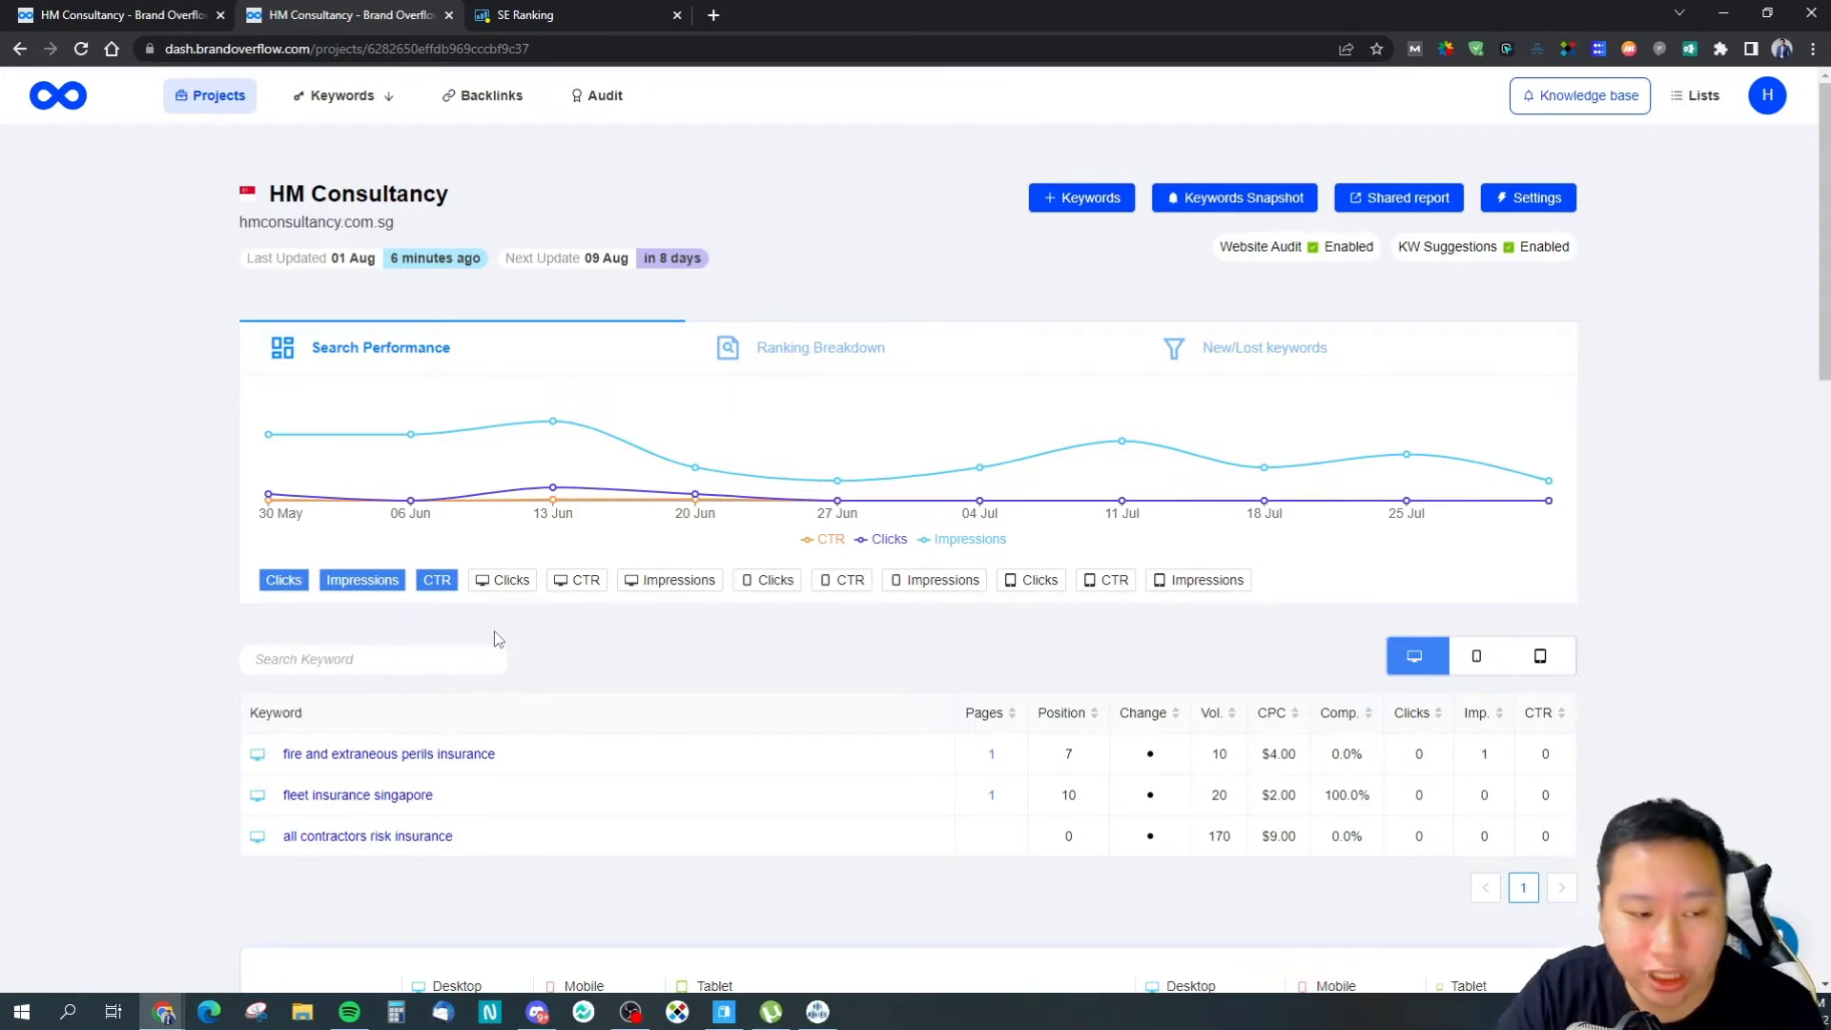
# Step: Look through the whole project dashboard down to the new keywords and keyword suggestions lists
pyautogui.scroll(-5, 732, 651)
pyautogui.scroll(5, 733, 651)
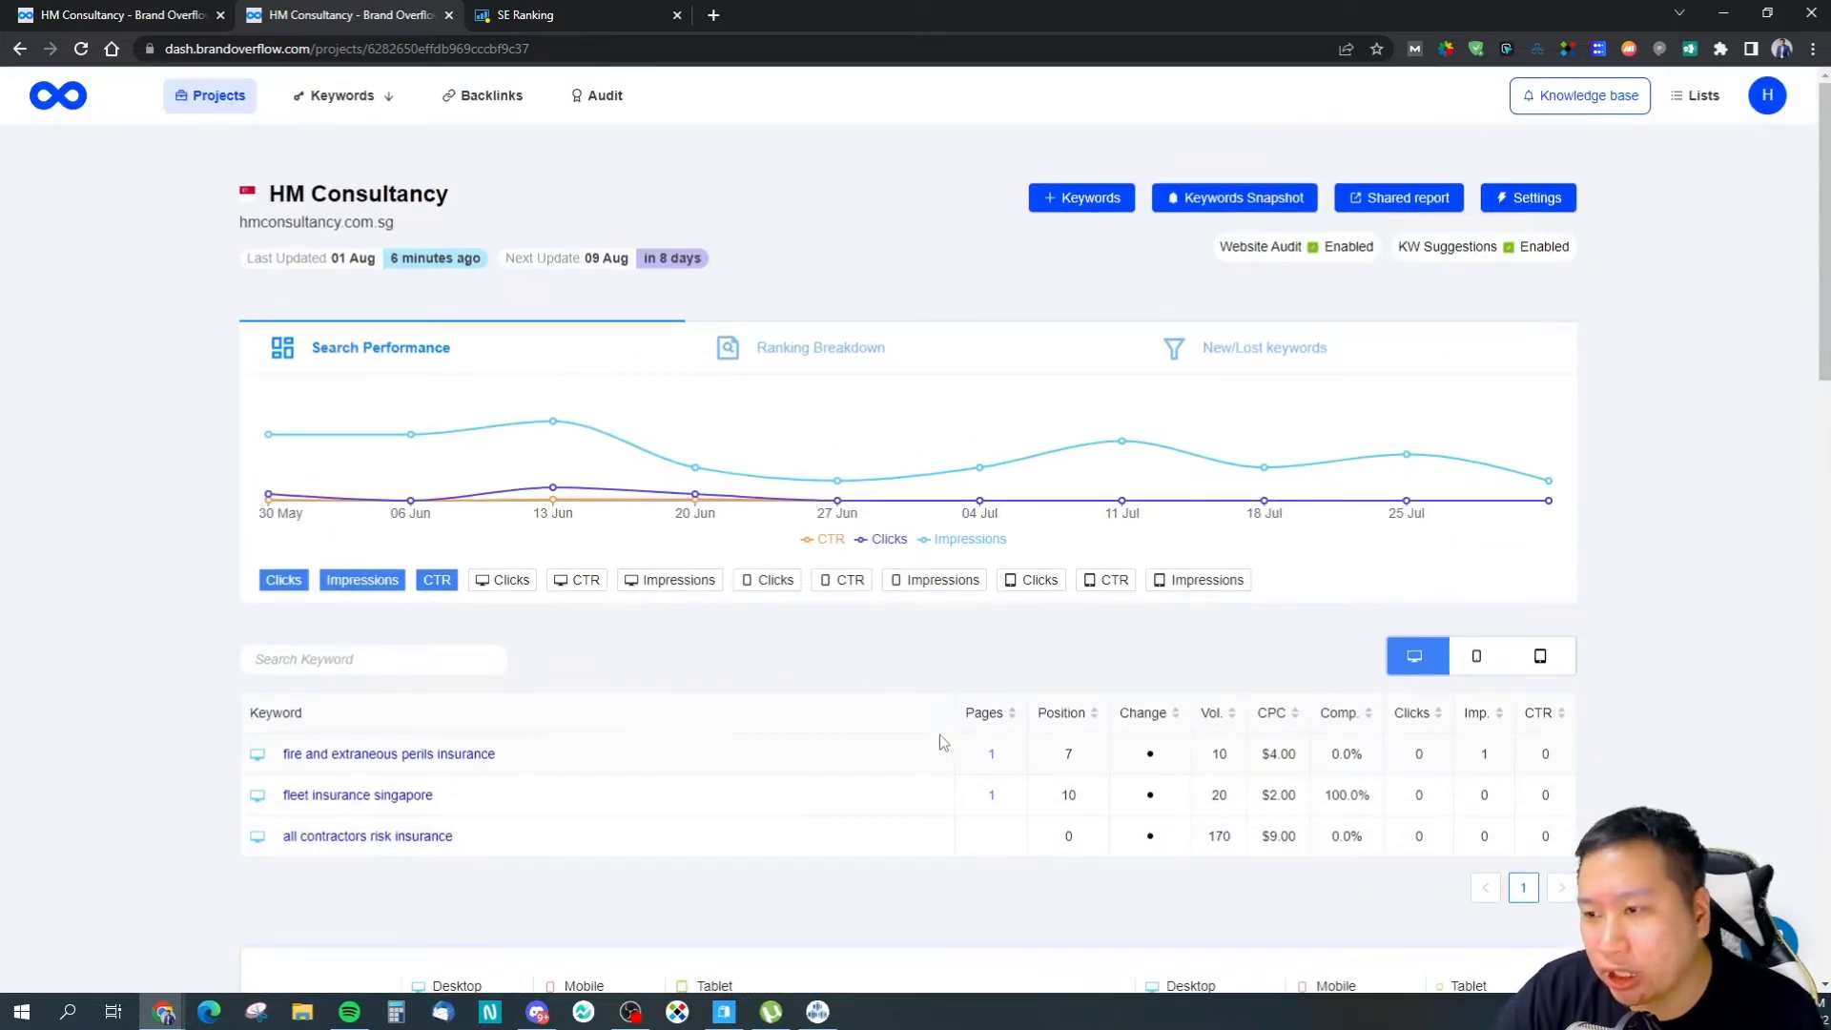
pyautogui.scroll(-6, 894, 704)
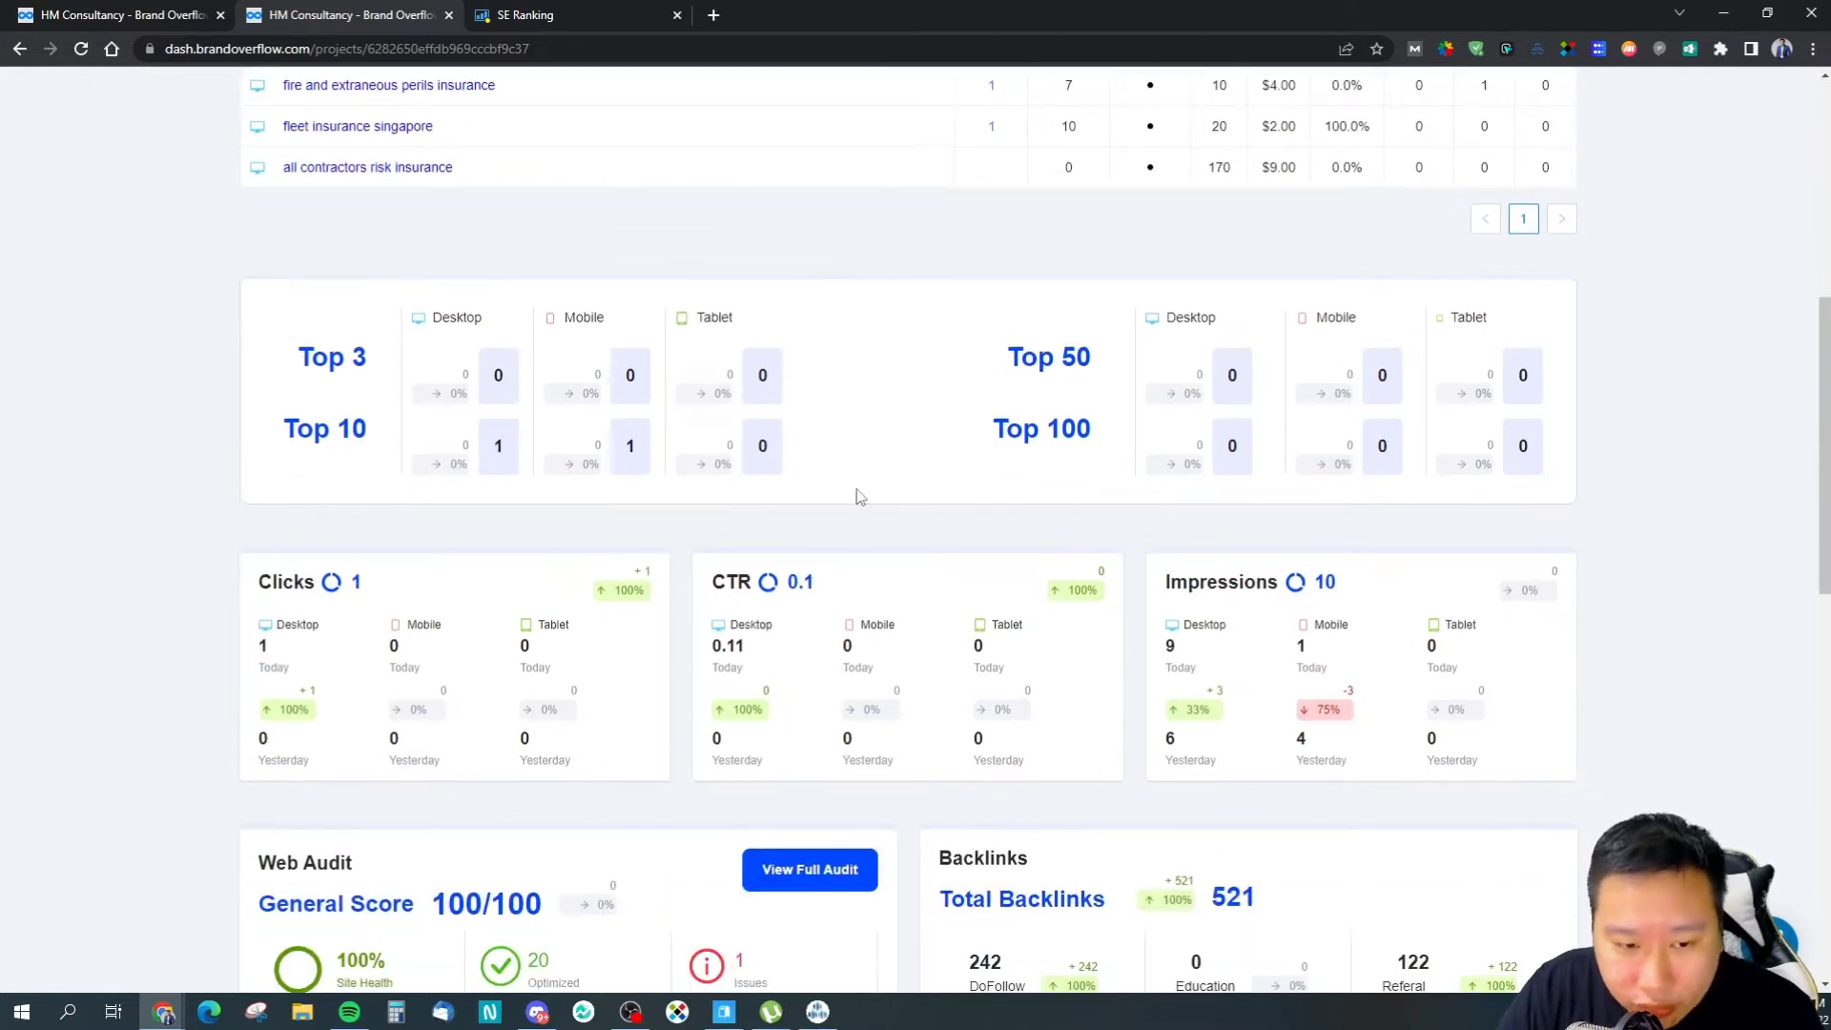
pyautogui.scroll(-5, 858, 491)
pyautogui.scroll(-7, 849, 476)
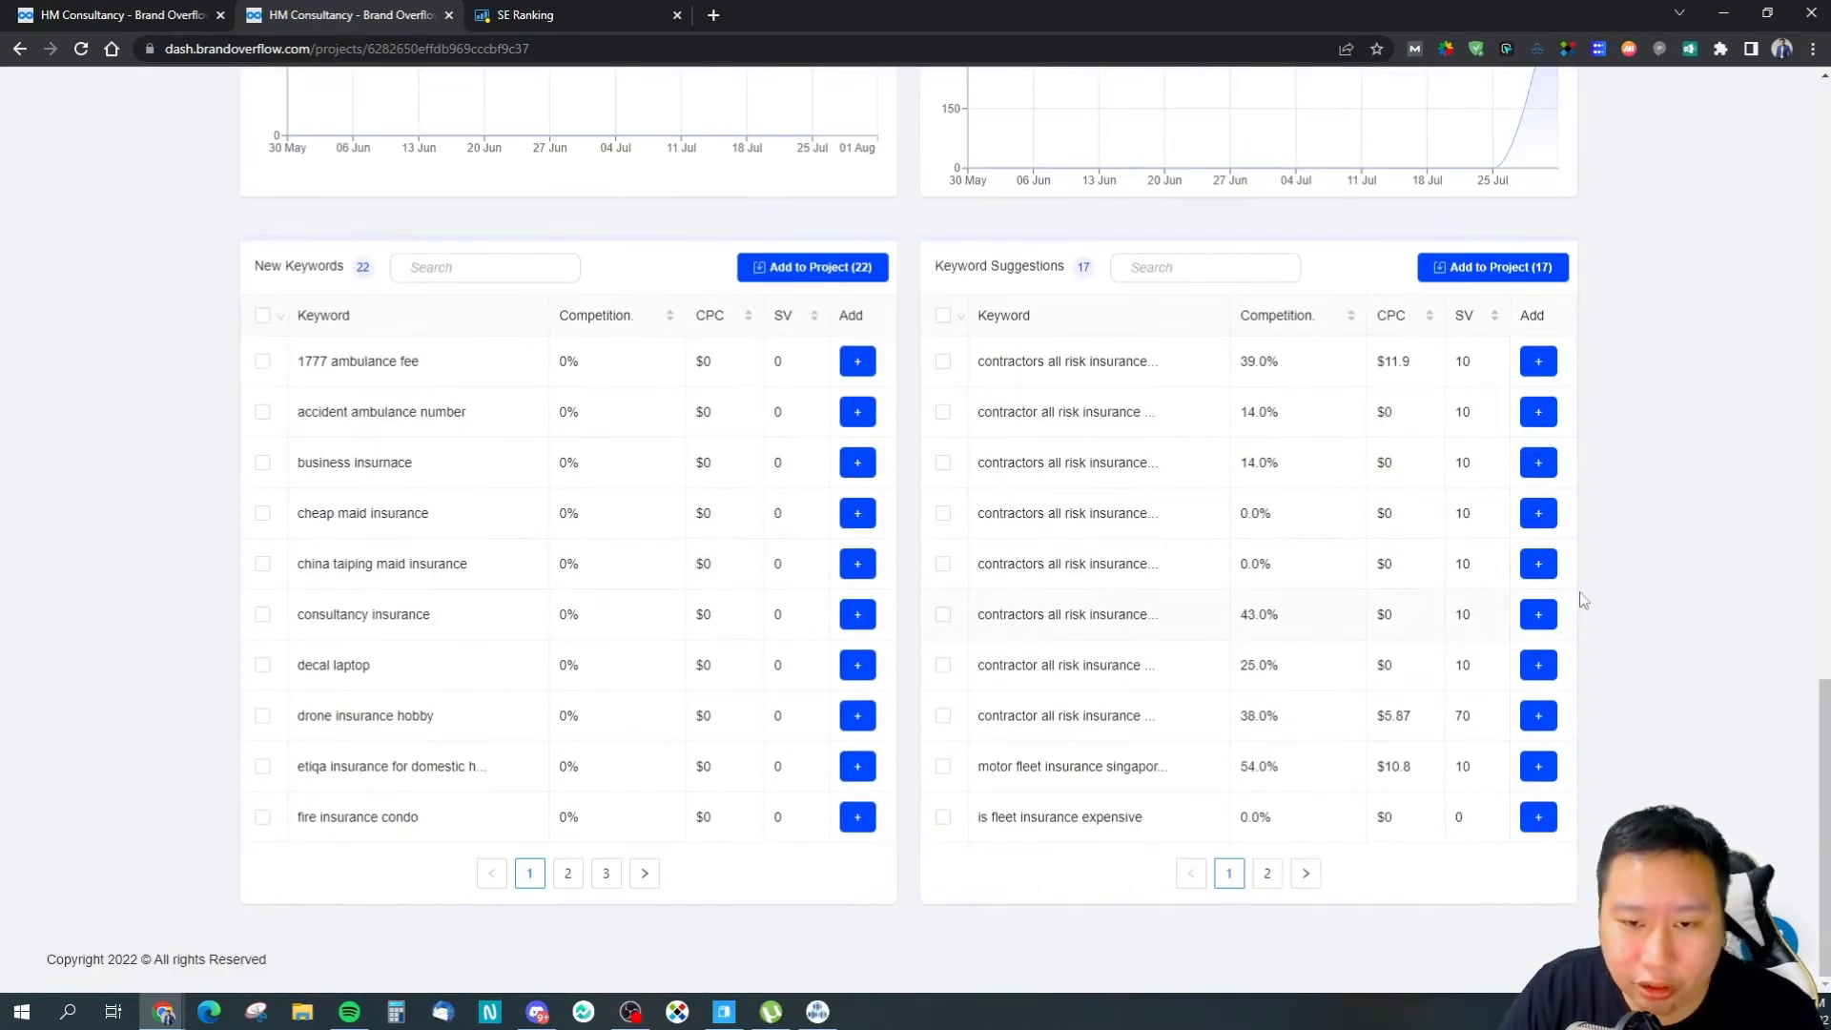
pyautogui.scroll(7, 1626, 591)
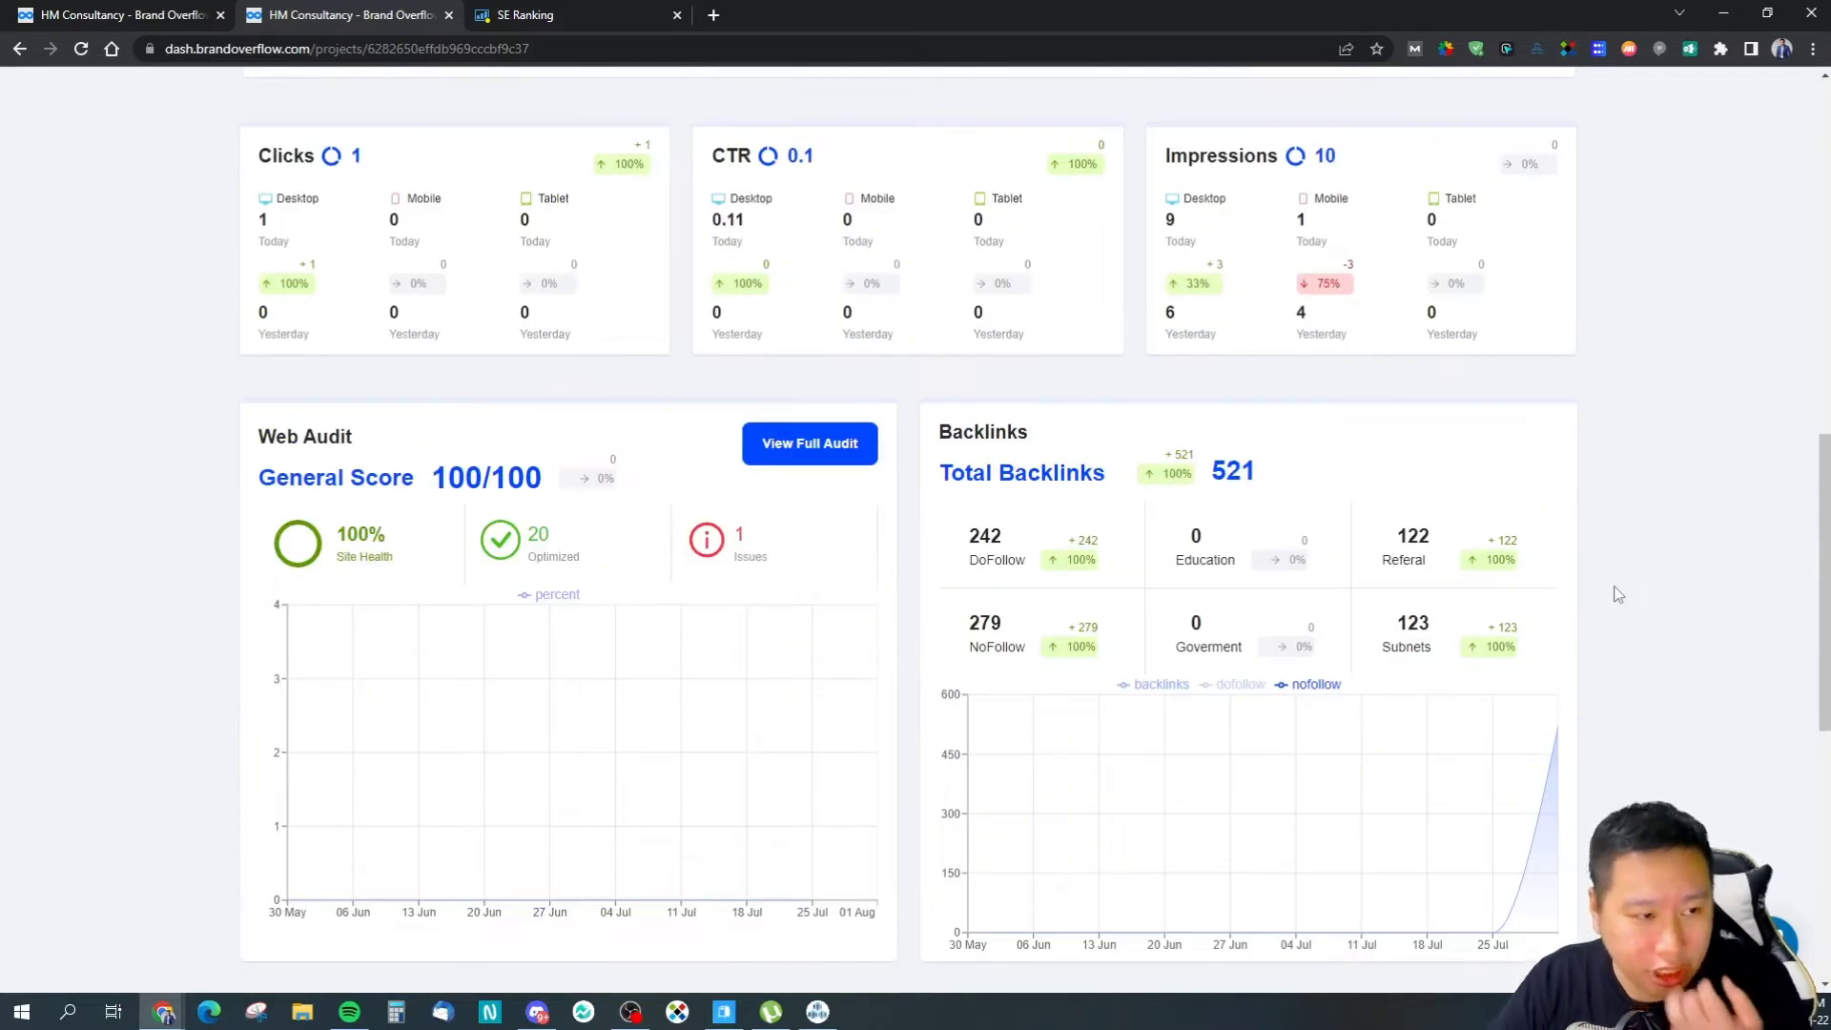
# Step: Examine the project's top-position counts, clicks, CTR and impressions, along with its web audit and backlinks summaries
pyautogui.scroll(3, 1526, 596)
pyautogui.scroll(-4, 1240, 592)
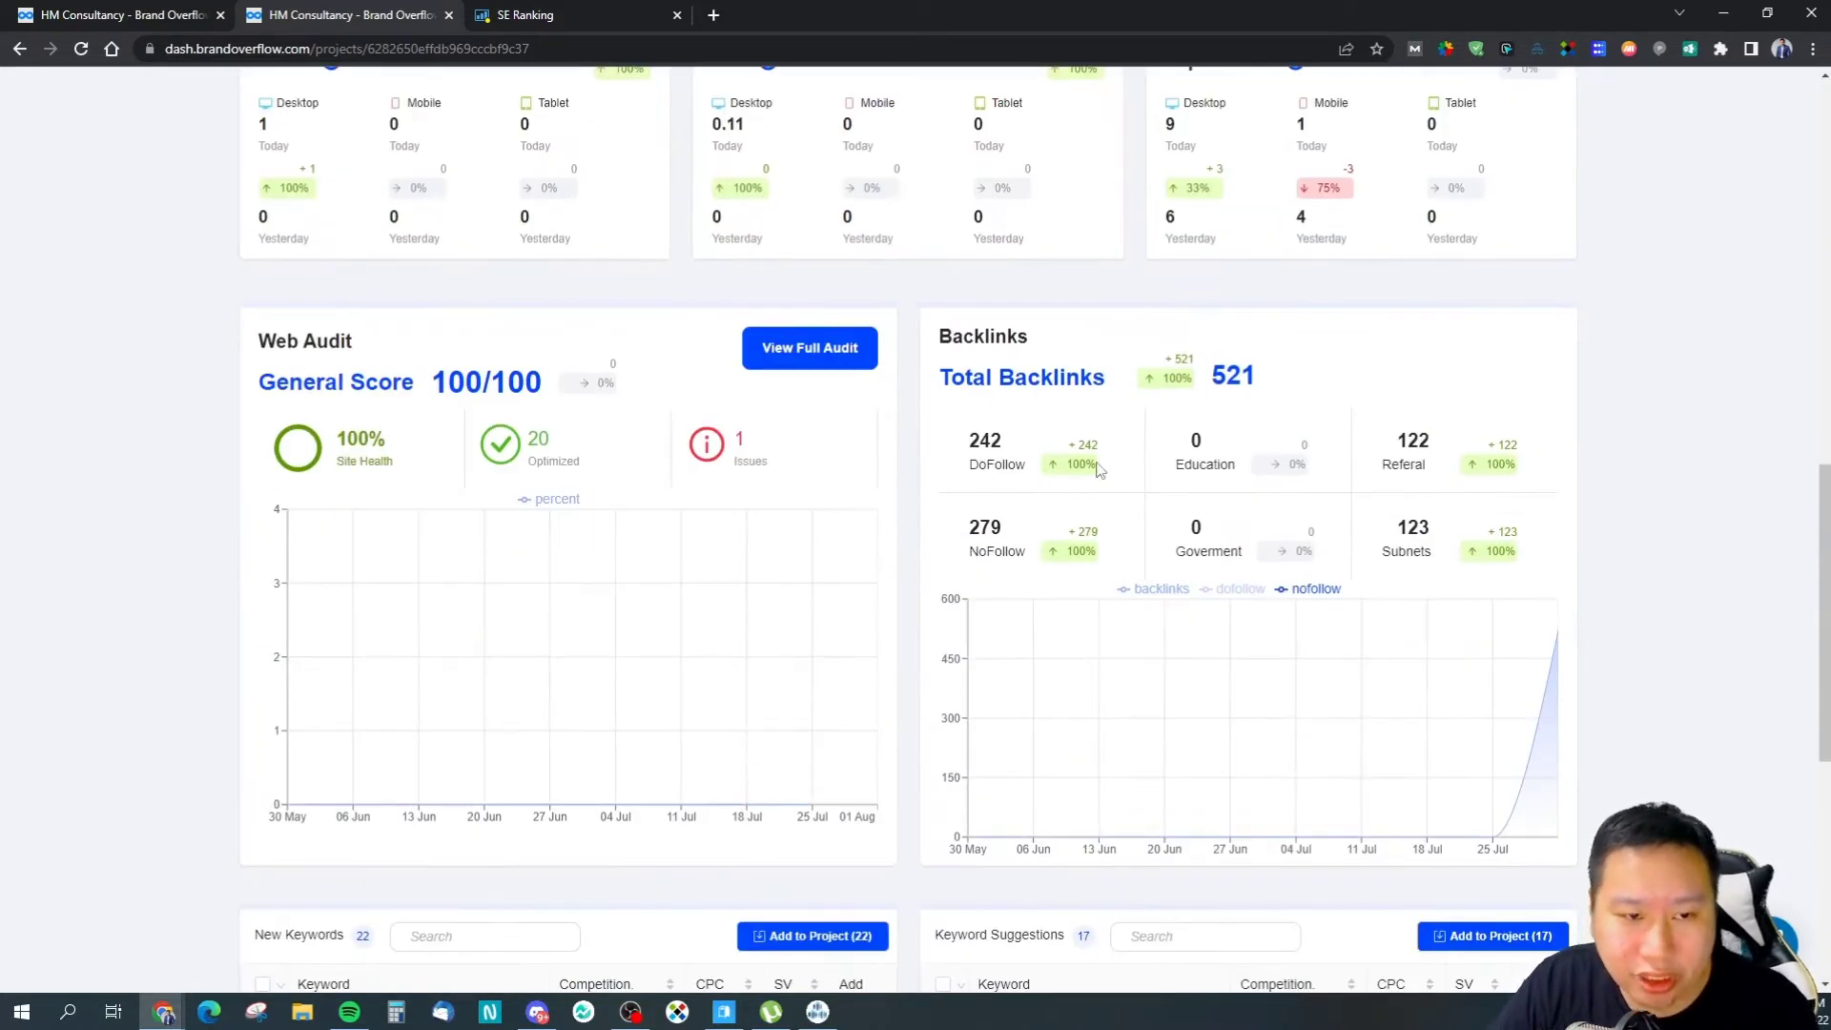
pyautogui.scroll(4, 869, 574)
pyautogui.scroll(4, 870, 574)
pyautogui.scroll(-3, 725, 563)
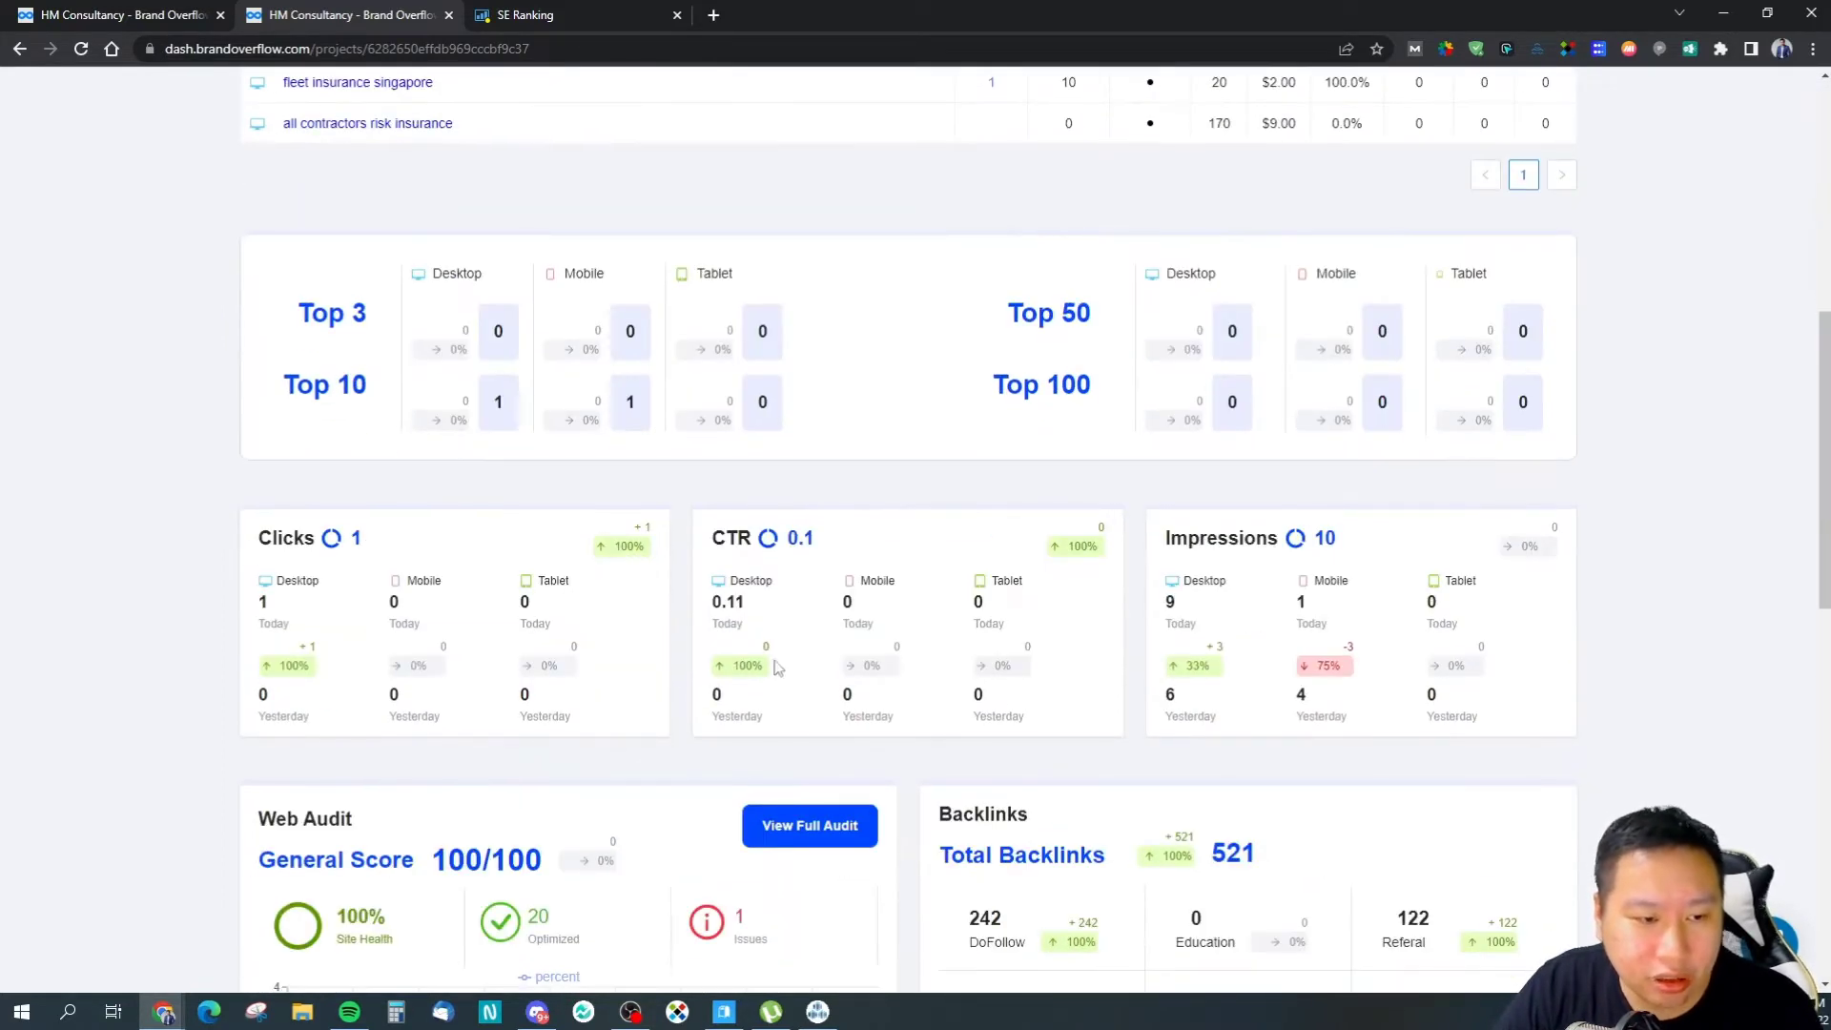
pyautogui.scroll(-4, 769, 752)
pyautogui.scroll(1, 862, 731)
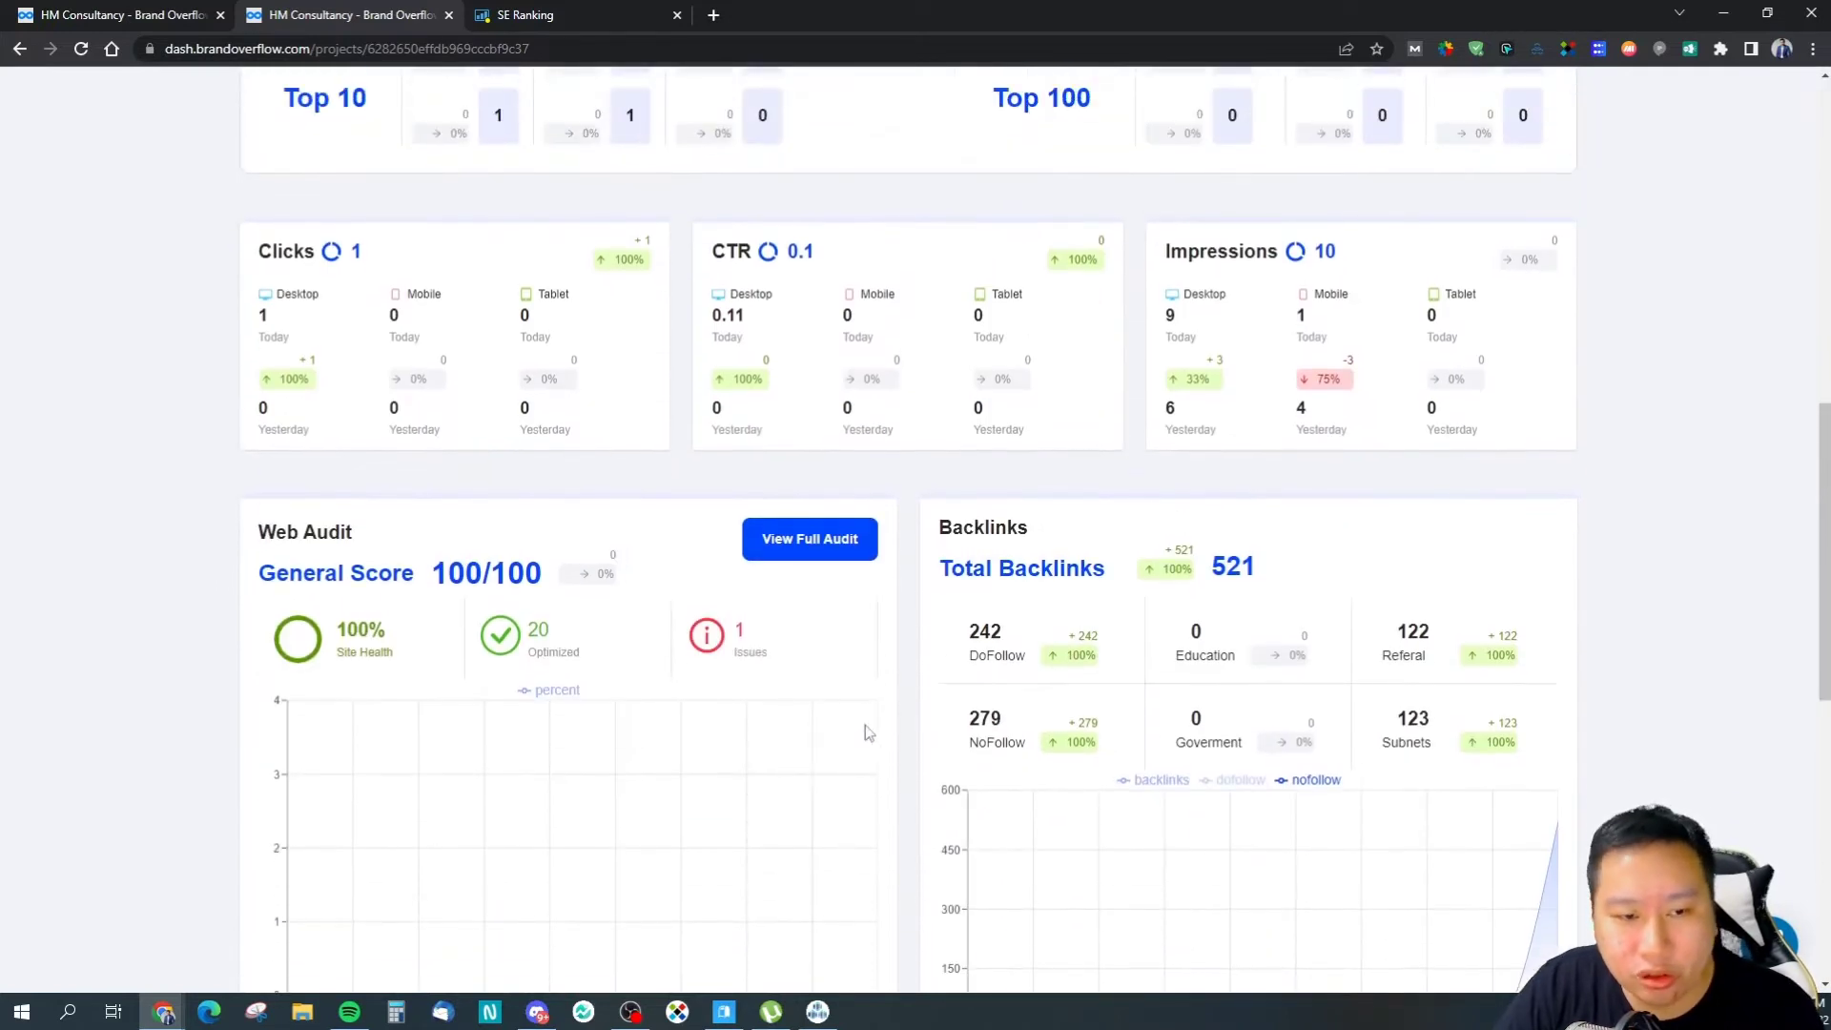
pyautogui.scroll(-1, 1152, 572)
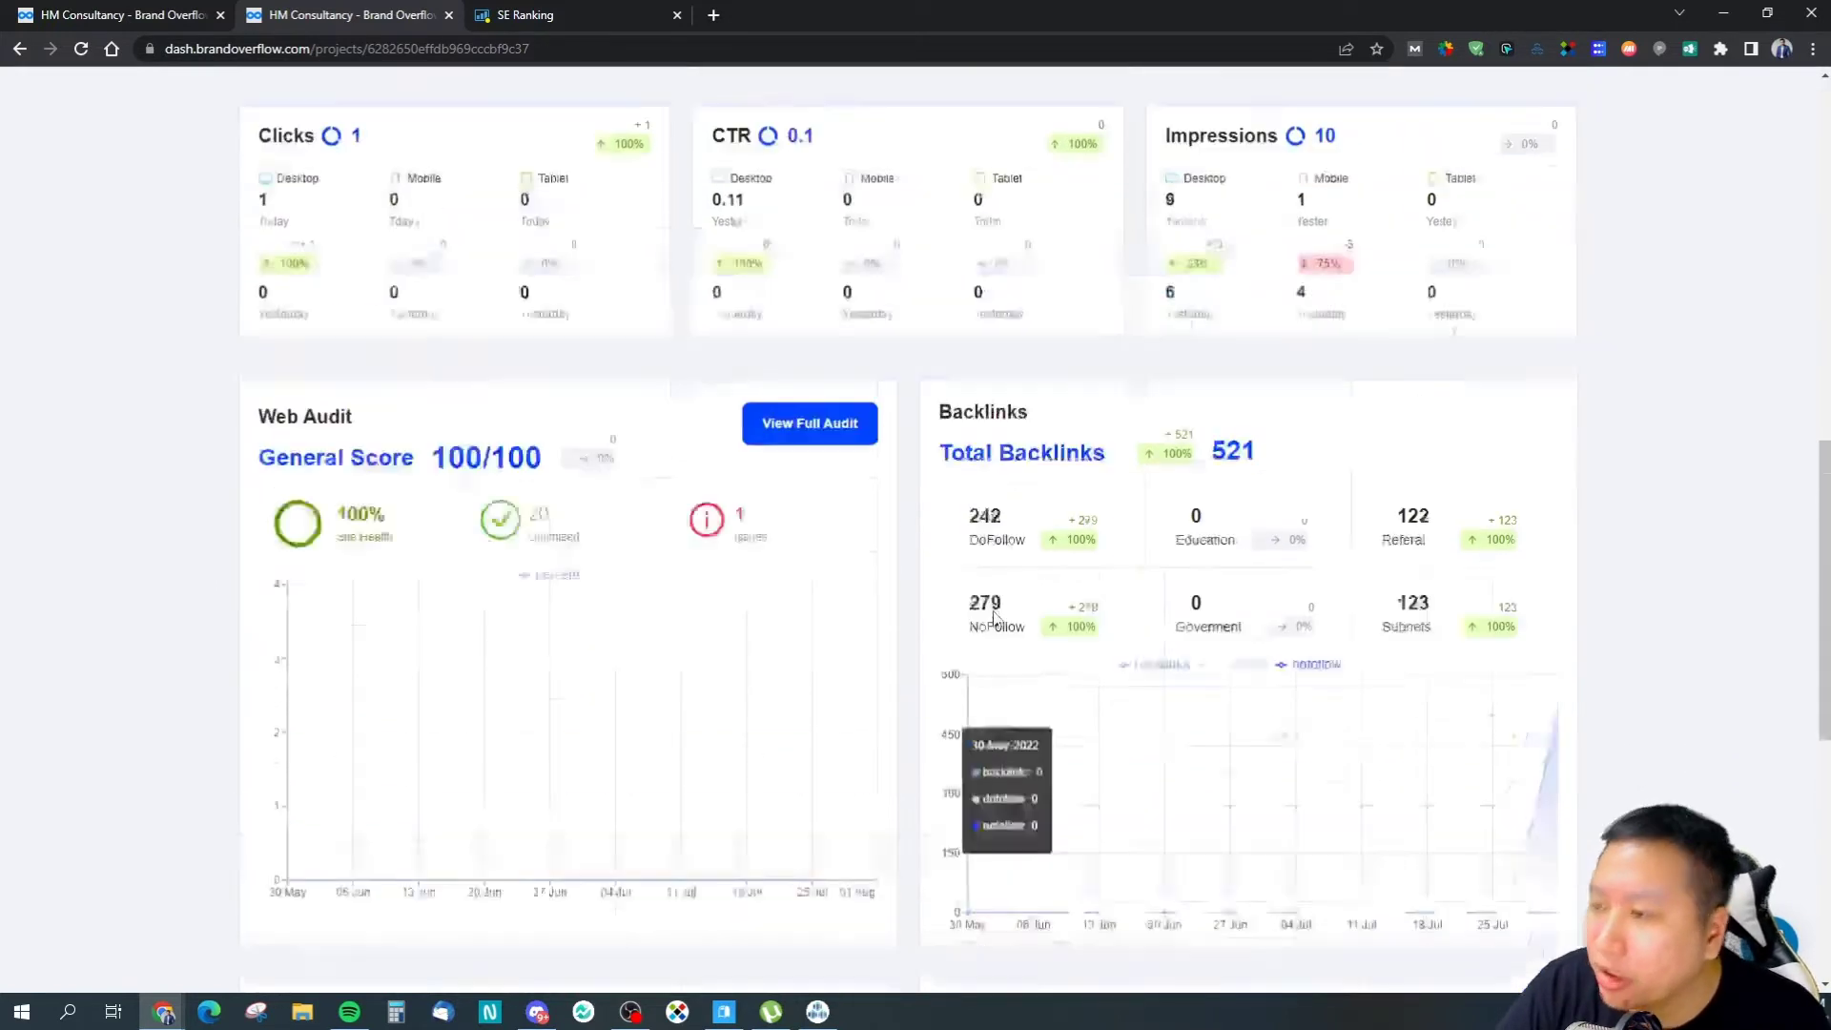
pyautogui.scroll(3, 906, 648)
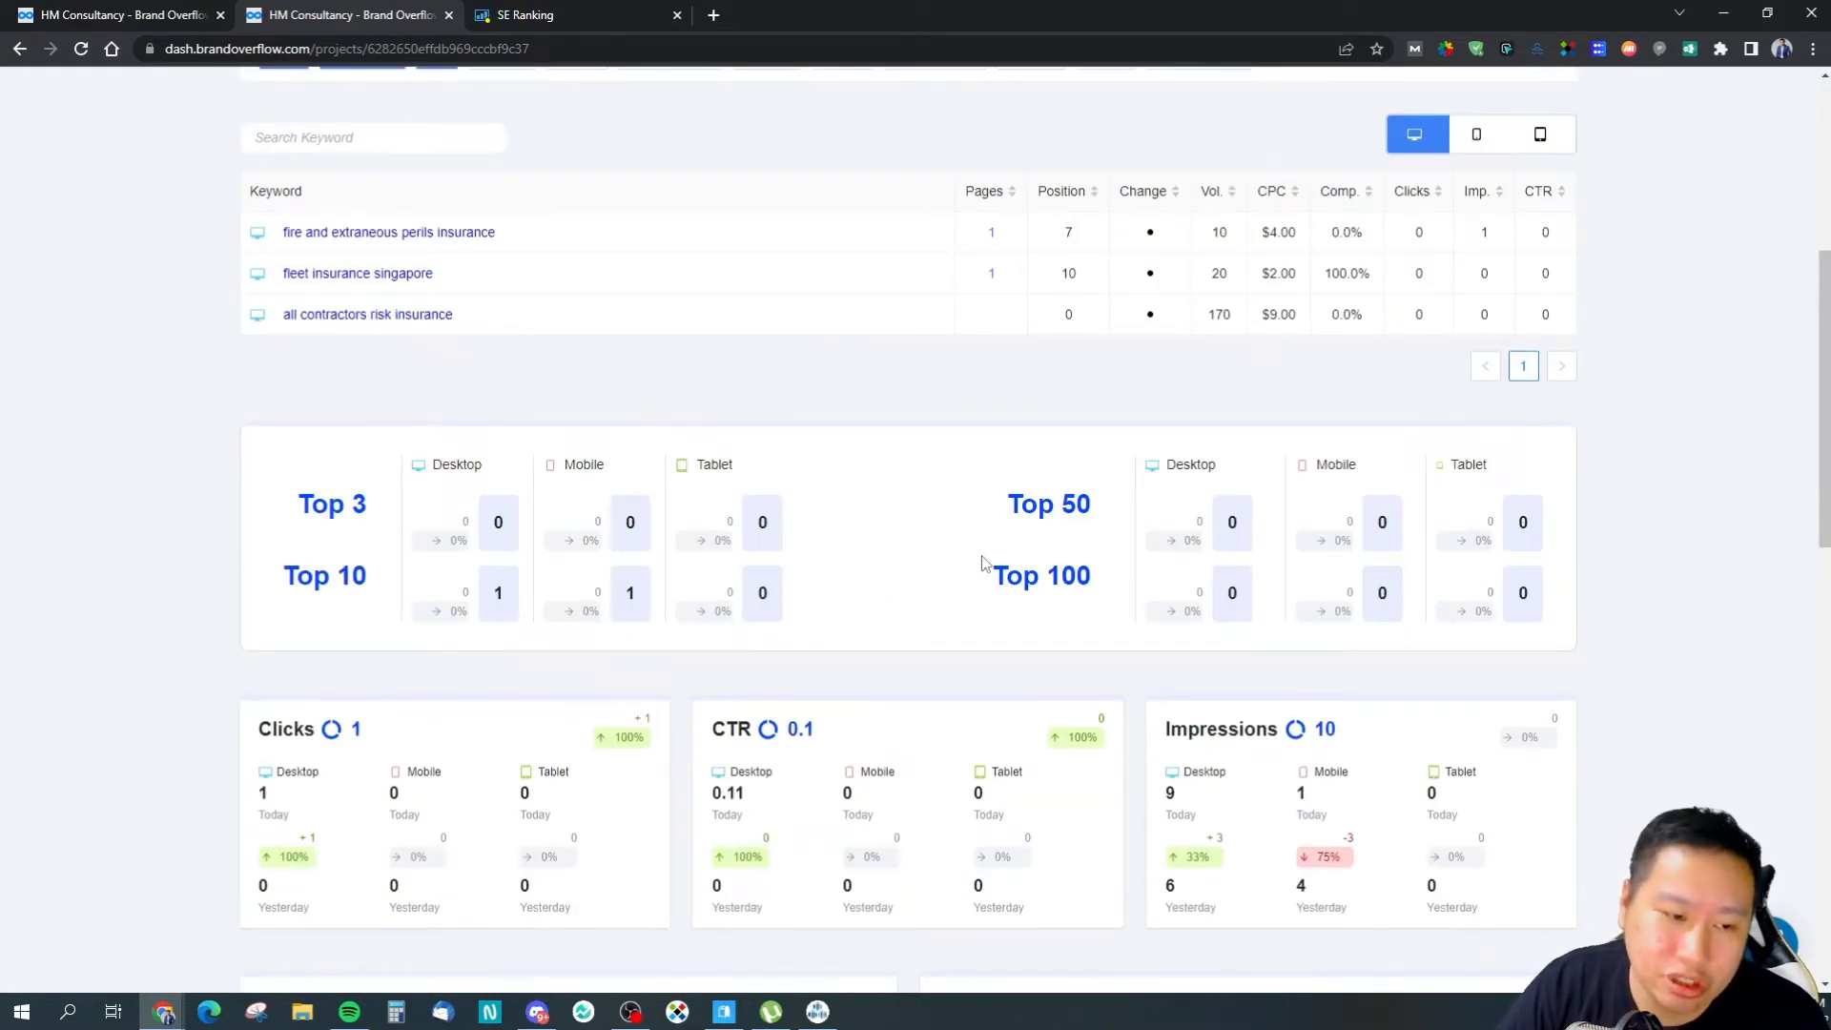
pyautogui.scroll(-1, 834, 519)
pyautogui.scroll(2, 858, 466)
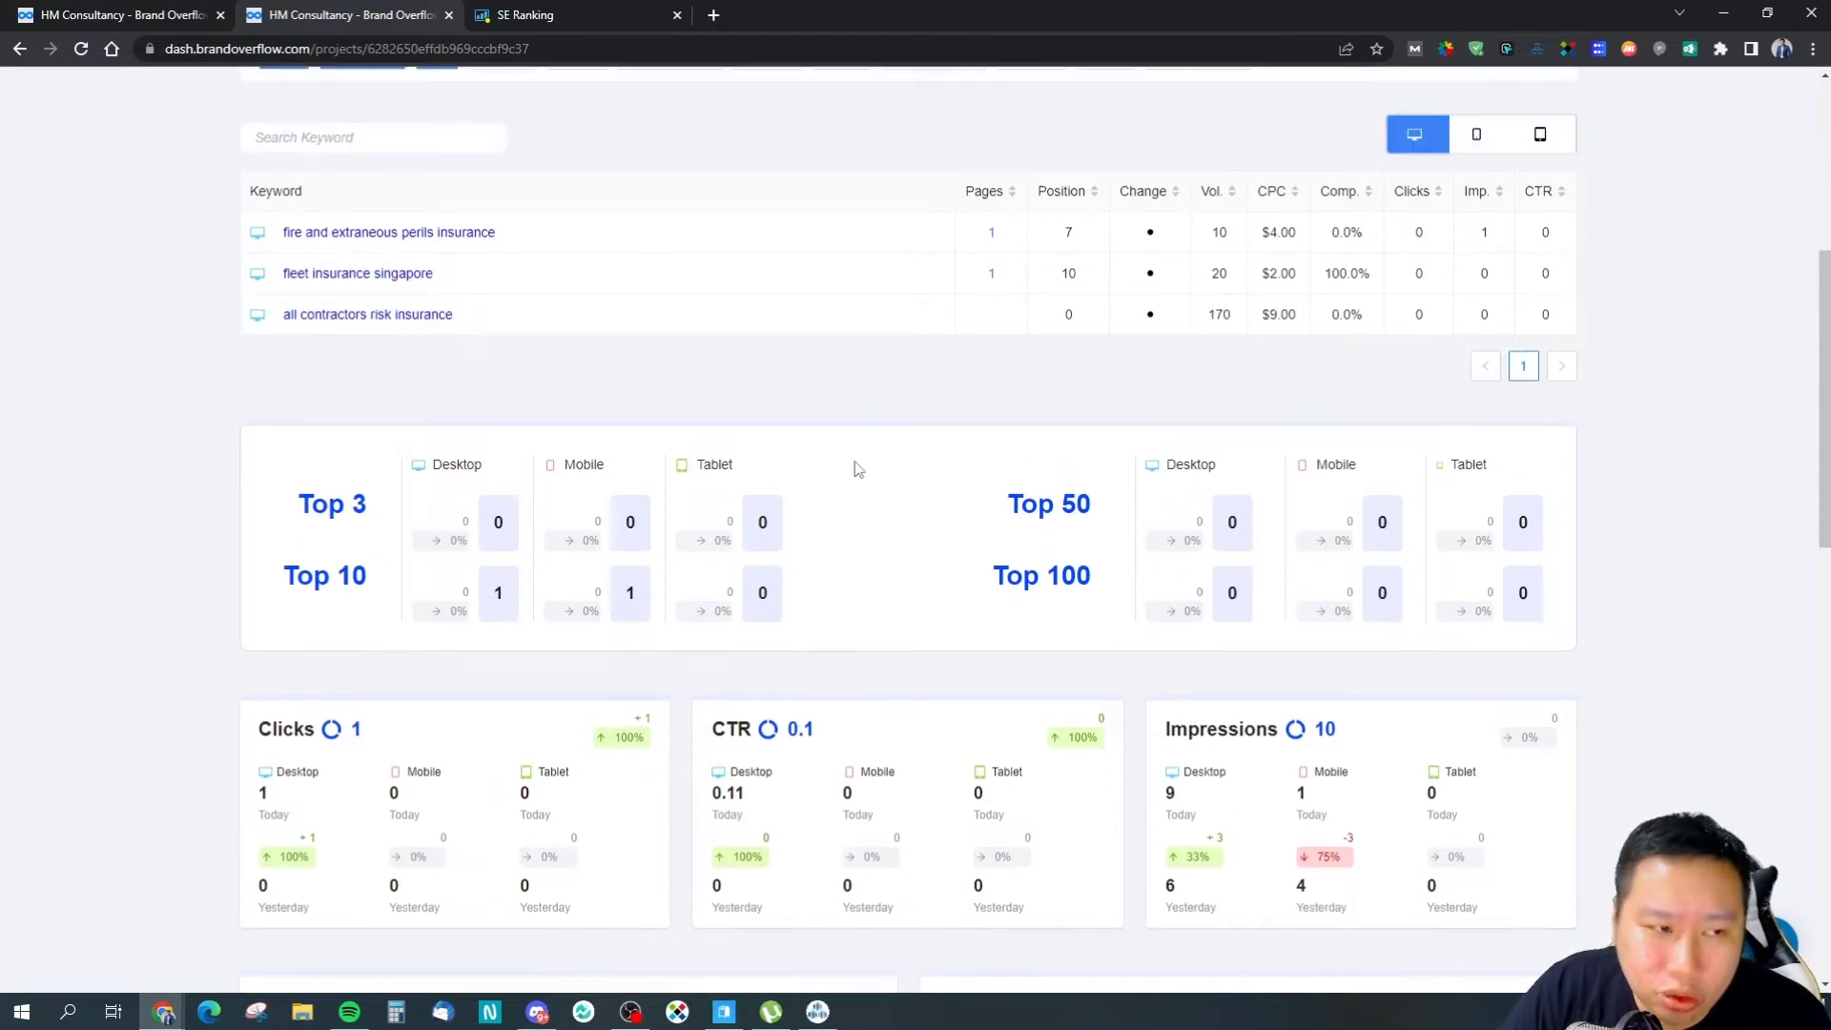
pyautogui.scroll(-4, 843, 490)
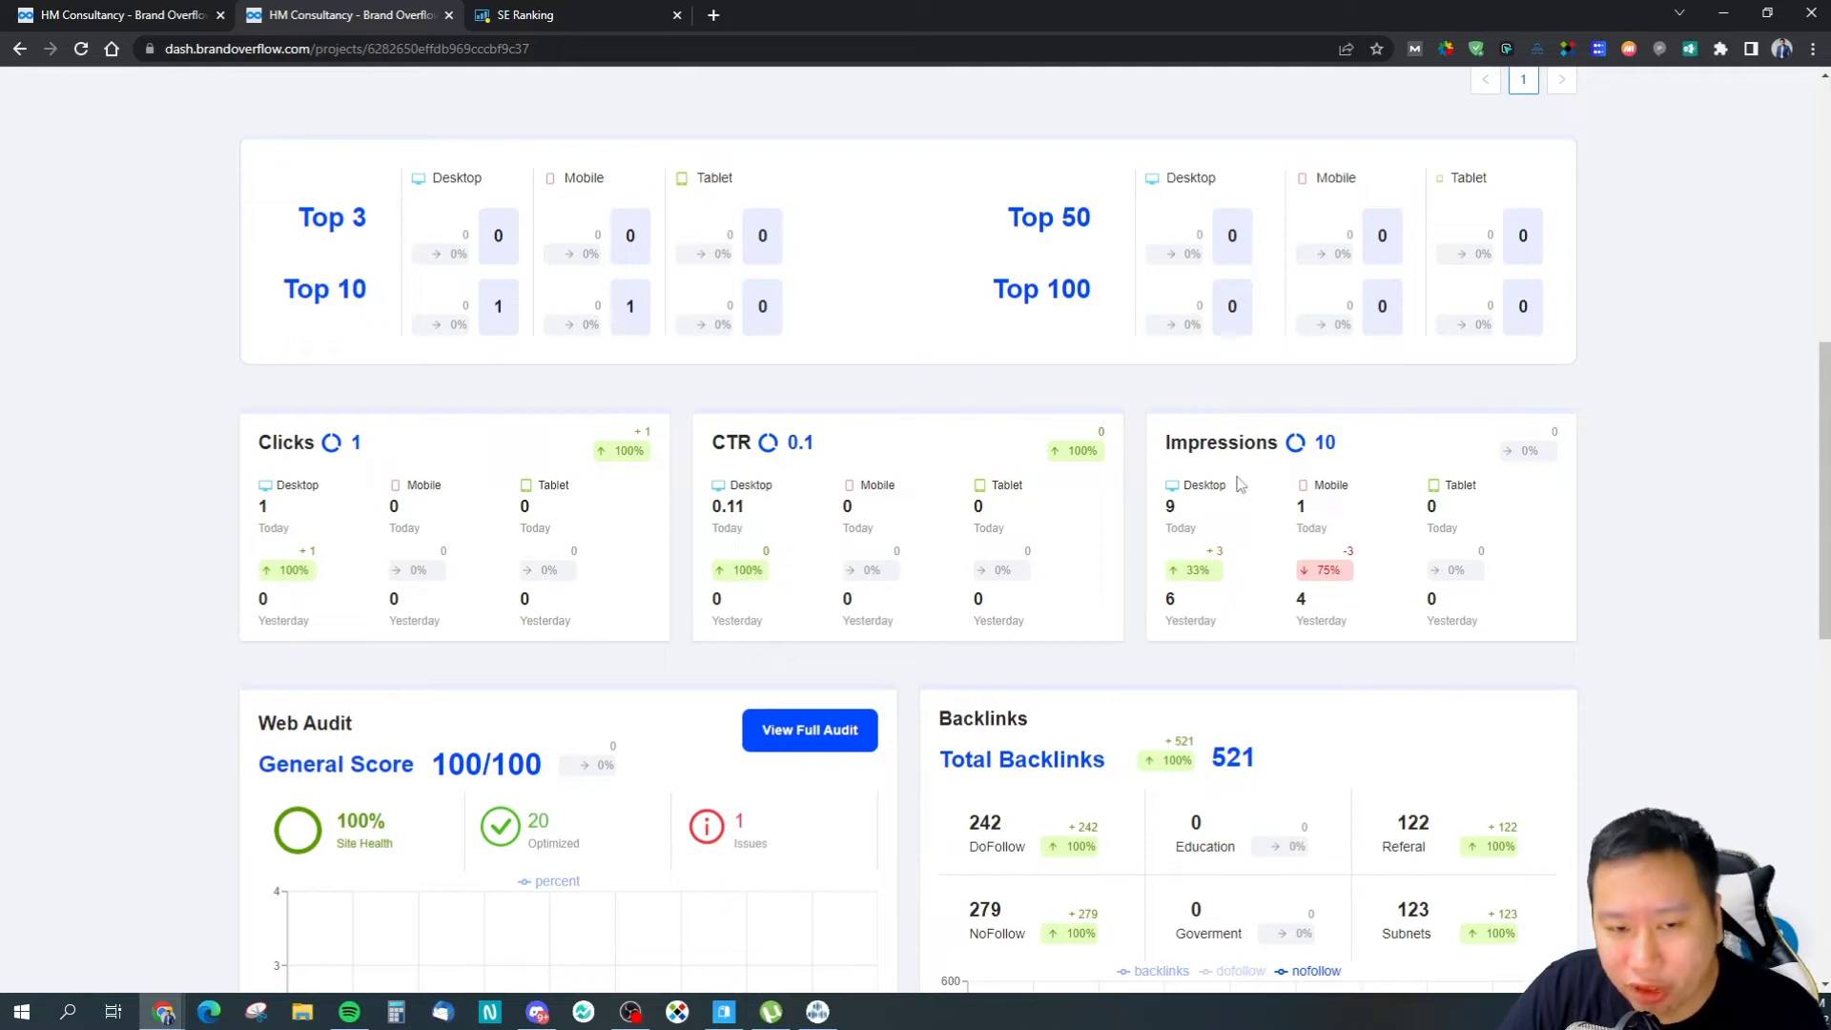
pyautogui.scroll(9, 999, 481)
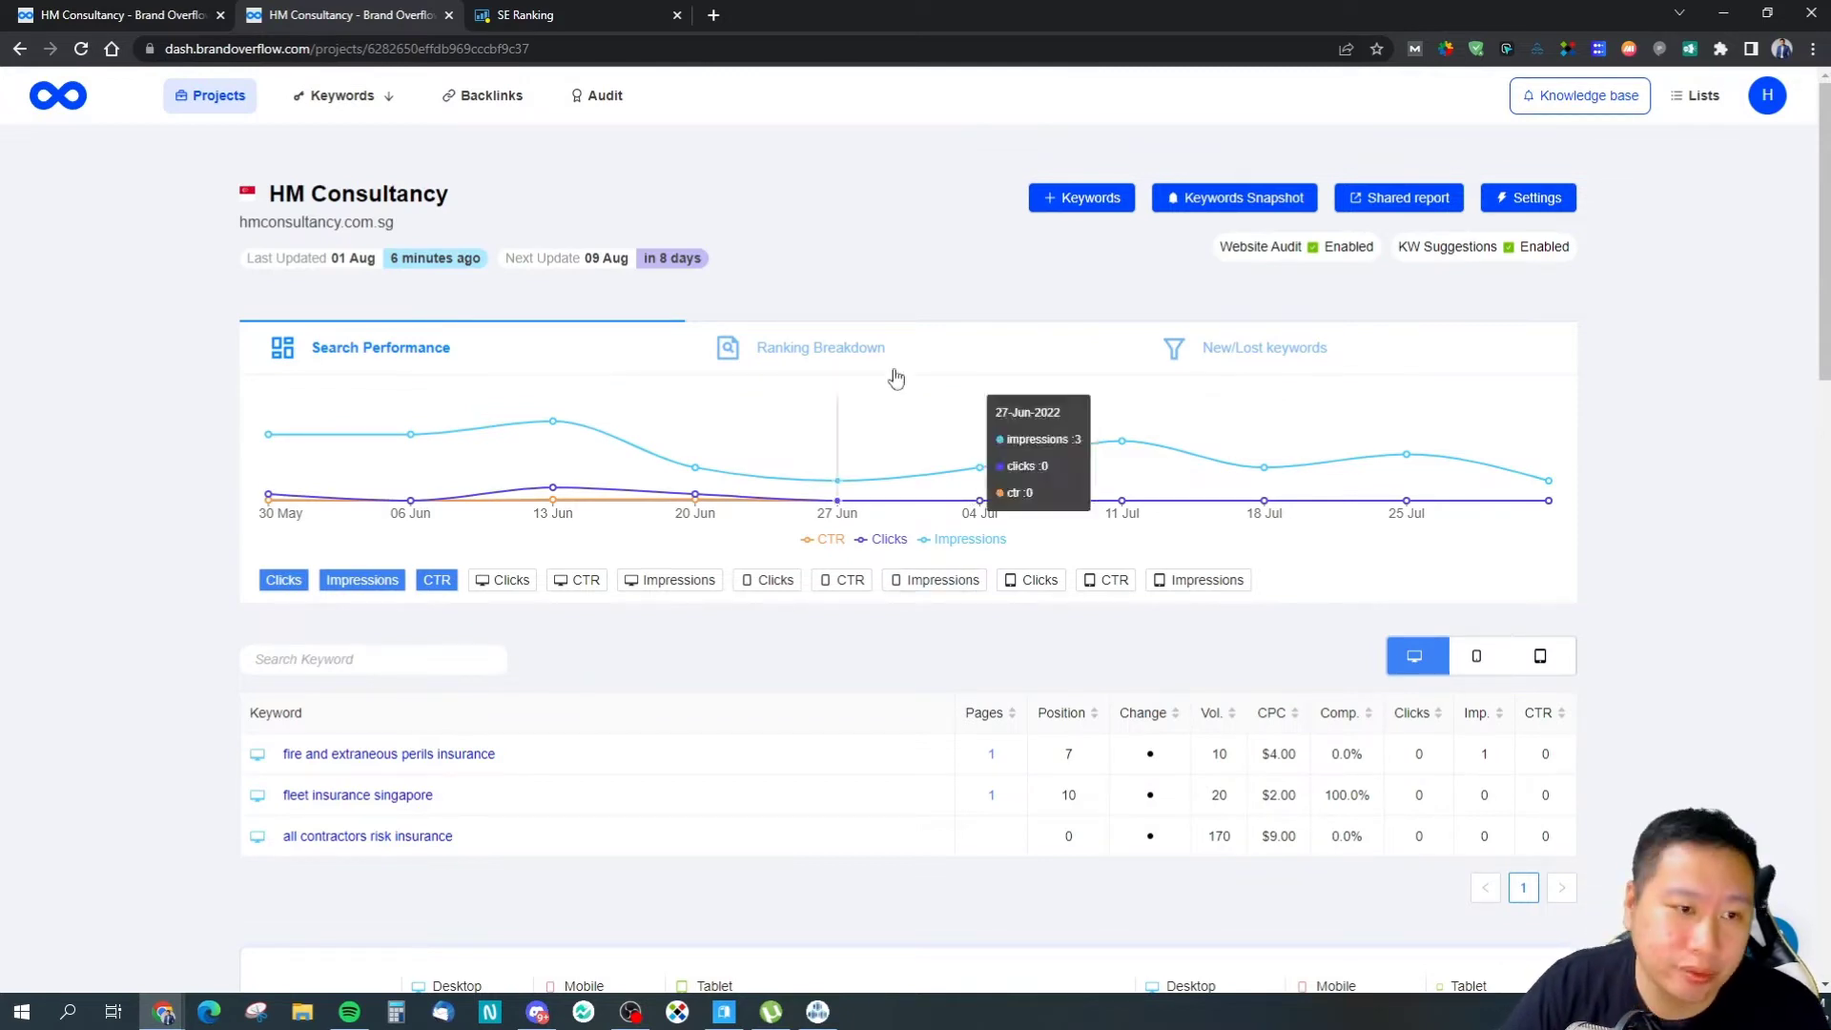
# Step: View the project's ranking breakdown, search performance and new/lost keywords charts
pyautogui.click(936, 373)
pyautogui.click(1174, 349)
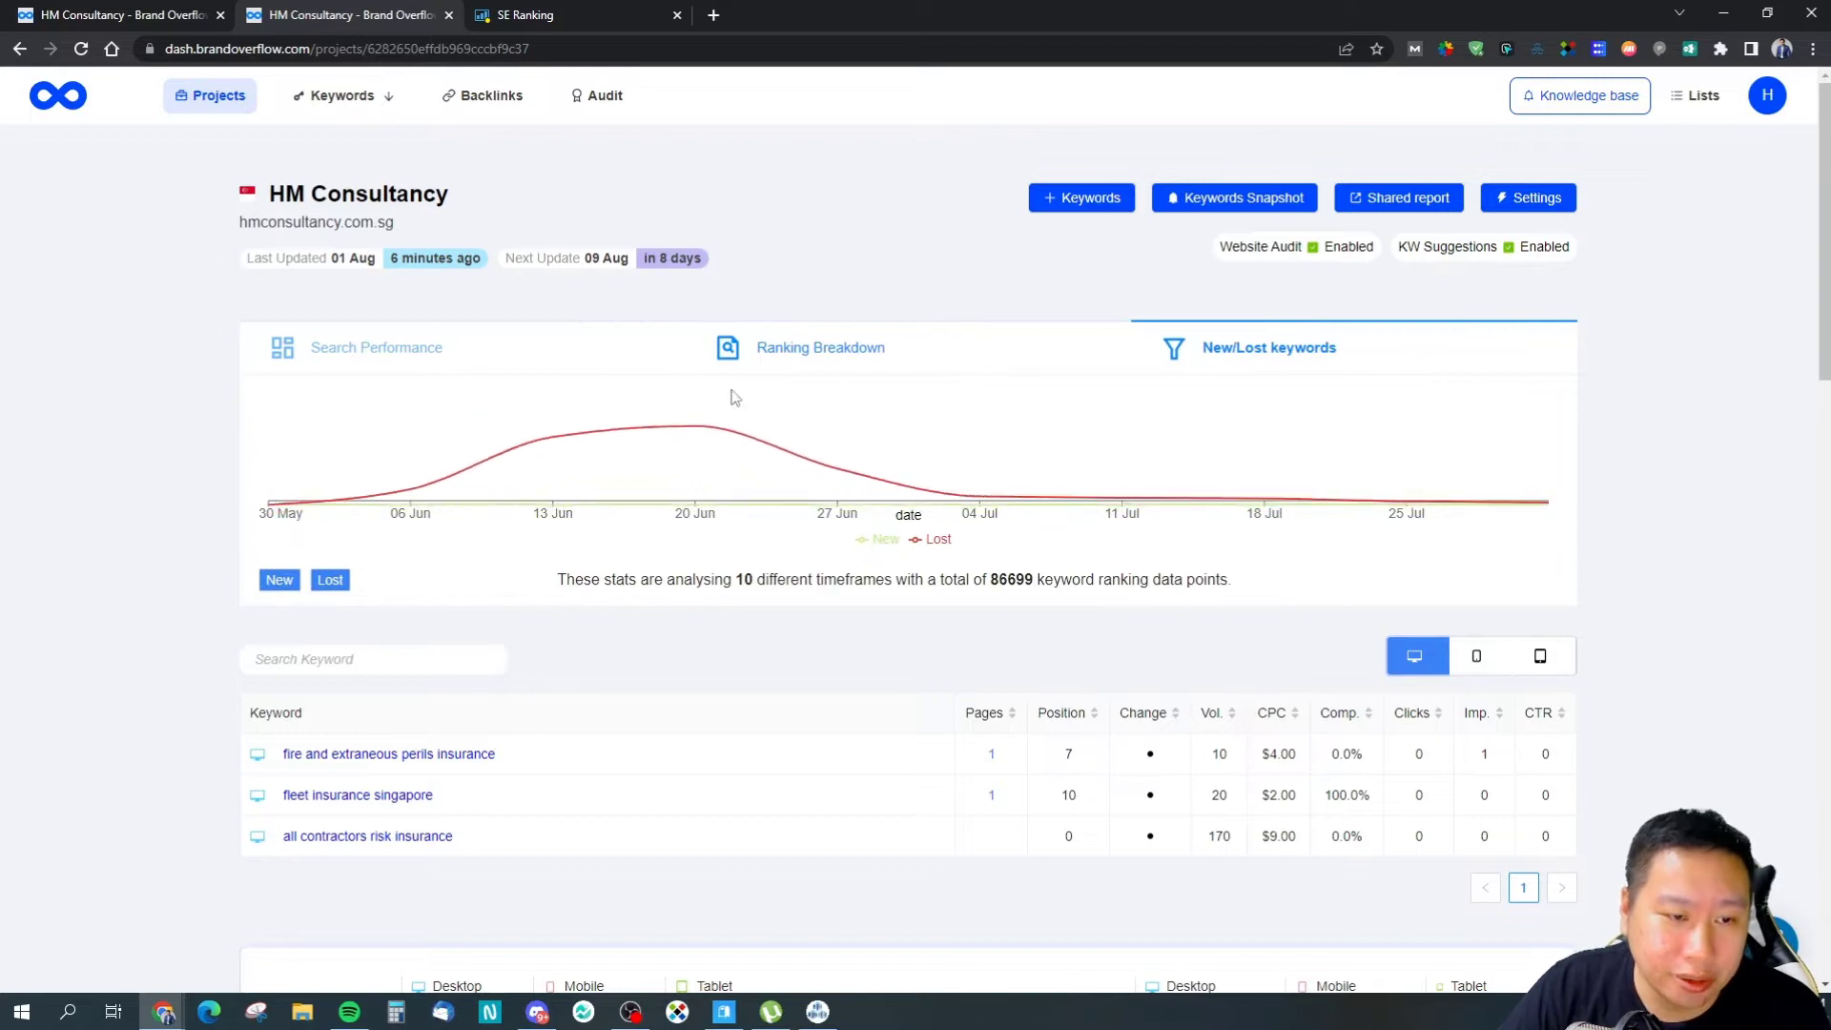
pyautogui.click(461, 344)
pyautogui.click(1263, 352)
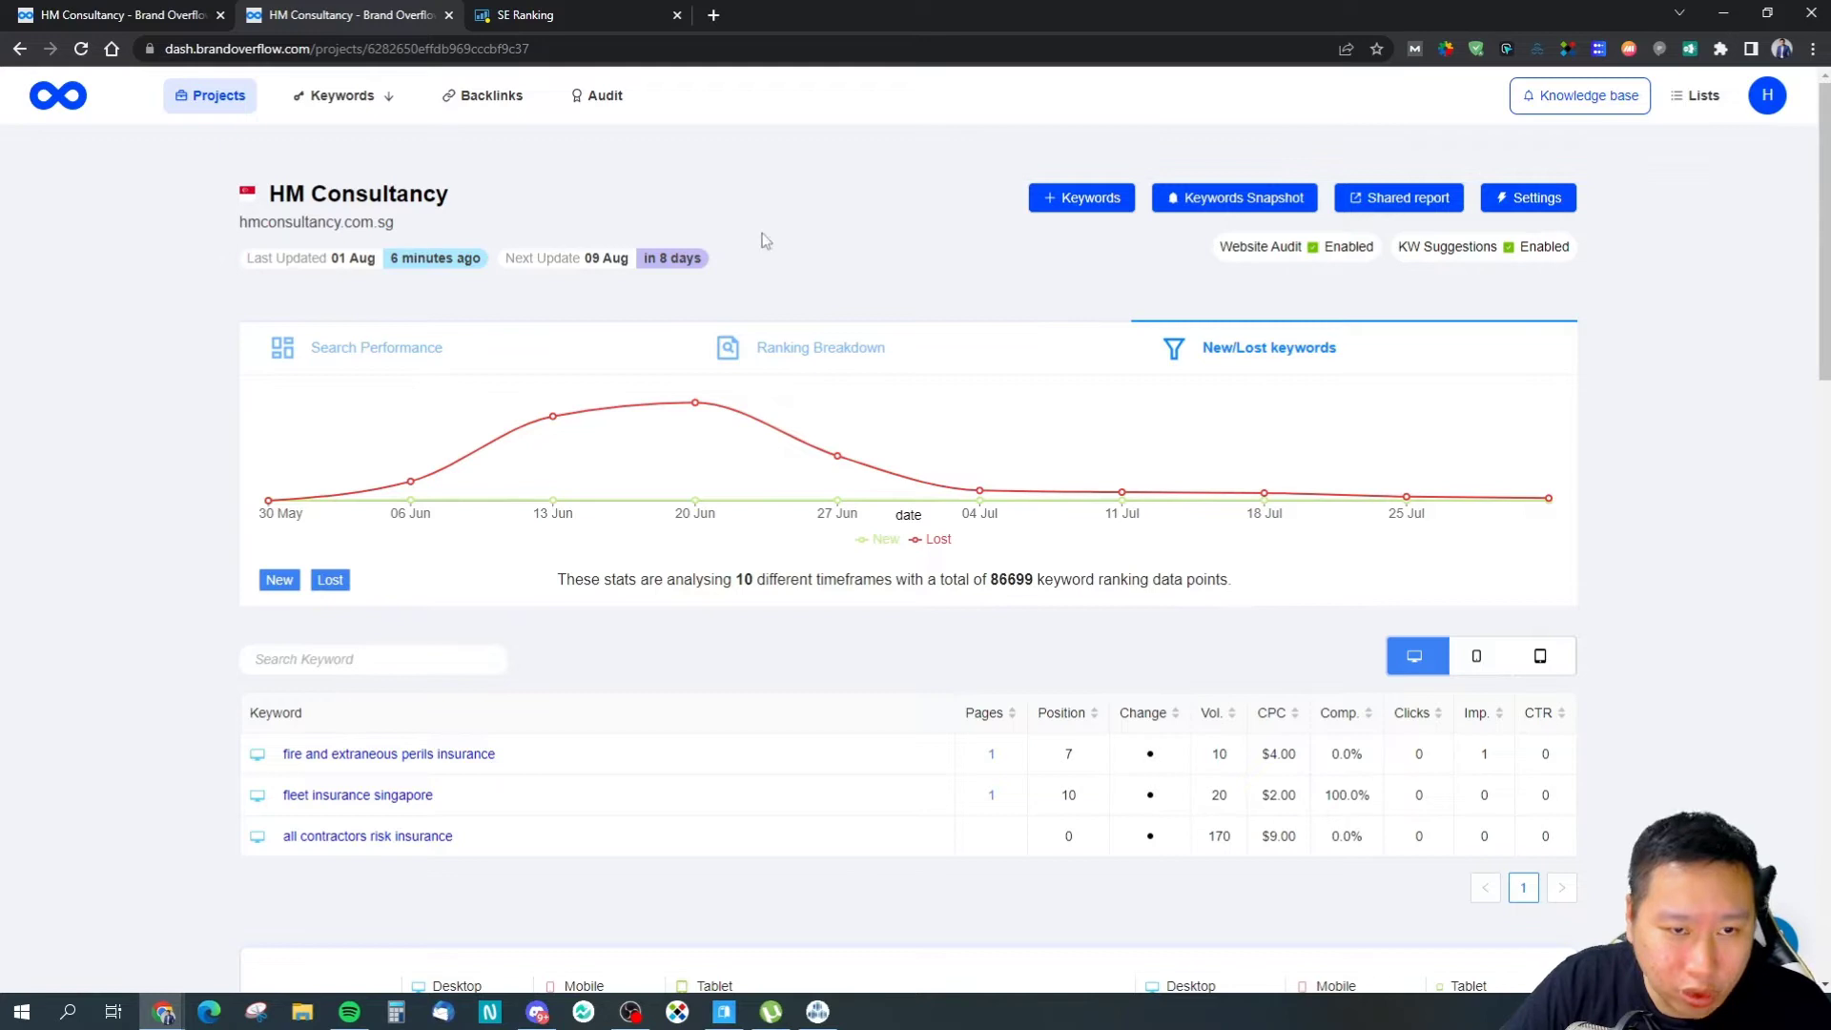
# Step: Open the Keyword Tool and look over the saved keyword reports
pyautogui.click(341, 99)
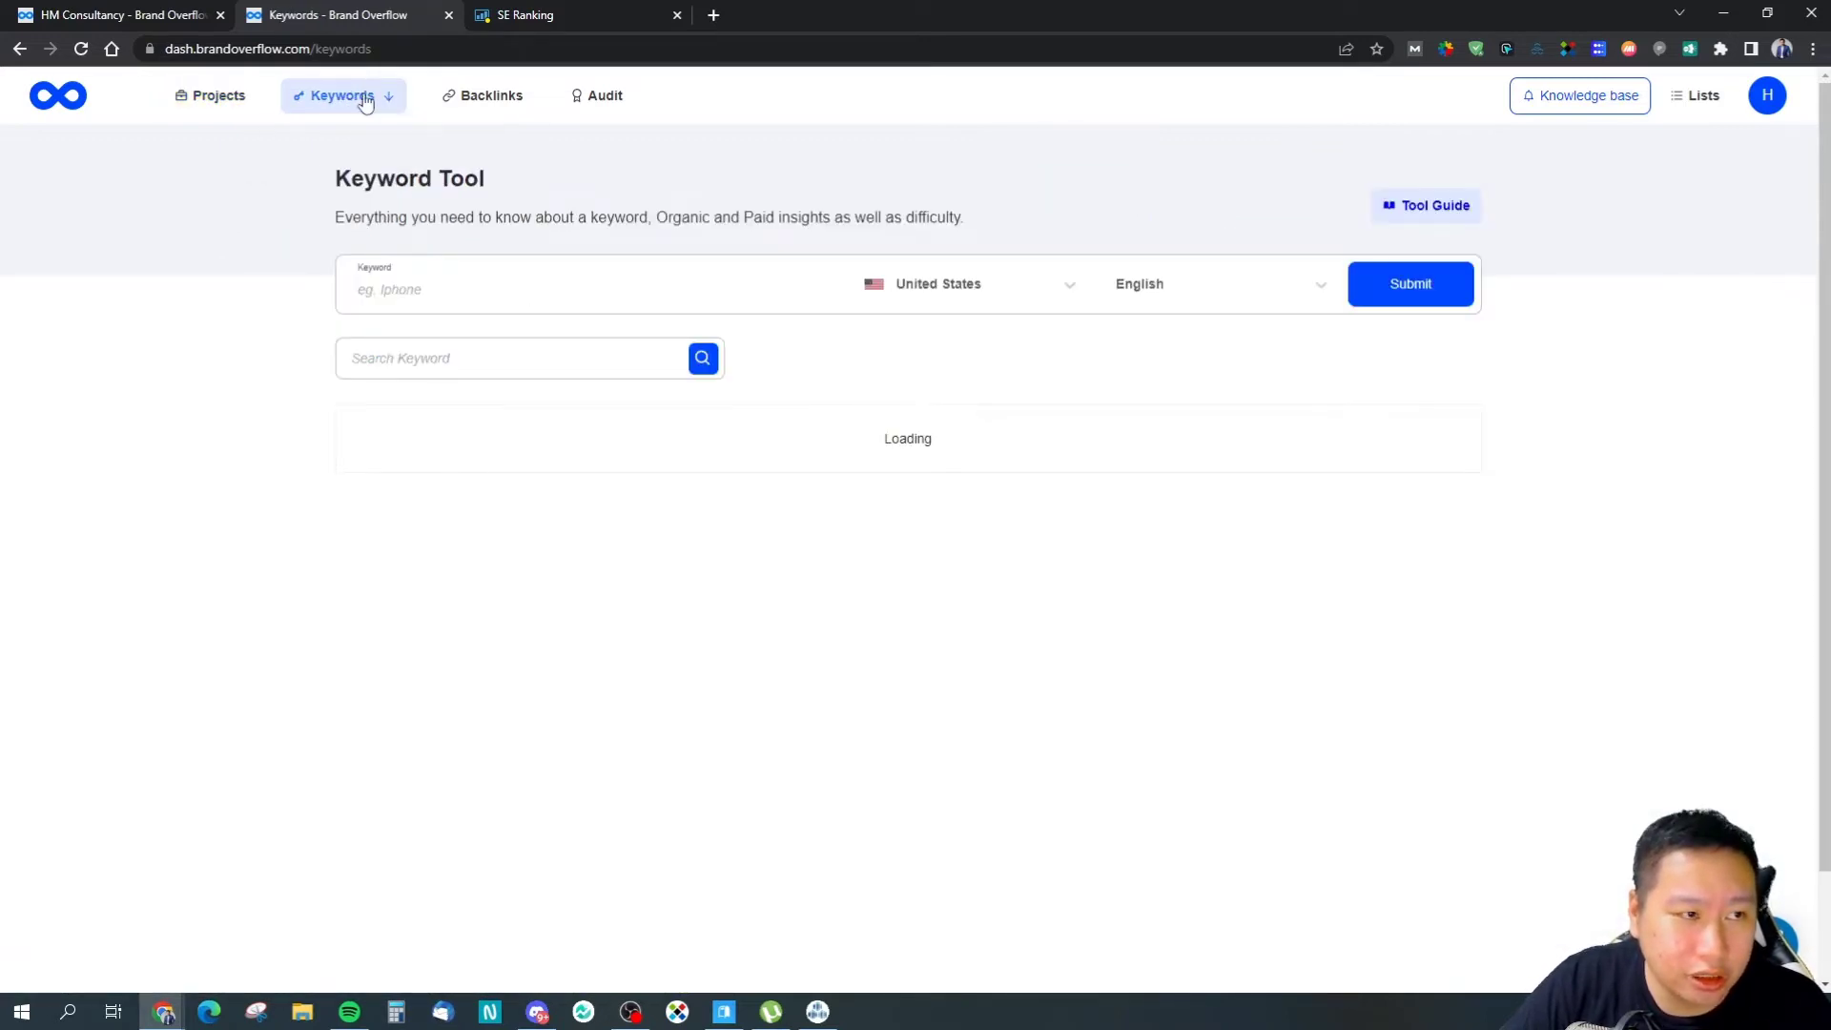
pyautogui.moveTo(344, 99)
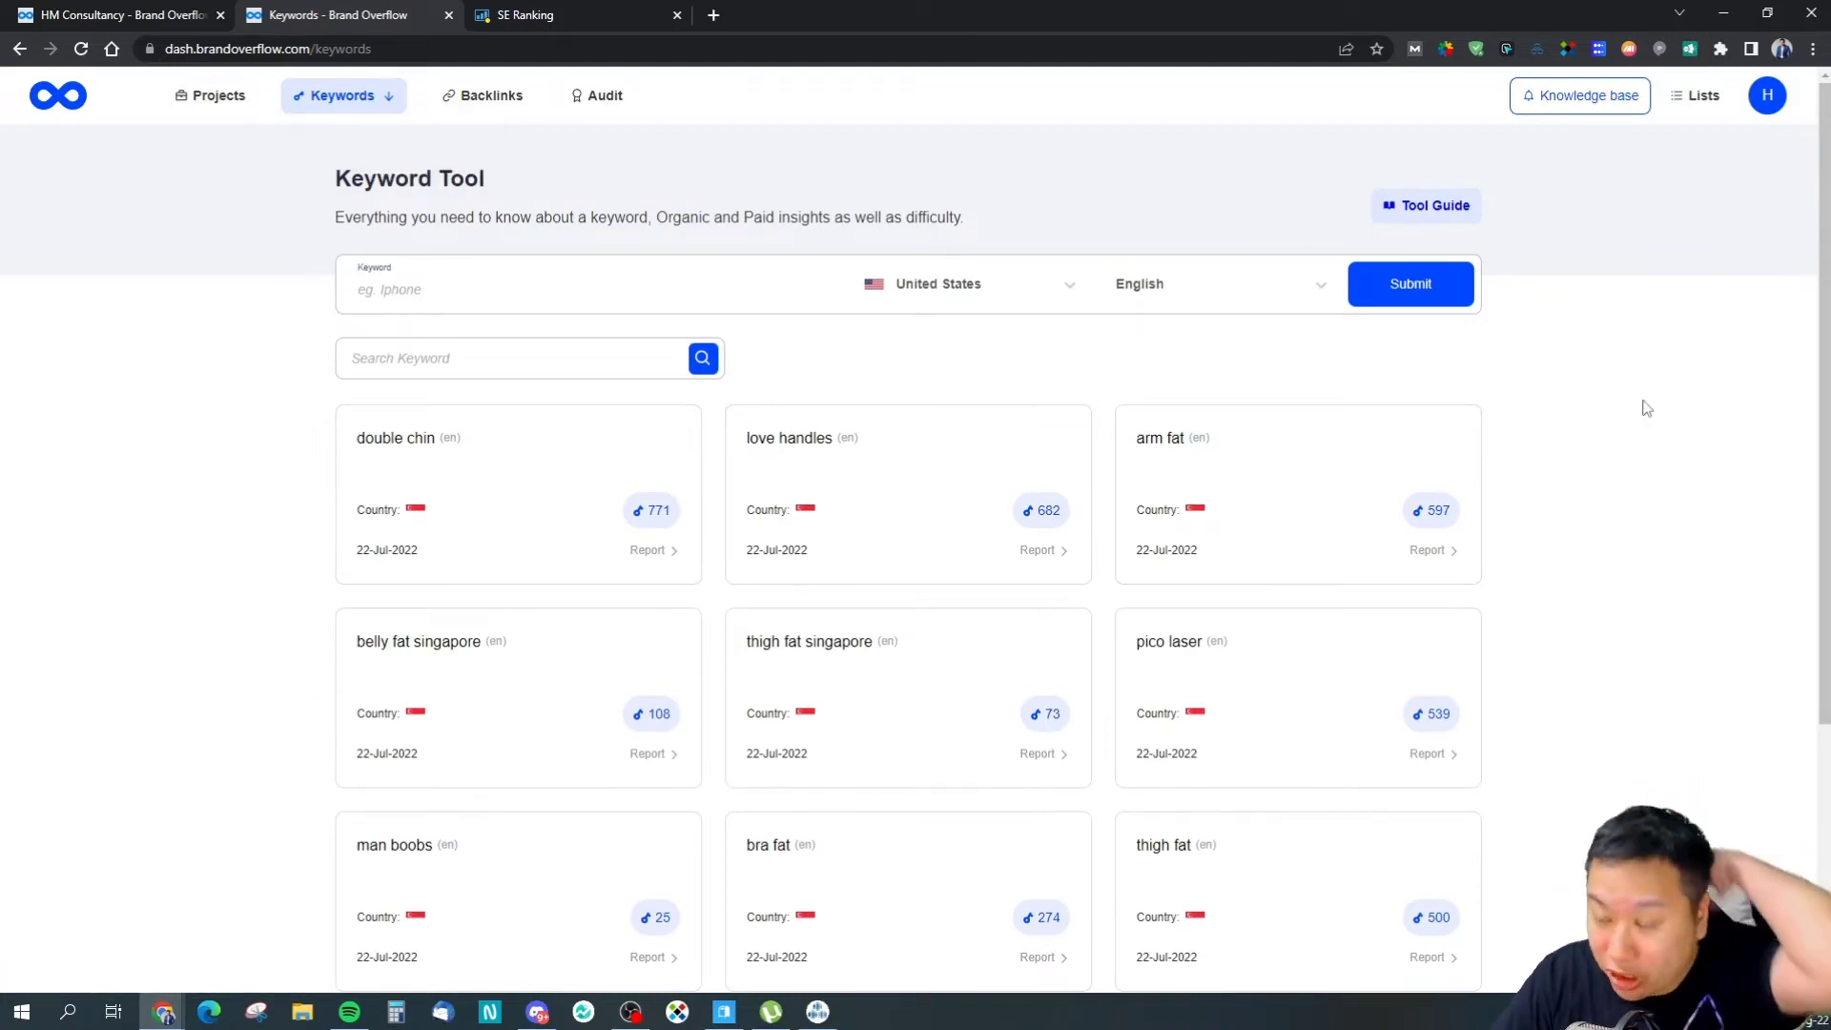
pyautogui.scroll(-3, 1597, 465)
pyautogui.scroll(3, 1594, 462)
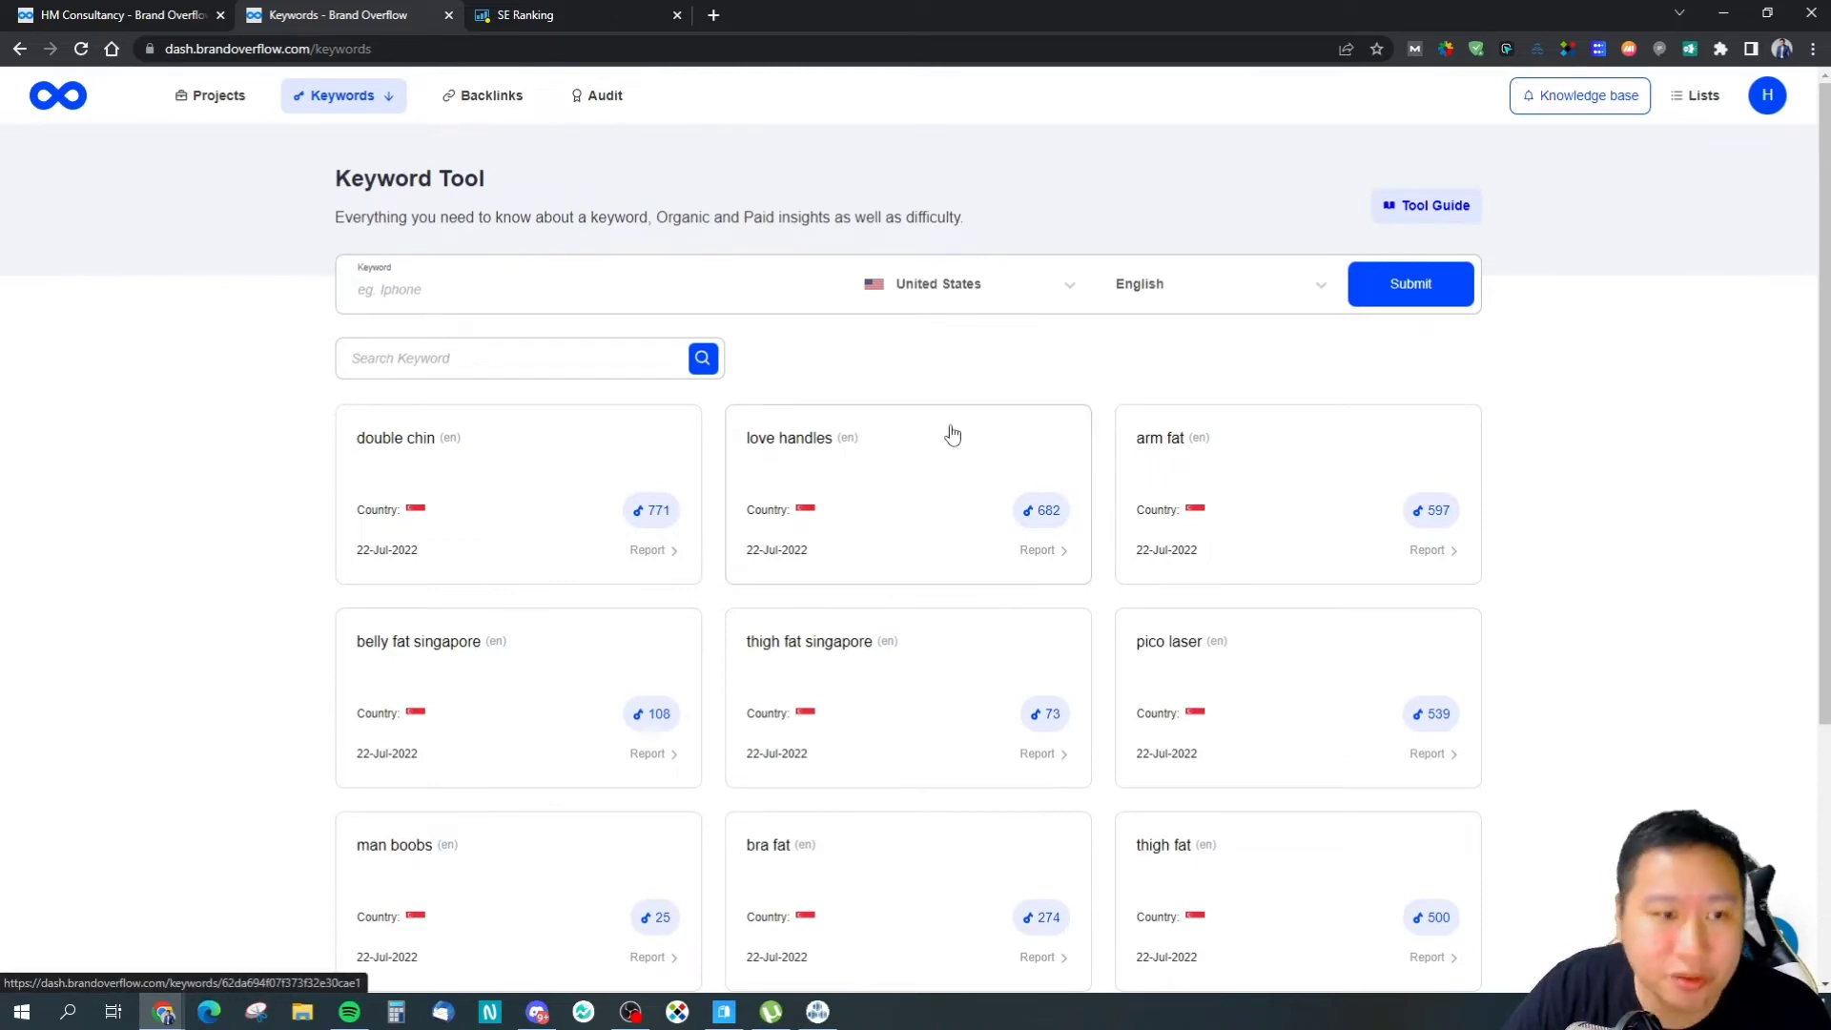
pyautogui.scroll(-3, 946, 439)
pyautogui.scroll(3, 885, 464)
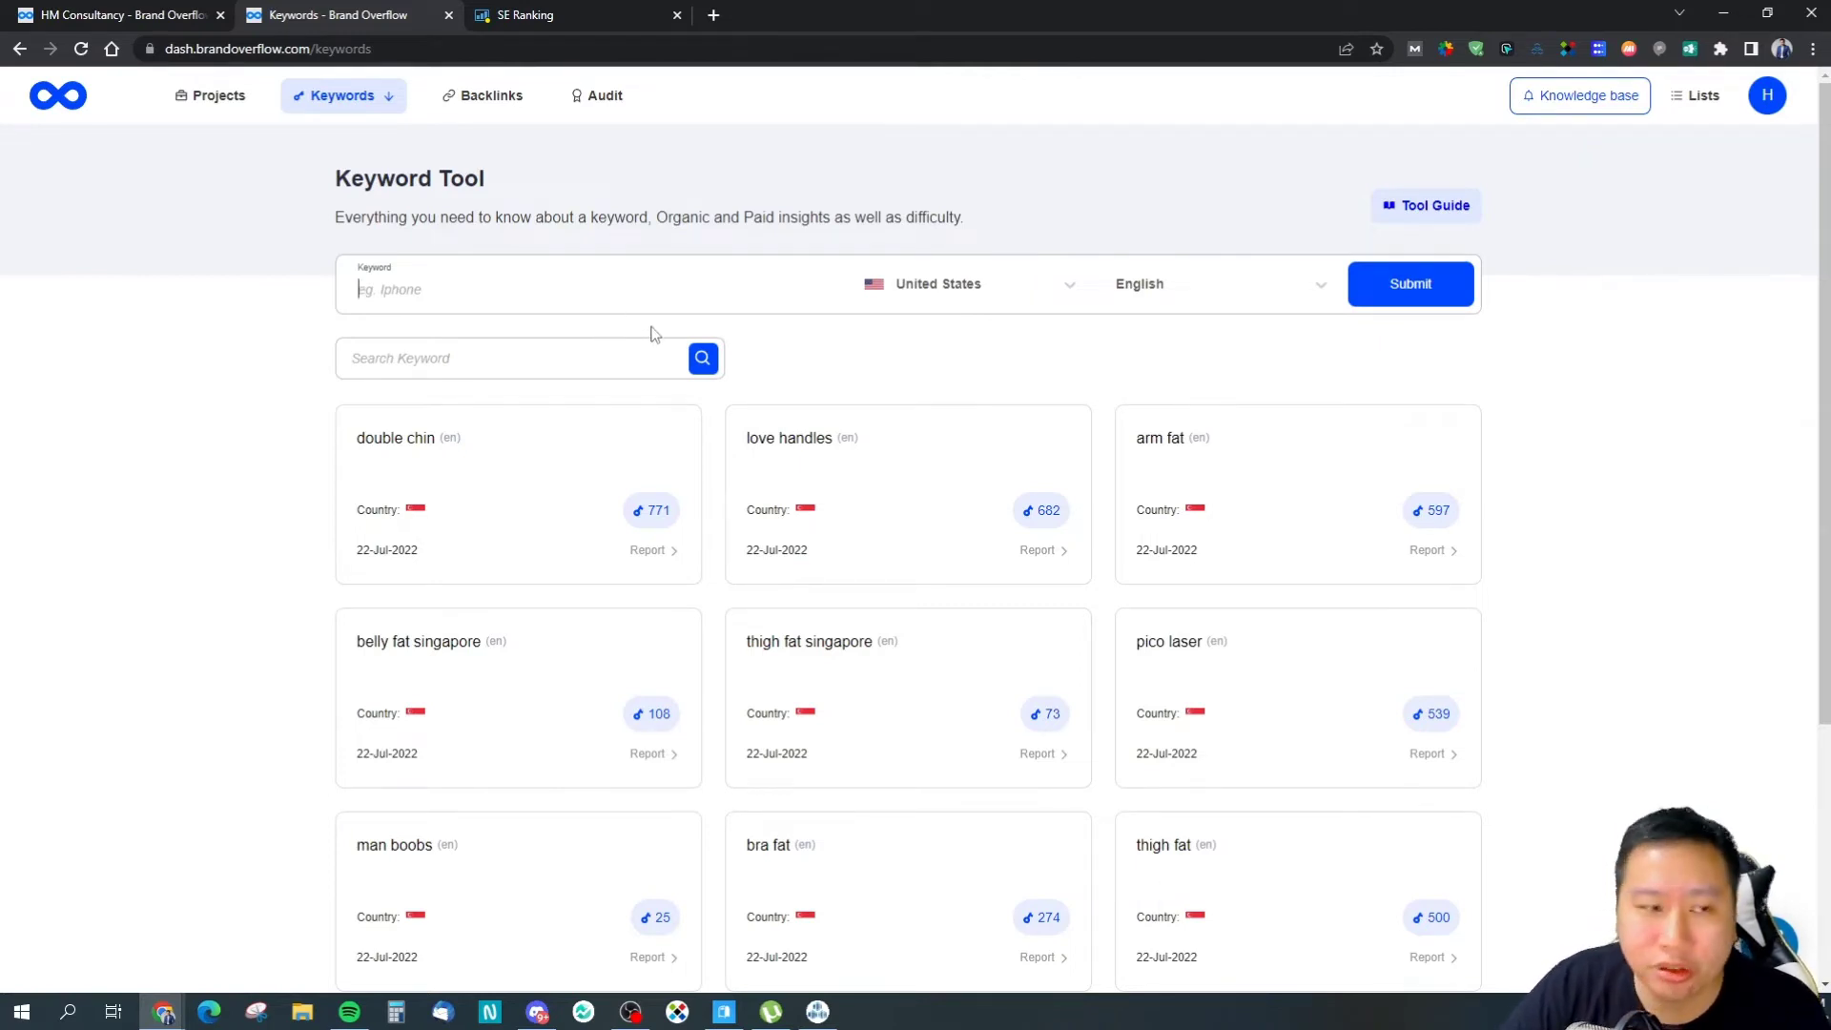
# Step: Check the country and language options available for a new keyword search, keeping United States and English
pyautogui.click(954, 287)
pyautogui.scroll(-5, 953, 534)
pyautogui.scroll(5, 963, 458)
pyautogui.click(1160, 355)
pyautogui.click(1233, 291)
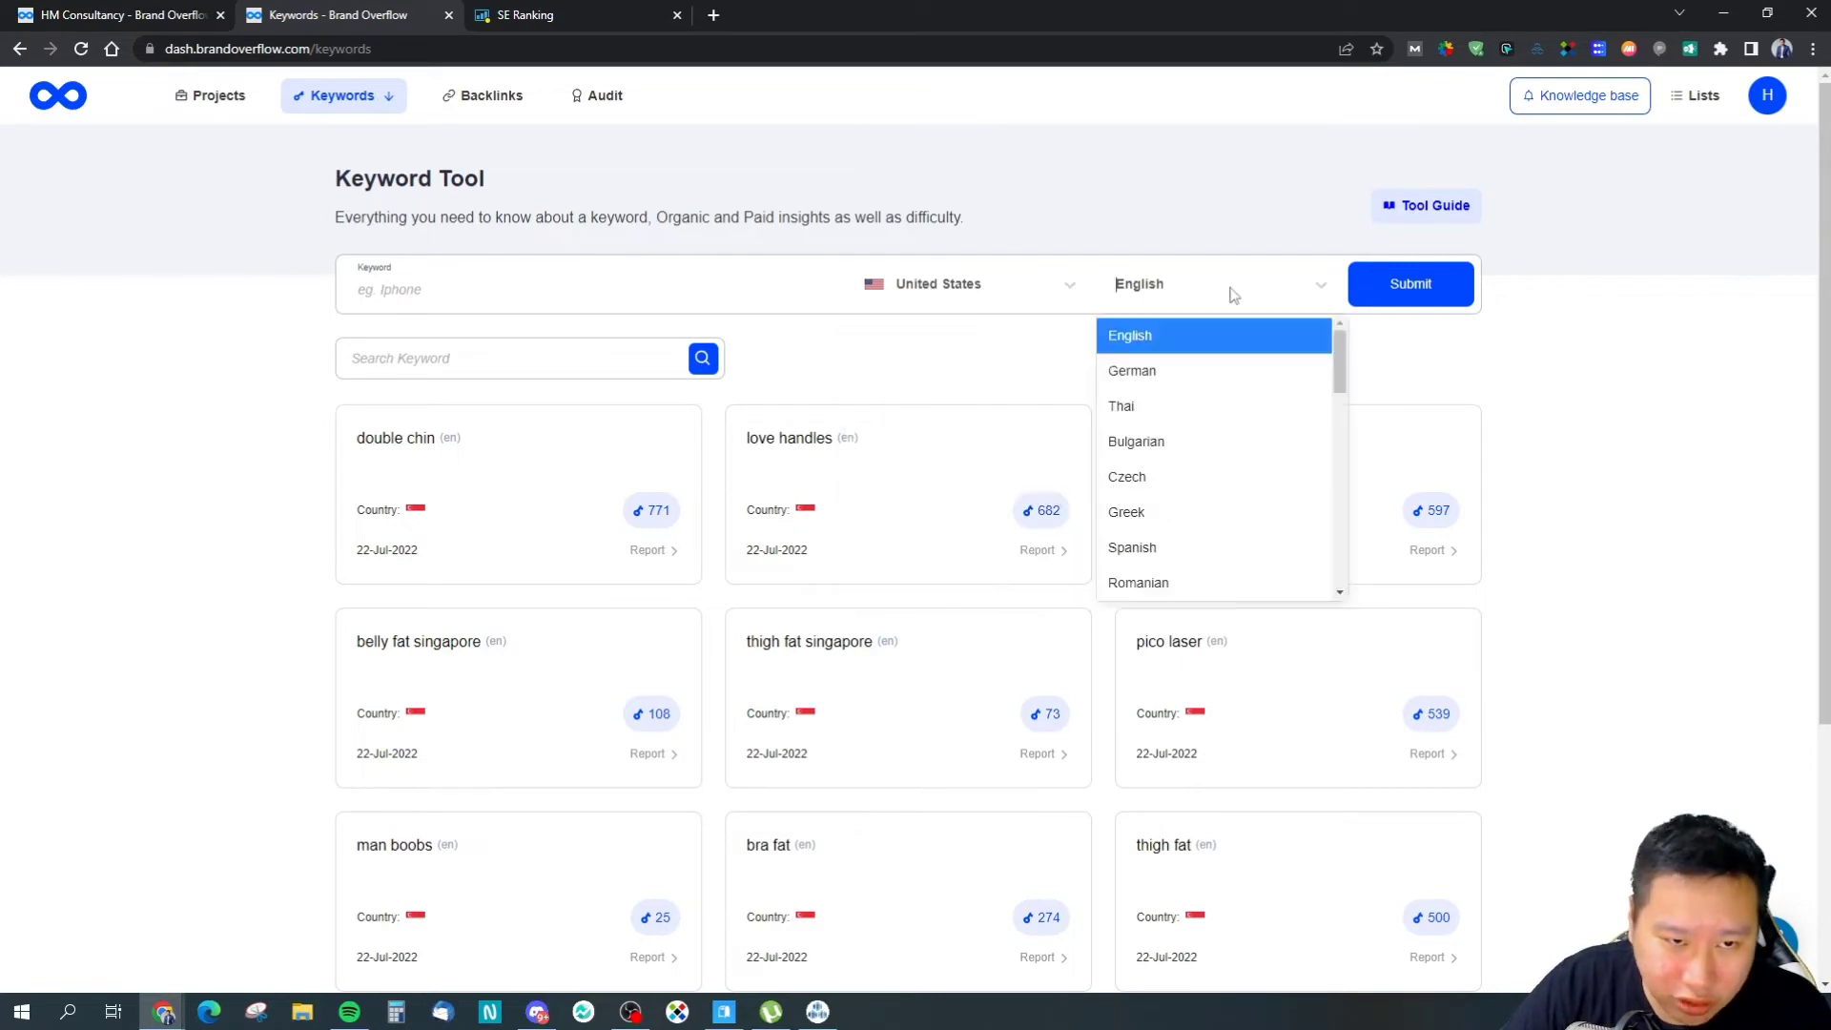
pyautogui.click(1220, 300)
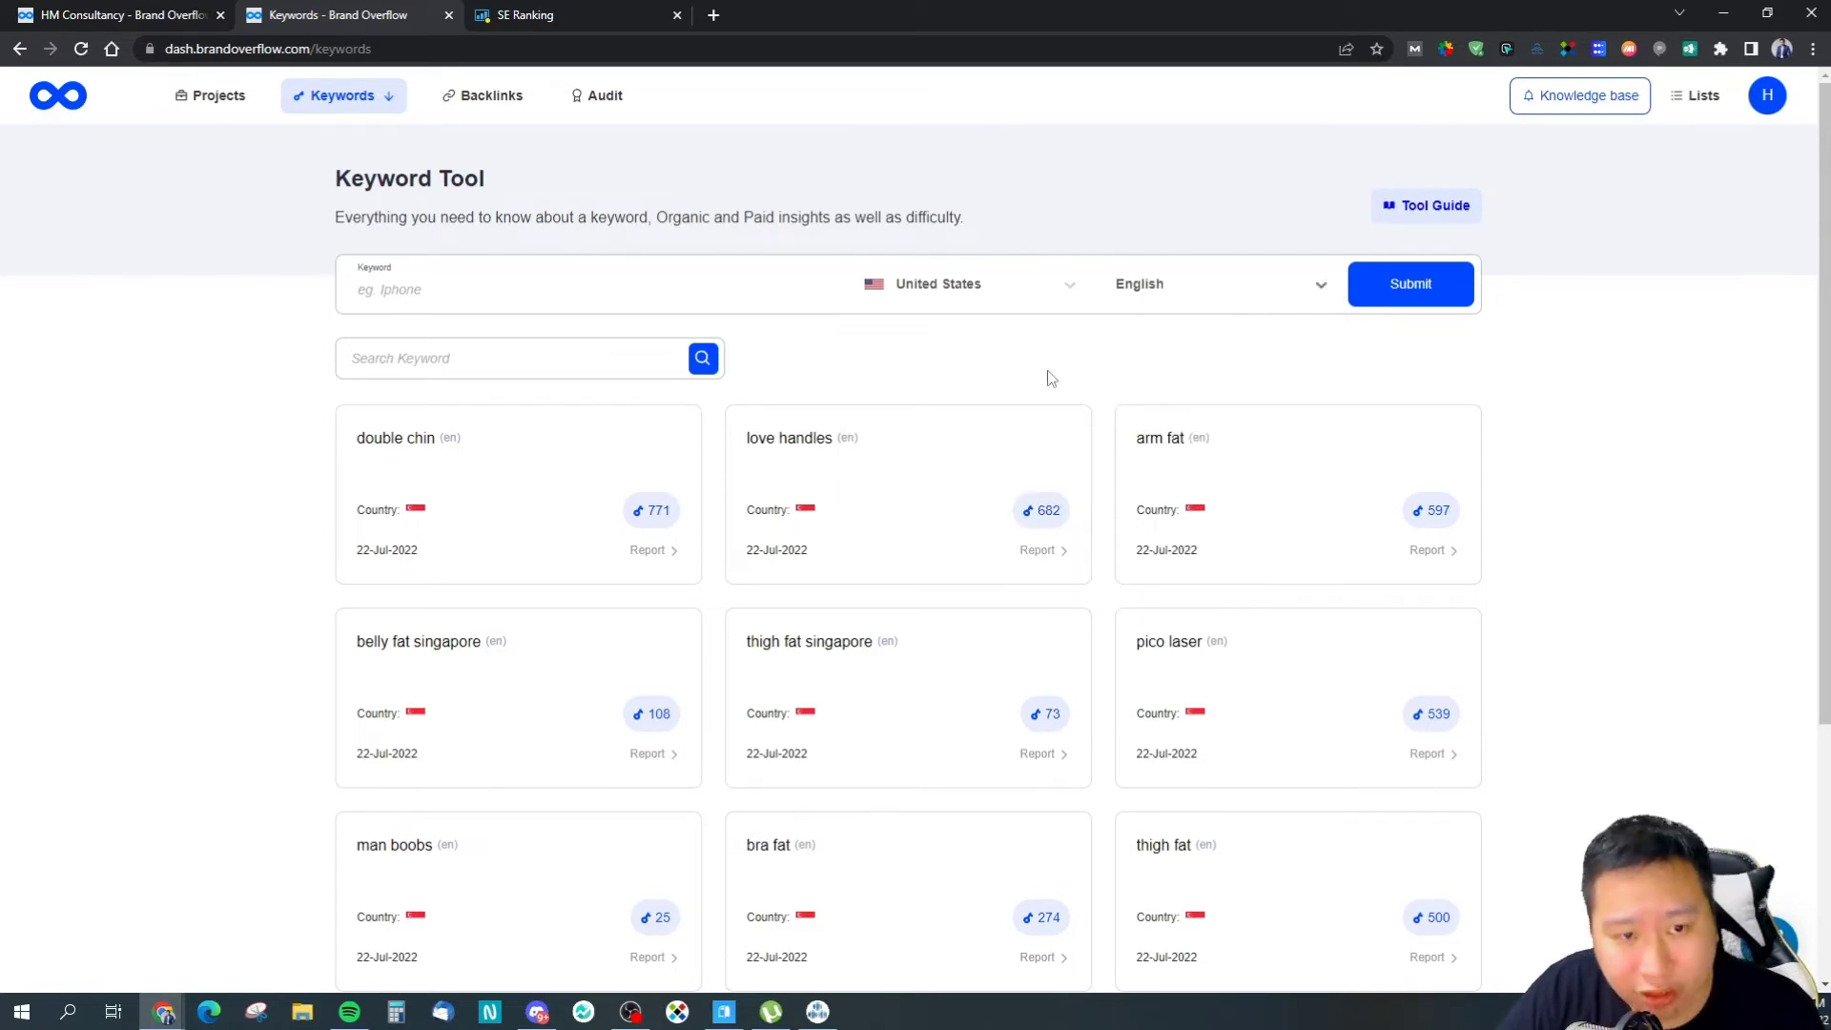
# Step: Look through the saved keyword reports and open the Singapore report for pico laser
pyautogui.scroll(-4, 887, 458)
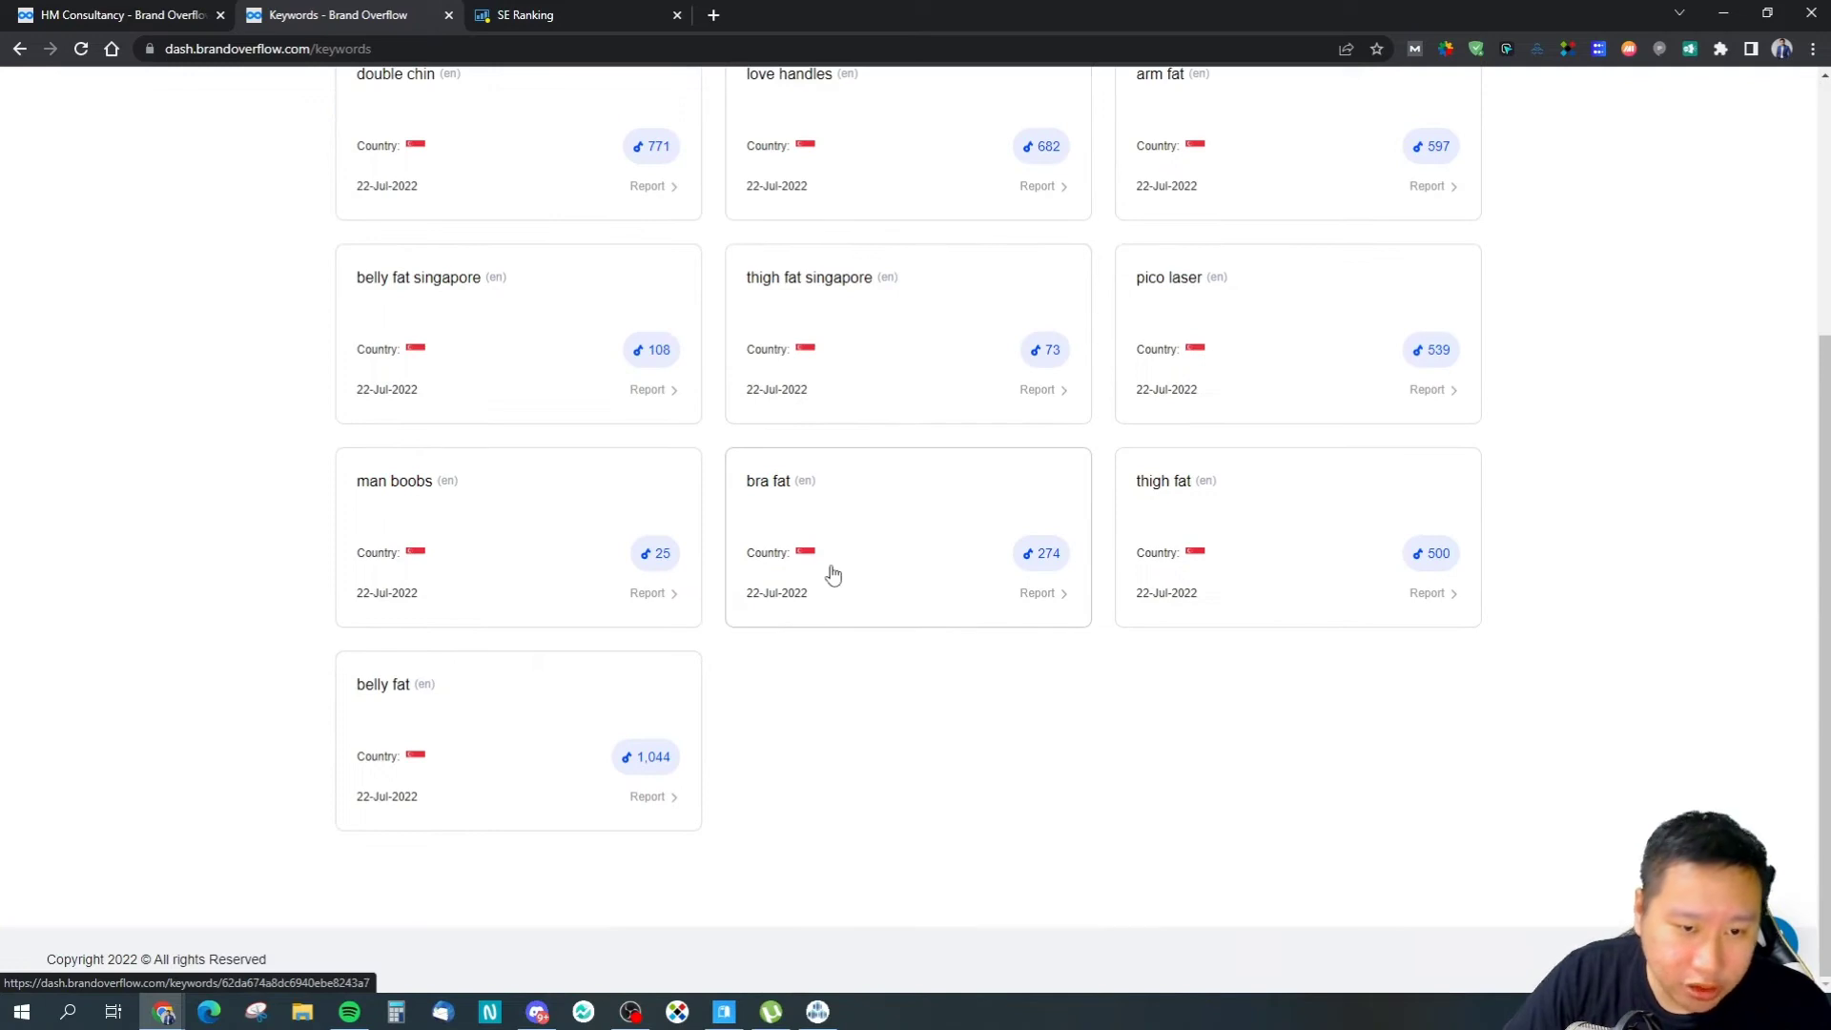
pyautogui.scroll(2, 833, 496)
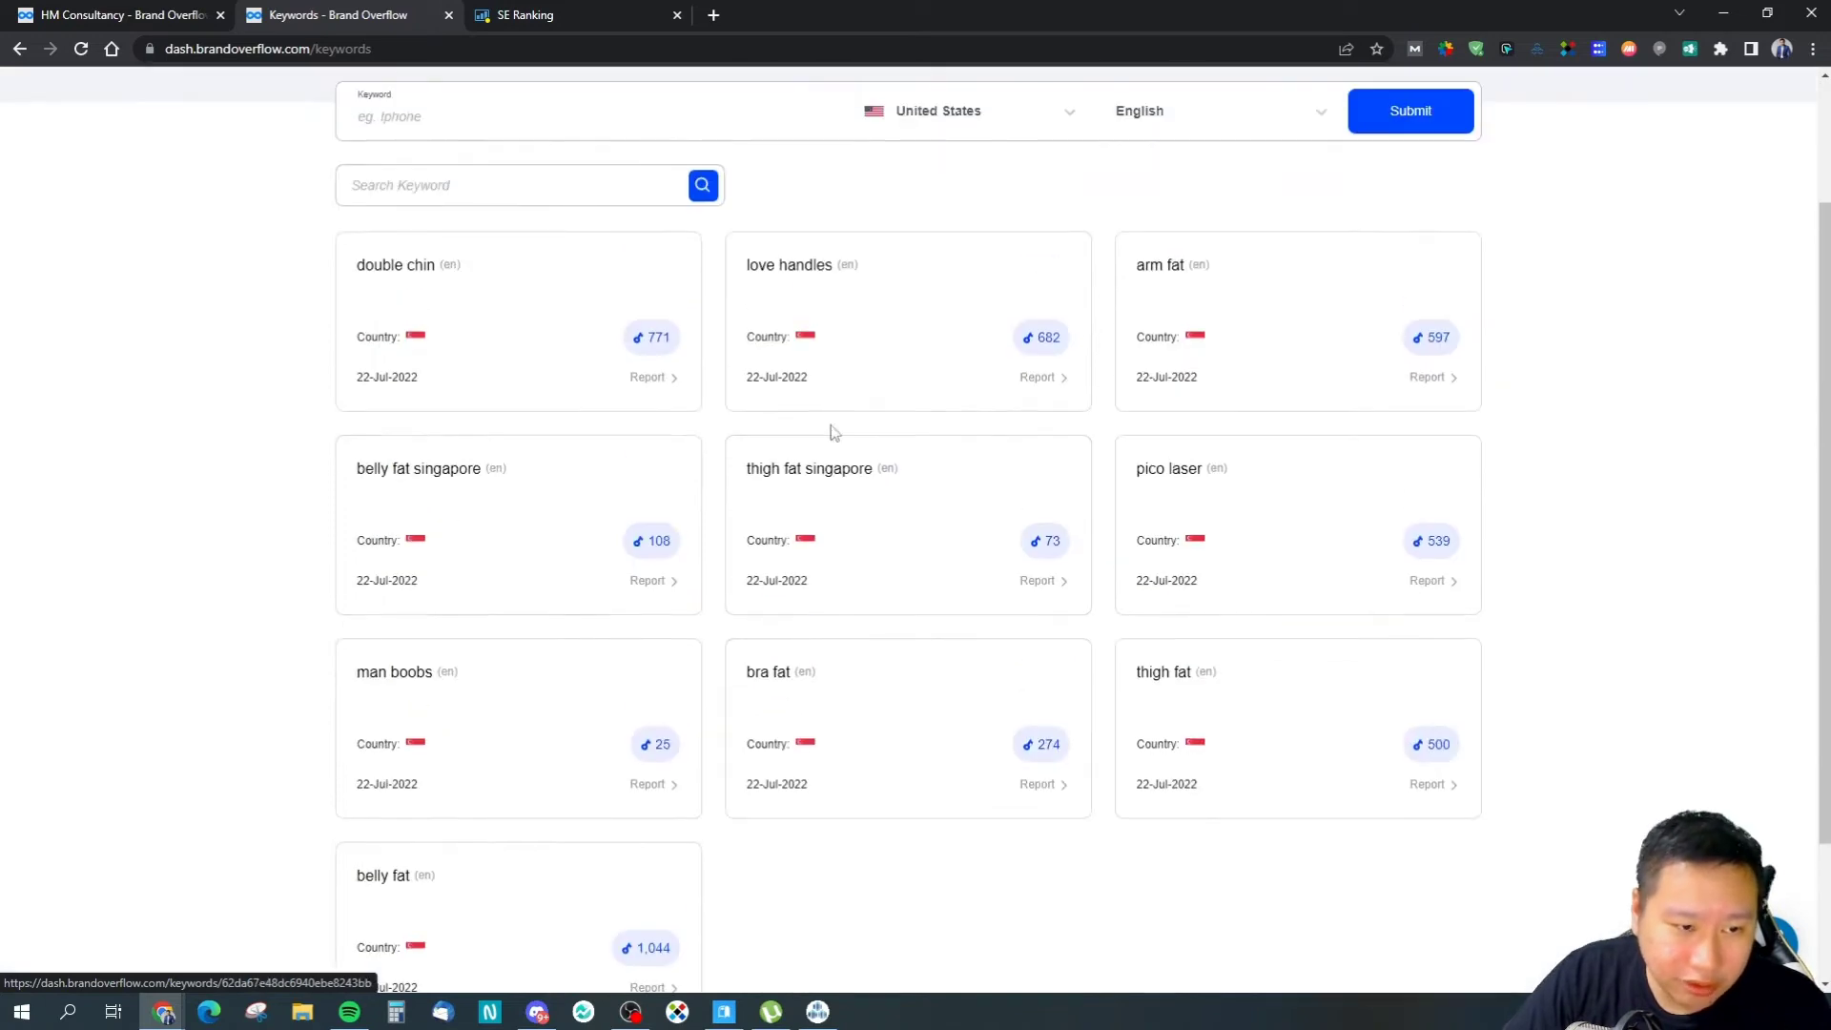
pyautogui.click(410, 185)
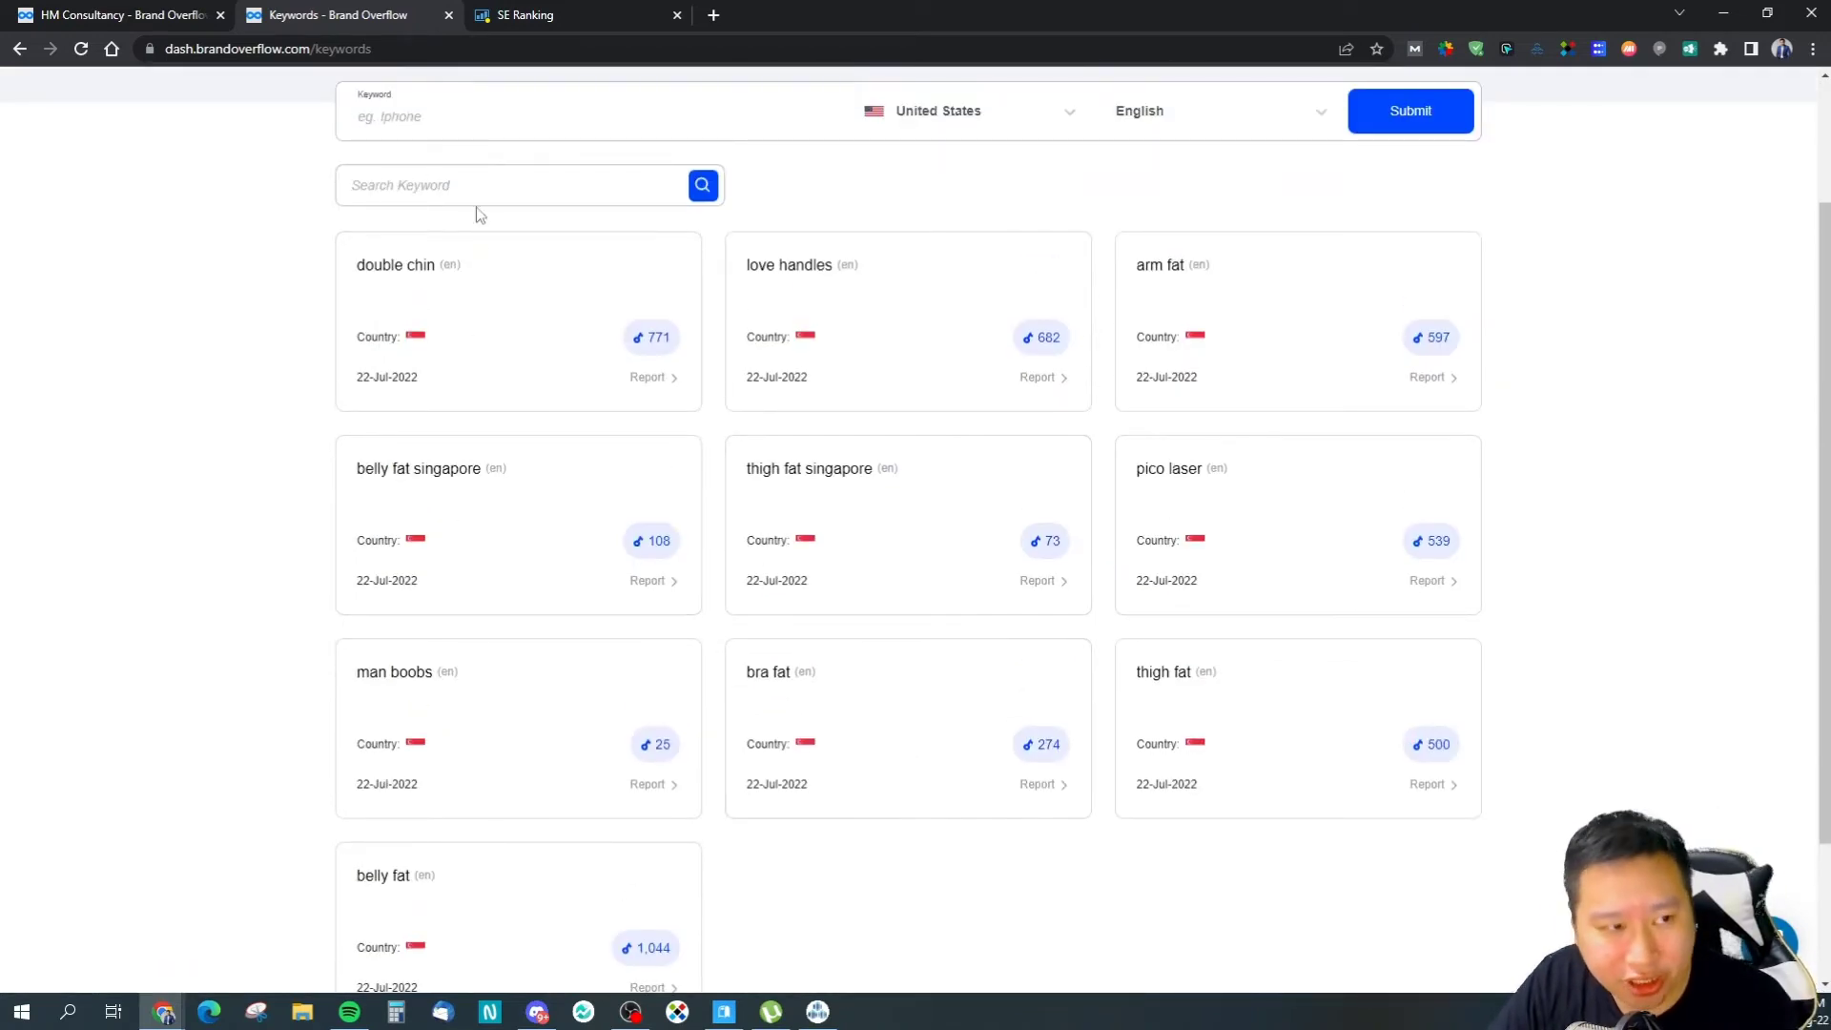
pyautogui.scroll(1, 964, 486)
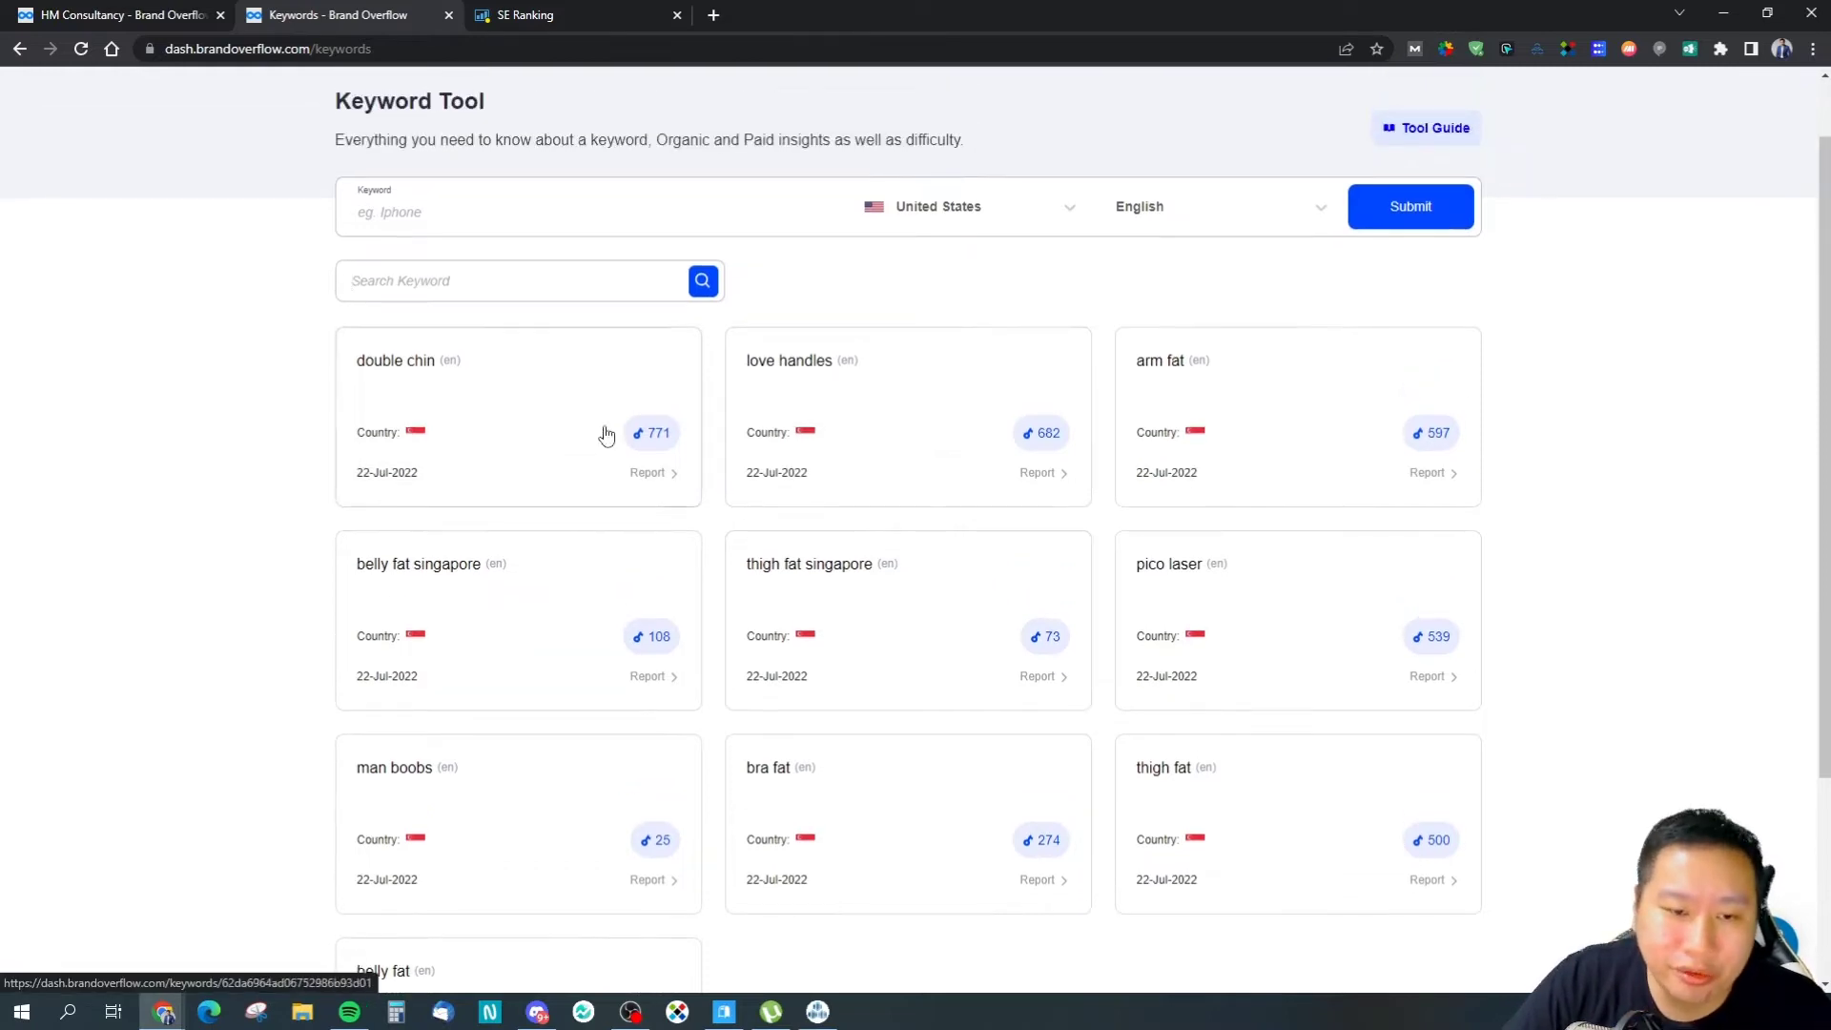
pyautogui.scroll(-3, 515, 457)
pyautogui.scroll(4, 575, 499)
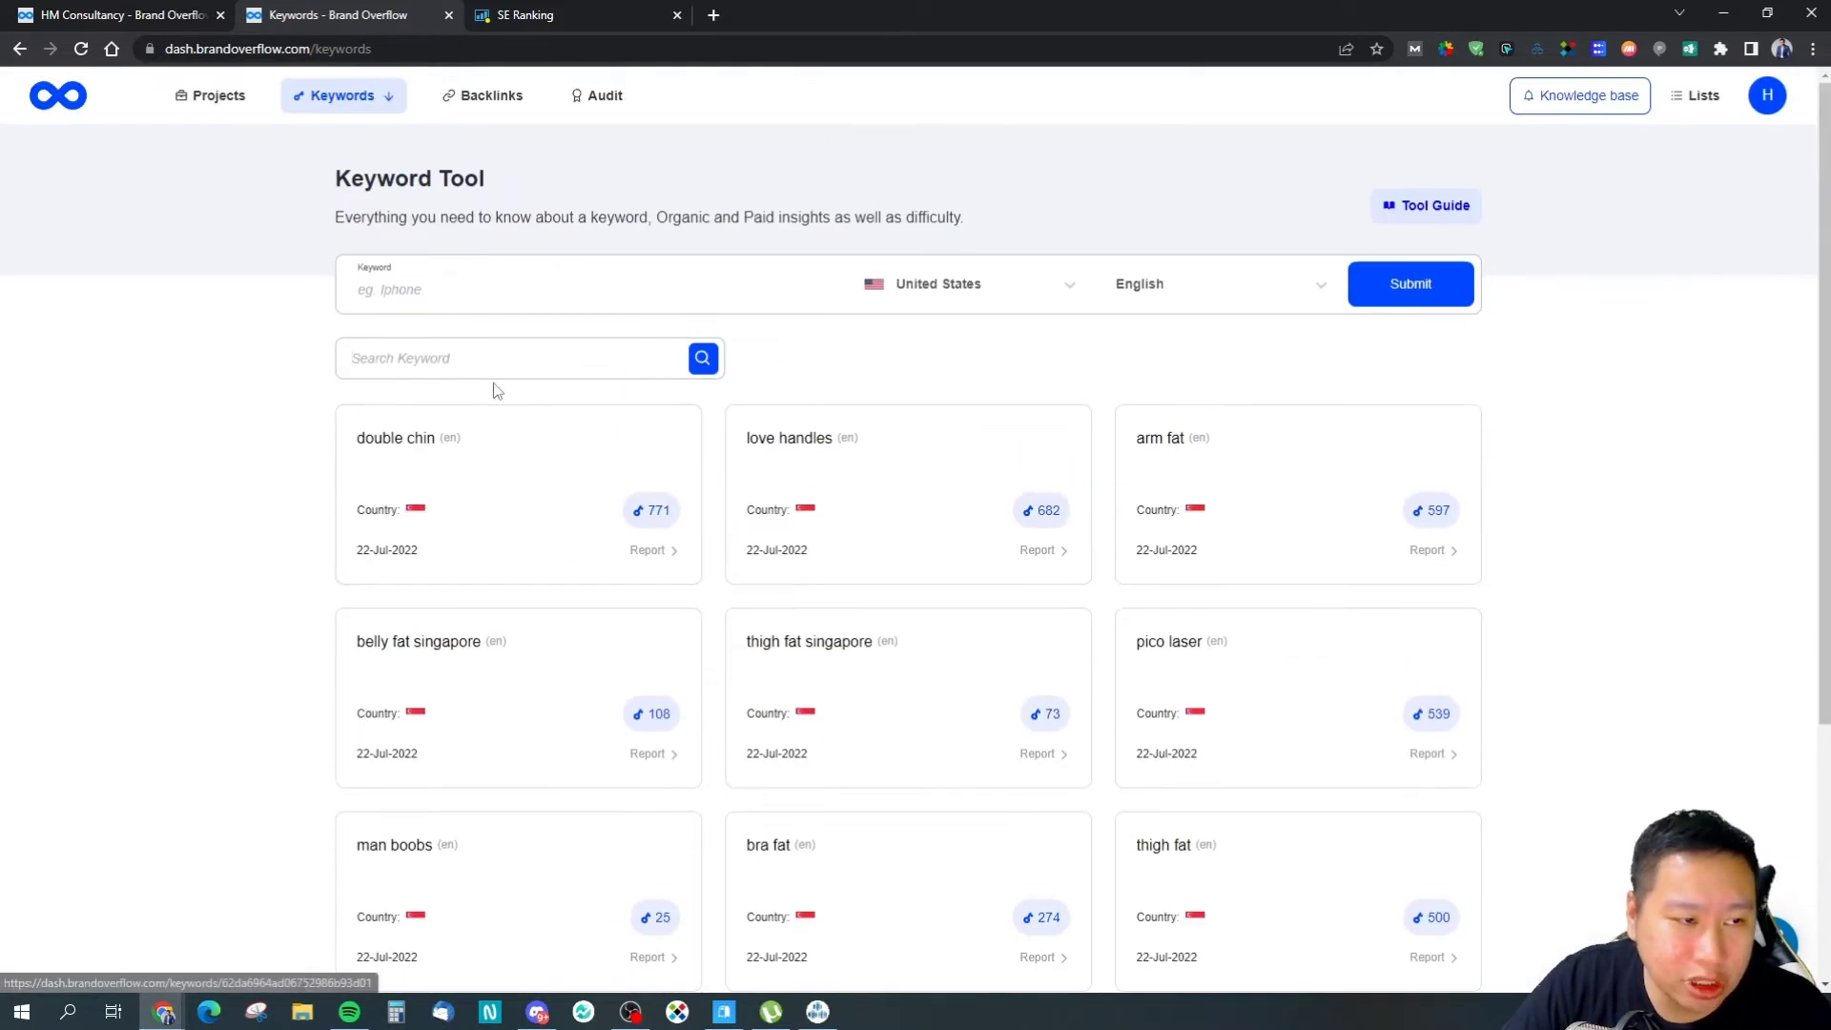
pyautogui.scroll(-3, 875, 481)
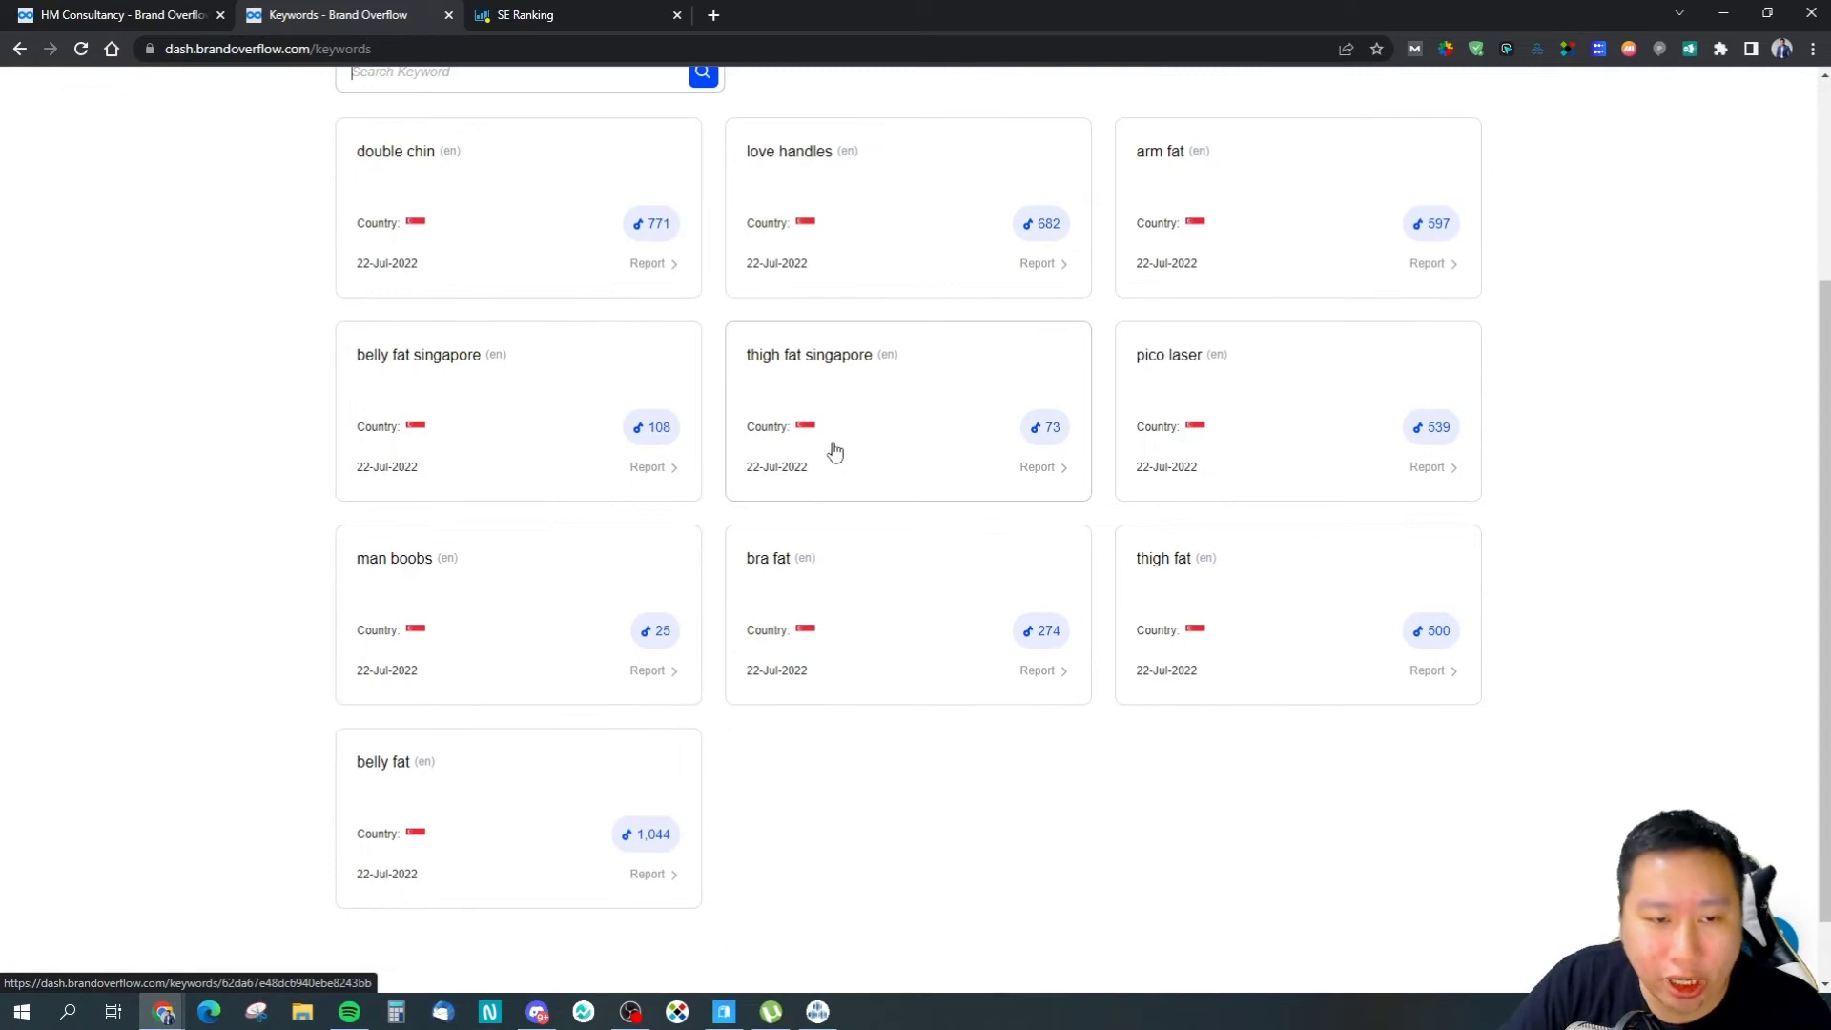
pyautogui.scroll(2, 1370, 372)
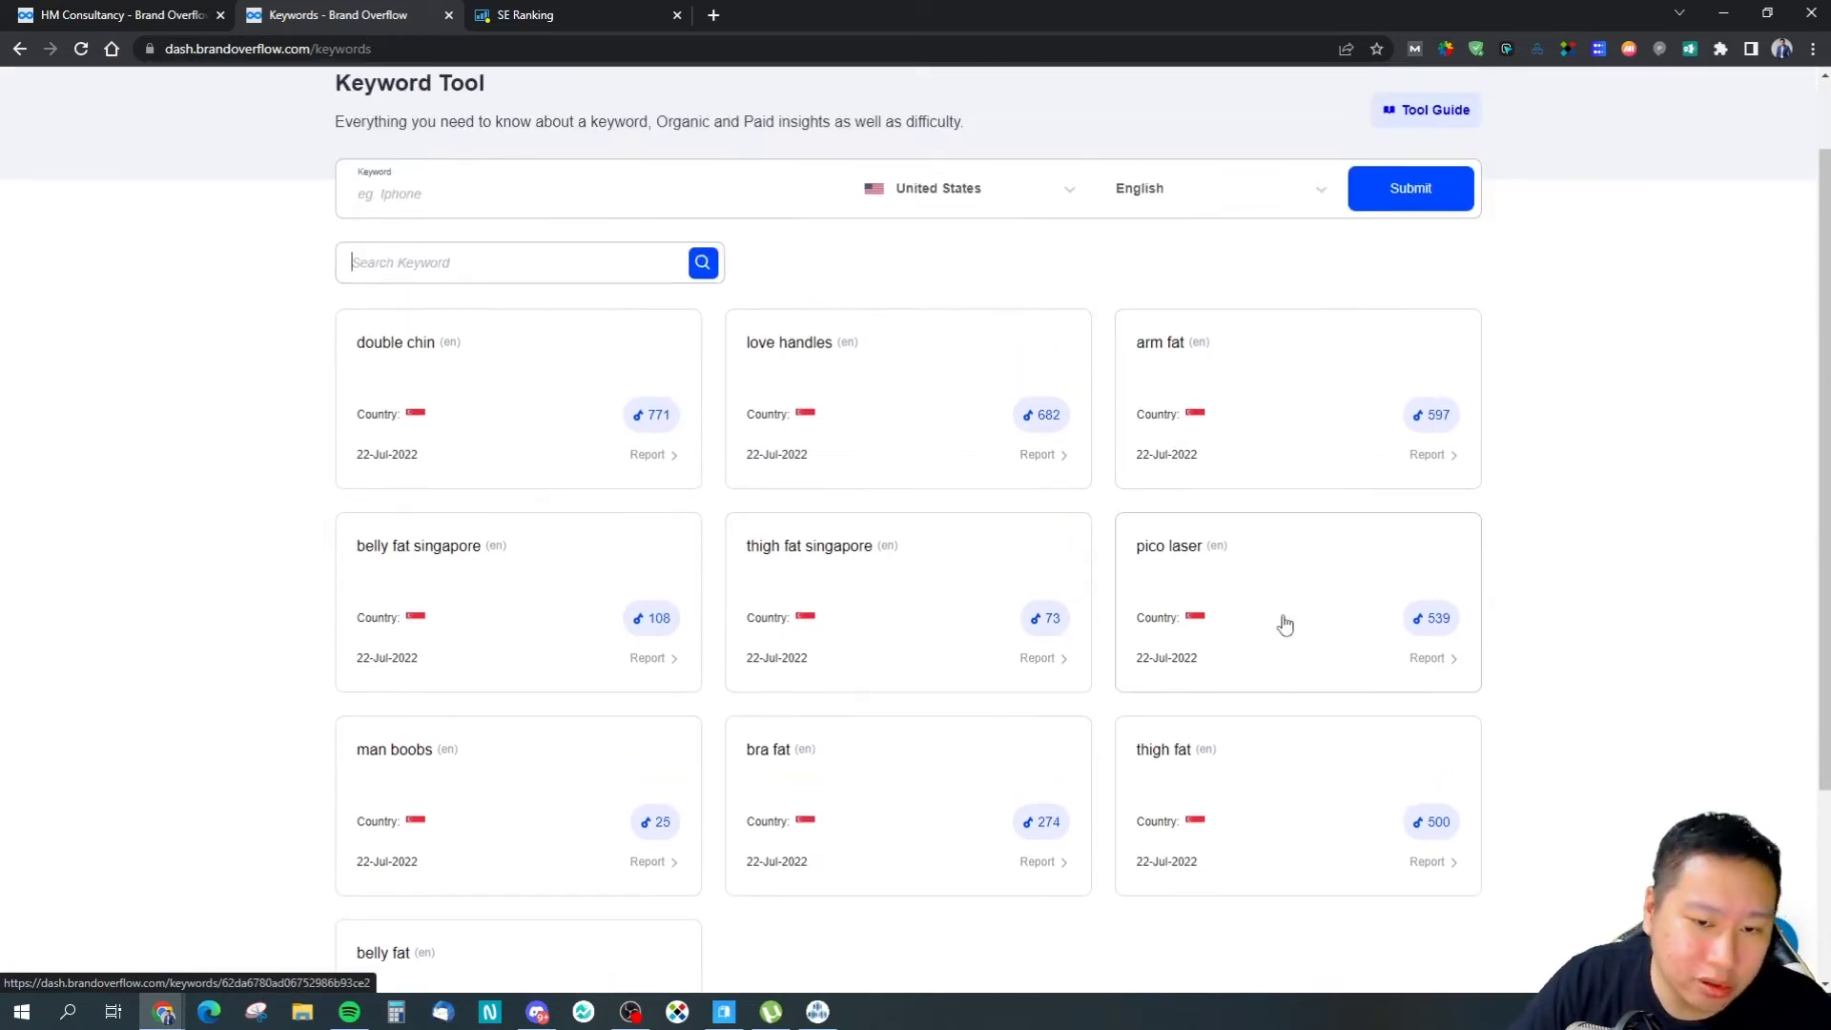
pyautogui.click(1271, 620)
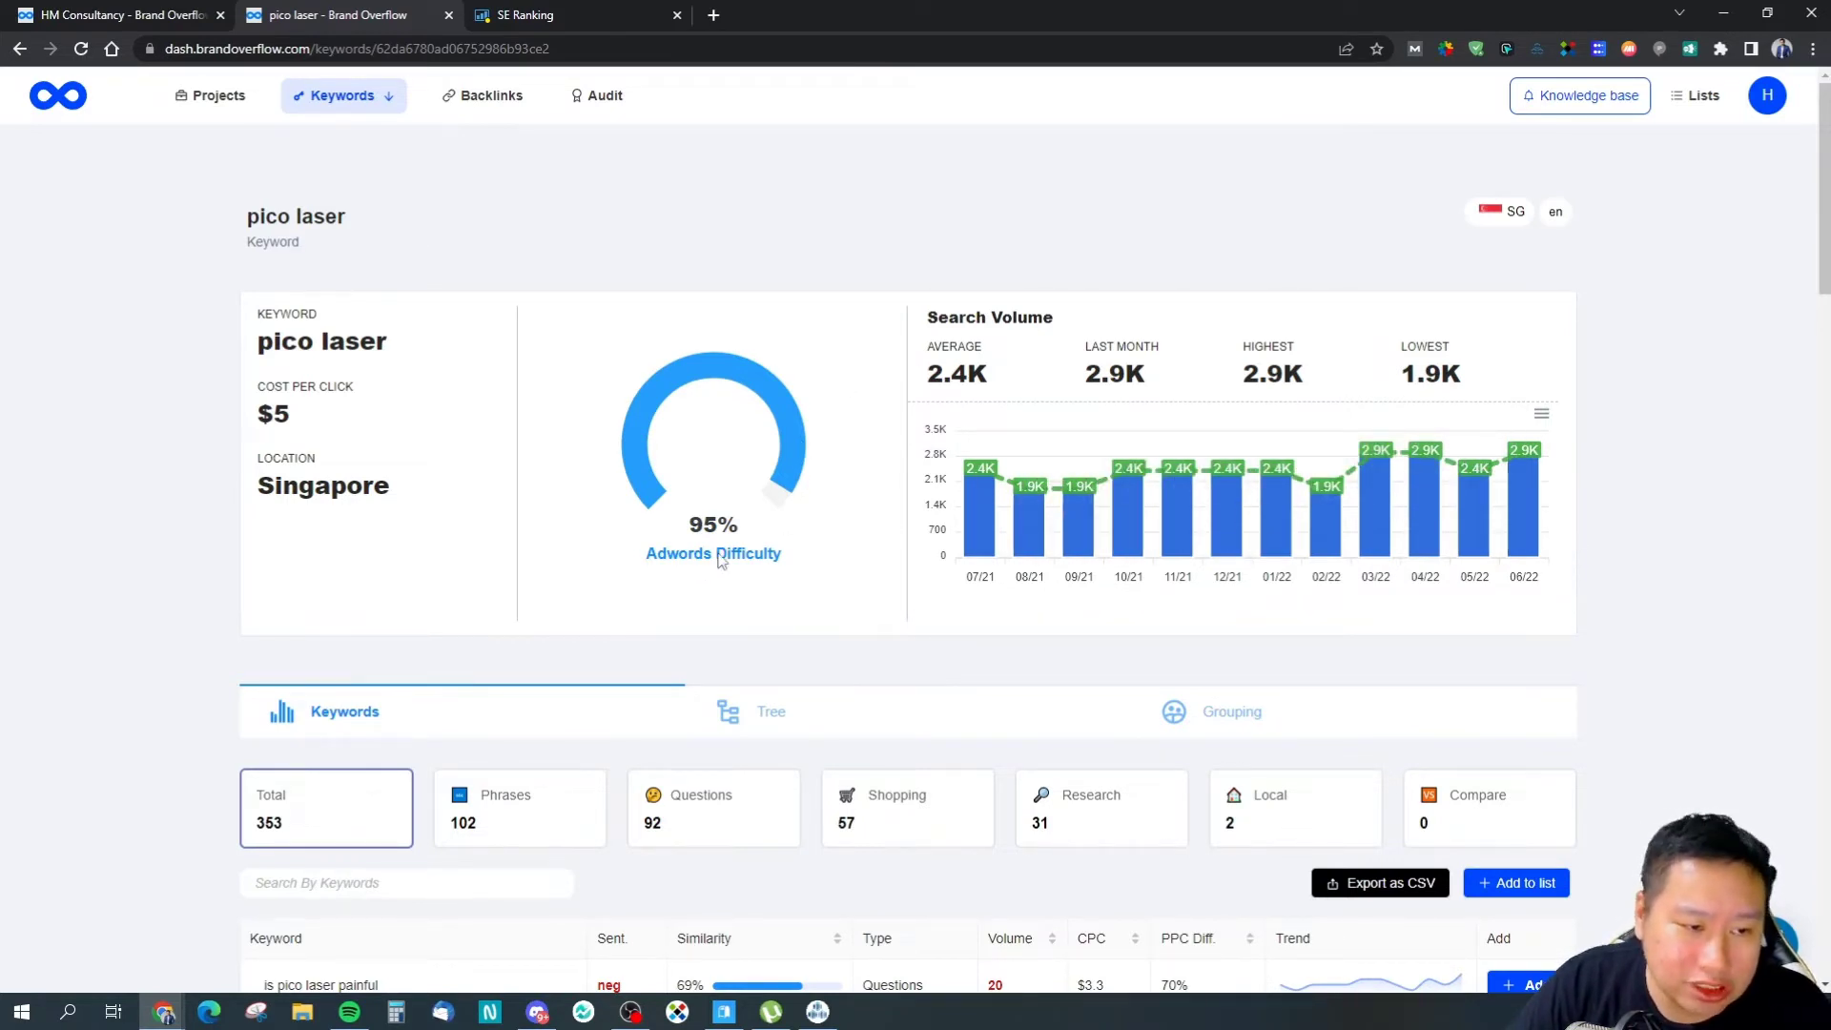
# Step: Sort the pico laser keyword suggestions by search volume, highest first, and review the leading keyword, pico laser singapore
pyautogui.scroll(-4, 706, 643)
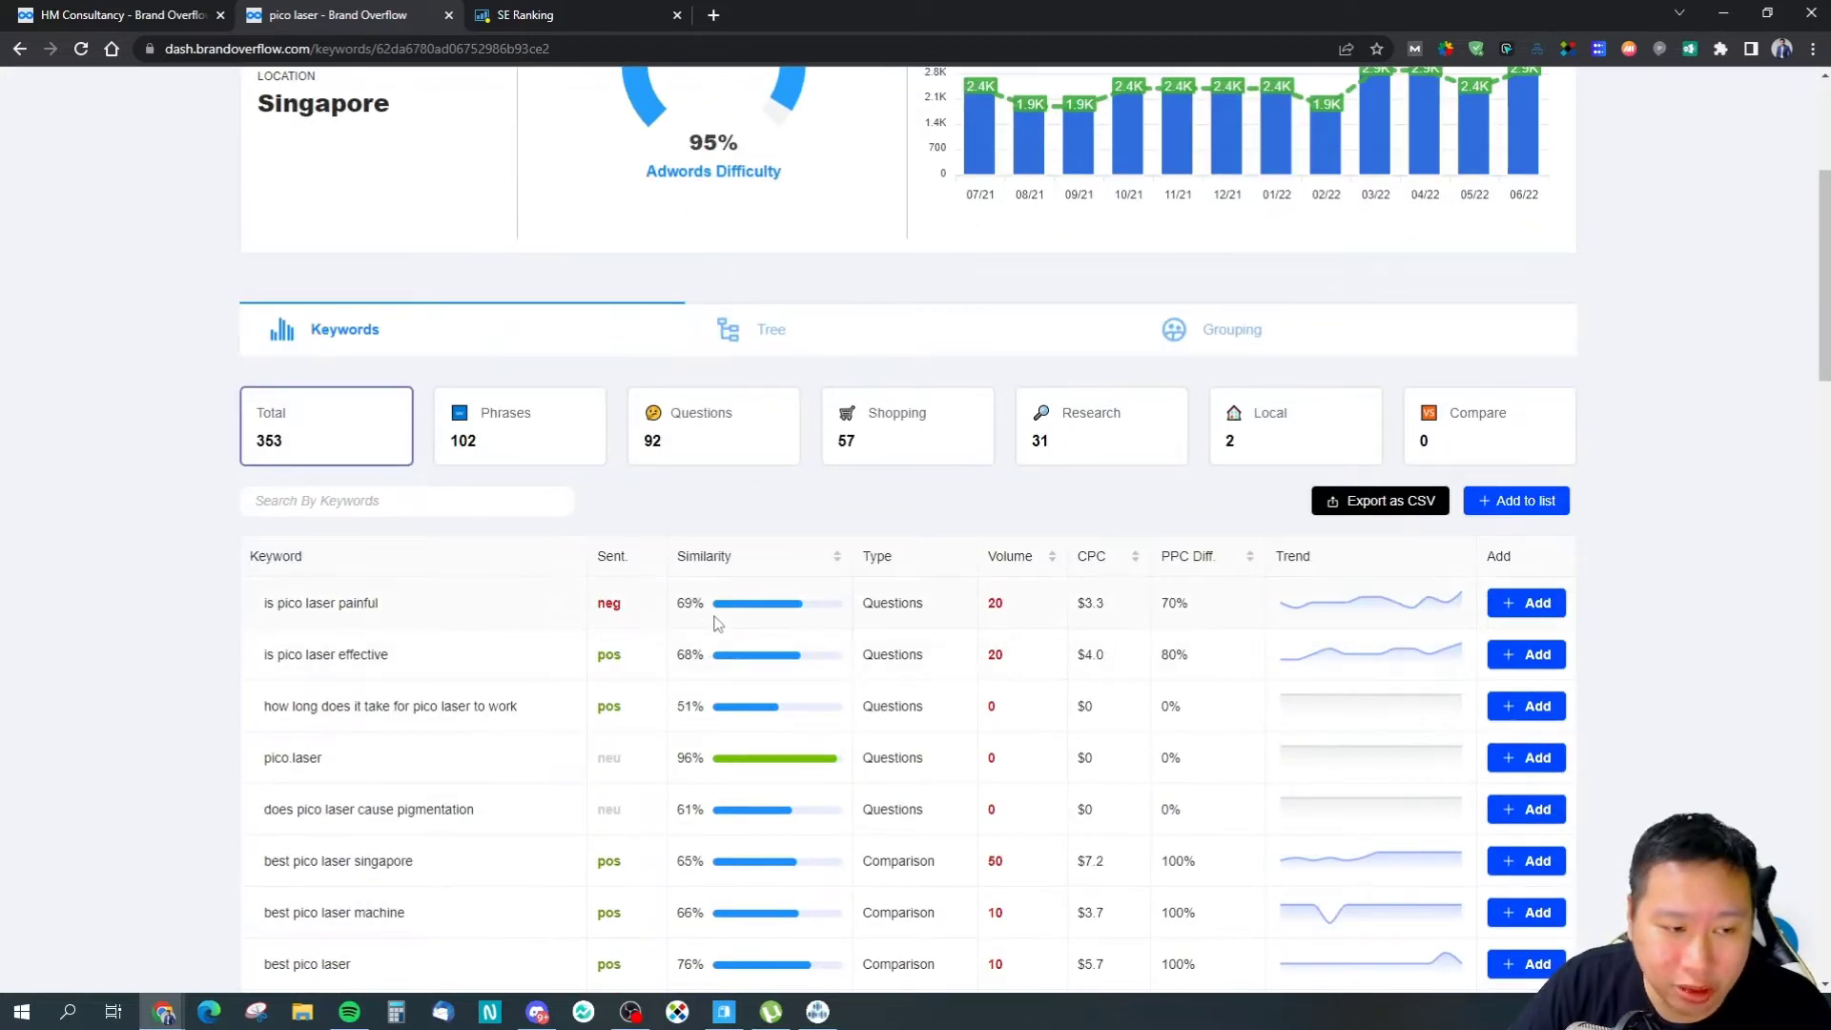
pyautogui.scroll(-4, 717, 623)
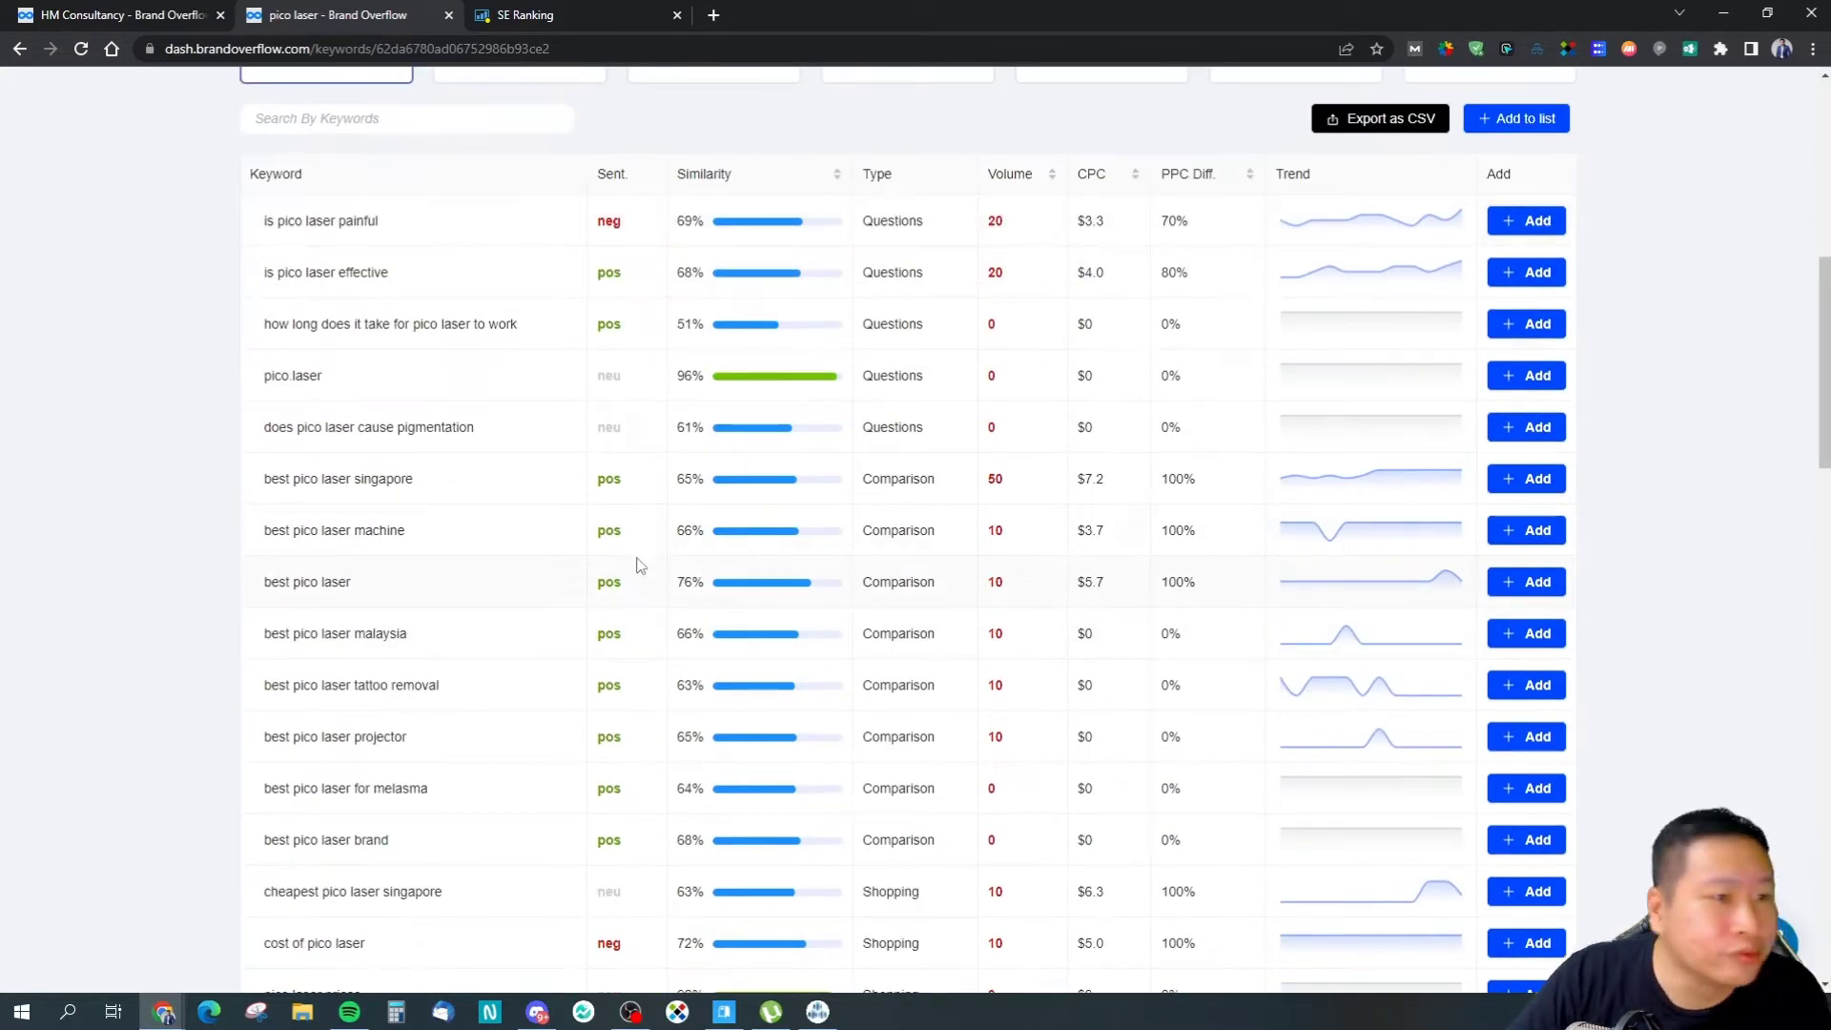
pyautogui.scroll(2, 585, 412)
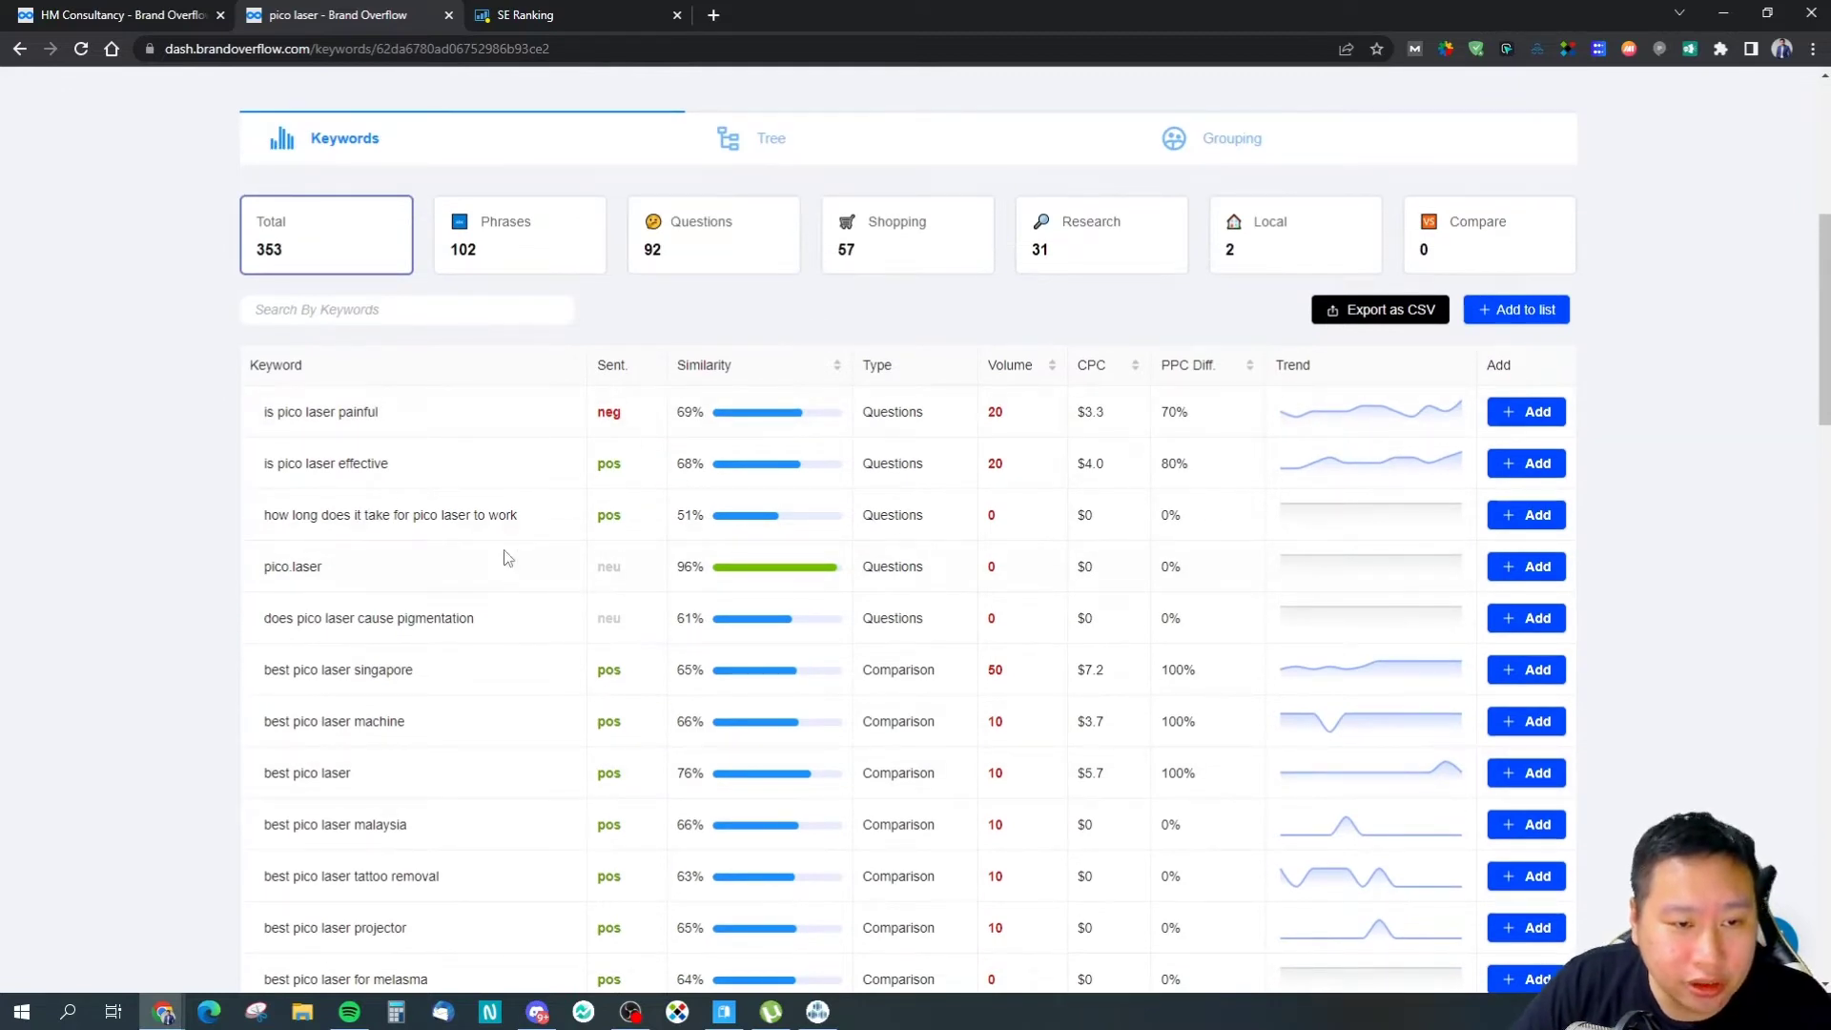
pyautogui.click(1005, 364)
pyautogui.click(1006, 368)
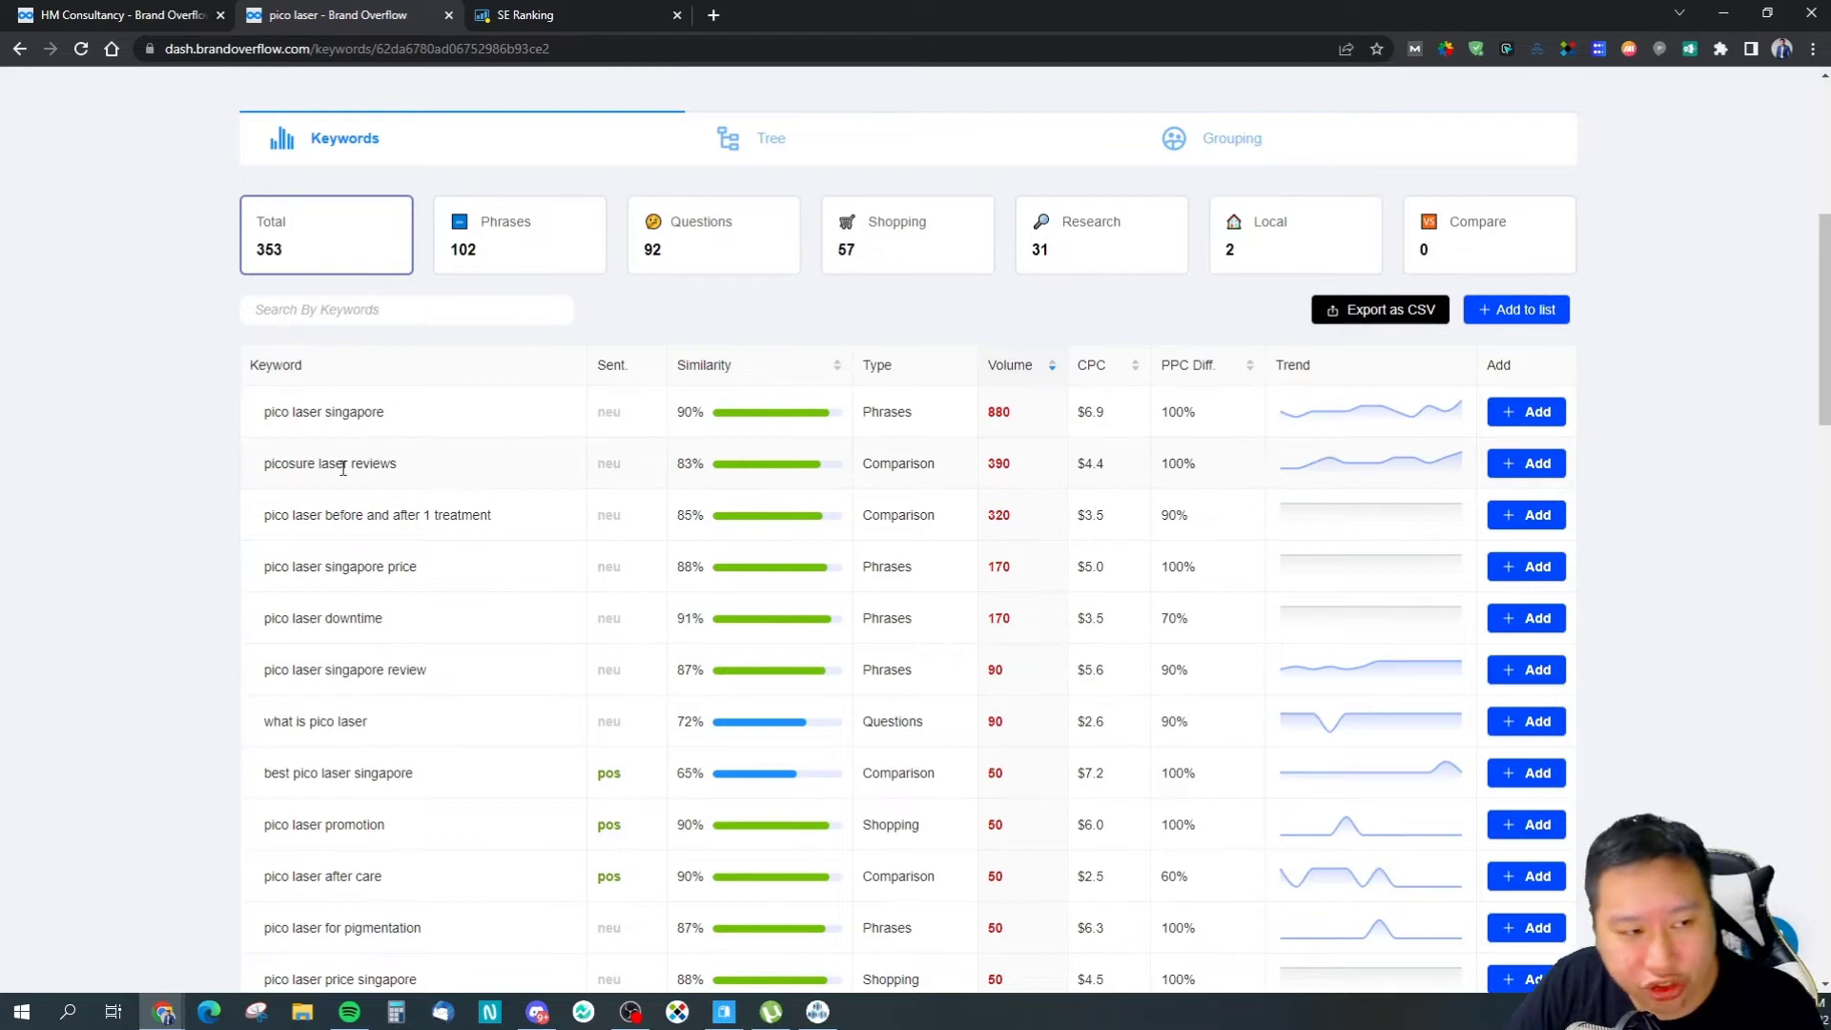
pyautogui.moveTo(259, 412); pyautogui.dragTo(408, 415)
pyautogui.click(409, 417)
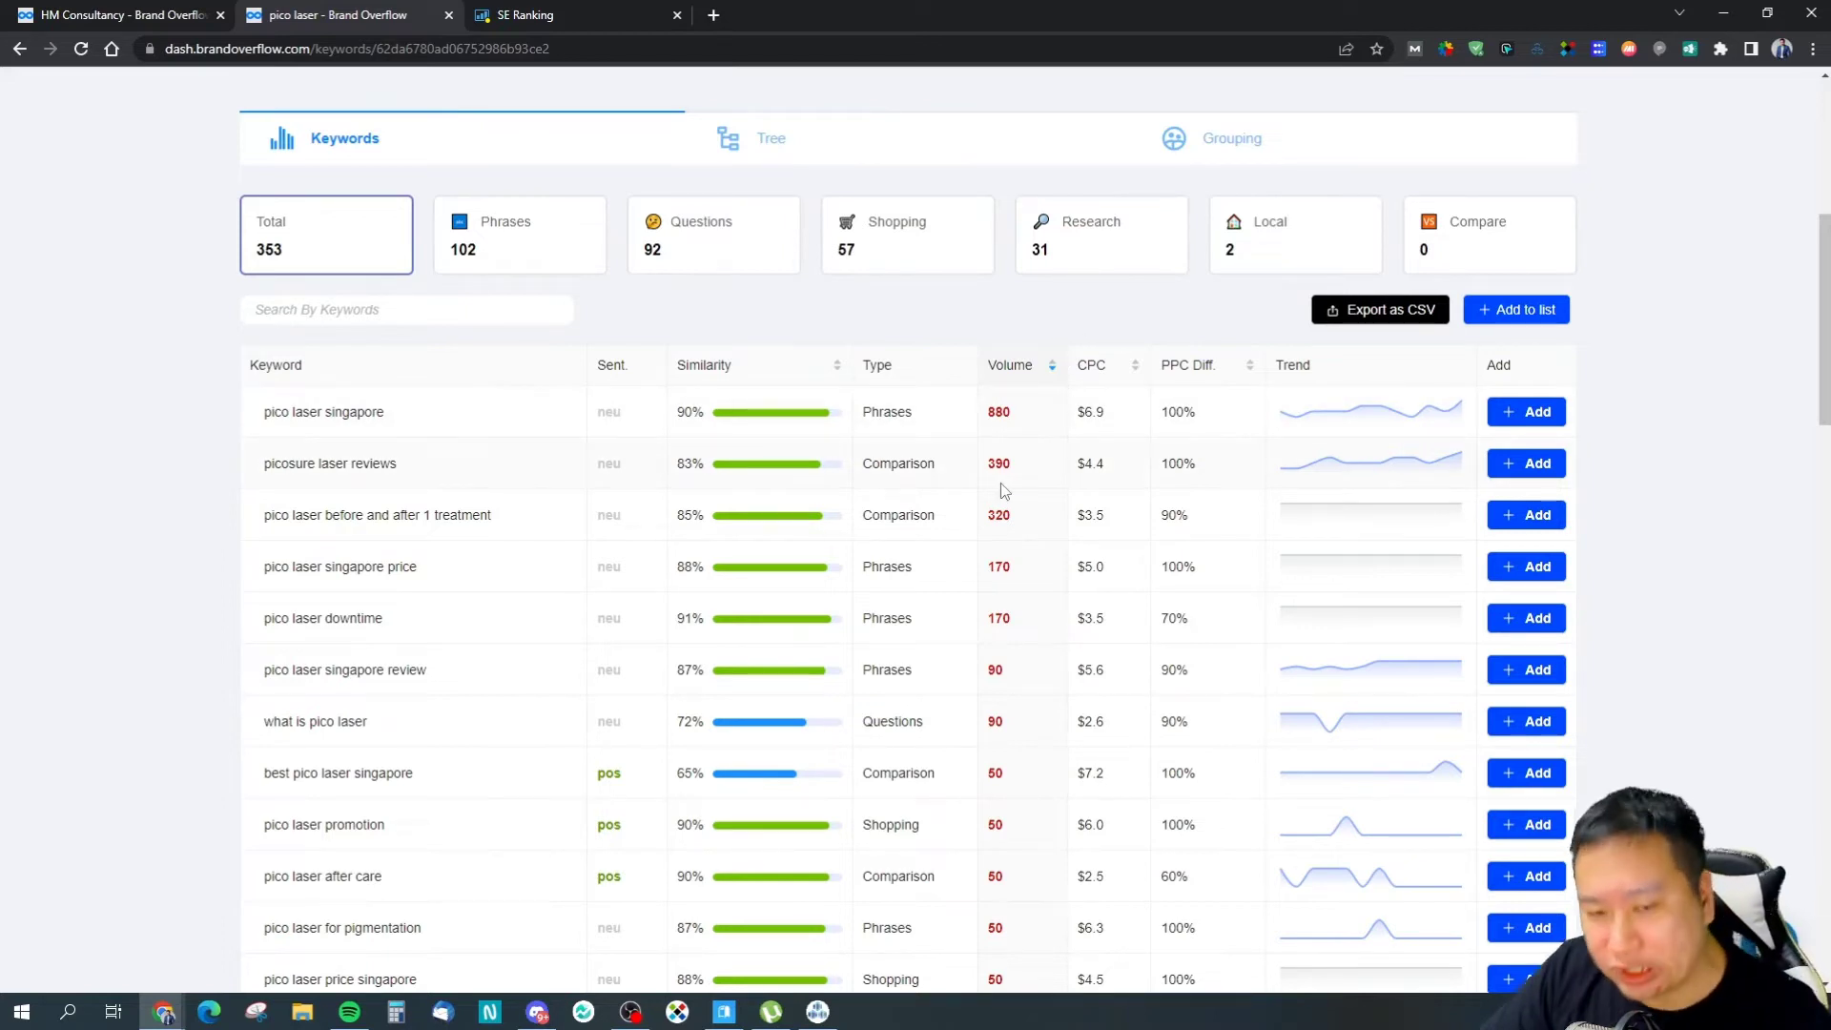
# Step: Look through the volume-sorted pico laser keyword list, its similarity, type and cost columns, and the report summary above it
pyautogui.scroll(-4, 858, 768)
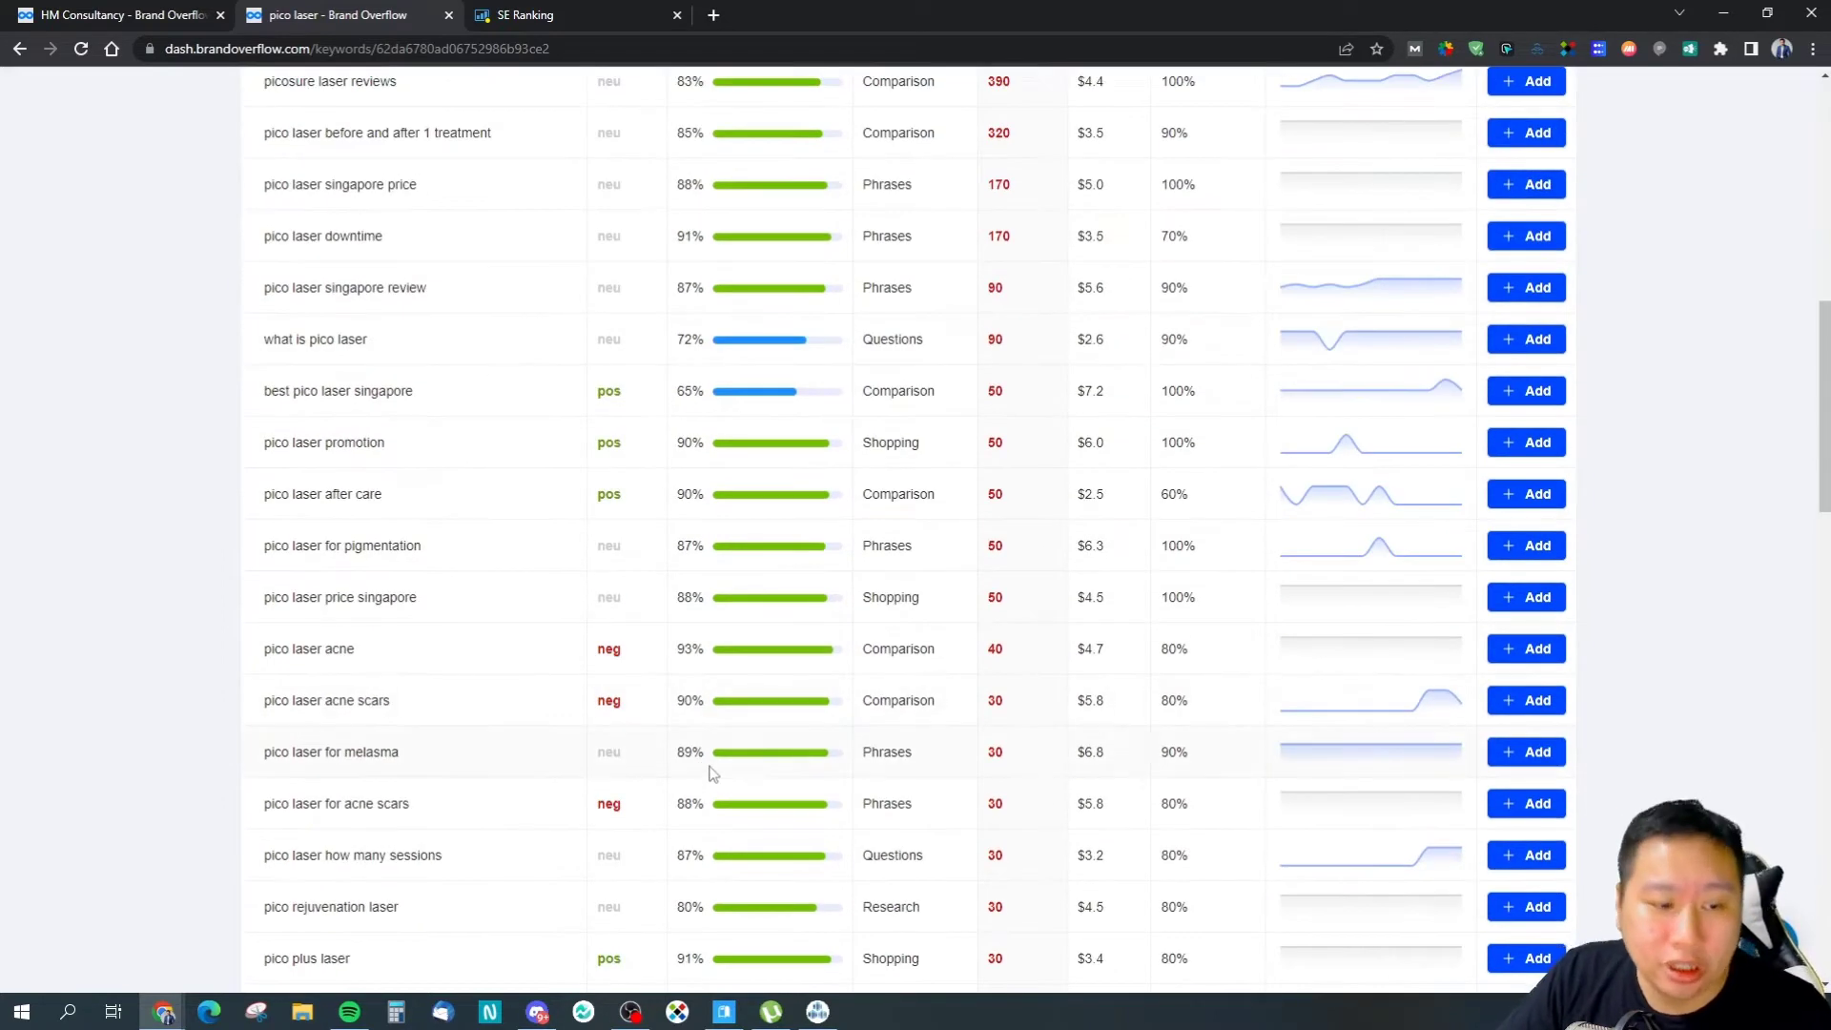
pyautogui.scroll(8, 708, 773)
pyautogui.scroll(-2, 708, 773)
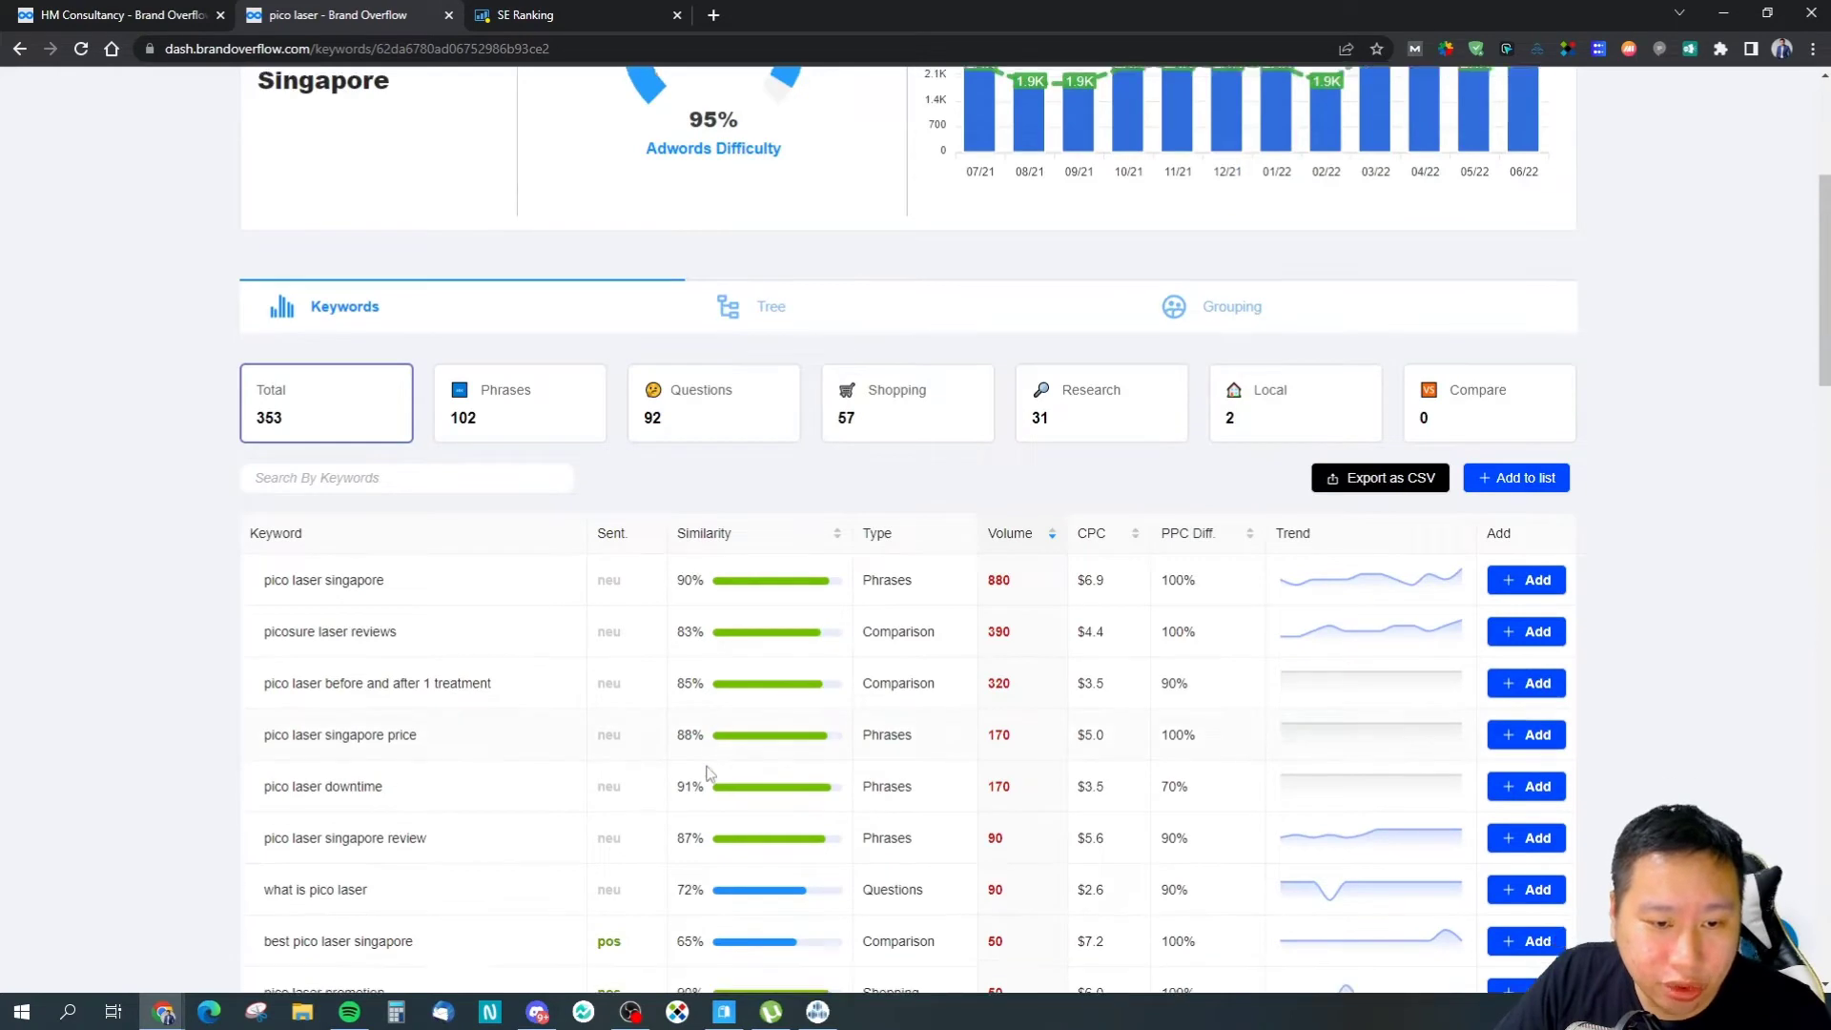
pyautogui.scroll(-3, 709, 773)
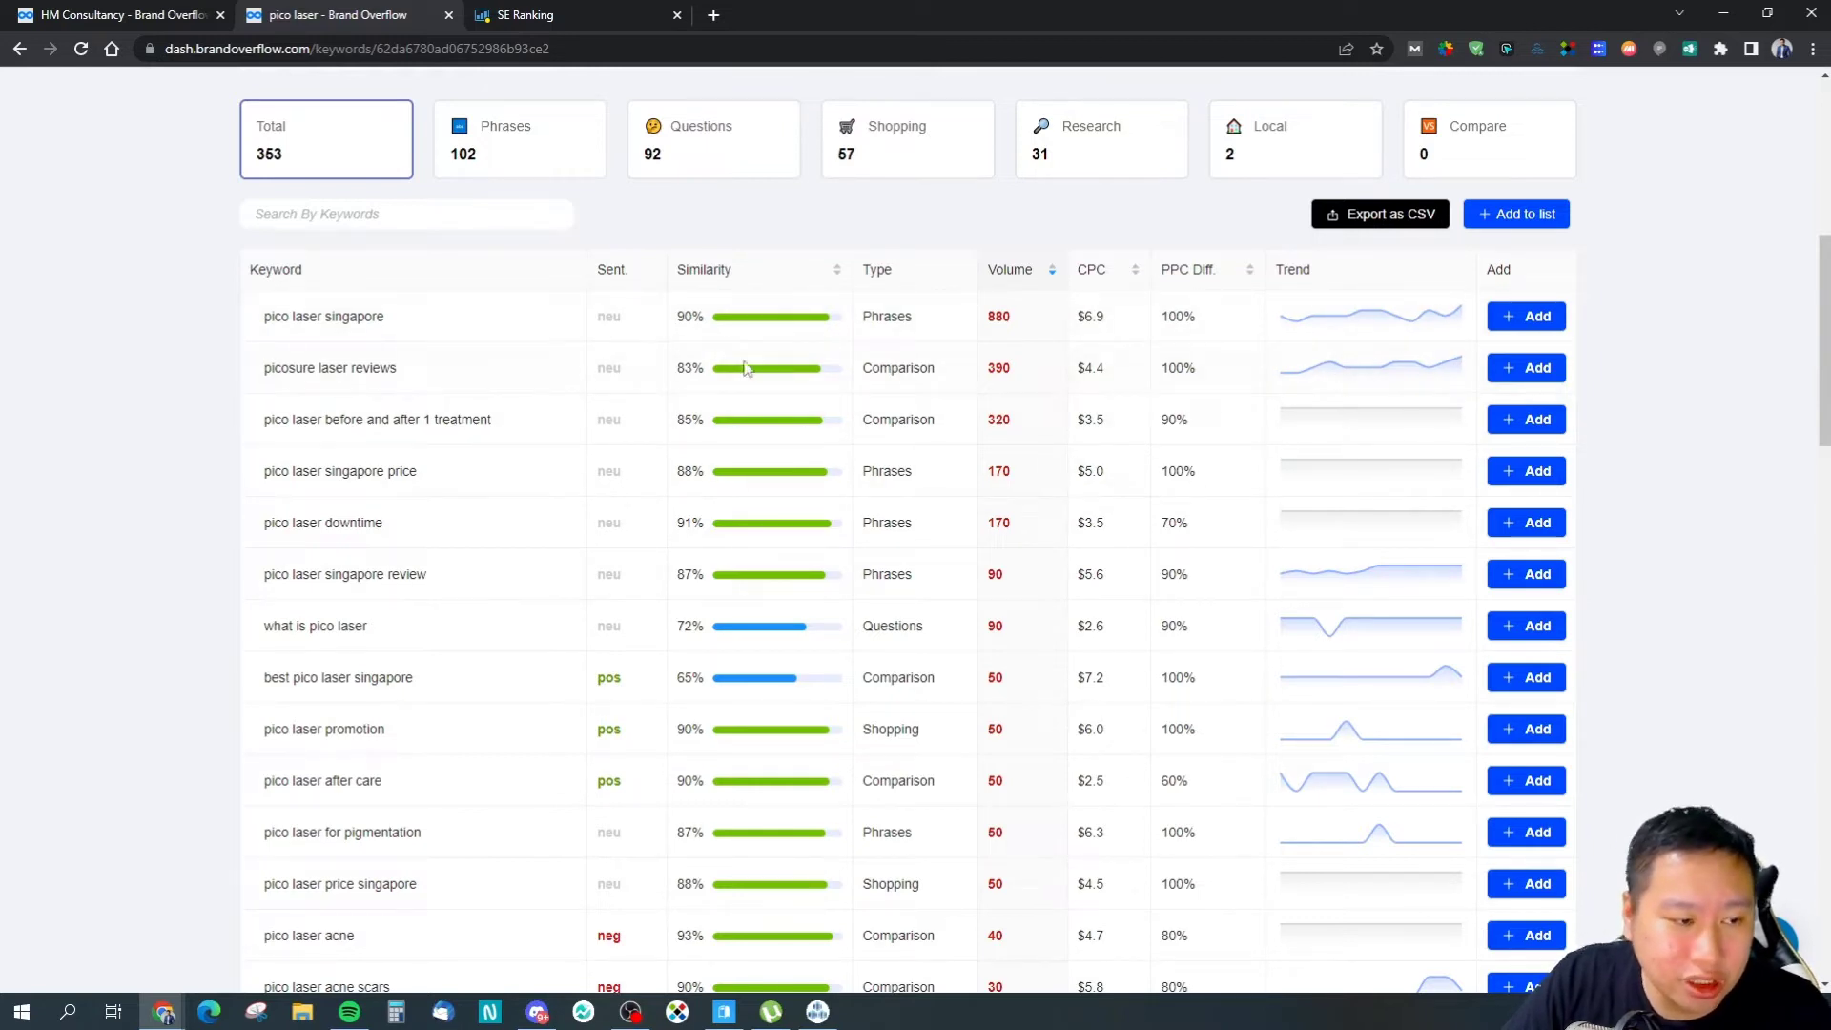
pyautogui.scroll(7, 614, 524)
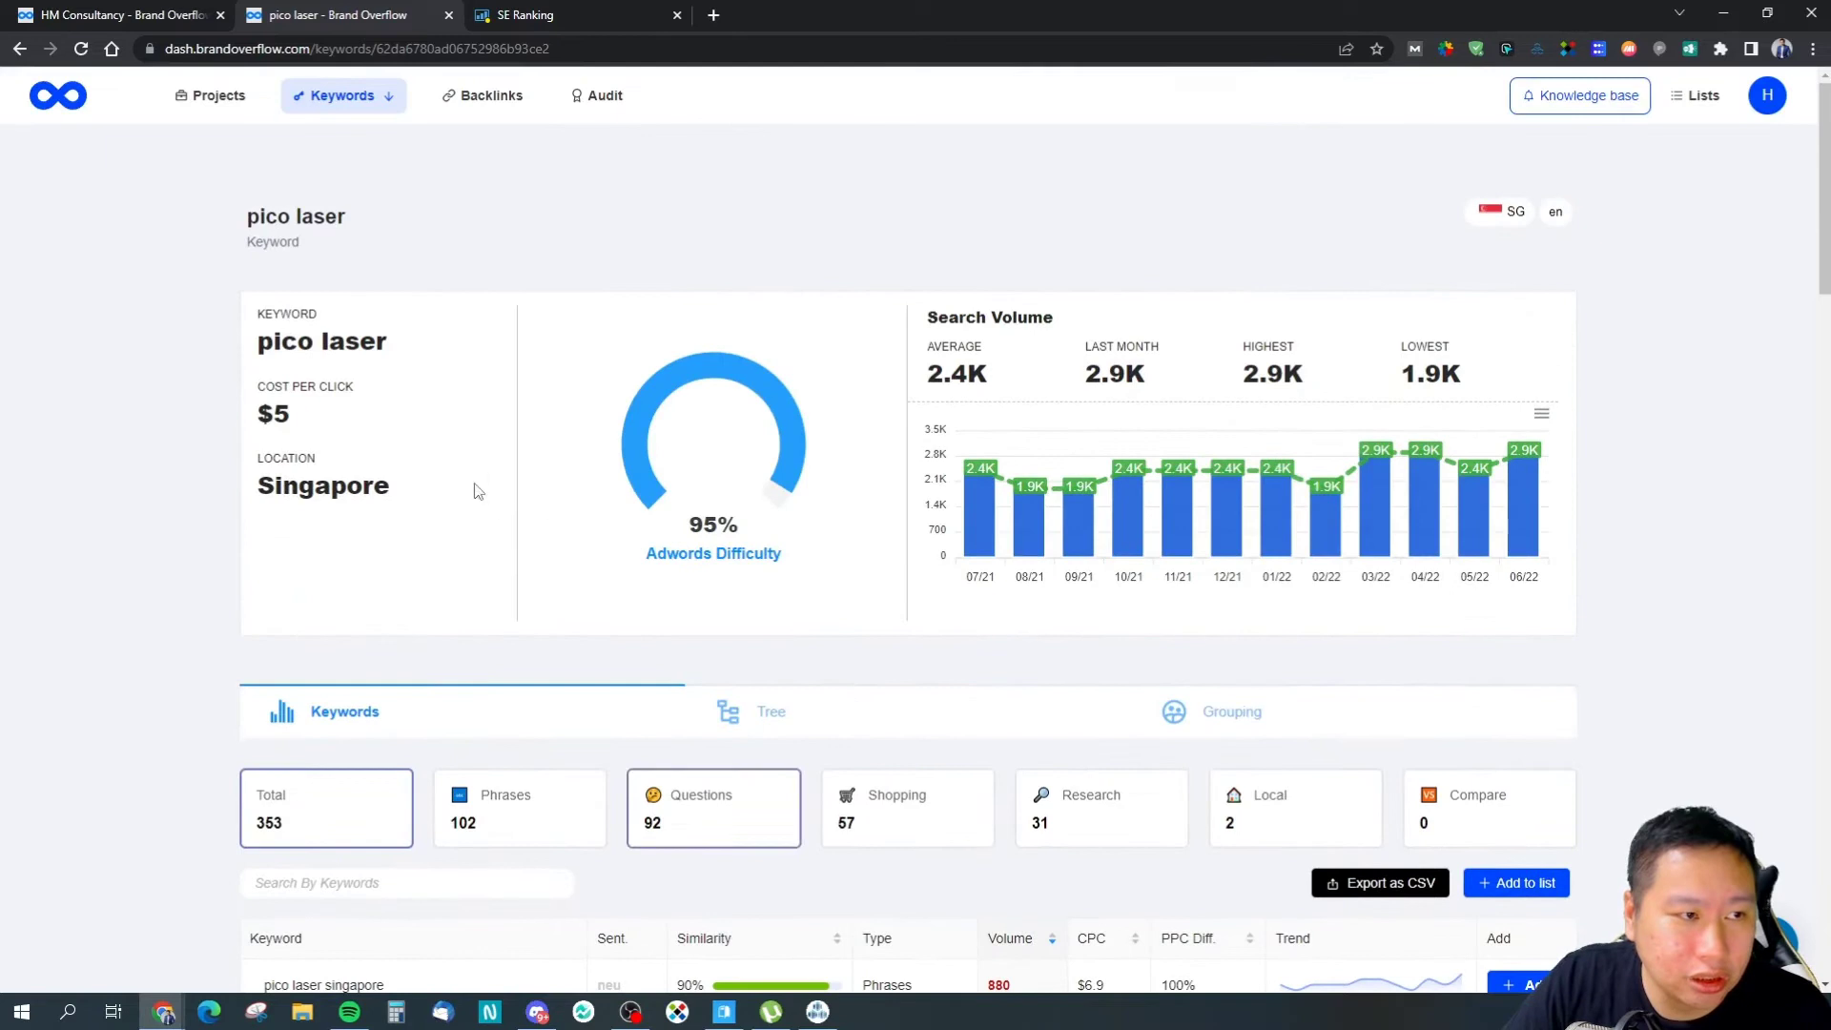
pyautogui.scroll(-10, 461, 511)
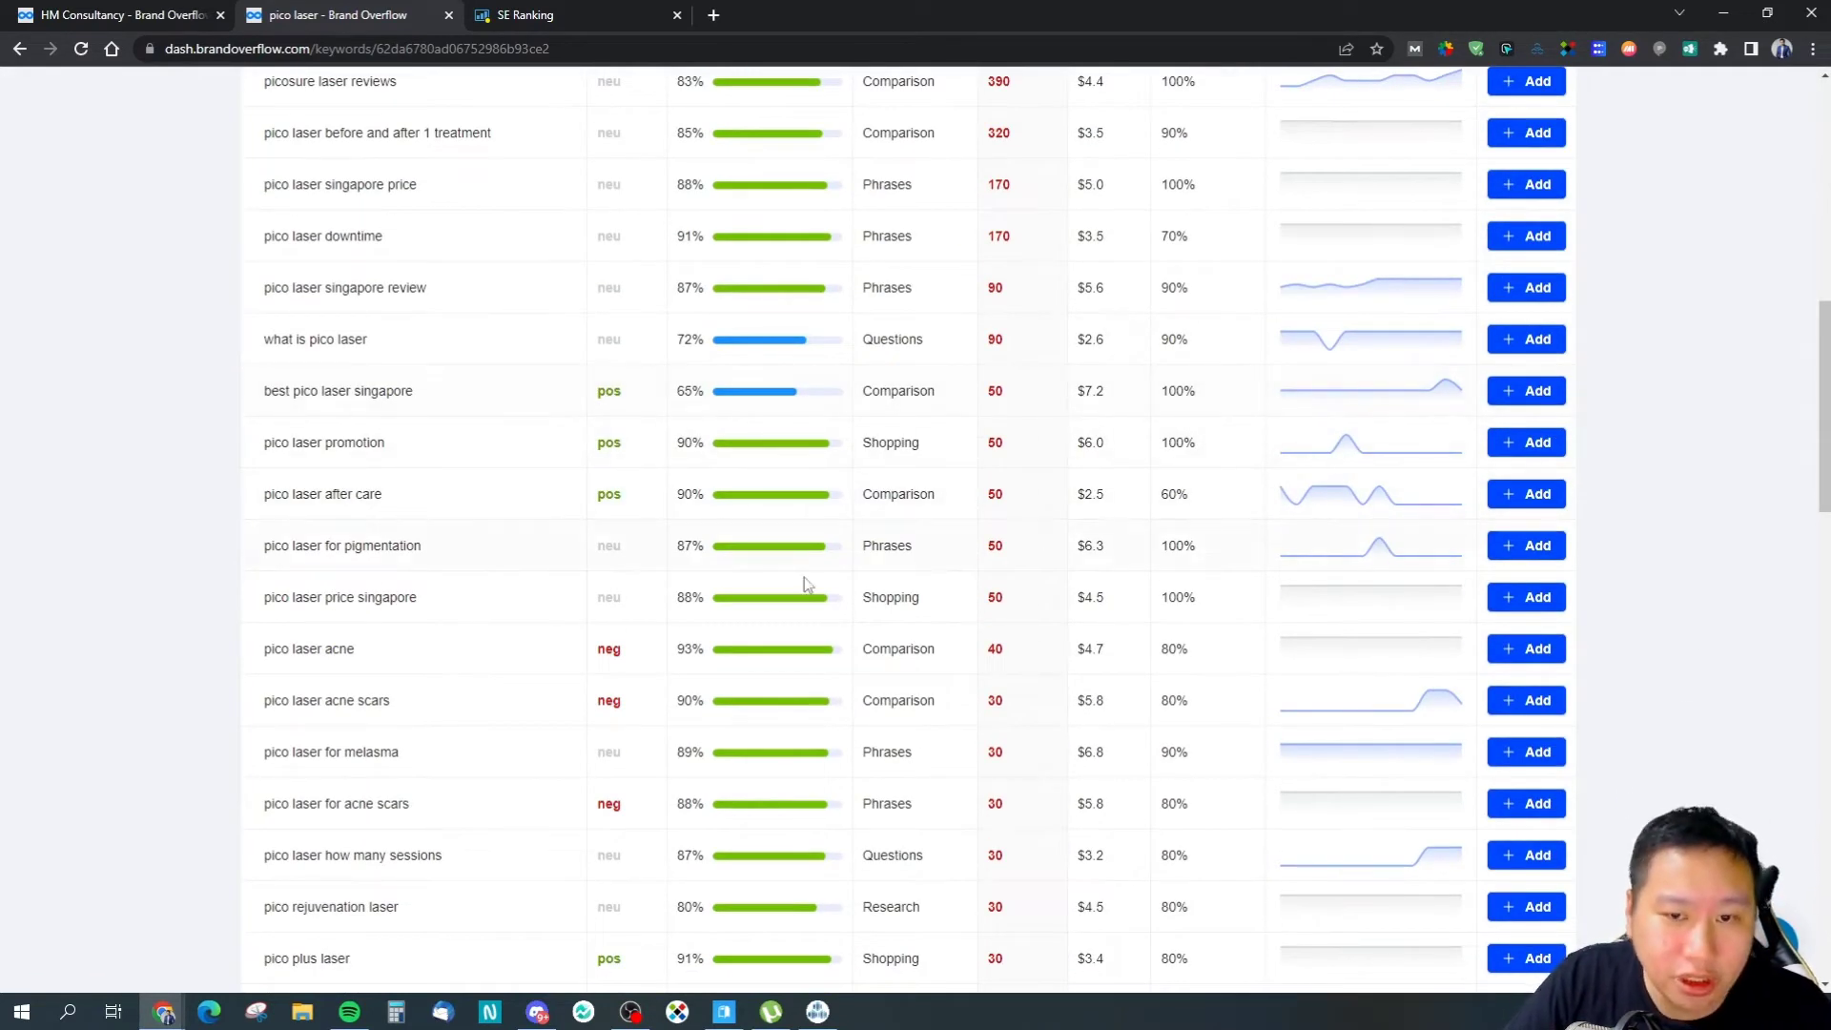
pyautogui.scroll(-15, 804, 584)
pyautogui.scroll(20, 913, 544)
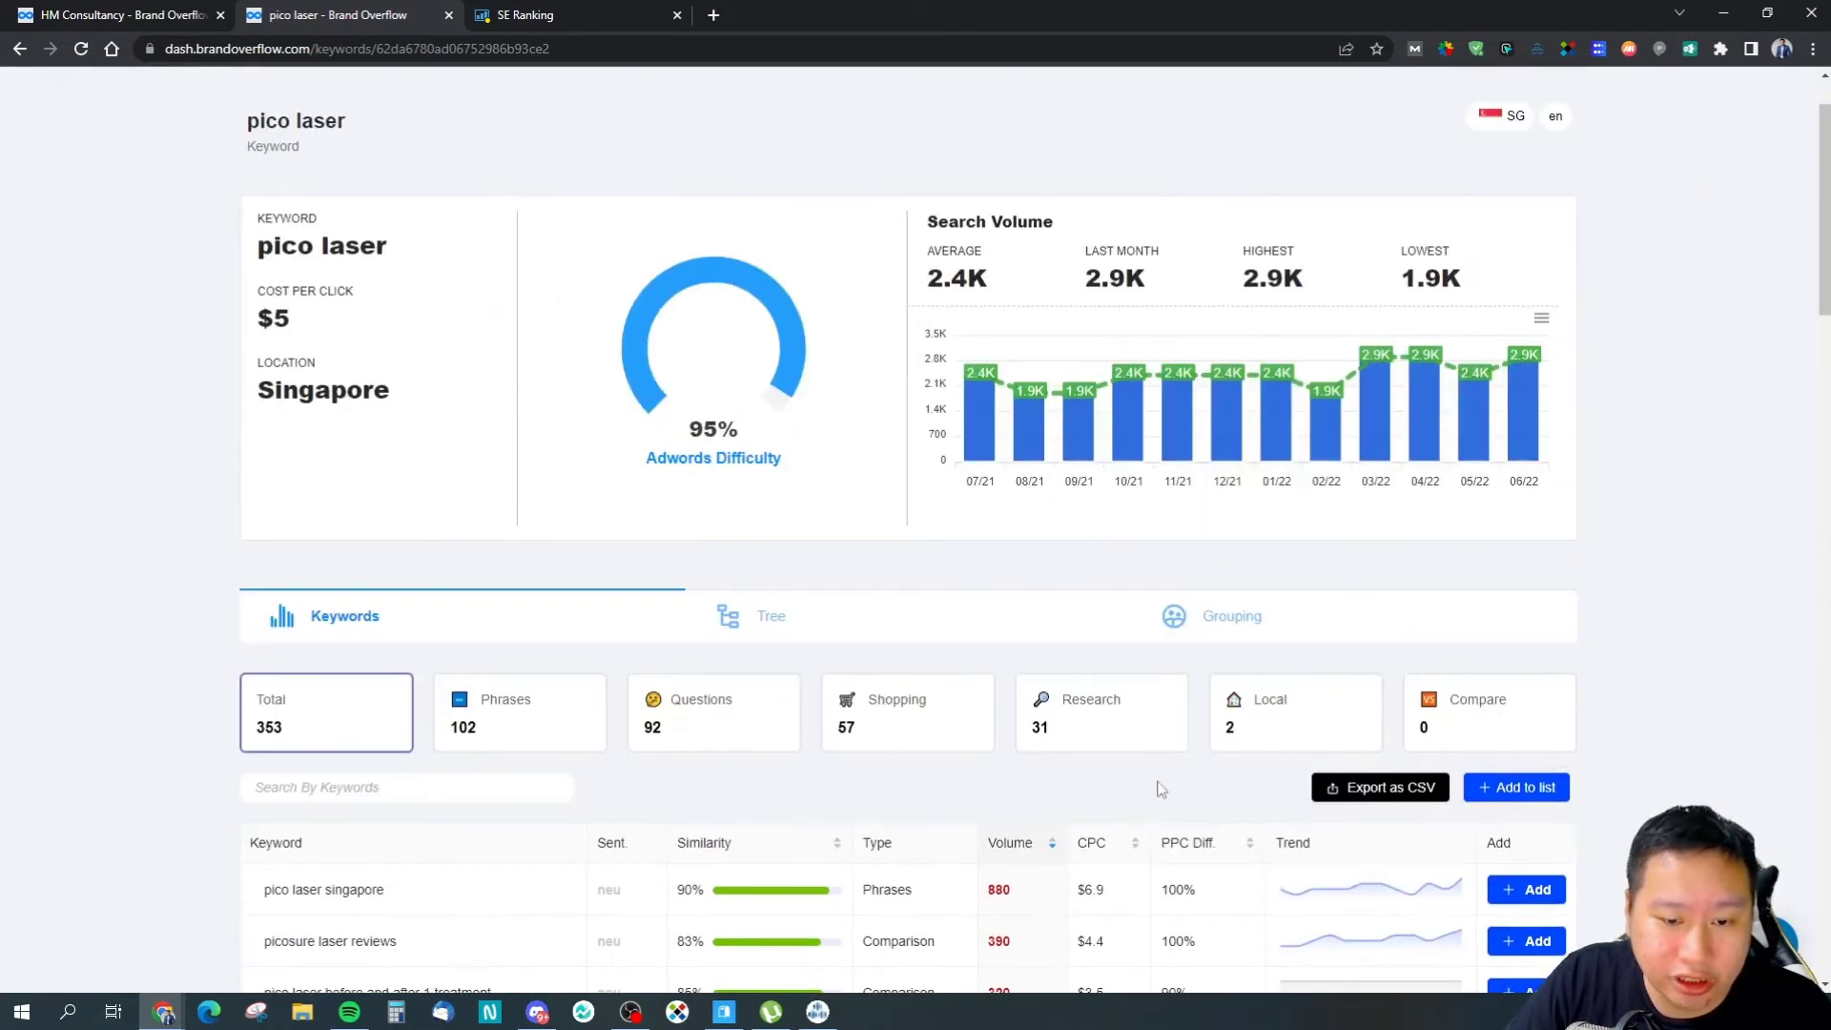
# Step: Open the Tree view of the pico laser report and examine how the Phrases diagram branches from the main keyword
pyautogui.click(780, 615)
pyautogui.scroll(-4, 775, 660)
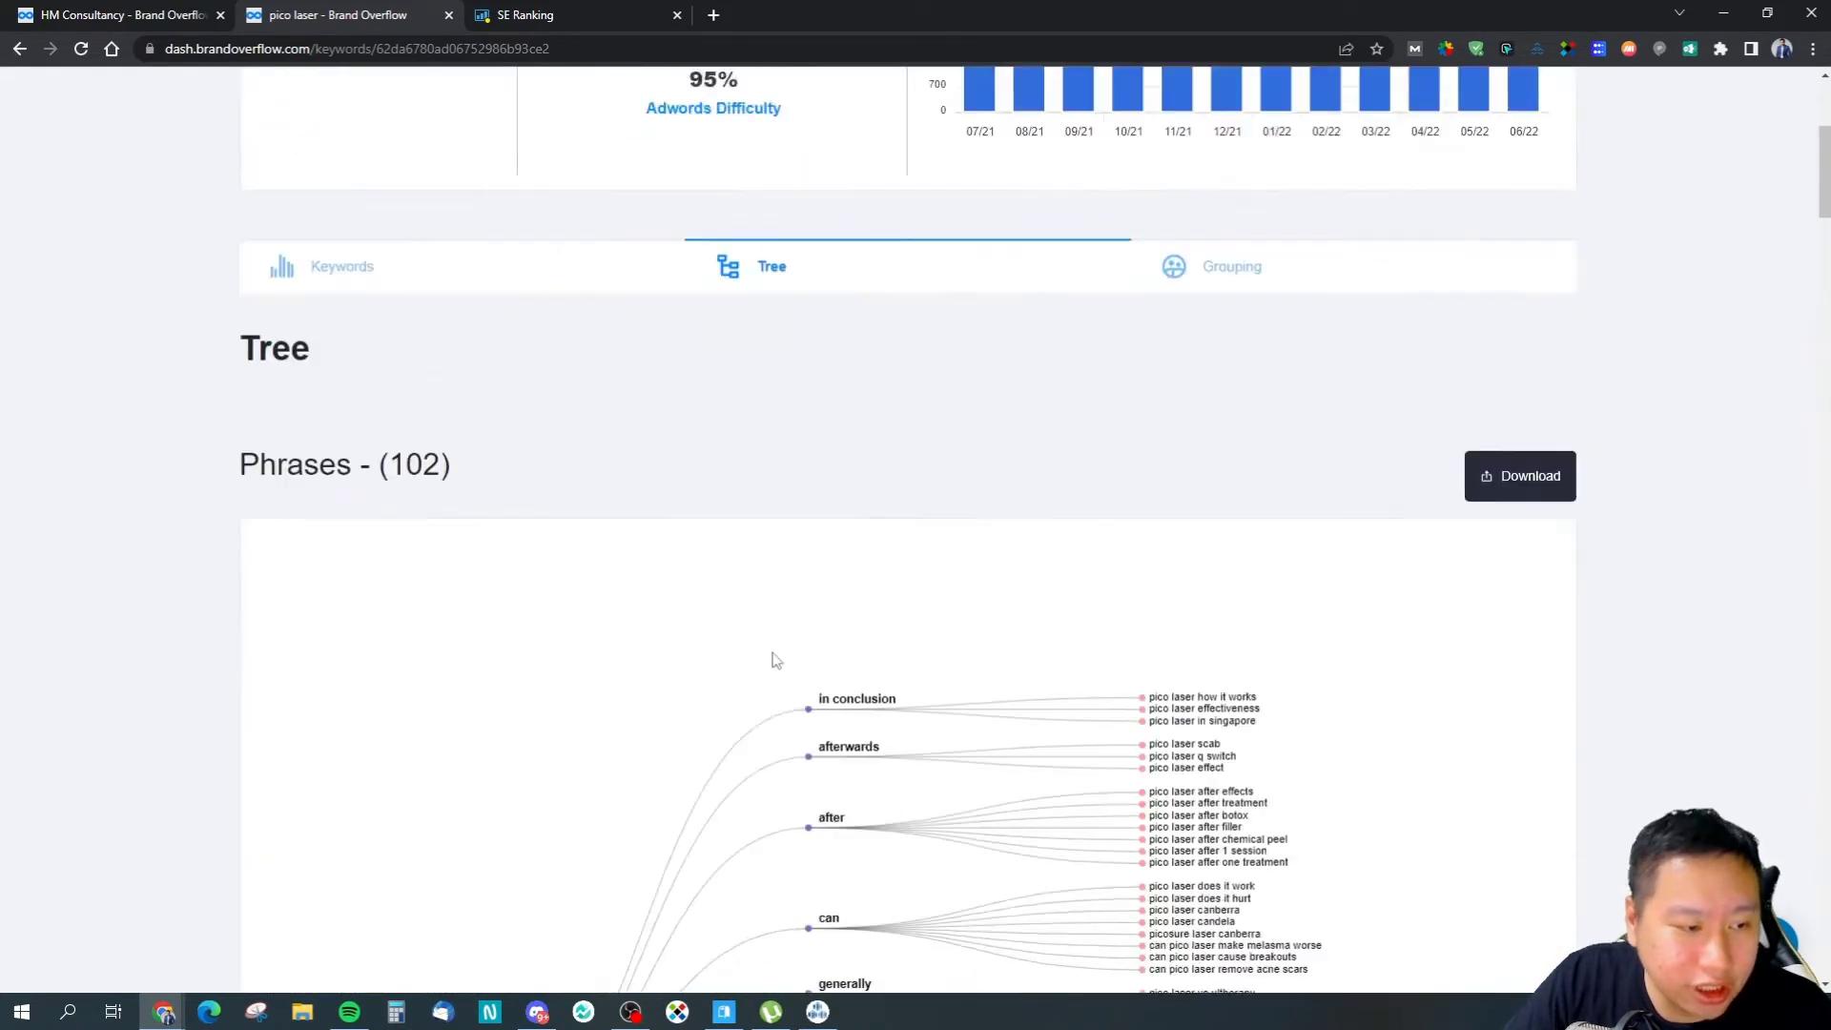
pyautogui.scroll(-9, 625, 637)
pyautogui.scroll(3, 677, 715)
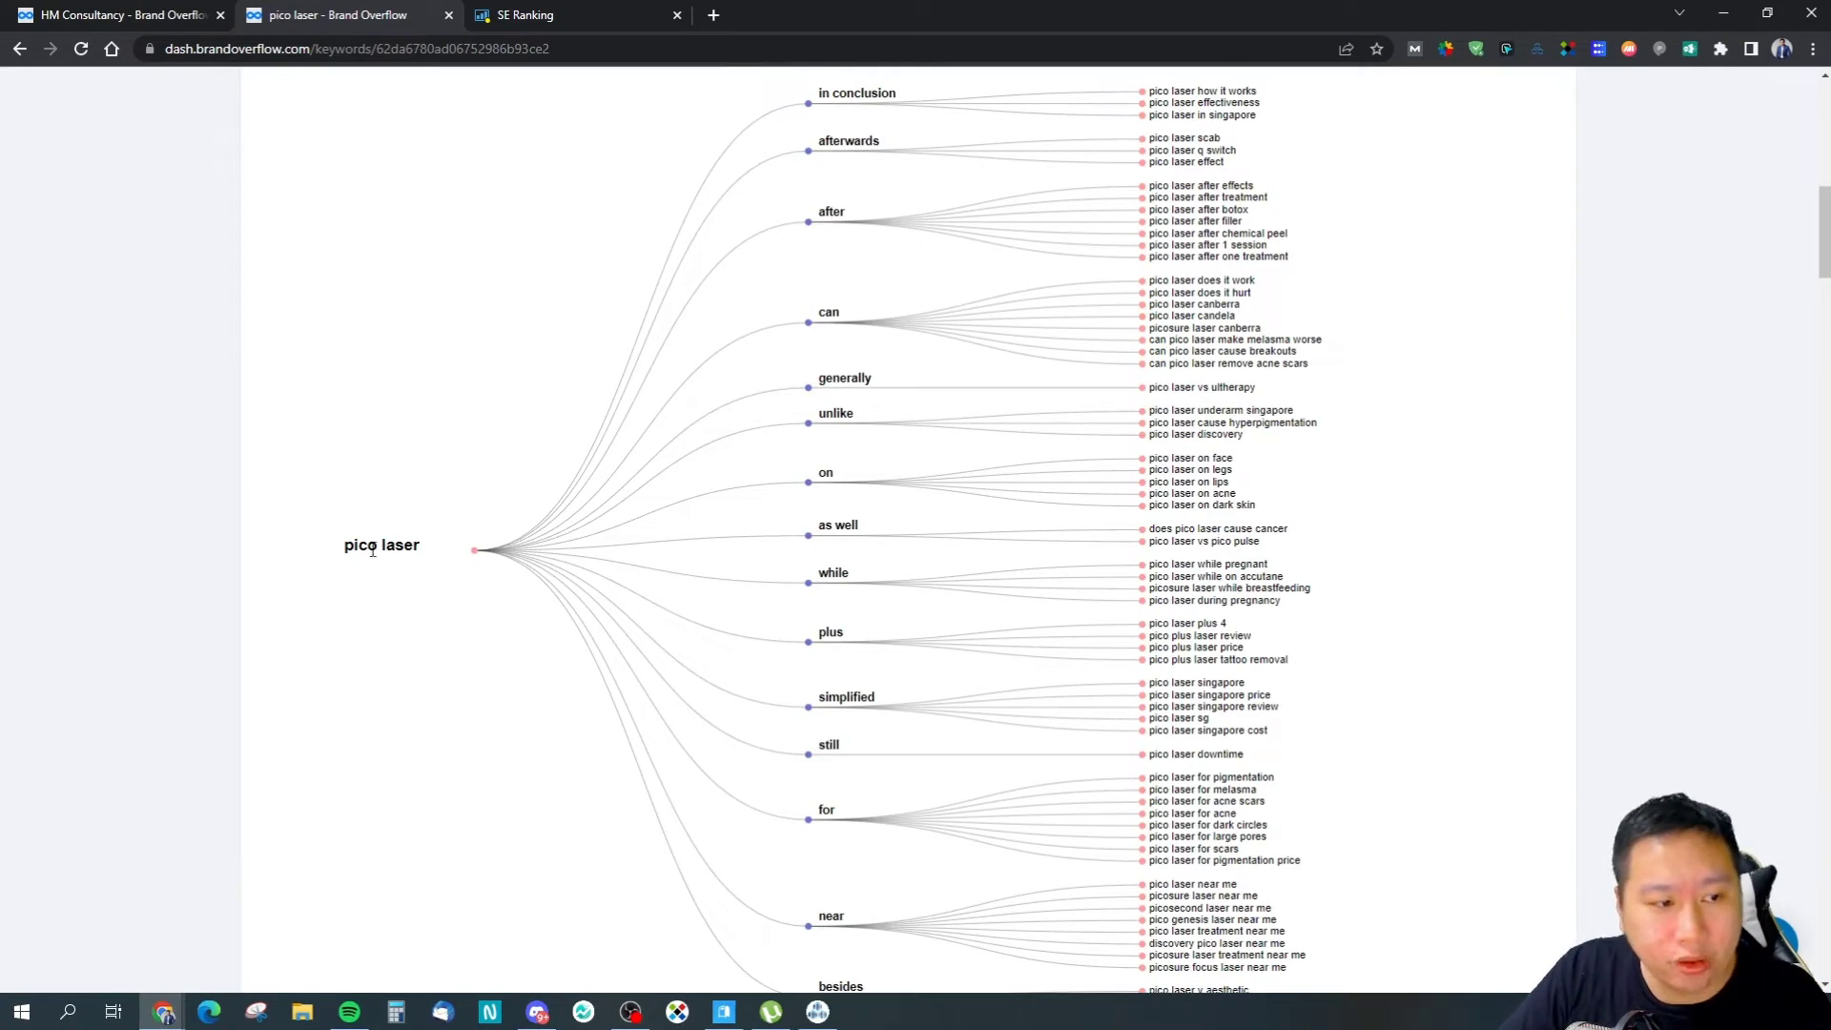
pyautogui.moveTo(344, 558); pyautogui.dragTo(414, 548)
pyautogui.click(446, 547)
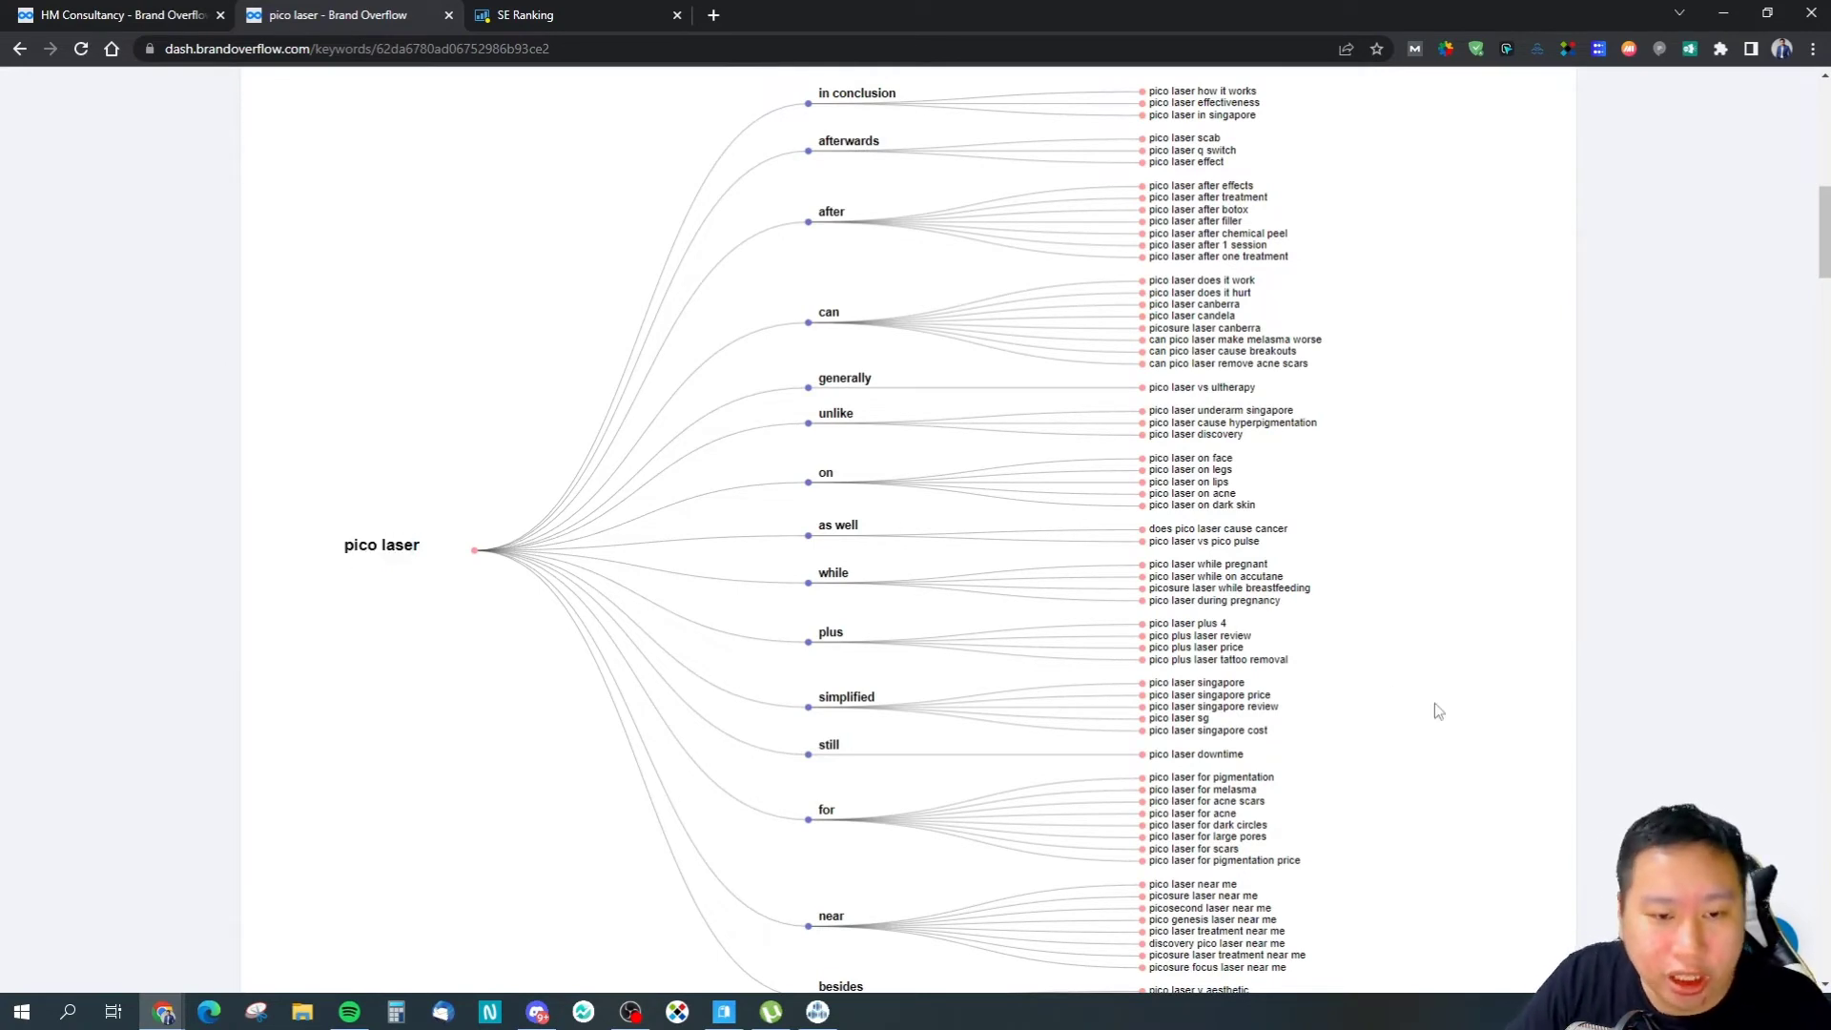
pyautogui.scroll(5, 1040, 534)
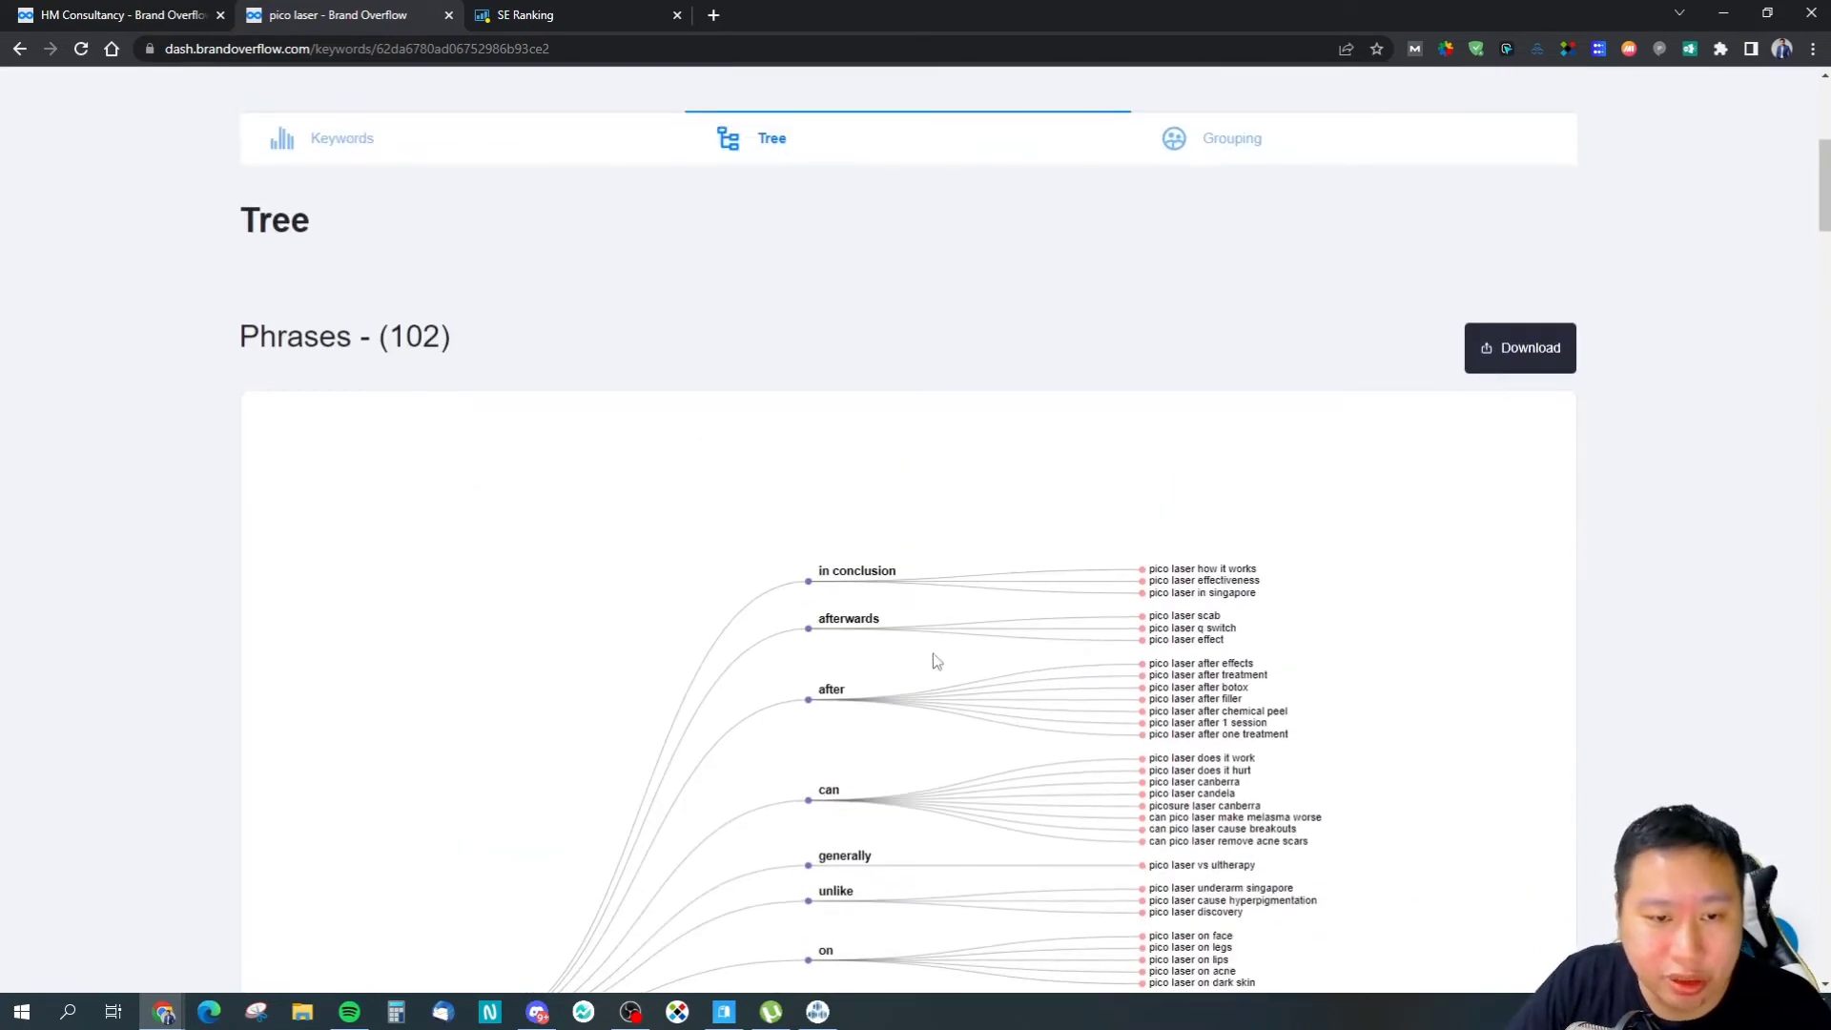
# Step: Look over the remaining keyword tree diagrams, including Questions and the shopping-related terms, and return to the start of the Tree view
pyautogui.scroll(-10, 931, 662)
pyautogui.scroll(-10, 994, 772)
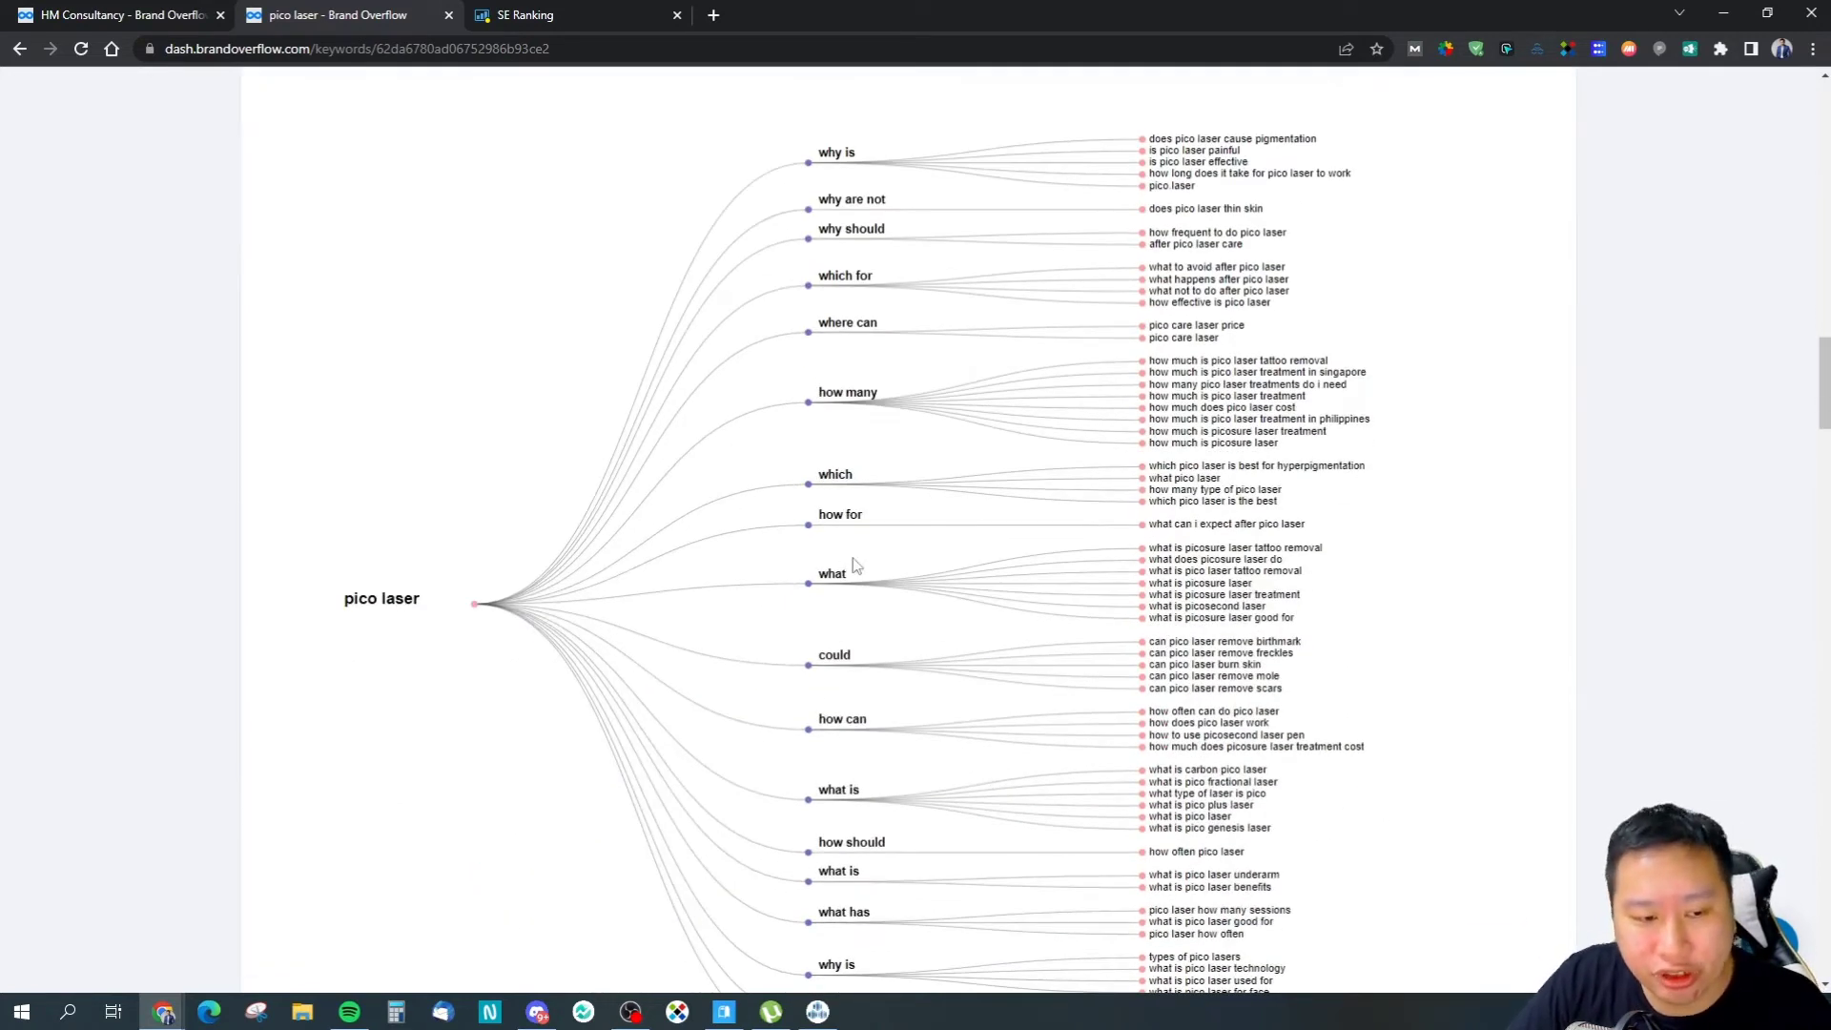
pyautogui.scroll(-12, 1107, 719)
pyautogui.scroll(-5, 1497, 580)
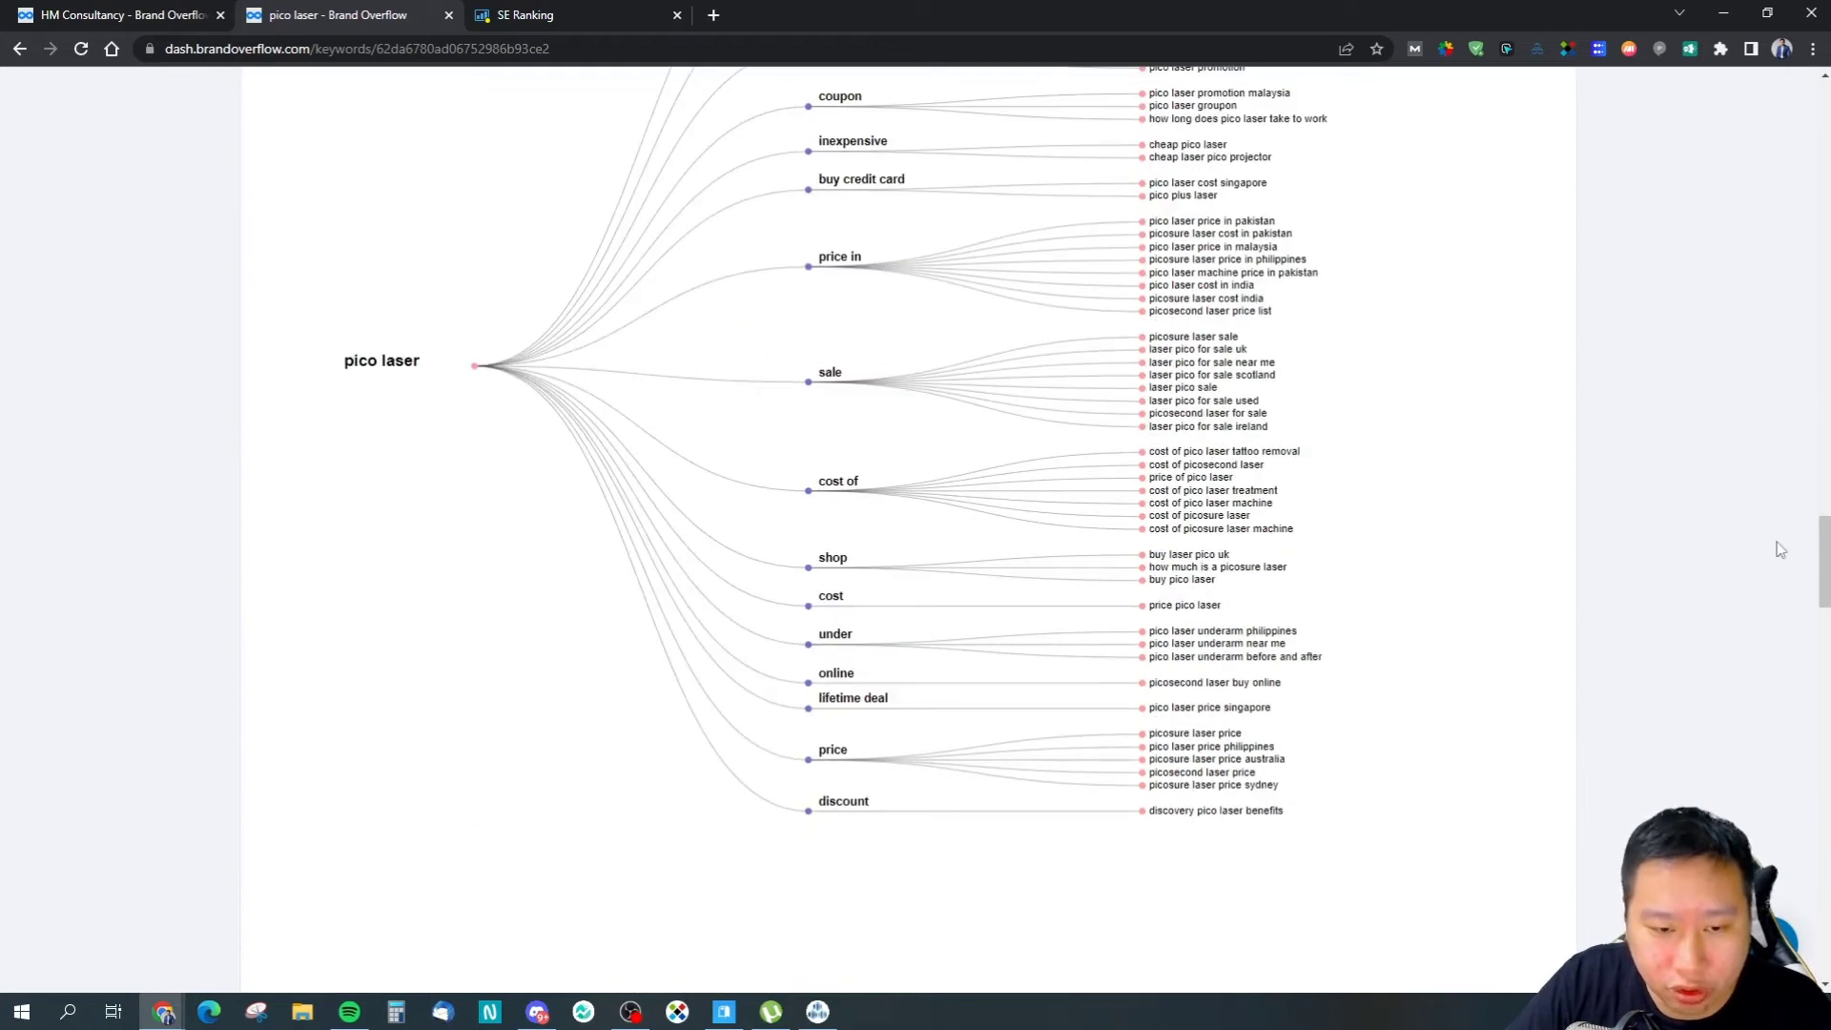
pyautogui.scroll(-10, 1745, 816)
pyautogui.scroll(20, 1717, 306)
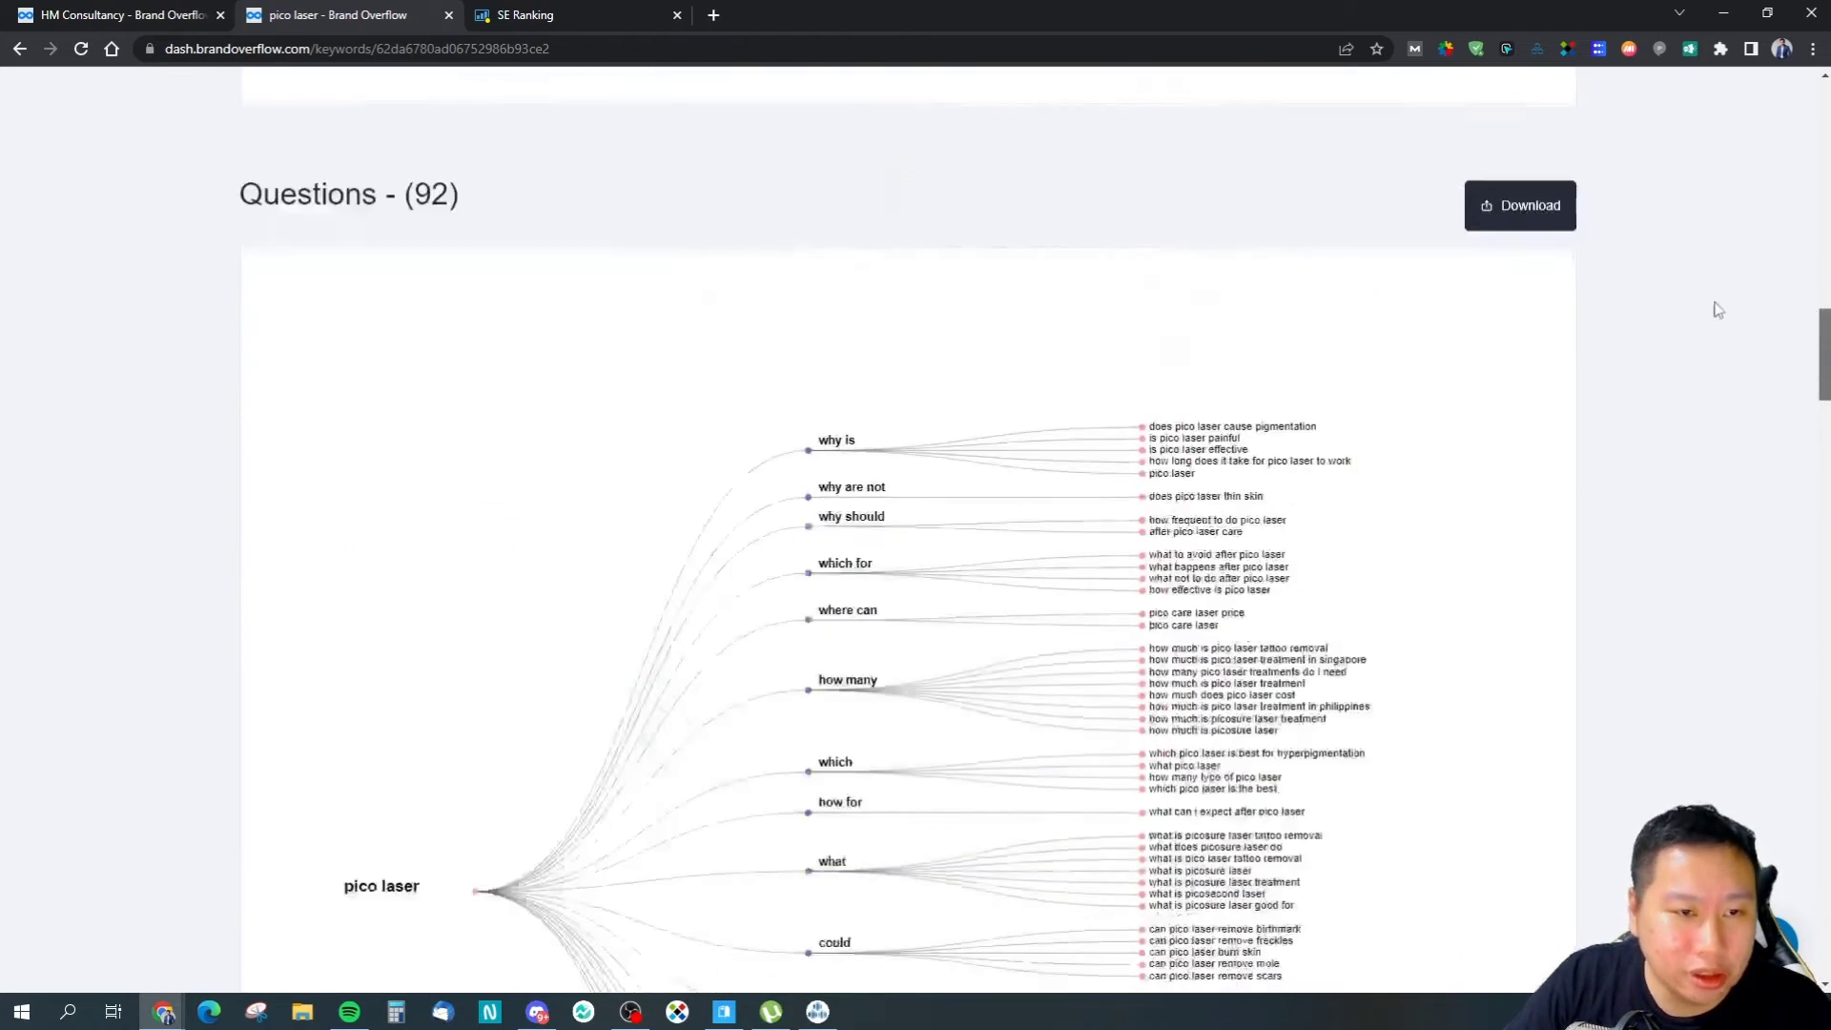
pyautogui.scroll(-10, 1707, 190)
pyautogui.moveTo(1823, 553); pyautogui.dragTo(1823, 167)
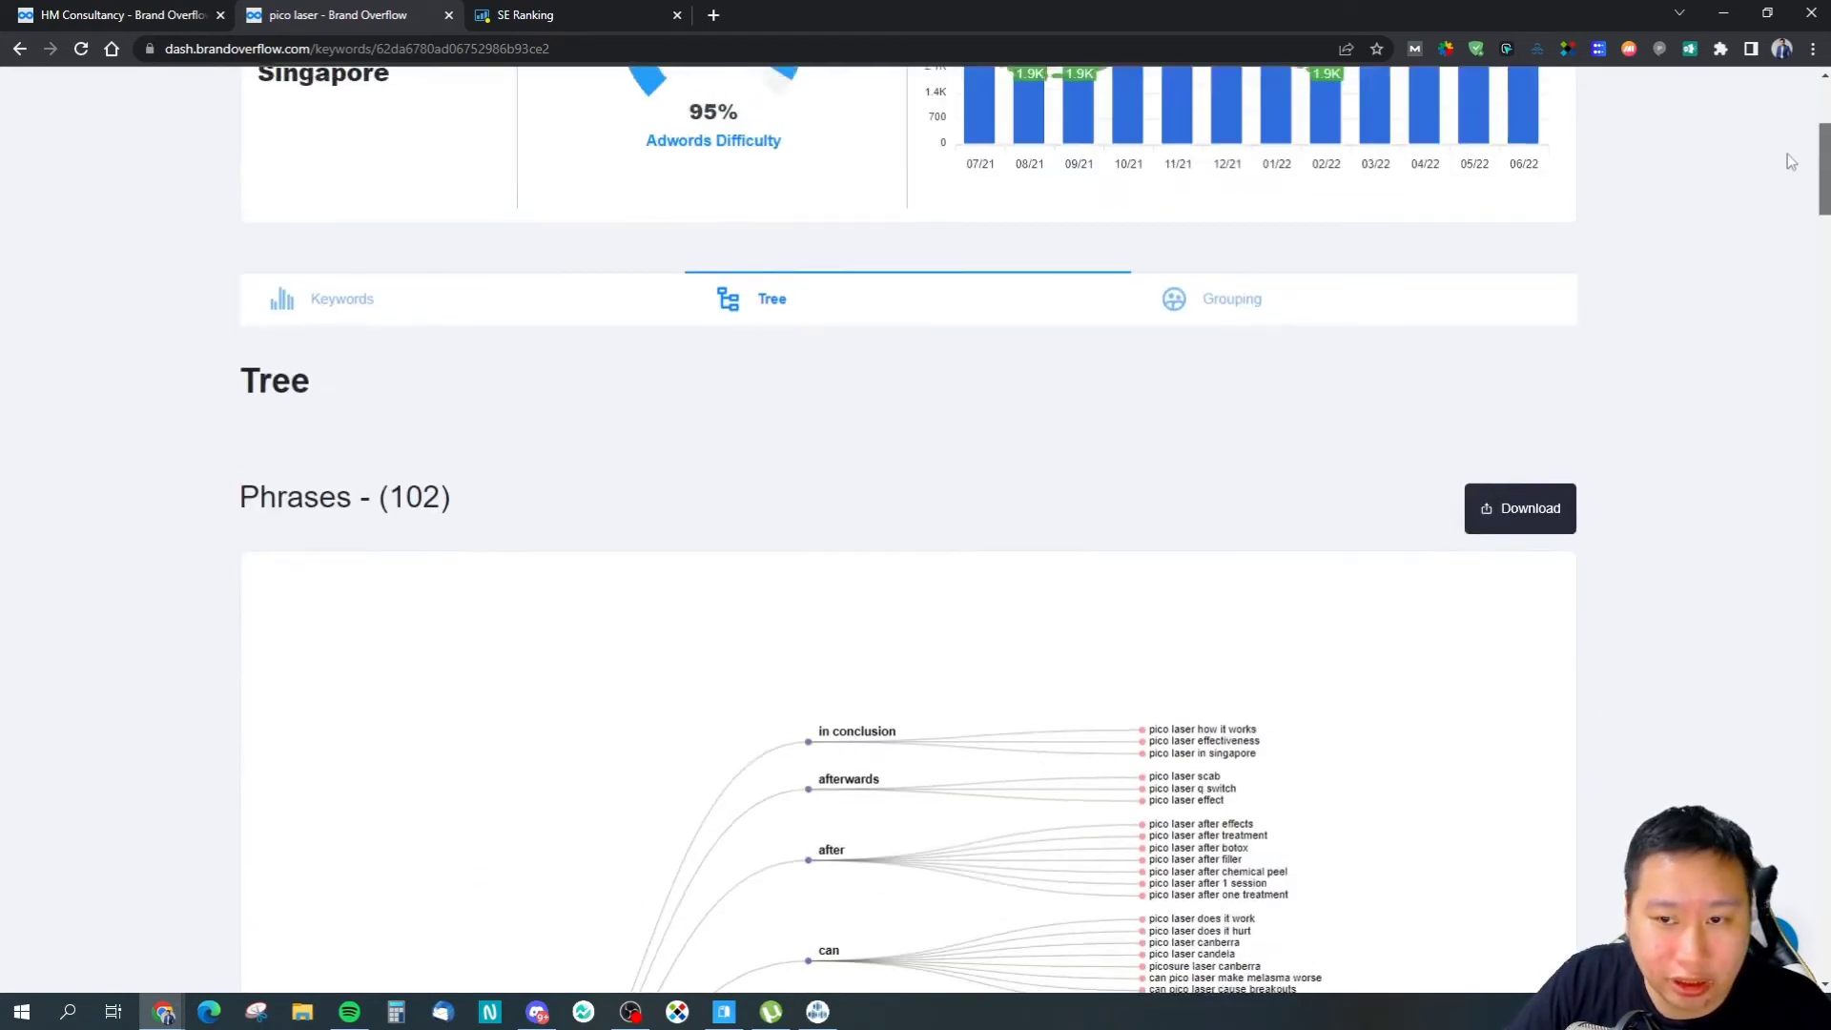
pyautogui.scroll(1, 1095, 551)
pyautogui.scroll(-2, 1131, 768)
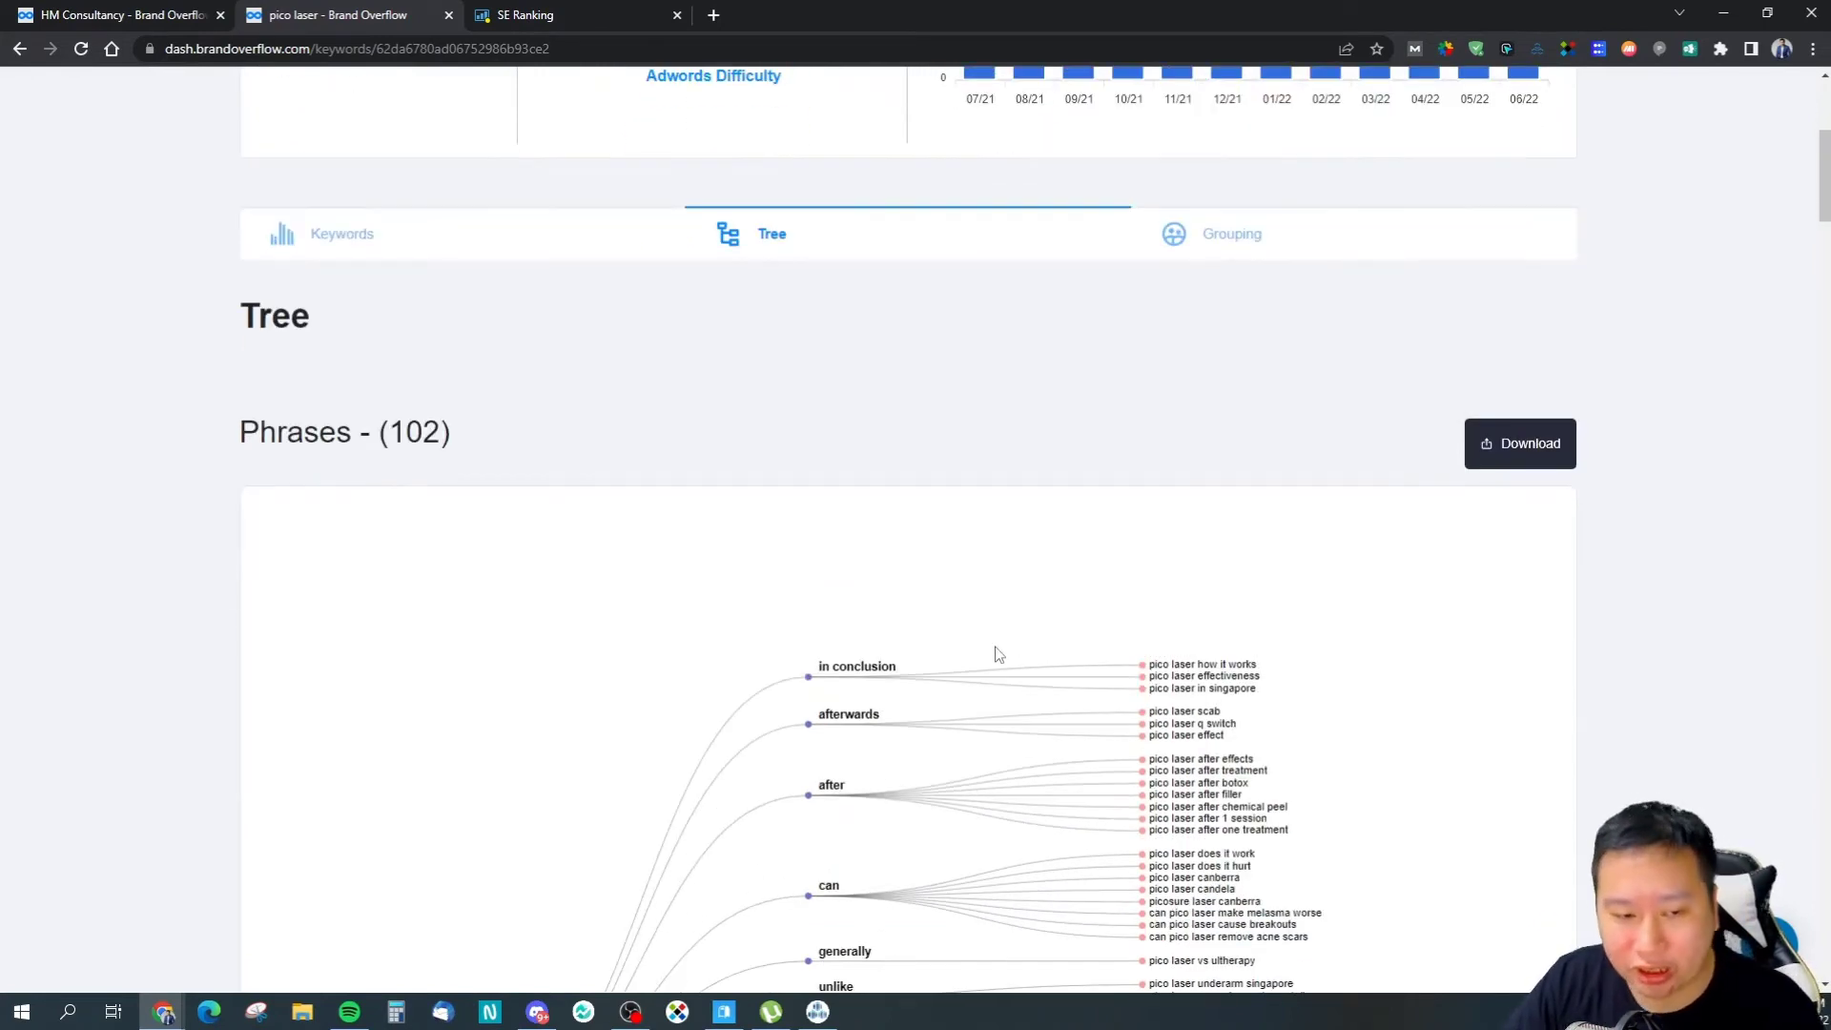
# Step: Open the Grouping view of the pico laser report and look through the grouped phrases
pyautogui.click(1233, 240)
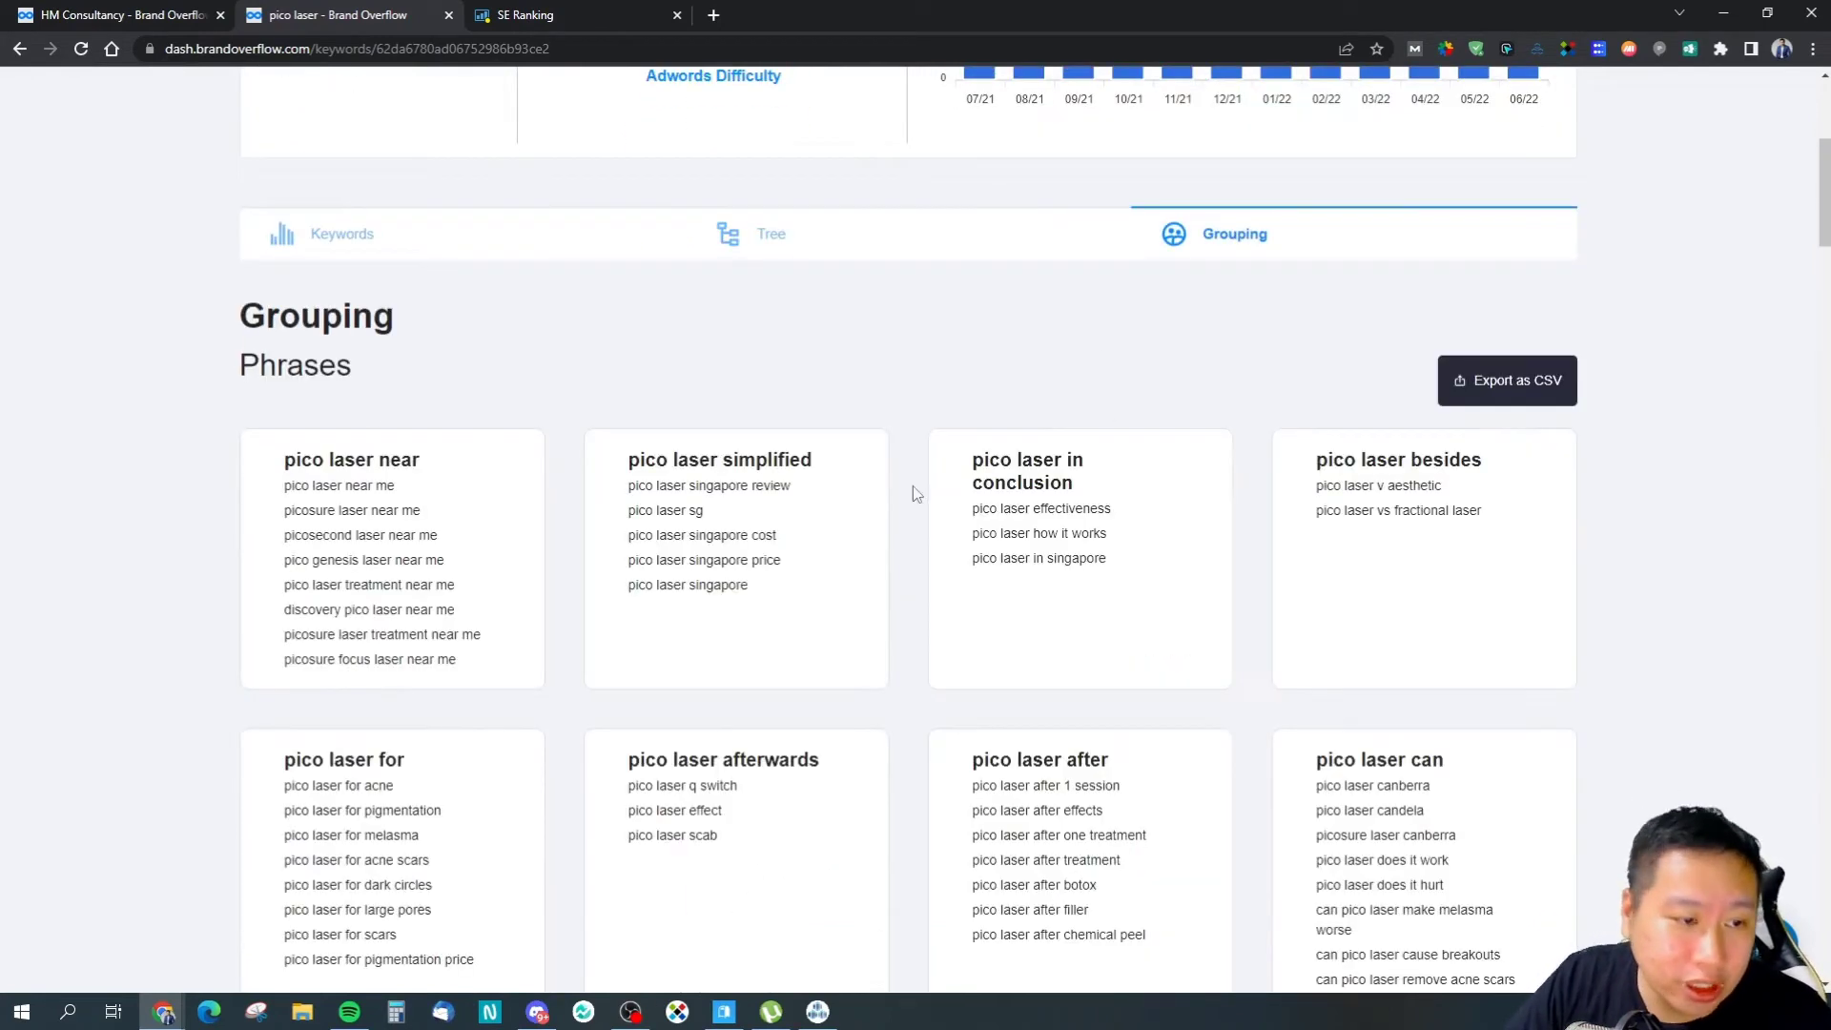
pyautogui.scroll(-5, 363, 601)
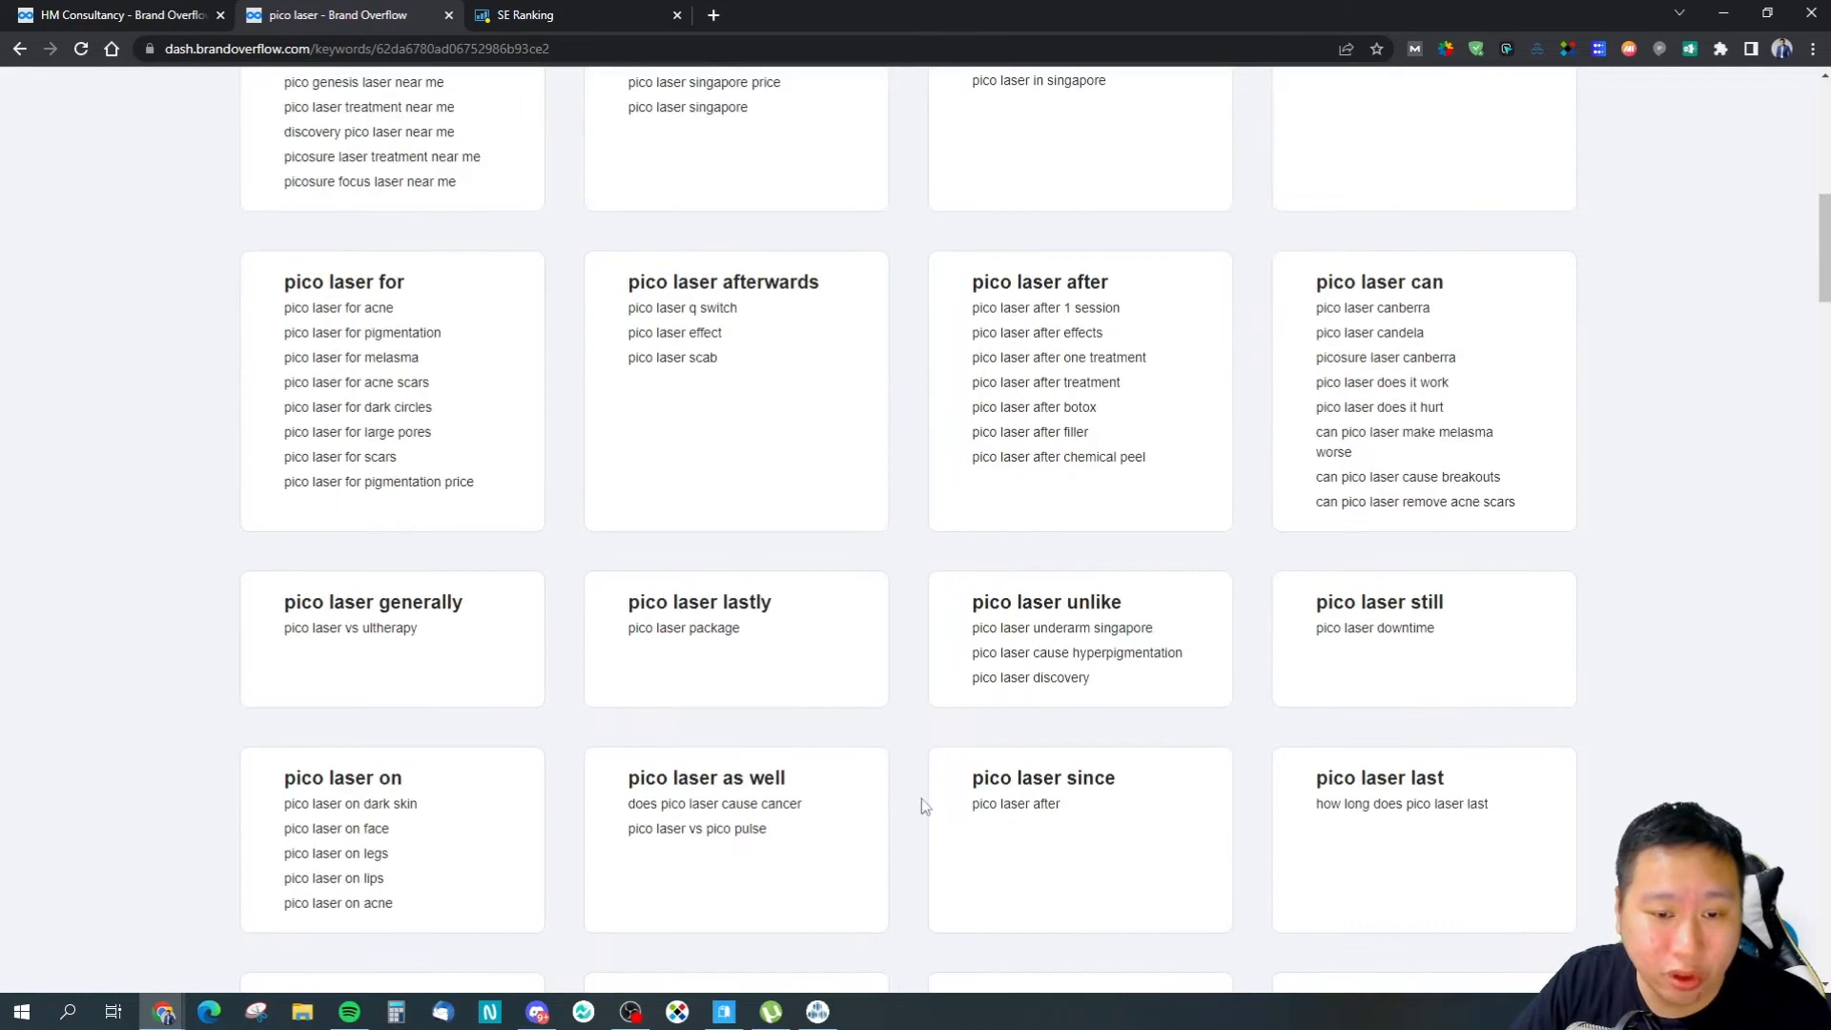
pyautogui.scroll(3, 730, 758)
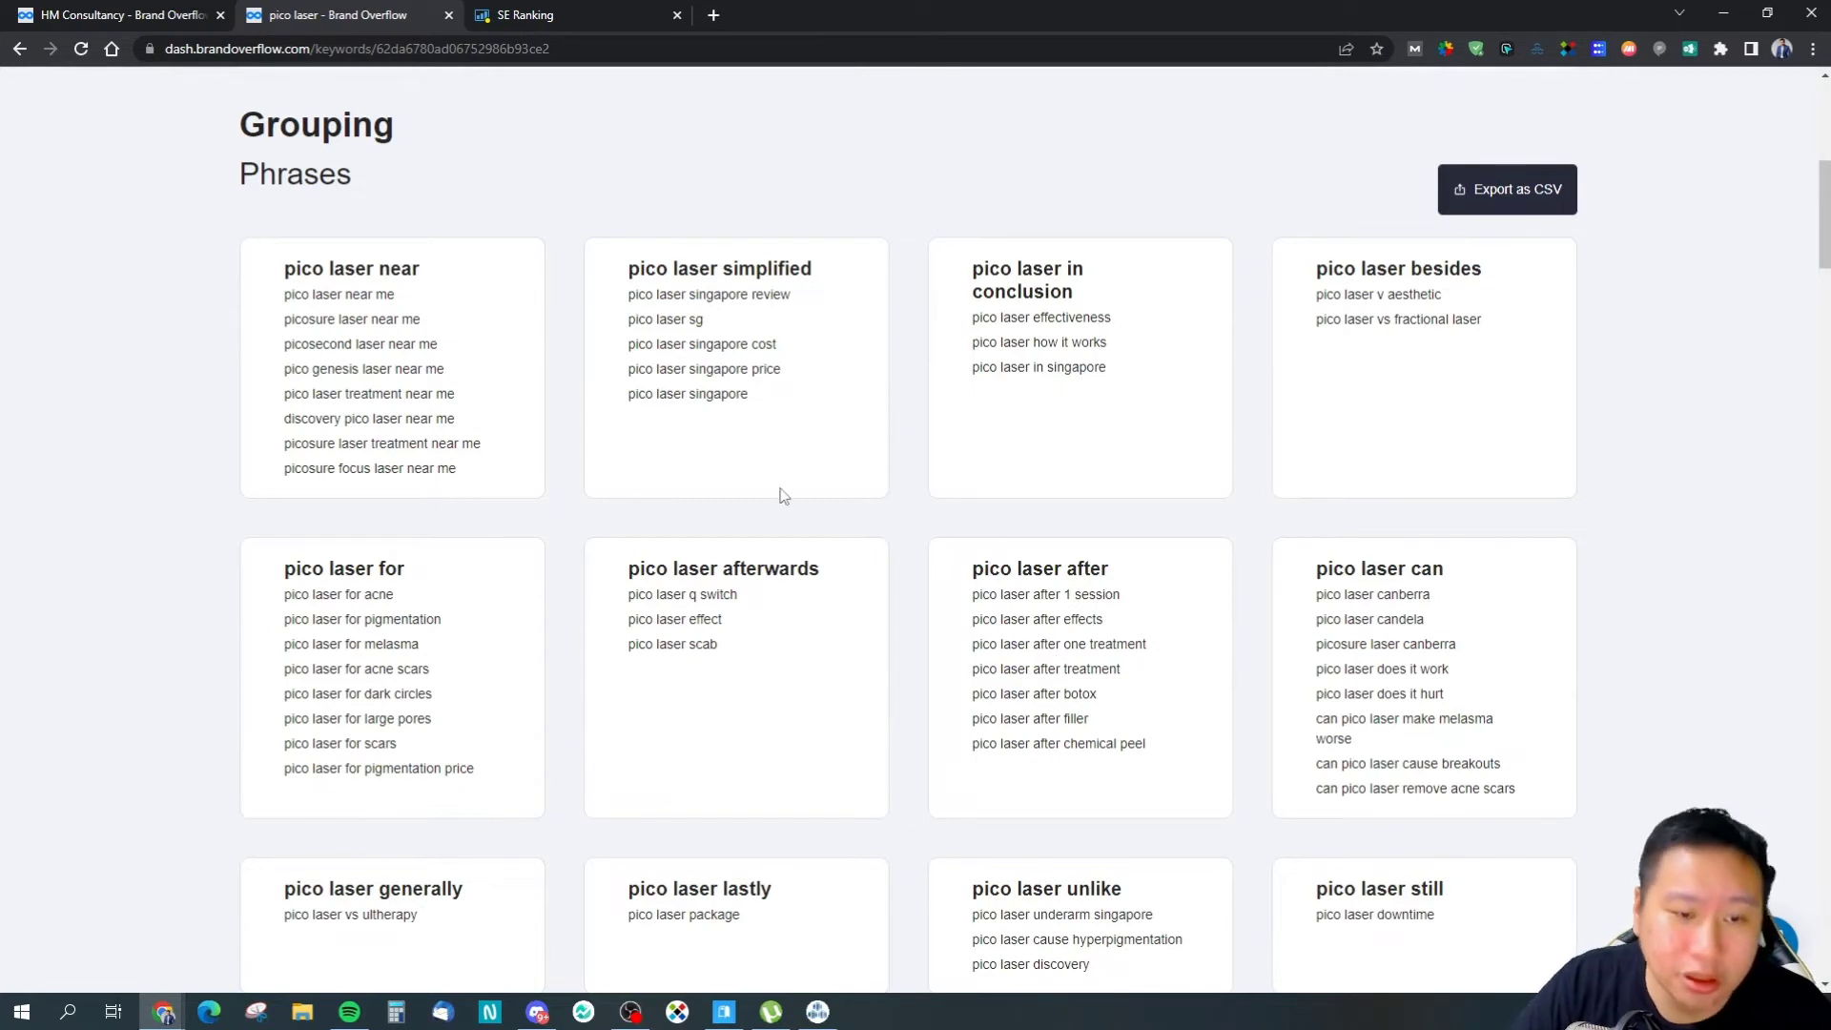
pyautogui.scroll(6, 782, 495)
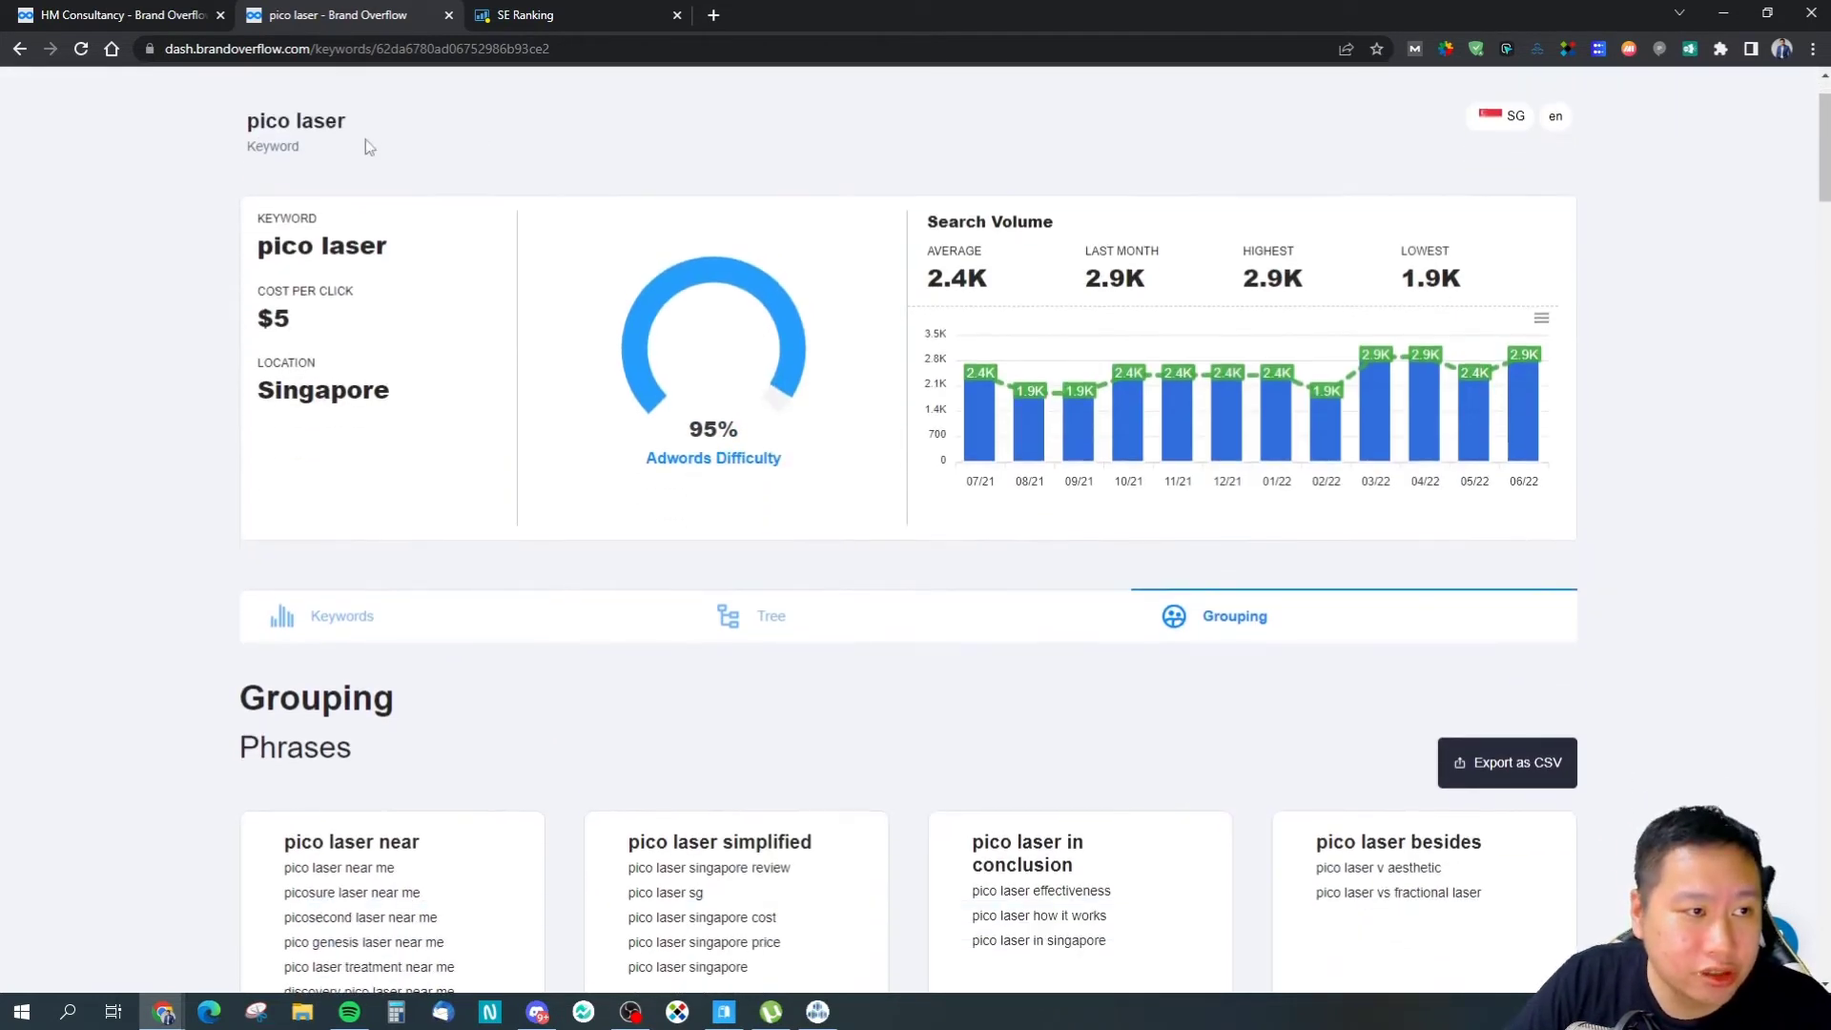
# Step: Open the Competitor Keywords tool and look over its domain and country fields for a new report
pyautogui.scroll(1, 365, 139)
pyautogui.moveTo(353, 110)
pyautogui.click(358, 143)
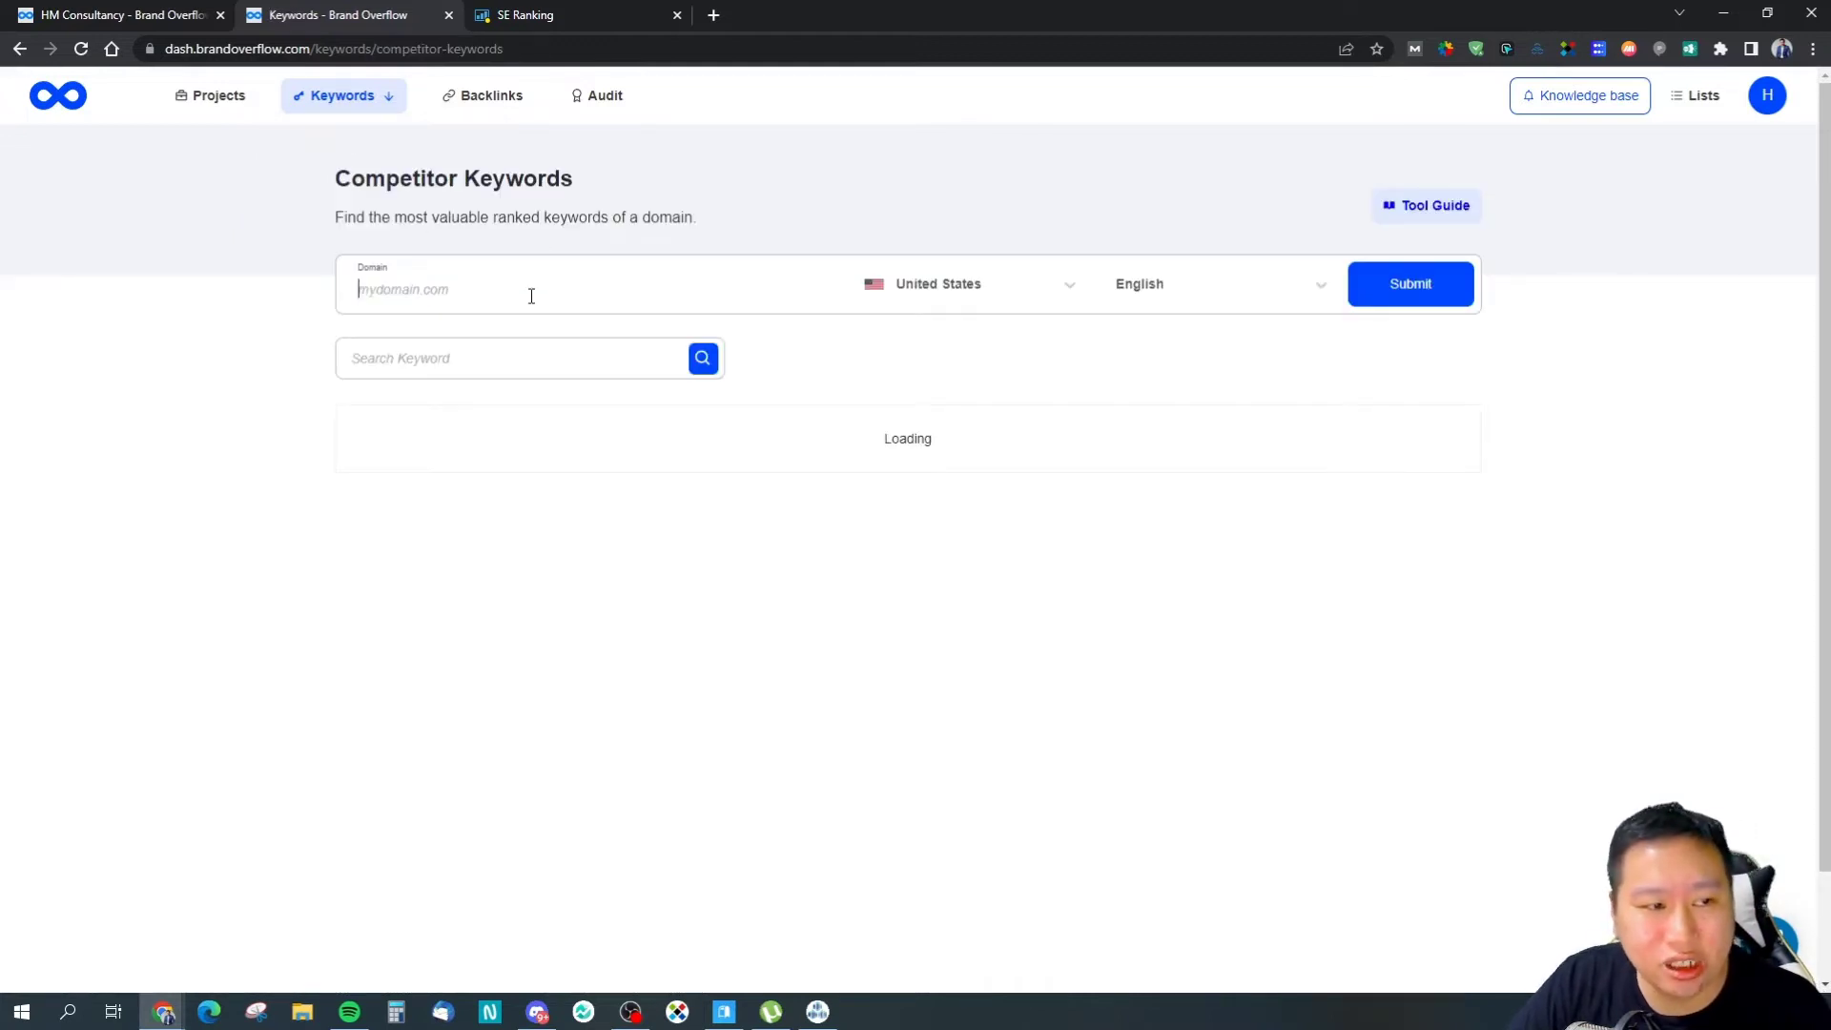
pyautogui.click(531, 291)
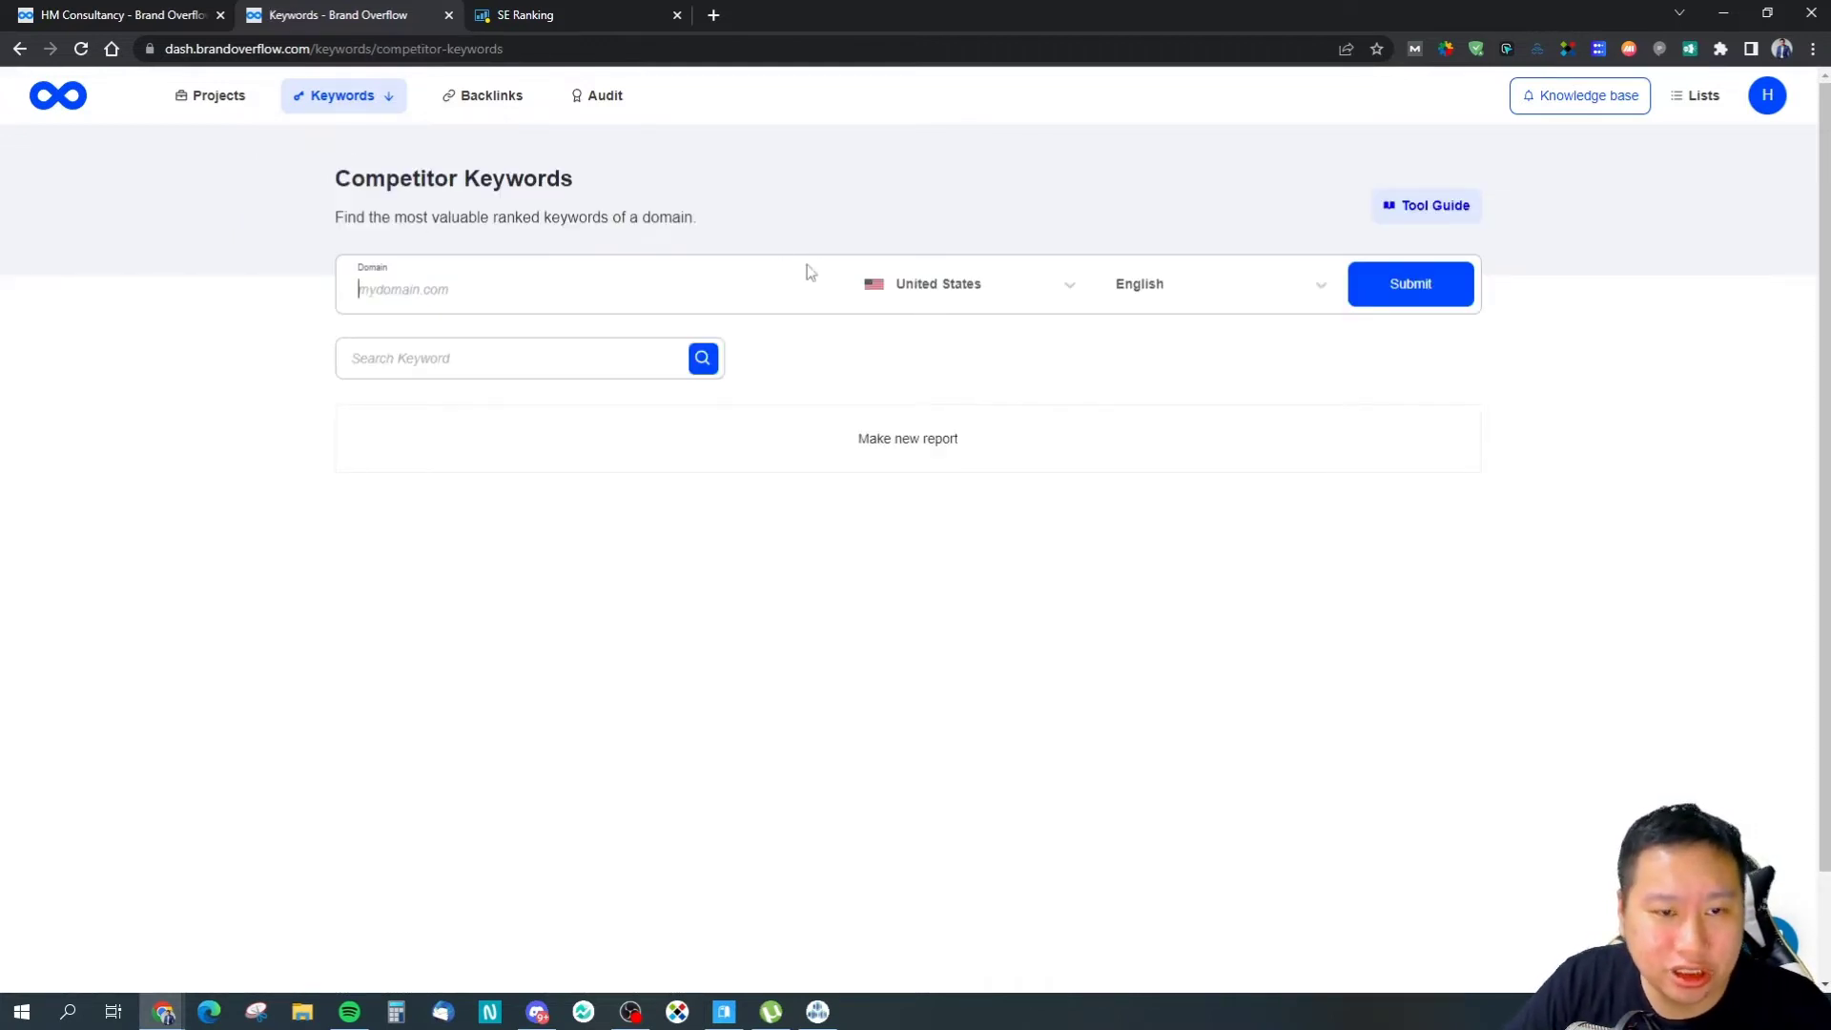
pyautogui.click(929, 291)
pyautogui.click(1316, 449)
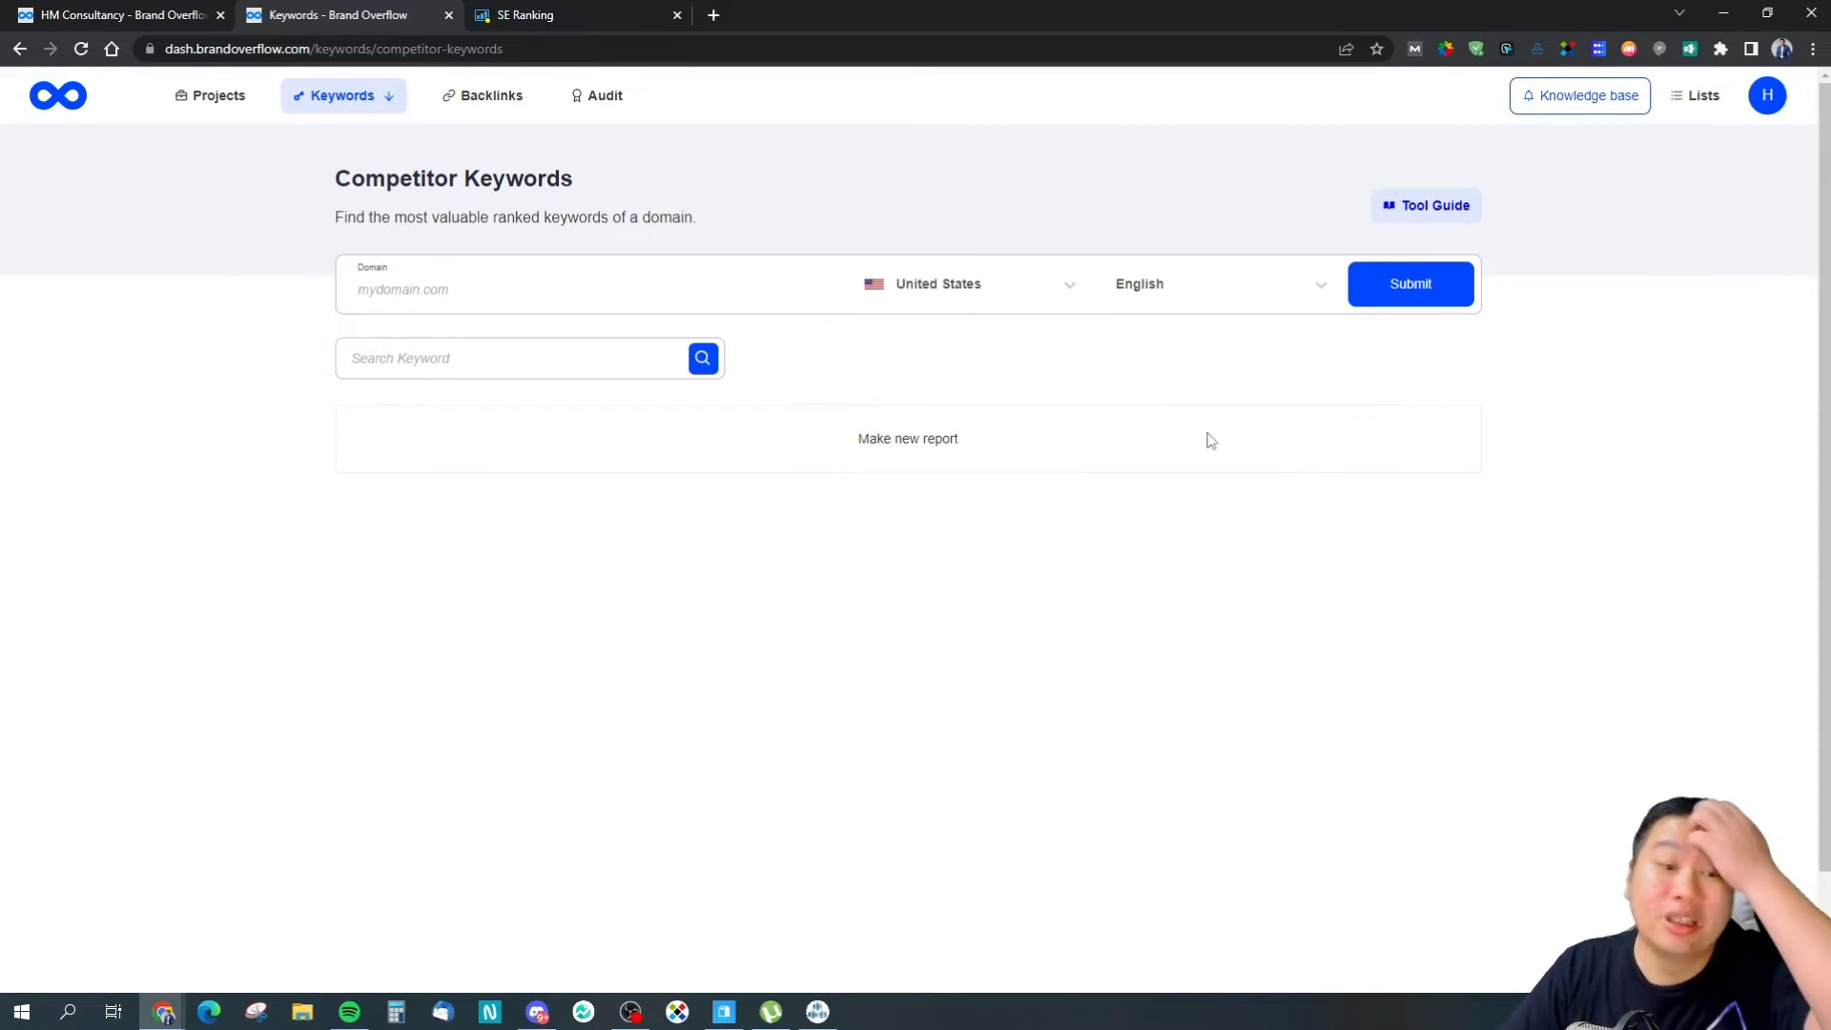
# Step: Set the country for the competitor keyword search to Singapore
pyautogui.click(935, 278)
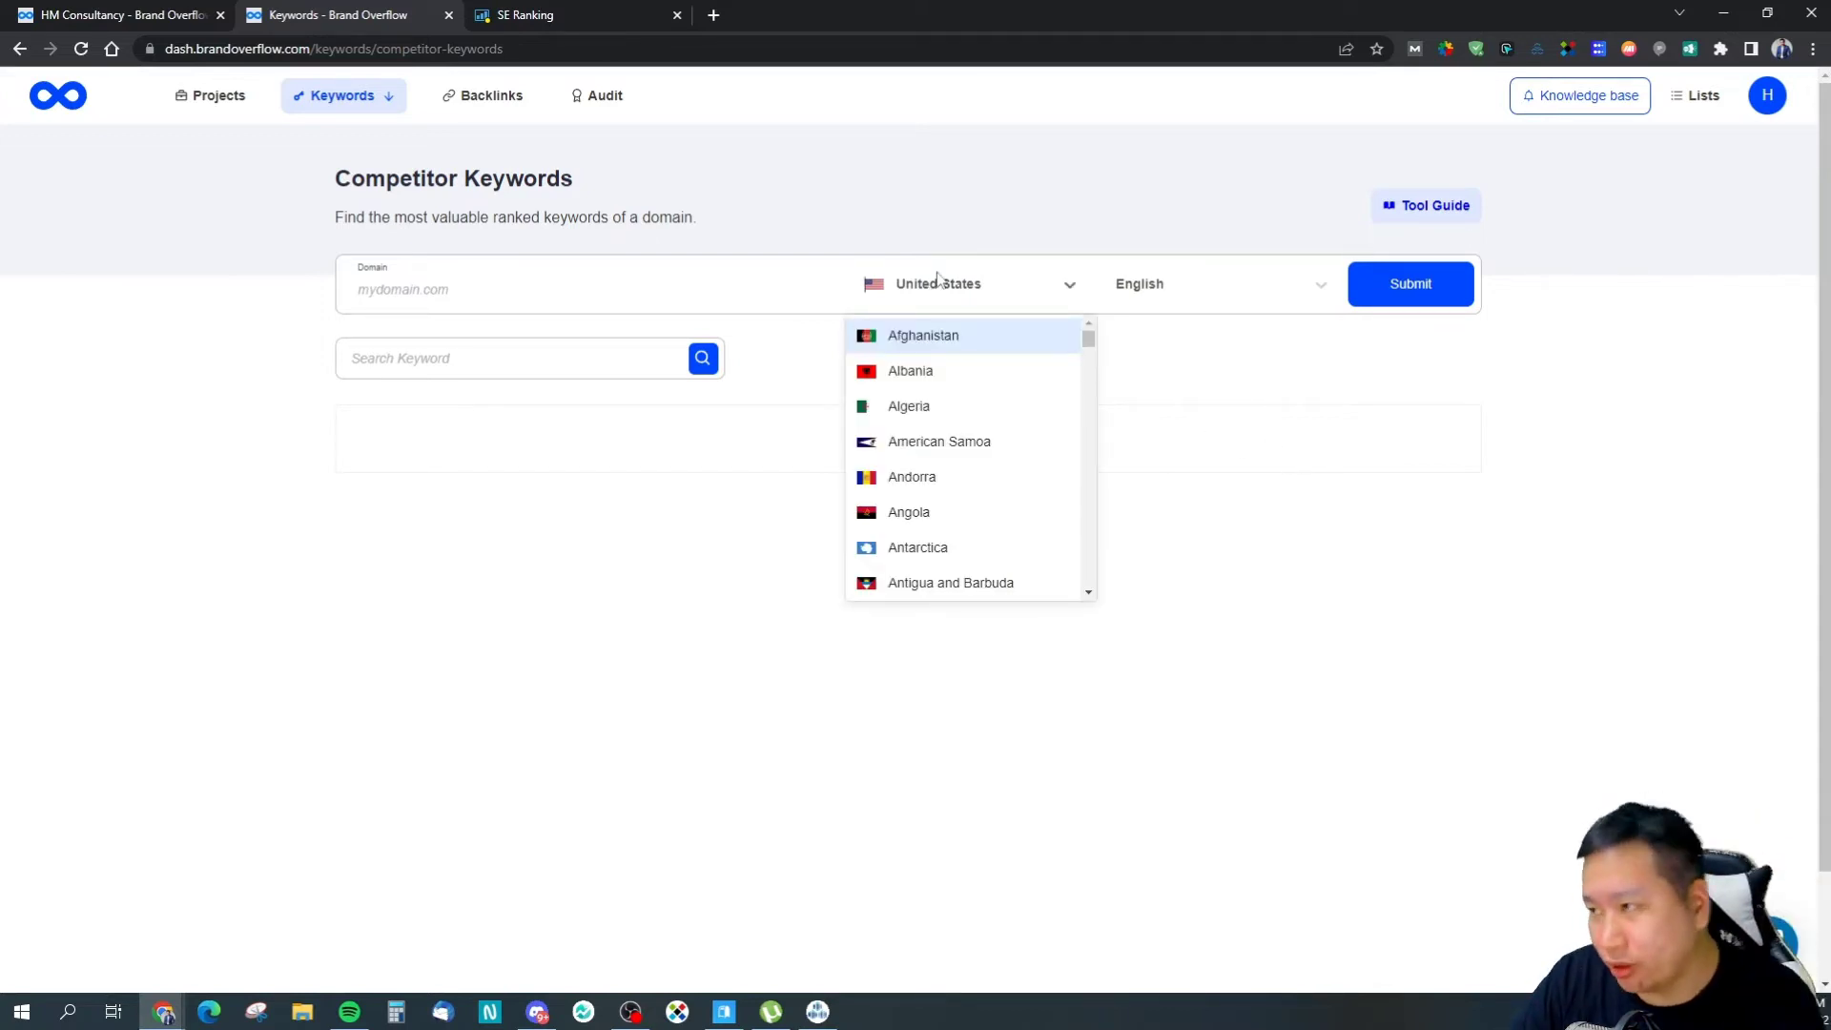
pyautogui.scroll(-1, 992, 471)
pyautogui.scroll(1, 994, 477)
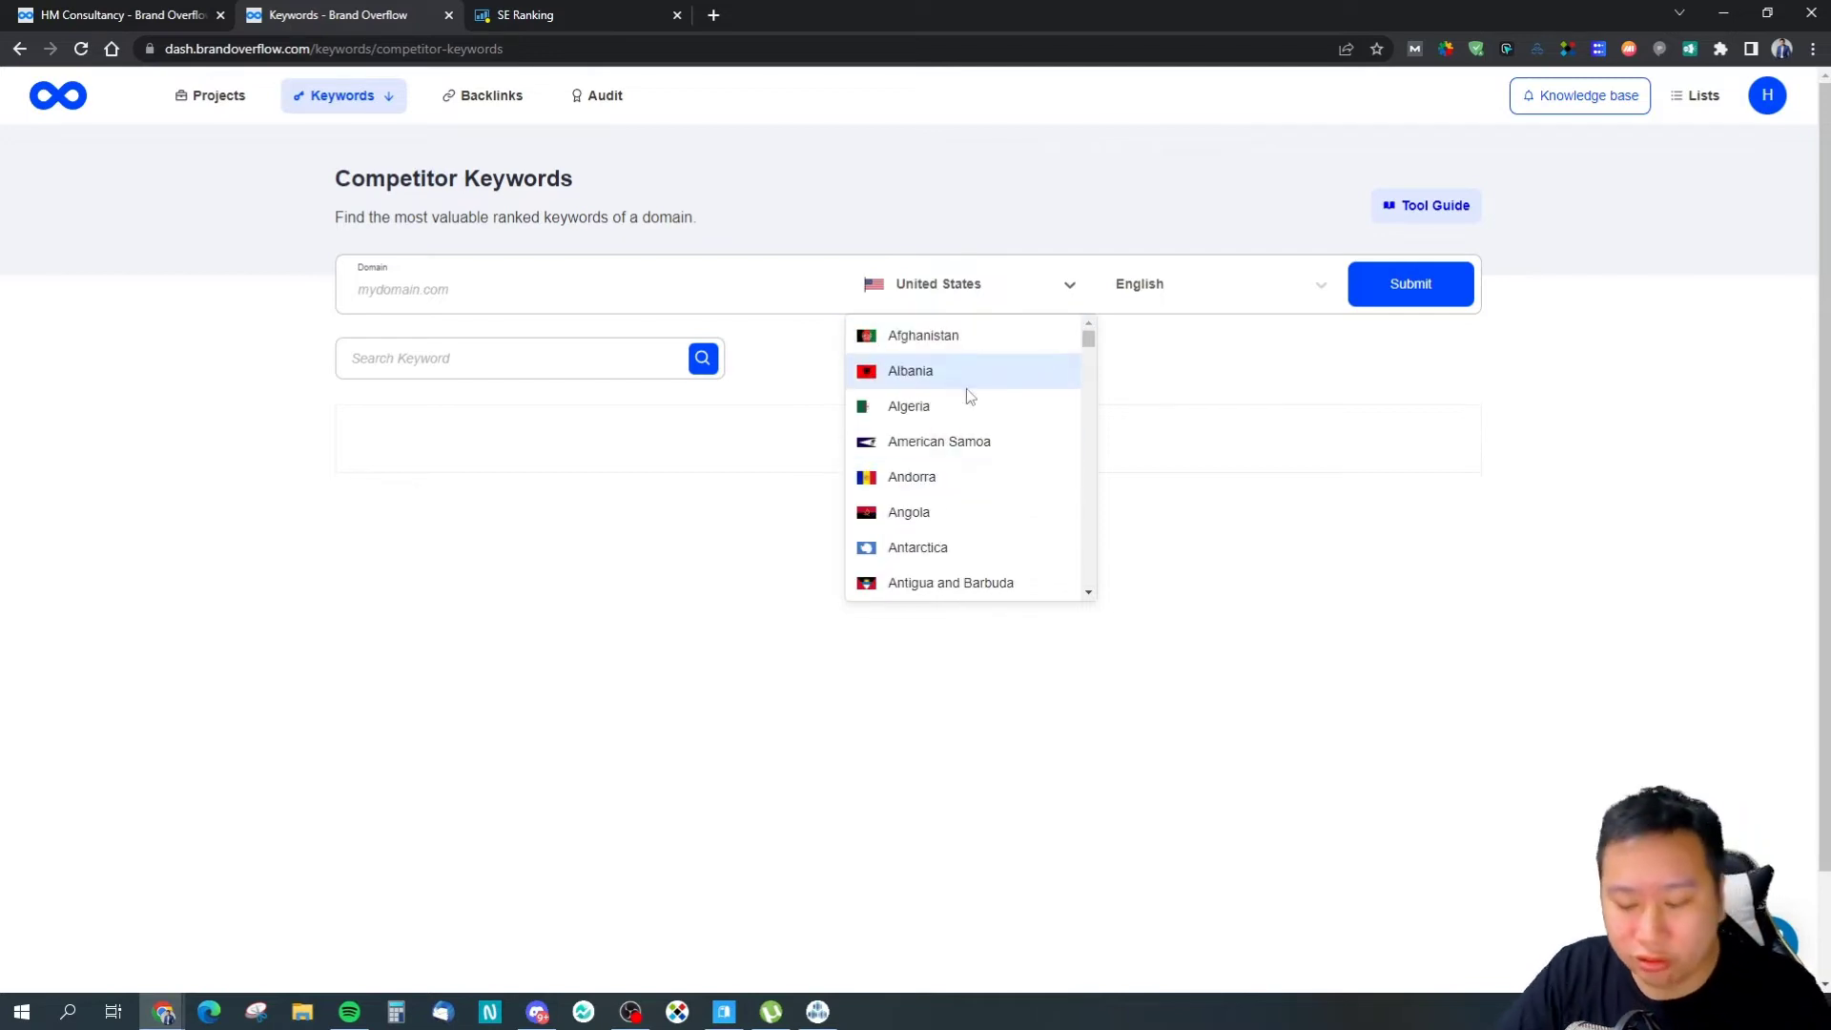
pyautogui.write('singapore')
pyautogui.press('Return')
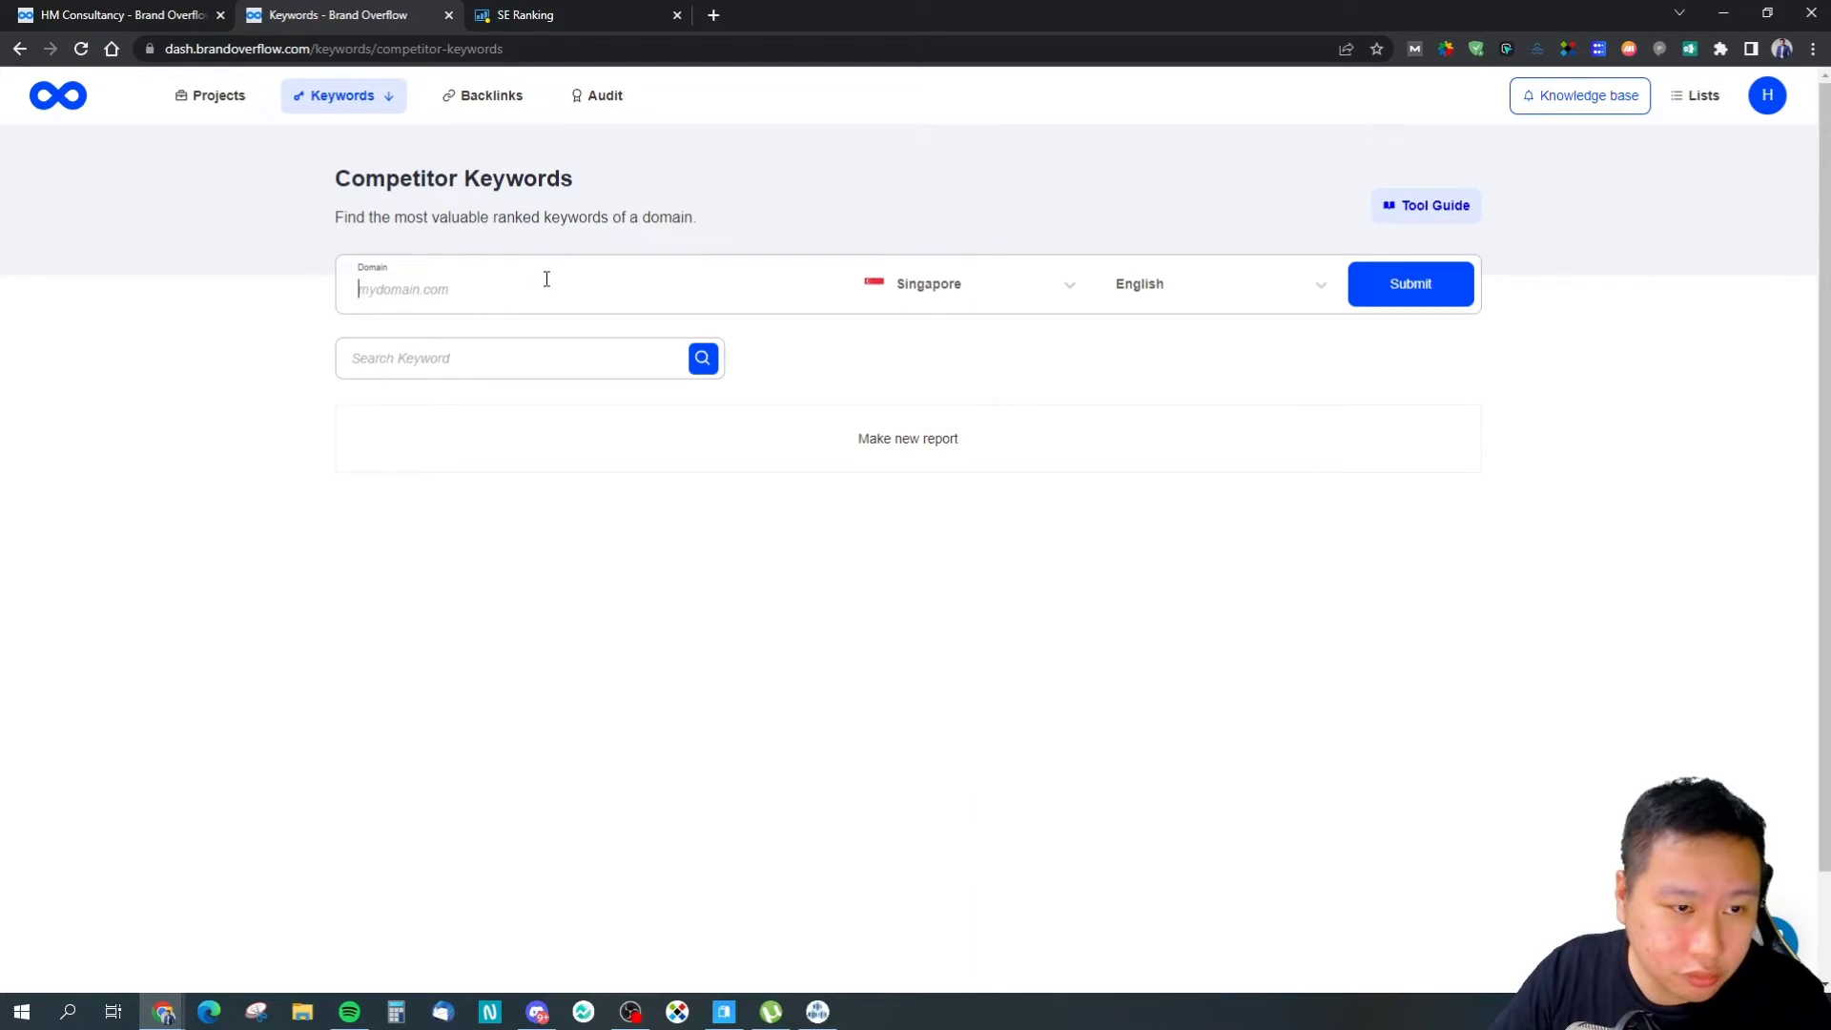
# Step: Browse the available countries and set the competitor keyword search to United States
pyautogui.click(918, 292)
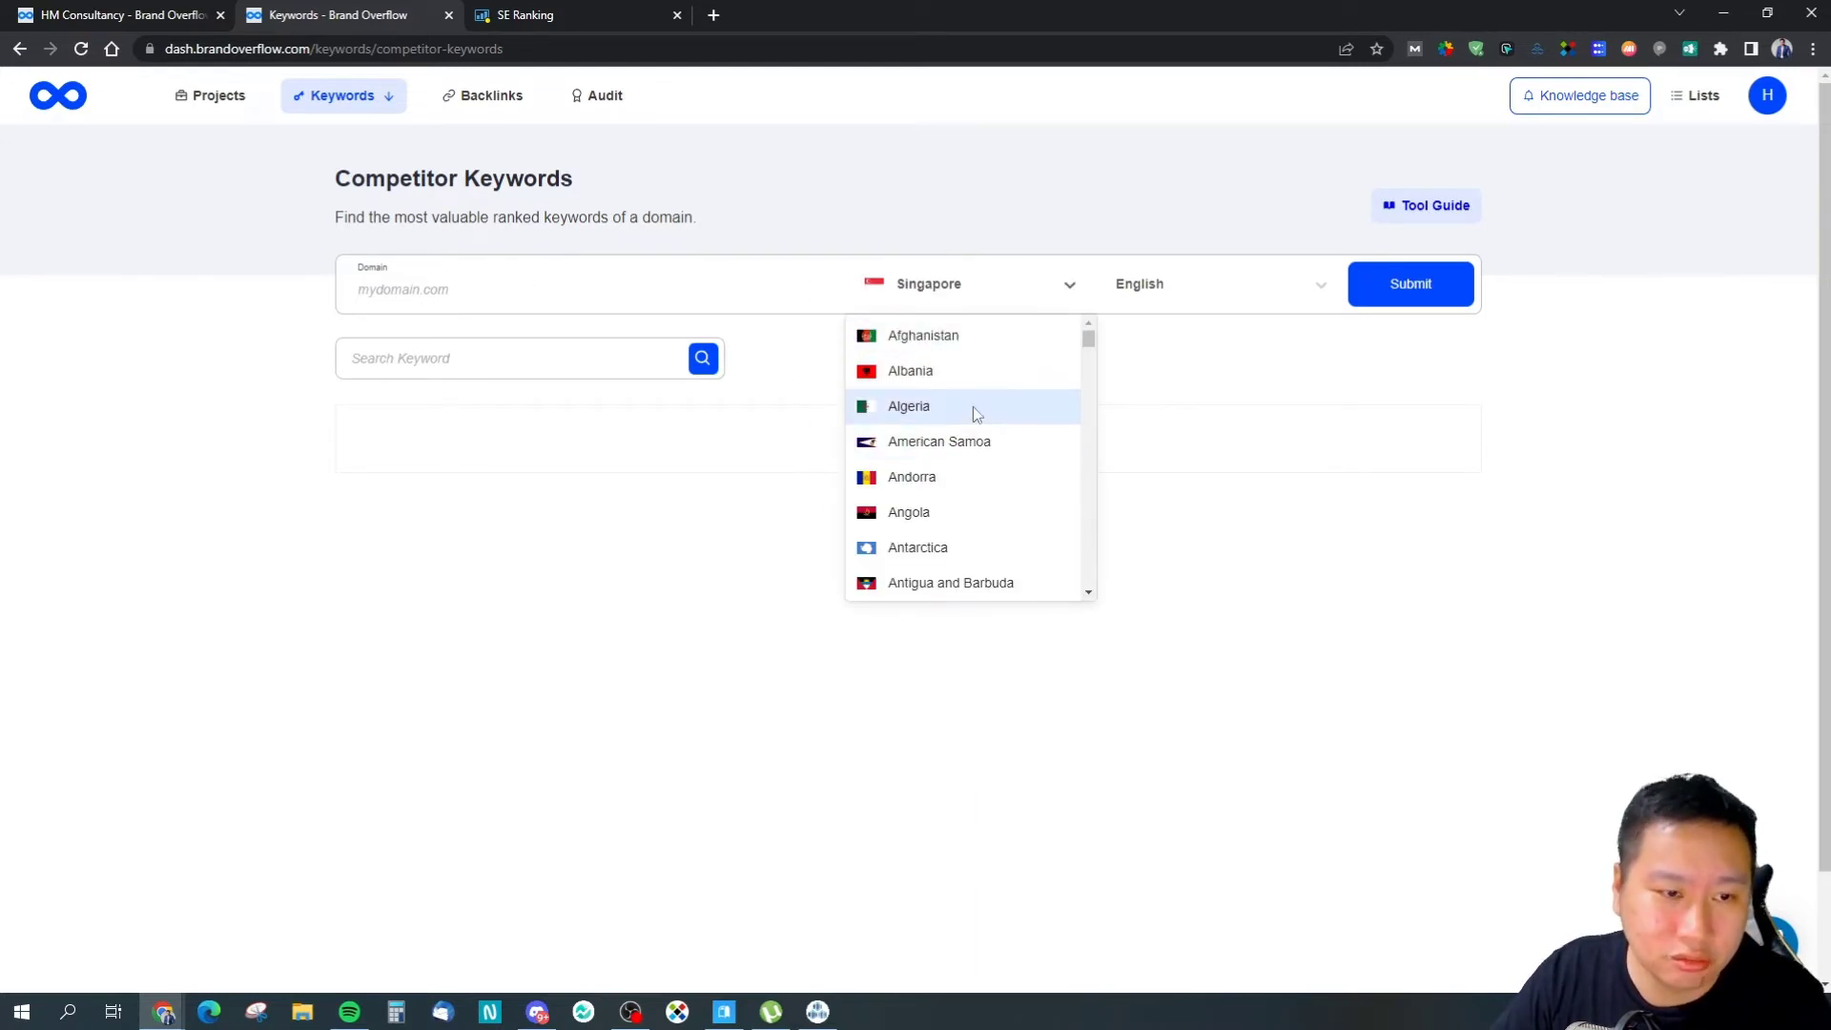
pyautogui.scroll(-9, 972, 406)
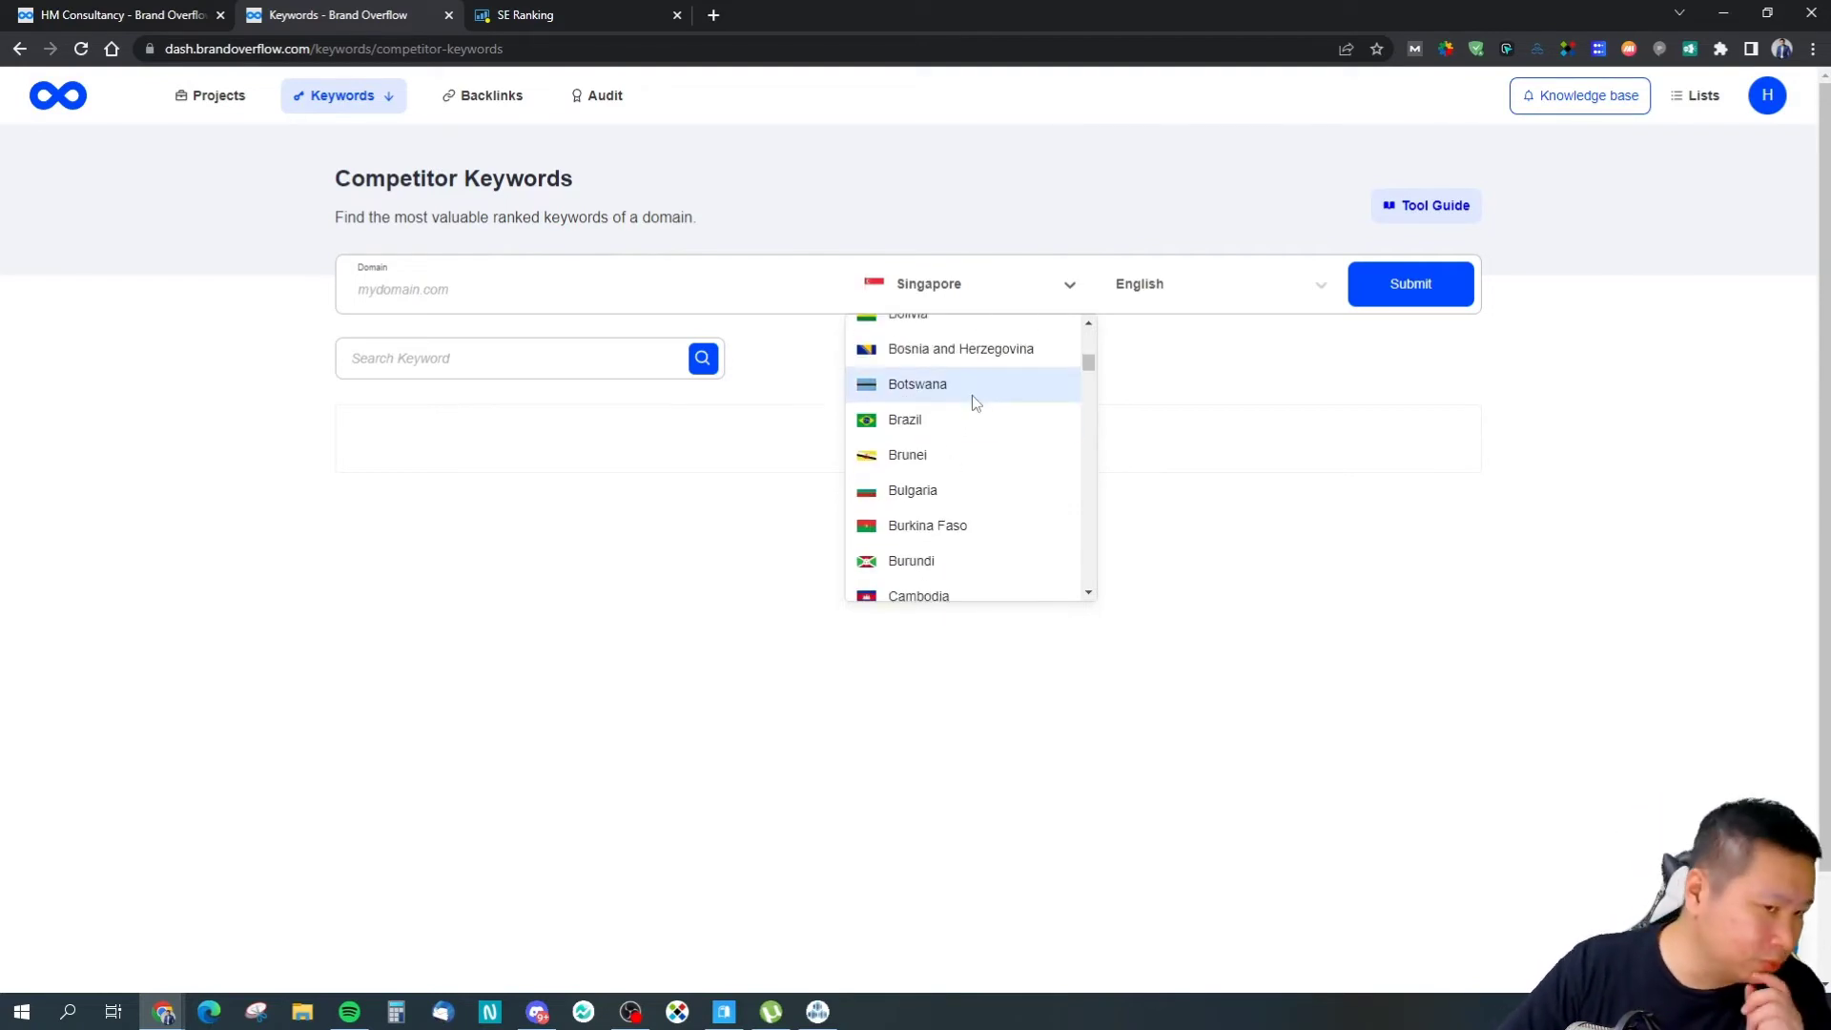
pyautogui.moveTo(1088, 360); pyautogui.dragTo(1088, 335)
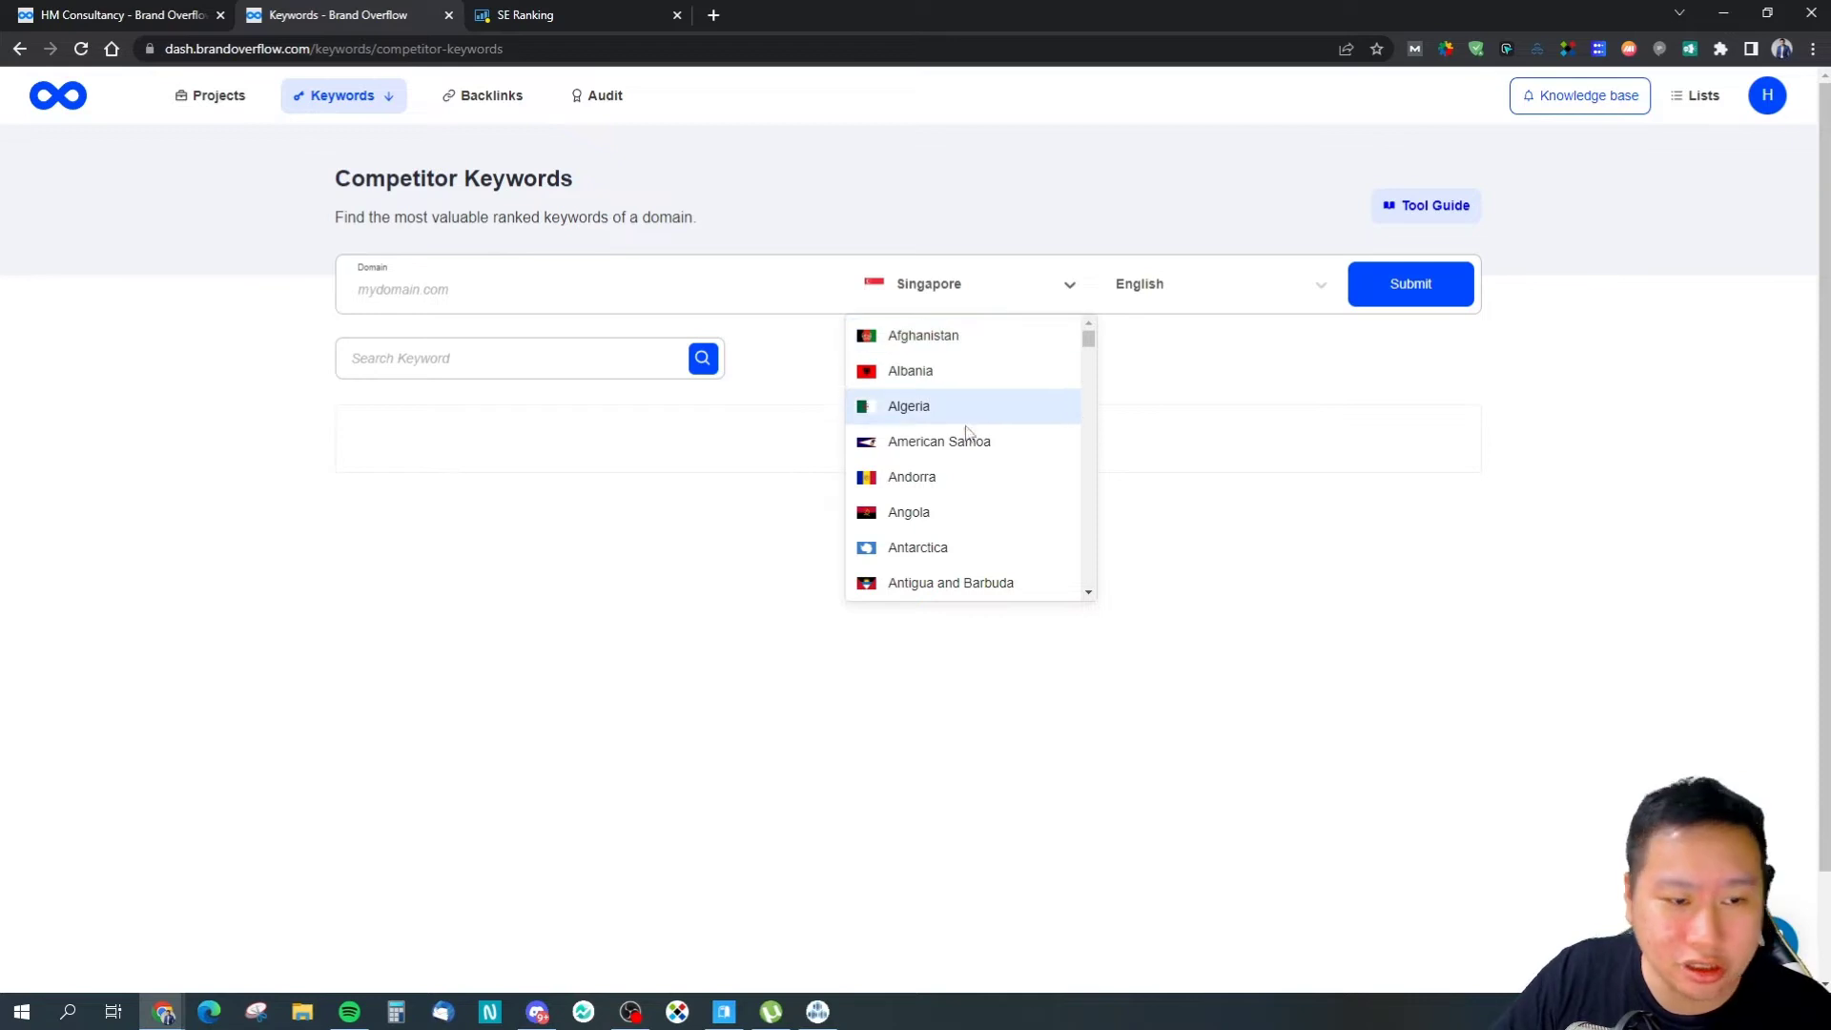
pyautogui.write('united')
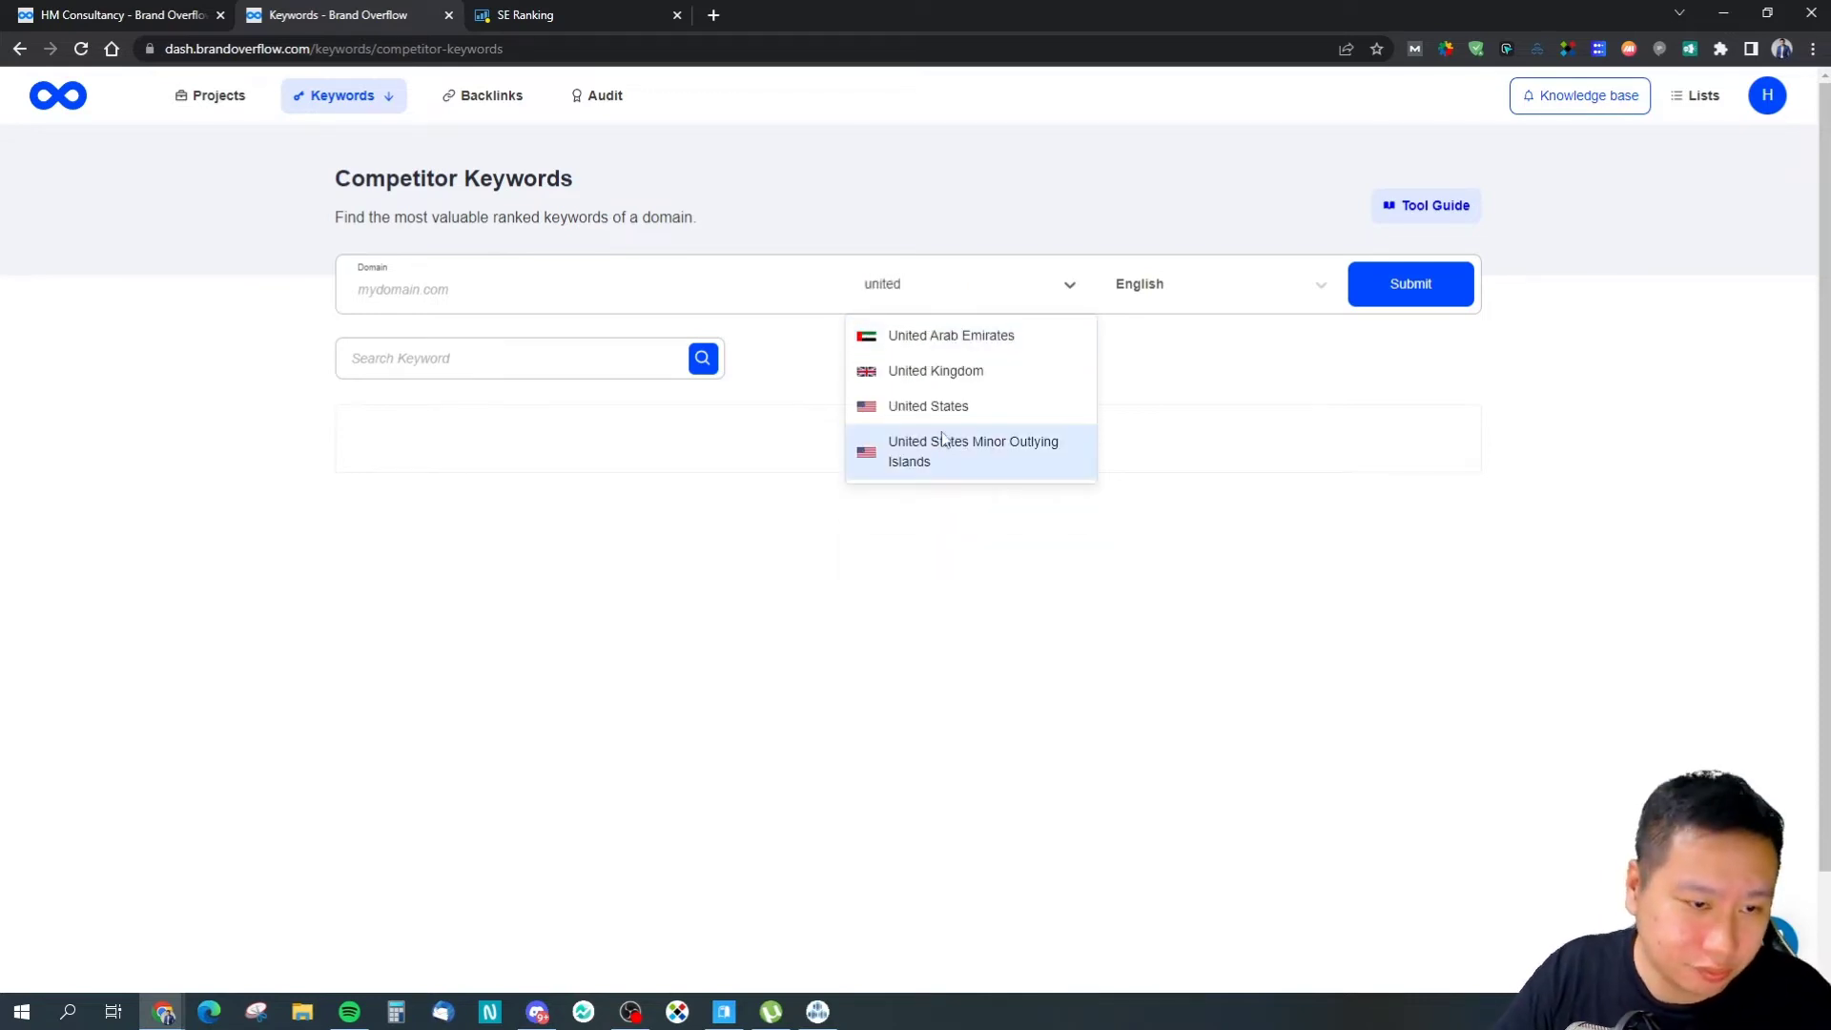
pyautogui.click(981, 403)
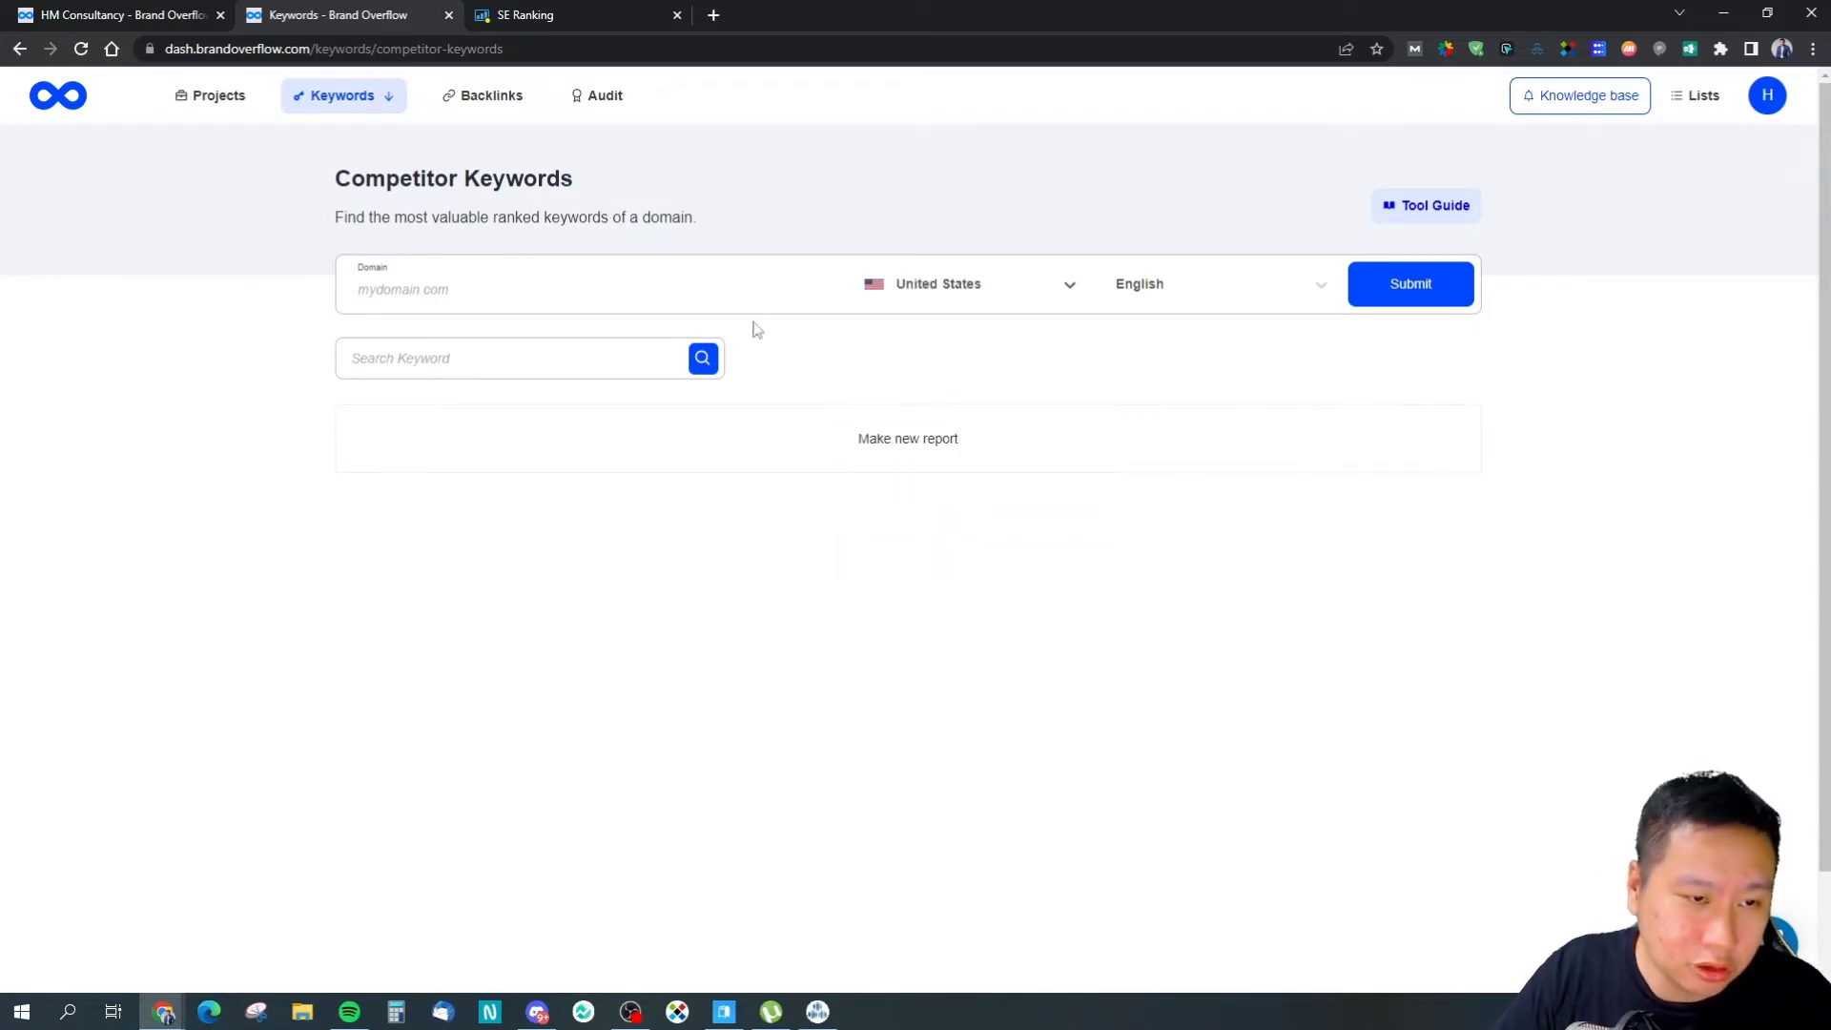
# Step: Submit a competitor keyword report for the domain dealify.com
pyautogui.click(645, 301)
pyautogui.write('p')
pyautogui.press('BackSpace')
pyautogui.press('BackSpace')
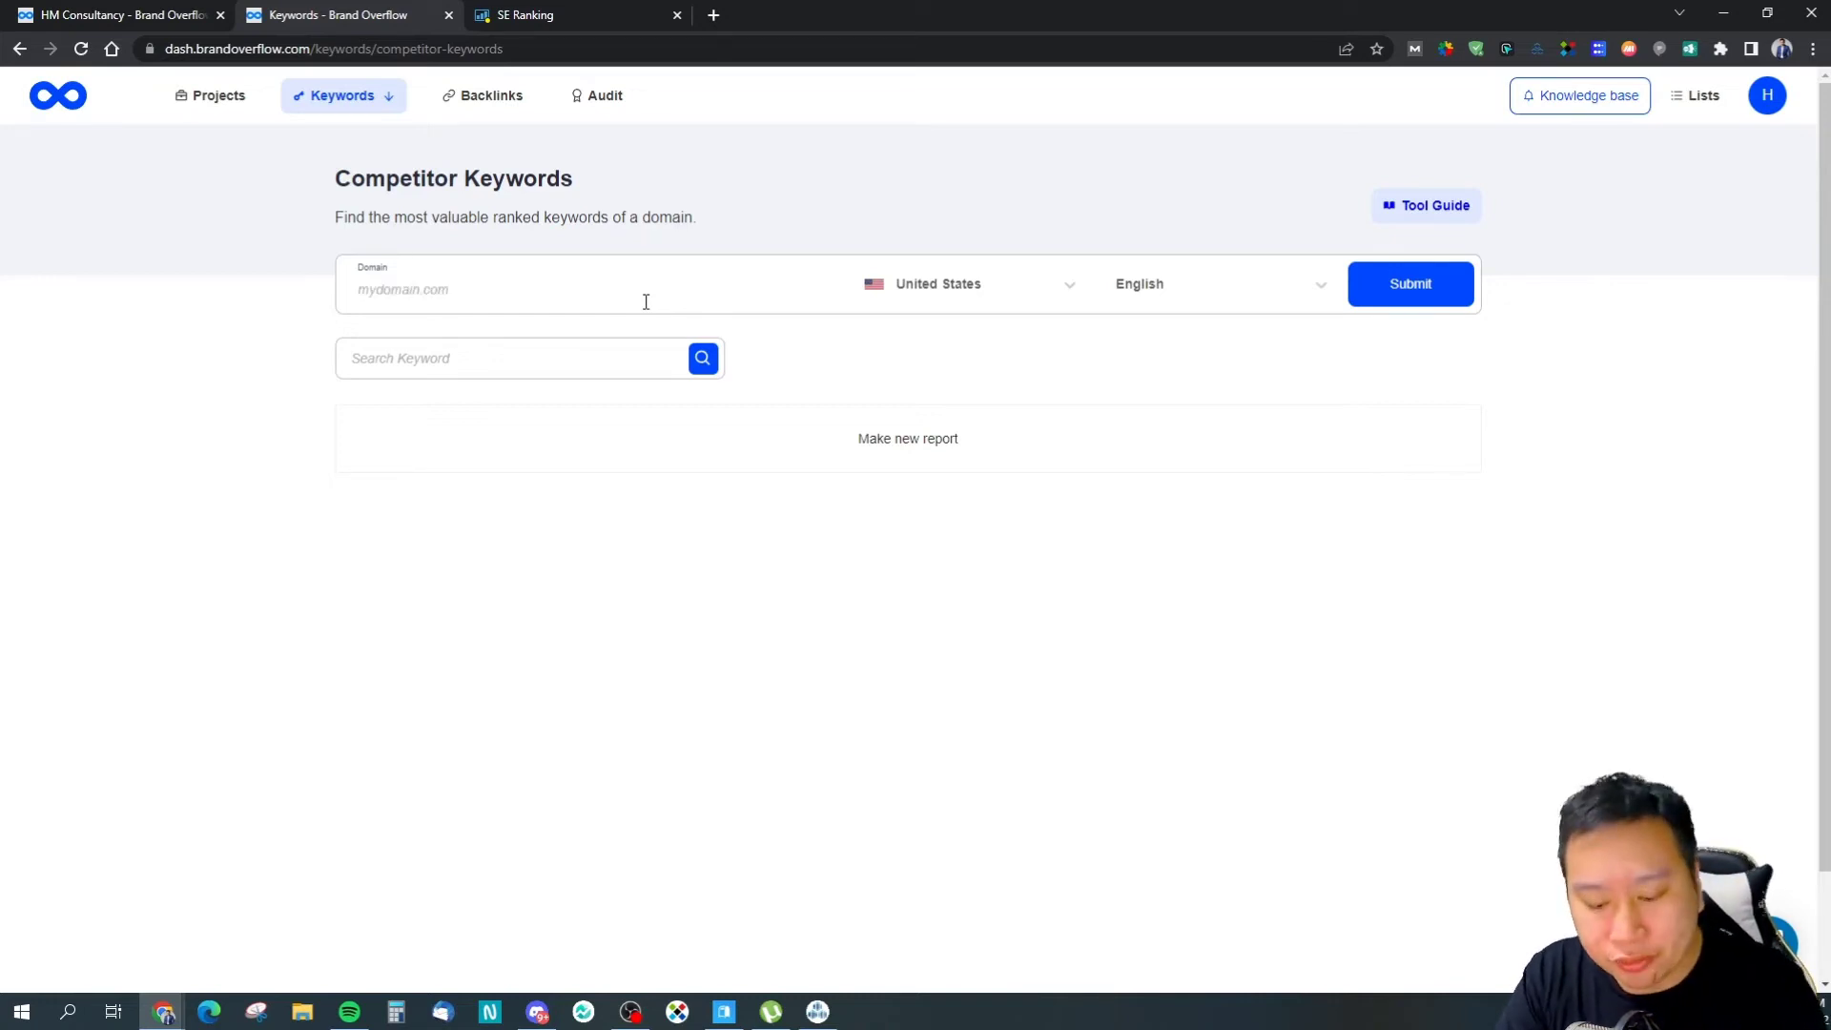
pyautogui.write('d')
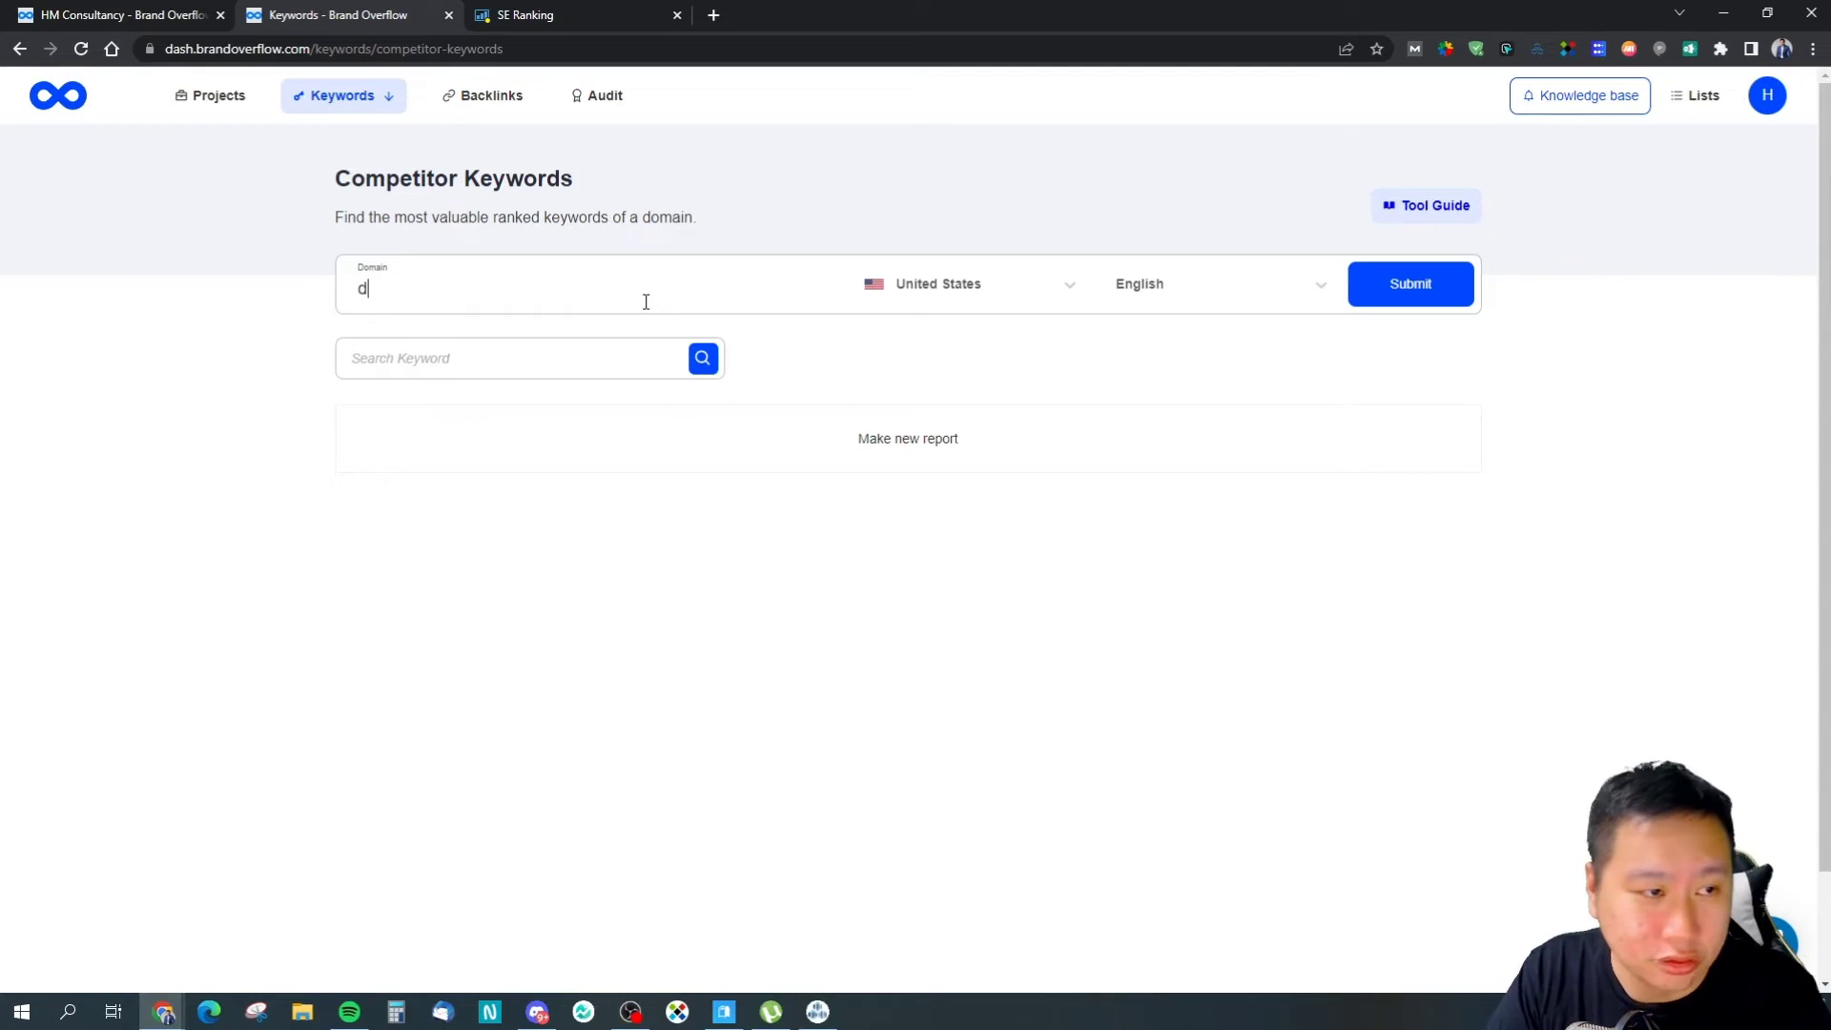
pyautogui.write('ealify.com')
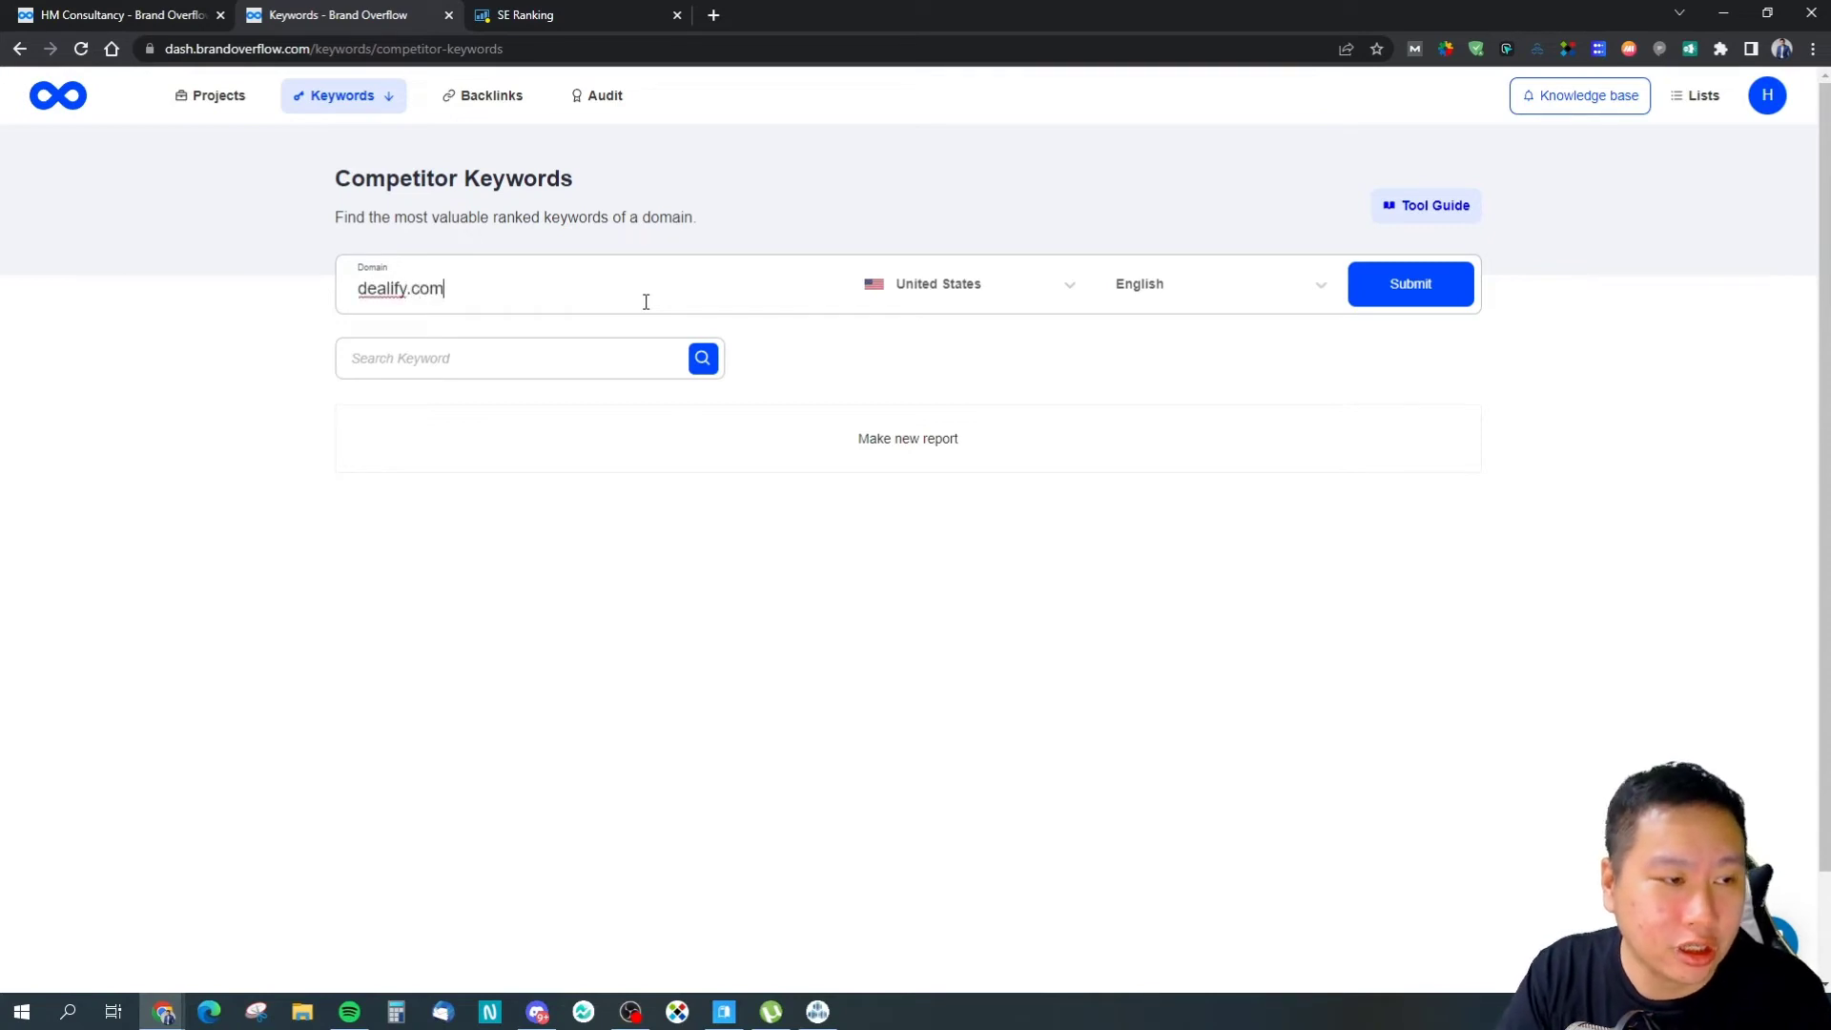
pyautogui.click(1408, 284)
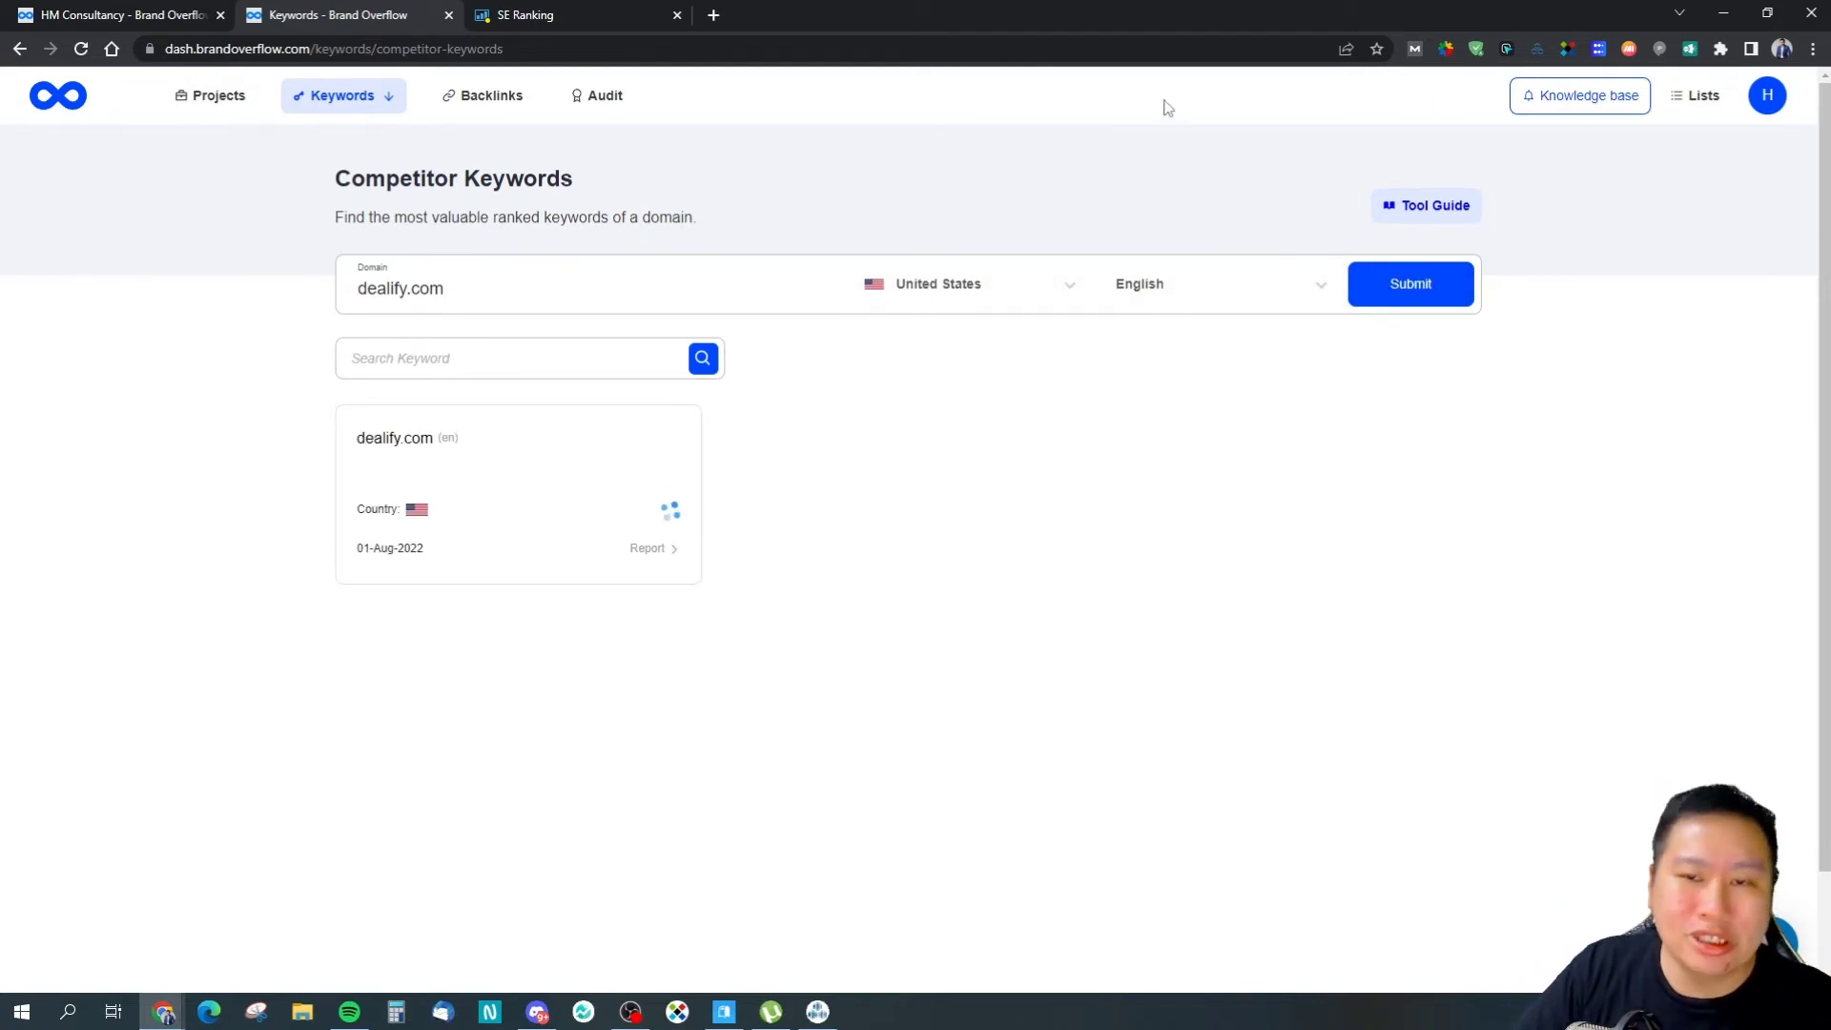
# Step: Open the dealify.com report and look over its total keywords and the ranked keyword list
pyautogui.moveTo(359, 105)
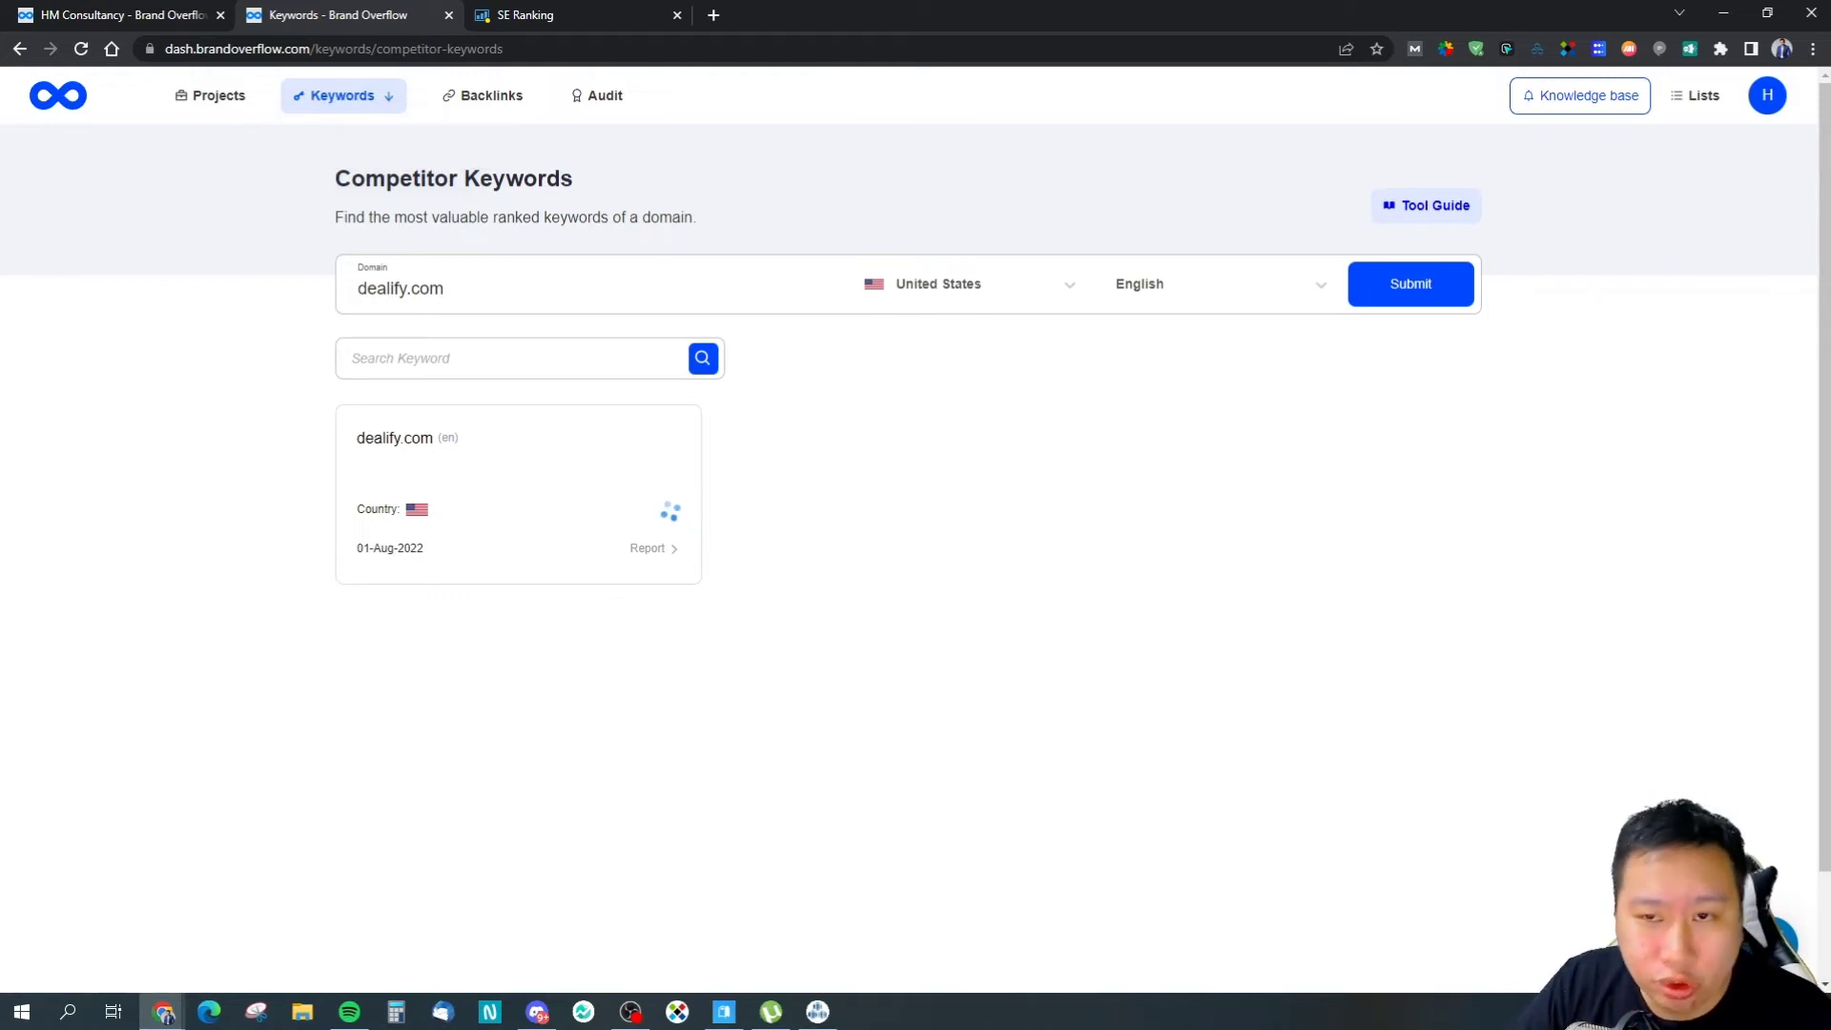
pyautogui.moveTo(1769, 100)
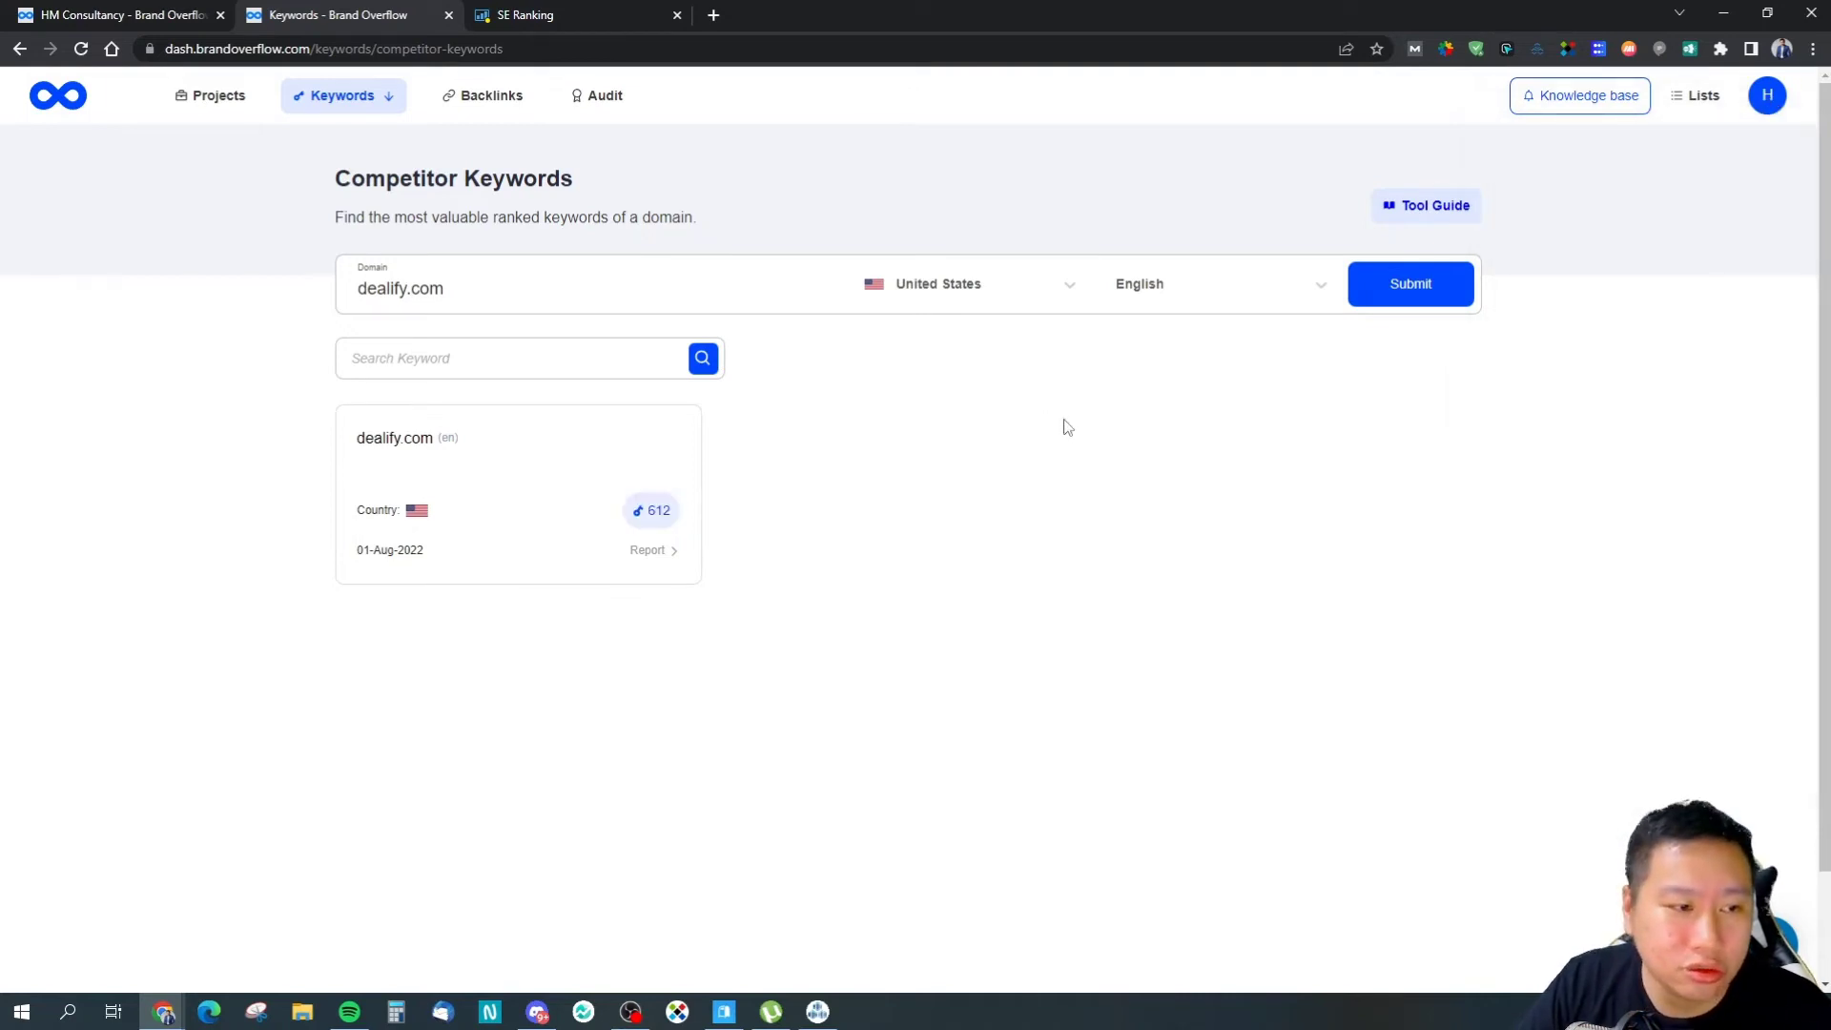
pyautogui.click(470, 456)
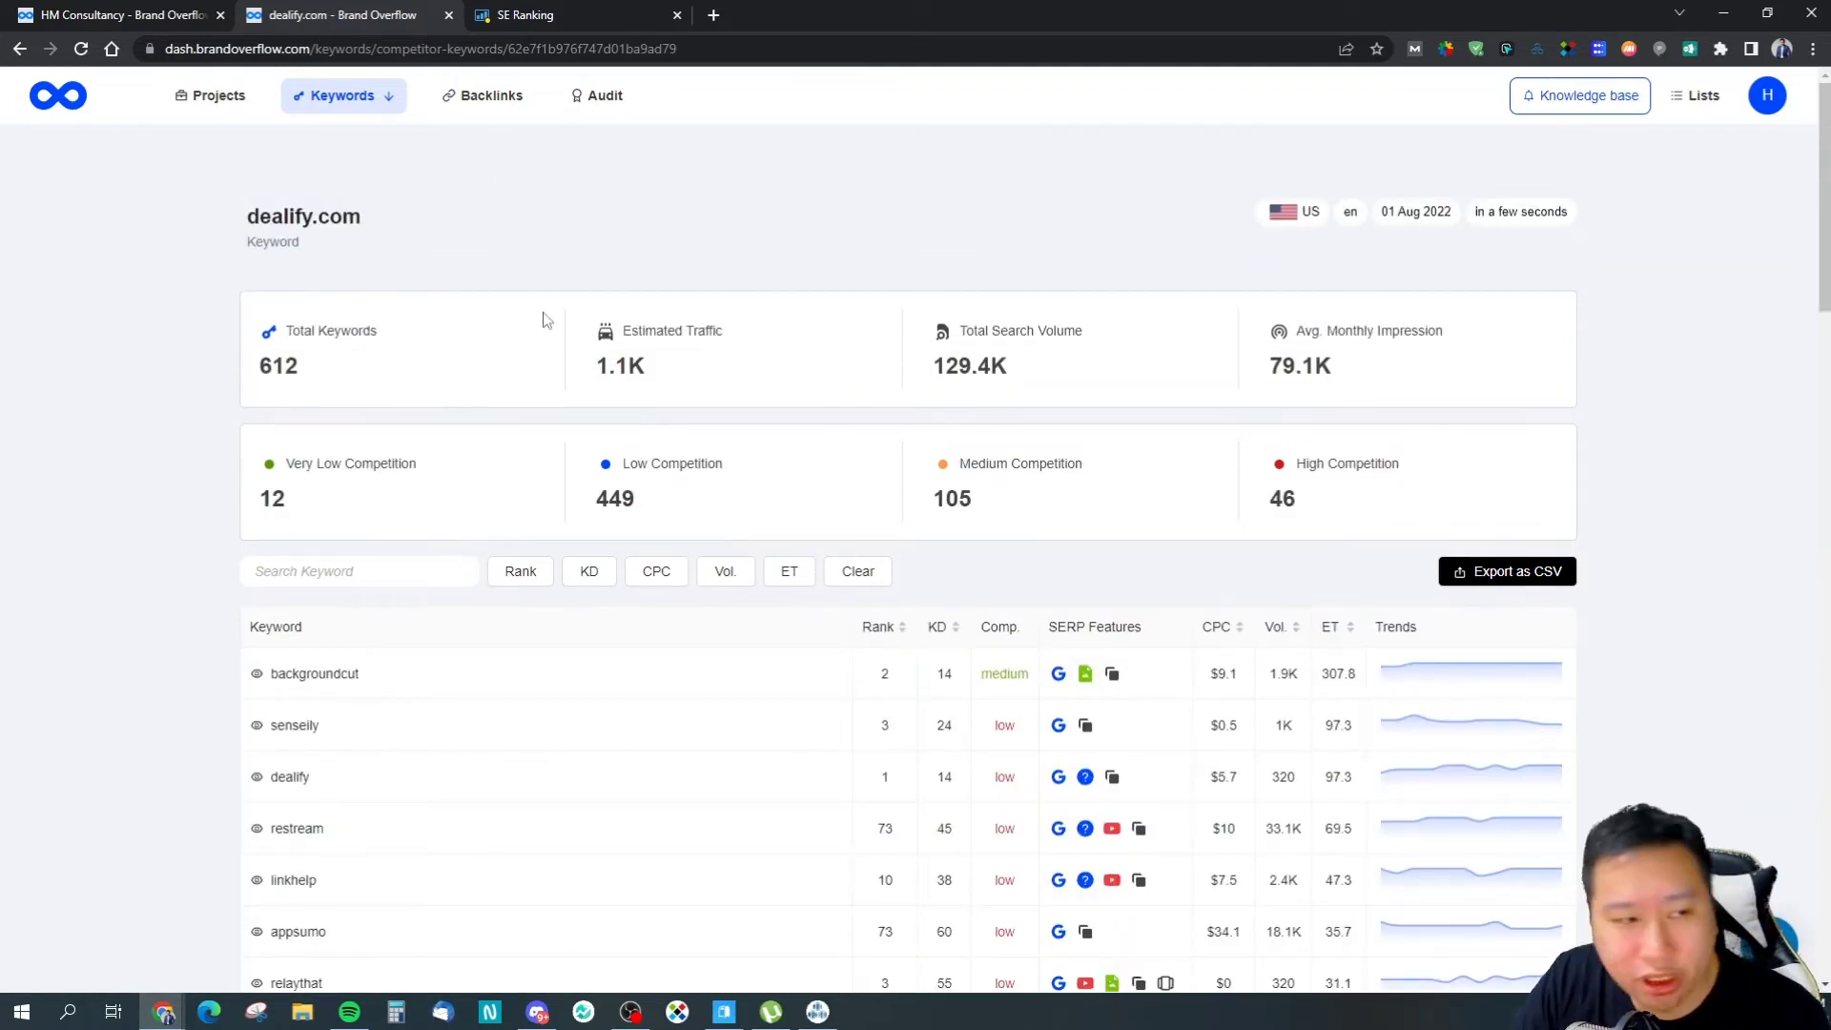
pyautogui.scroll(-2, 286, 372)
pyautogui.scroll(2, 286, 372)
pyautogui.moveTo(232, 380); pyautogui.dragTo(346, 379)
pyautogui.click(338, 392)
pyautogui.scroll(-3, 559, 593)
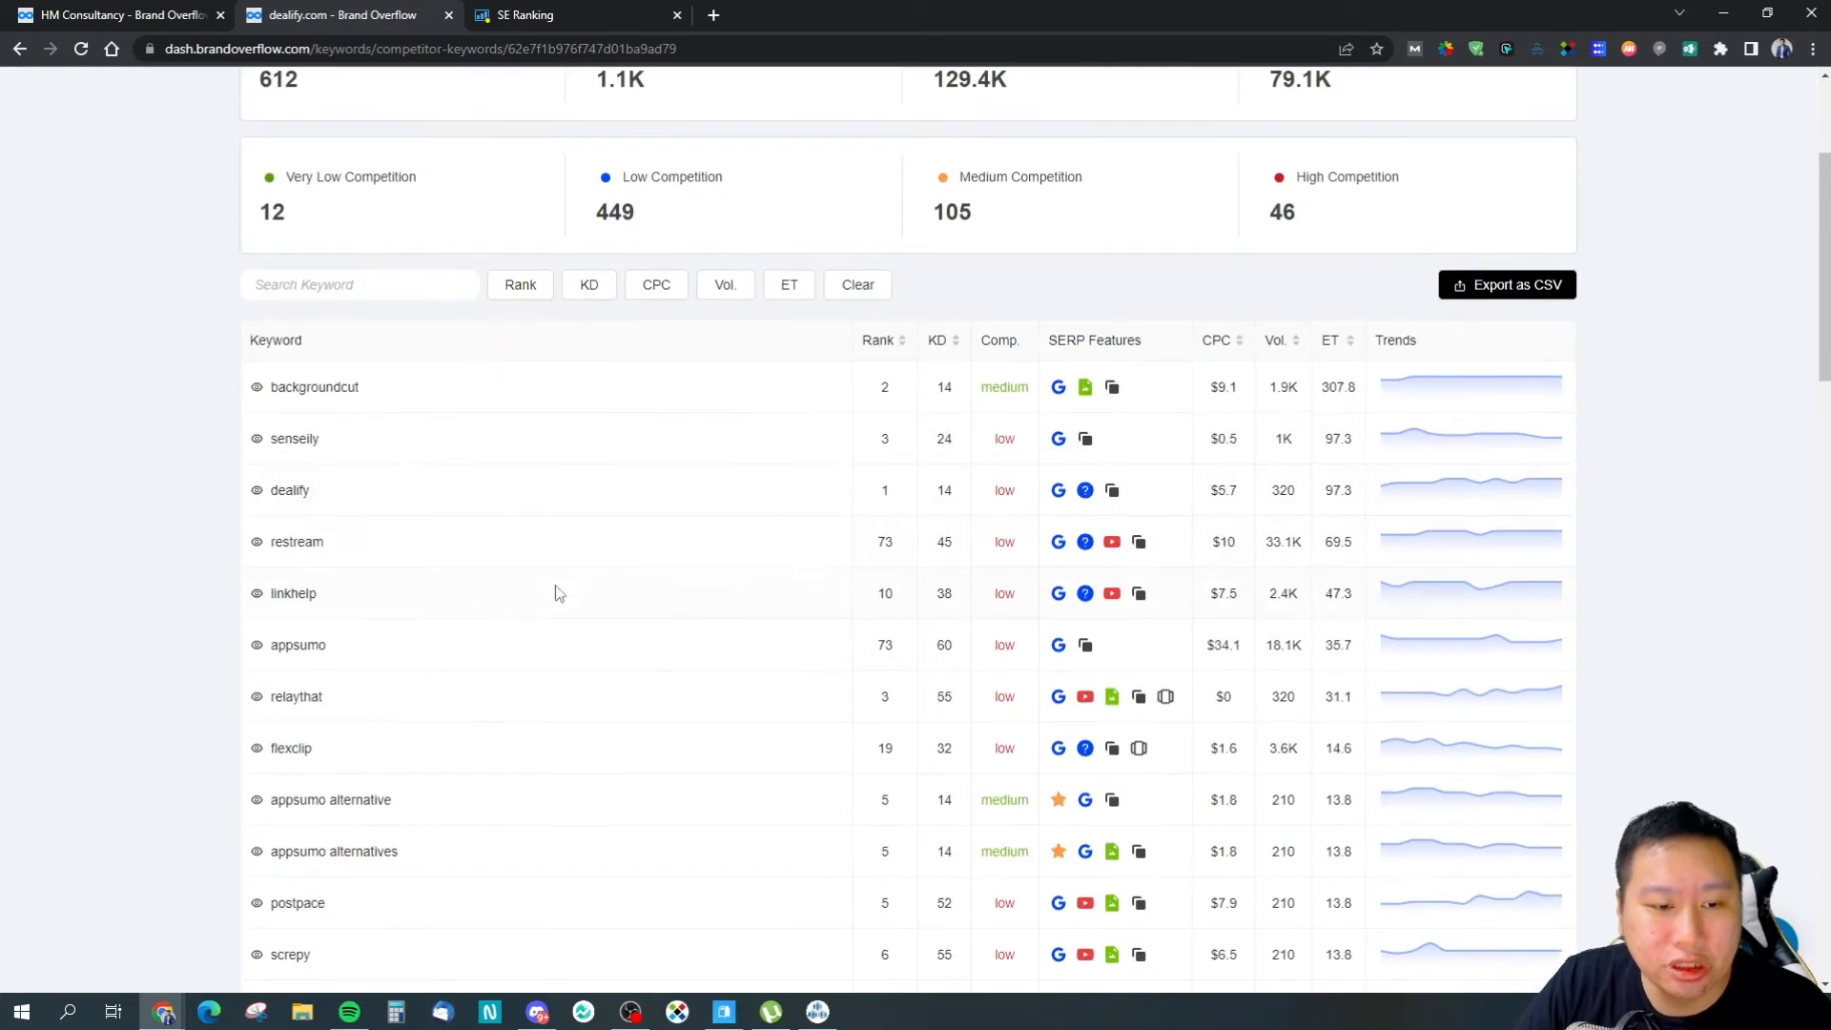
pyautogui.scroll(2, 801, 397)
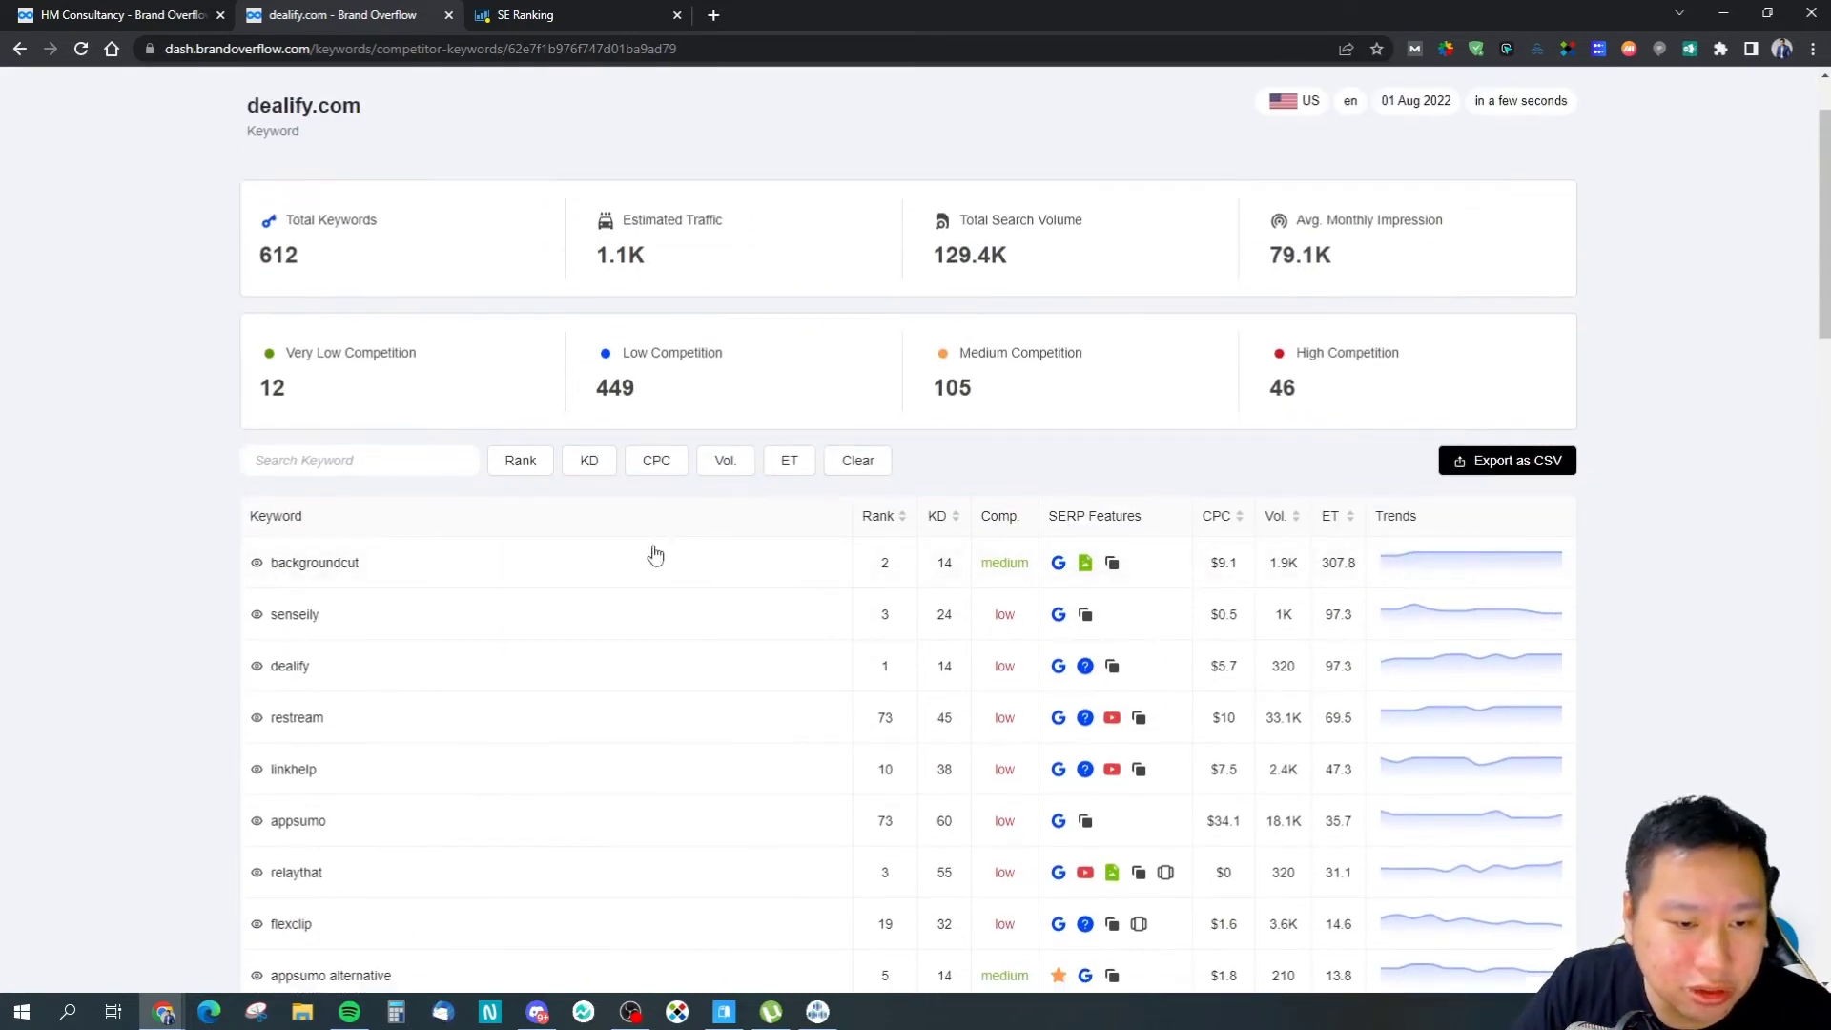
pyautogui.scroll(-4, 572, 534)
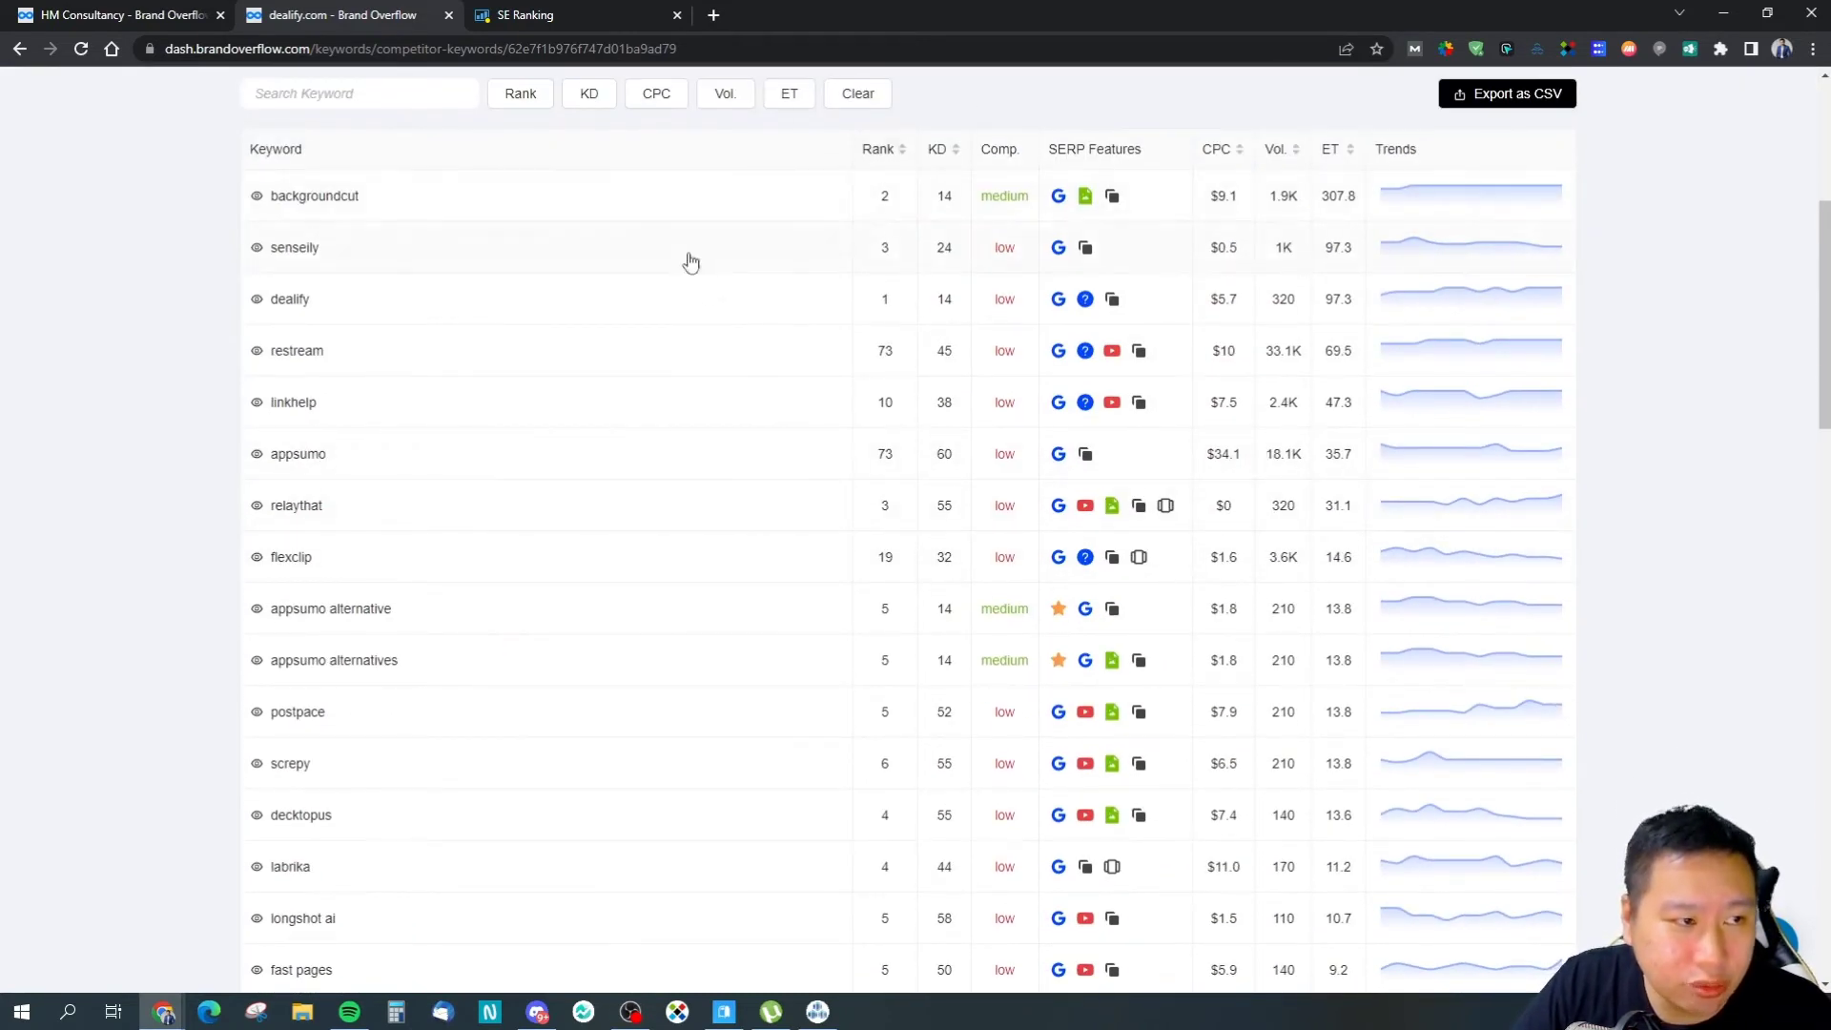
pyautogui.scroll(2, 839, 273)
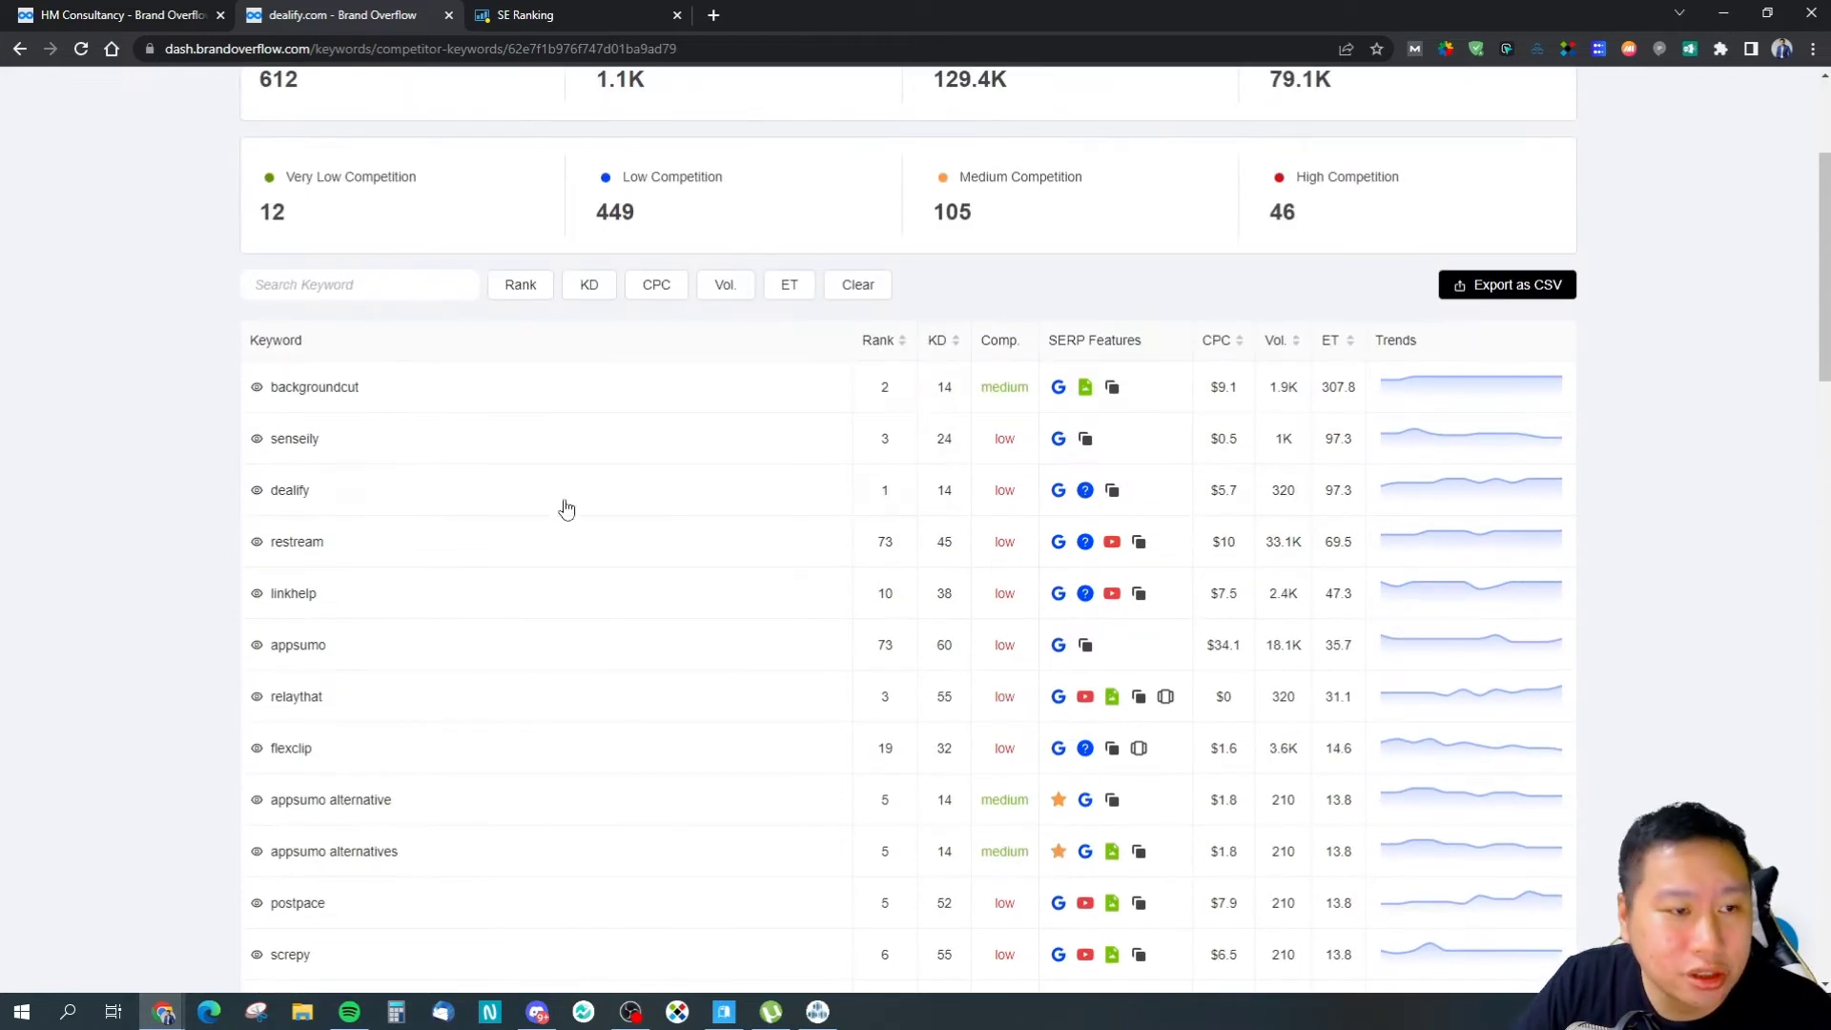
pyautogui.scroll(3, 895, 396)
pyautogui.scroll(-1, 821, 426)
pyautogui.scroll(1, 782, 420)
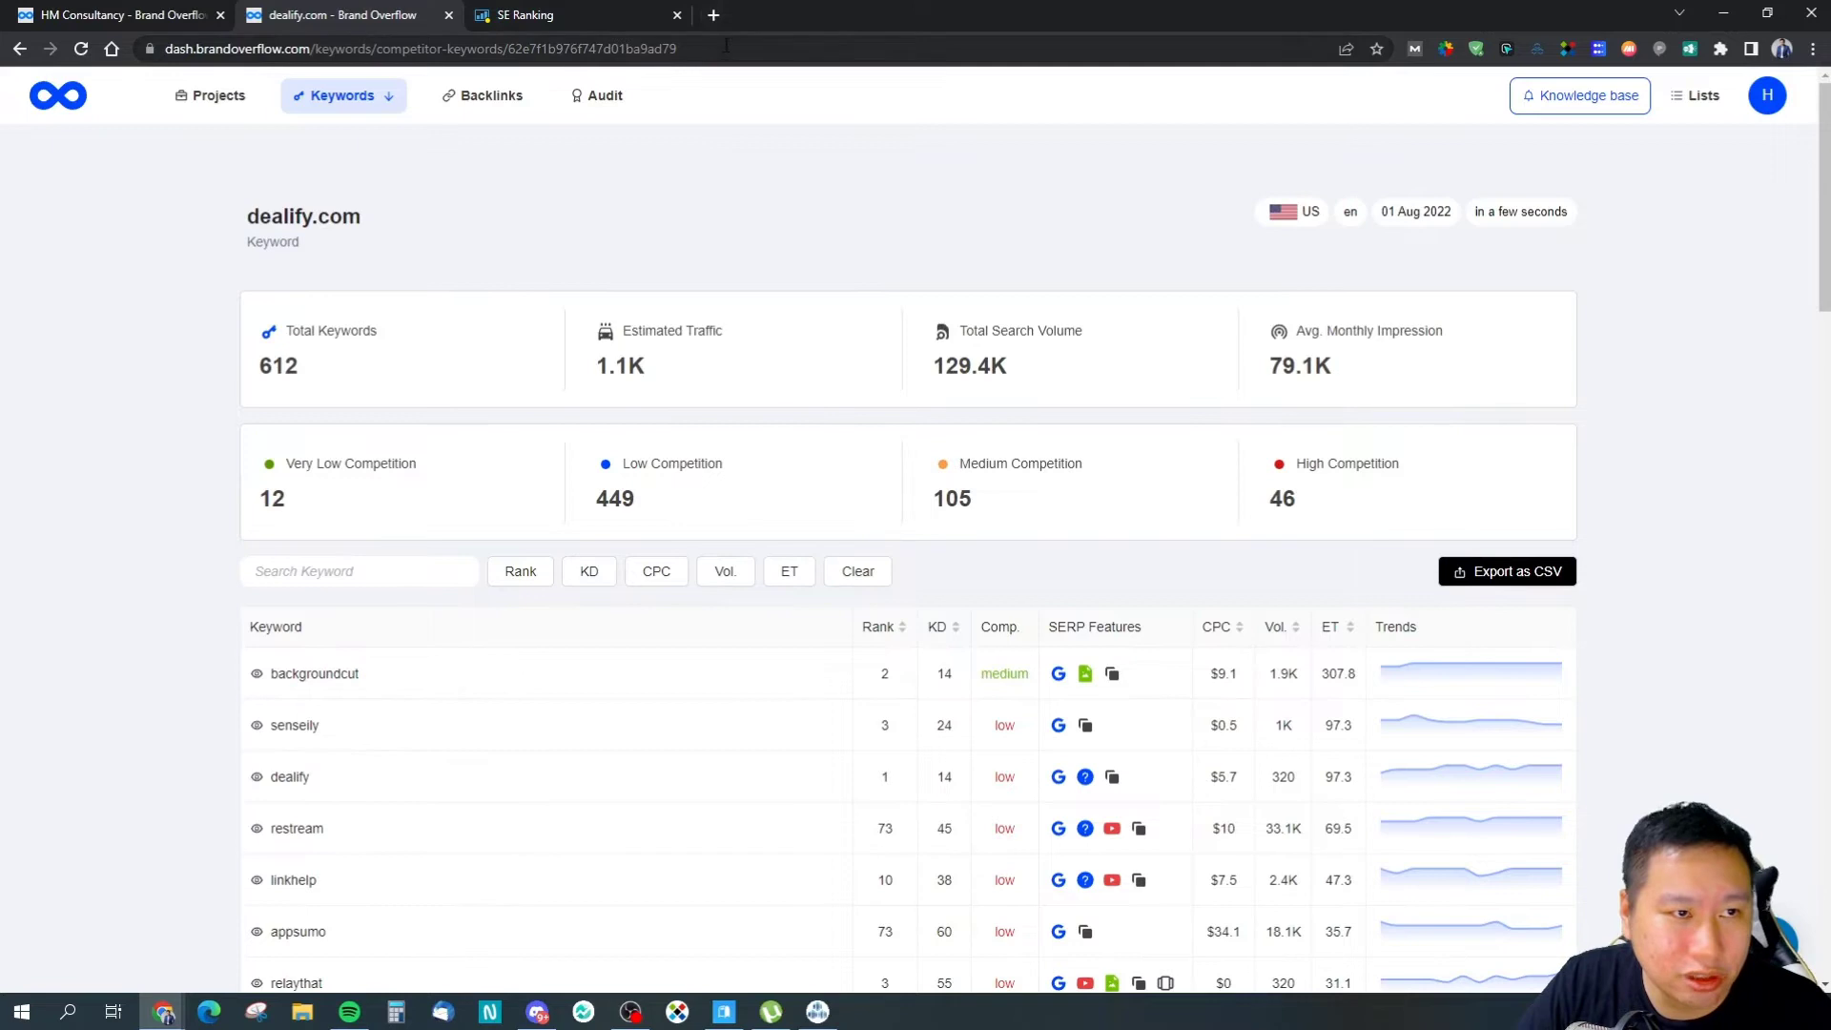
# Step: Search Google for backgroundcut in a new browser tab and look for the Dealify listing in the results
pyautogui.click(713, 14)
pyautogui.write('ba')
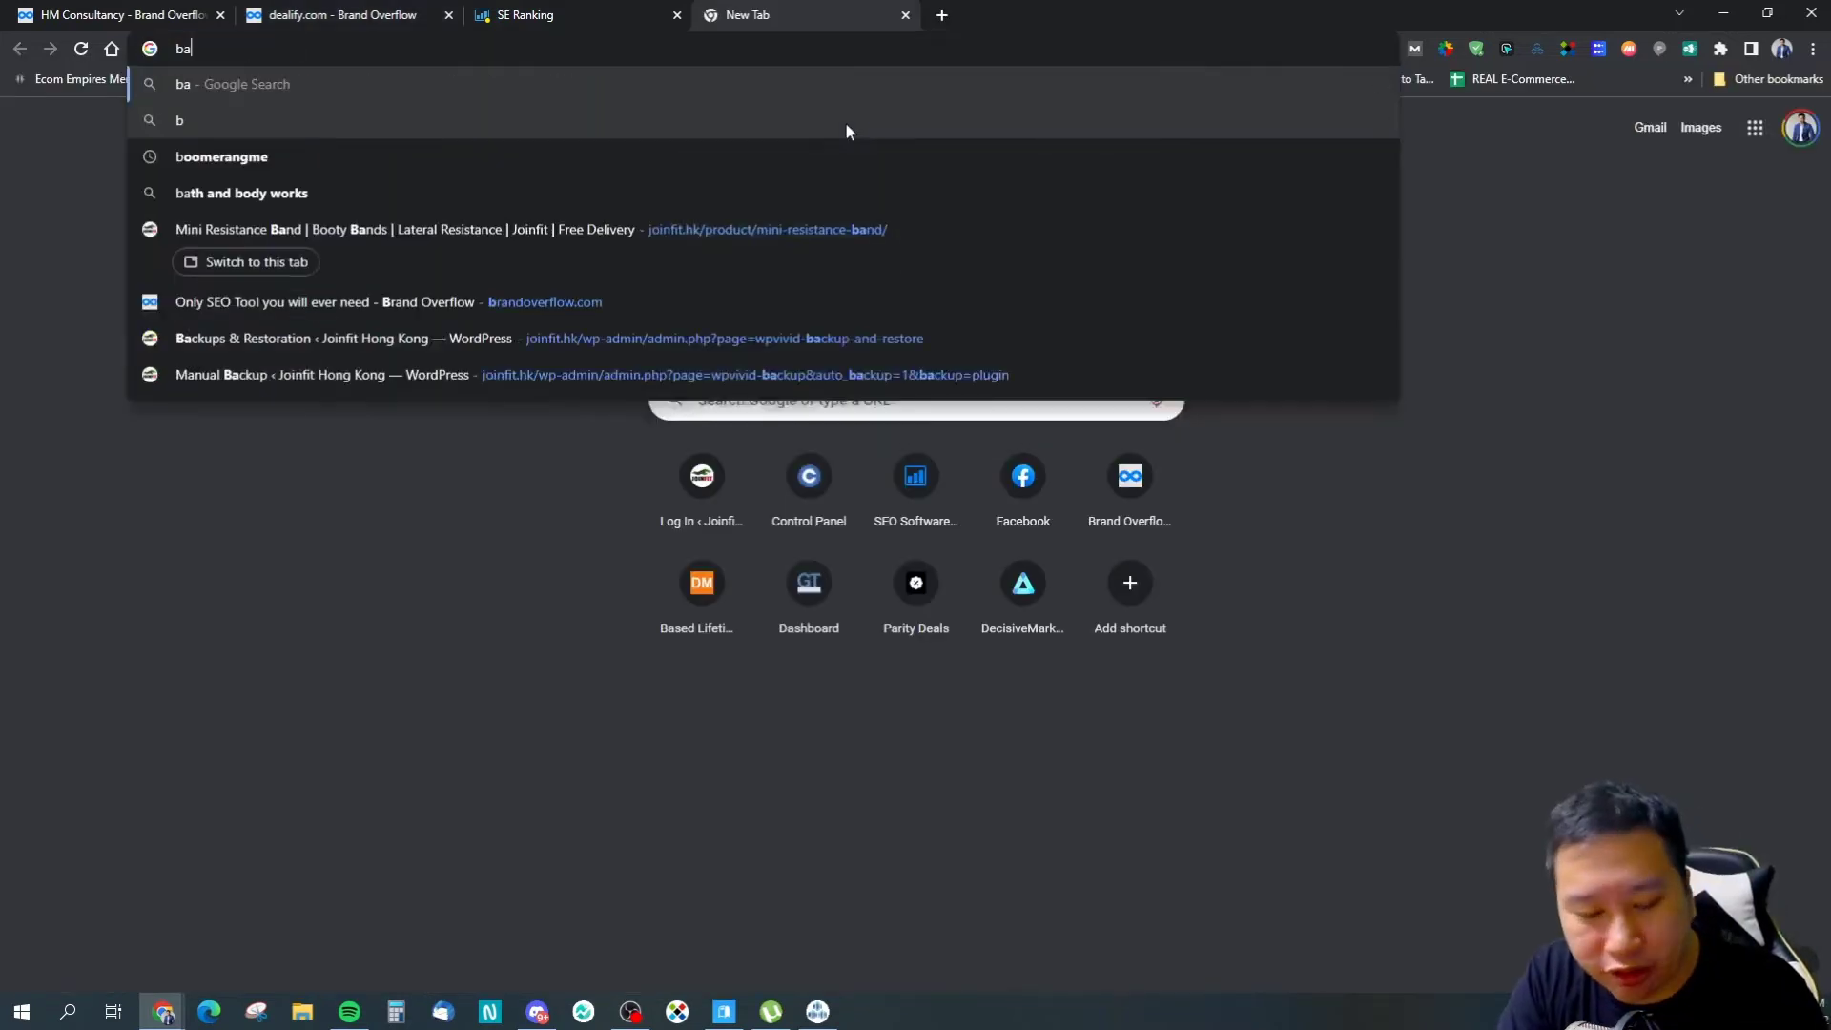
pyautogui.write('ckgroundcut')
pyautogui.press('Return')
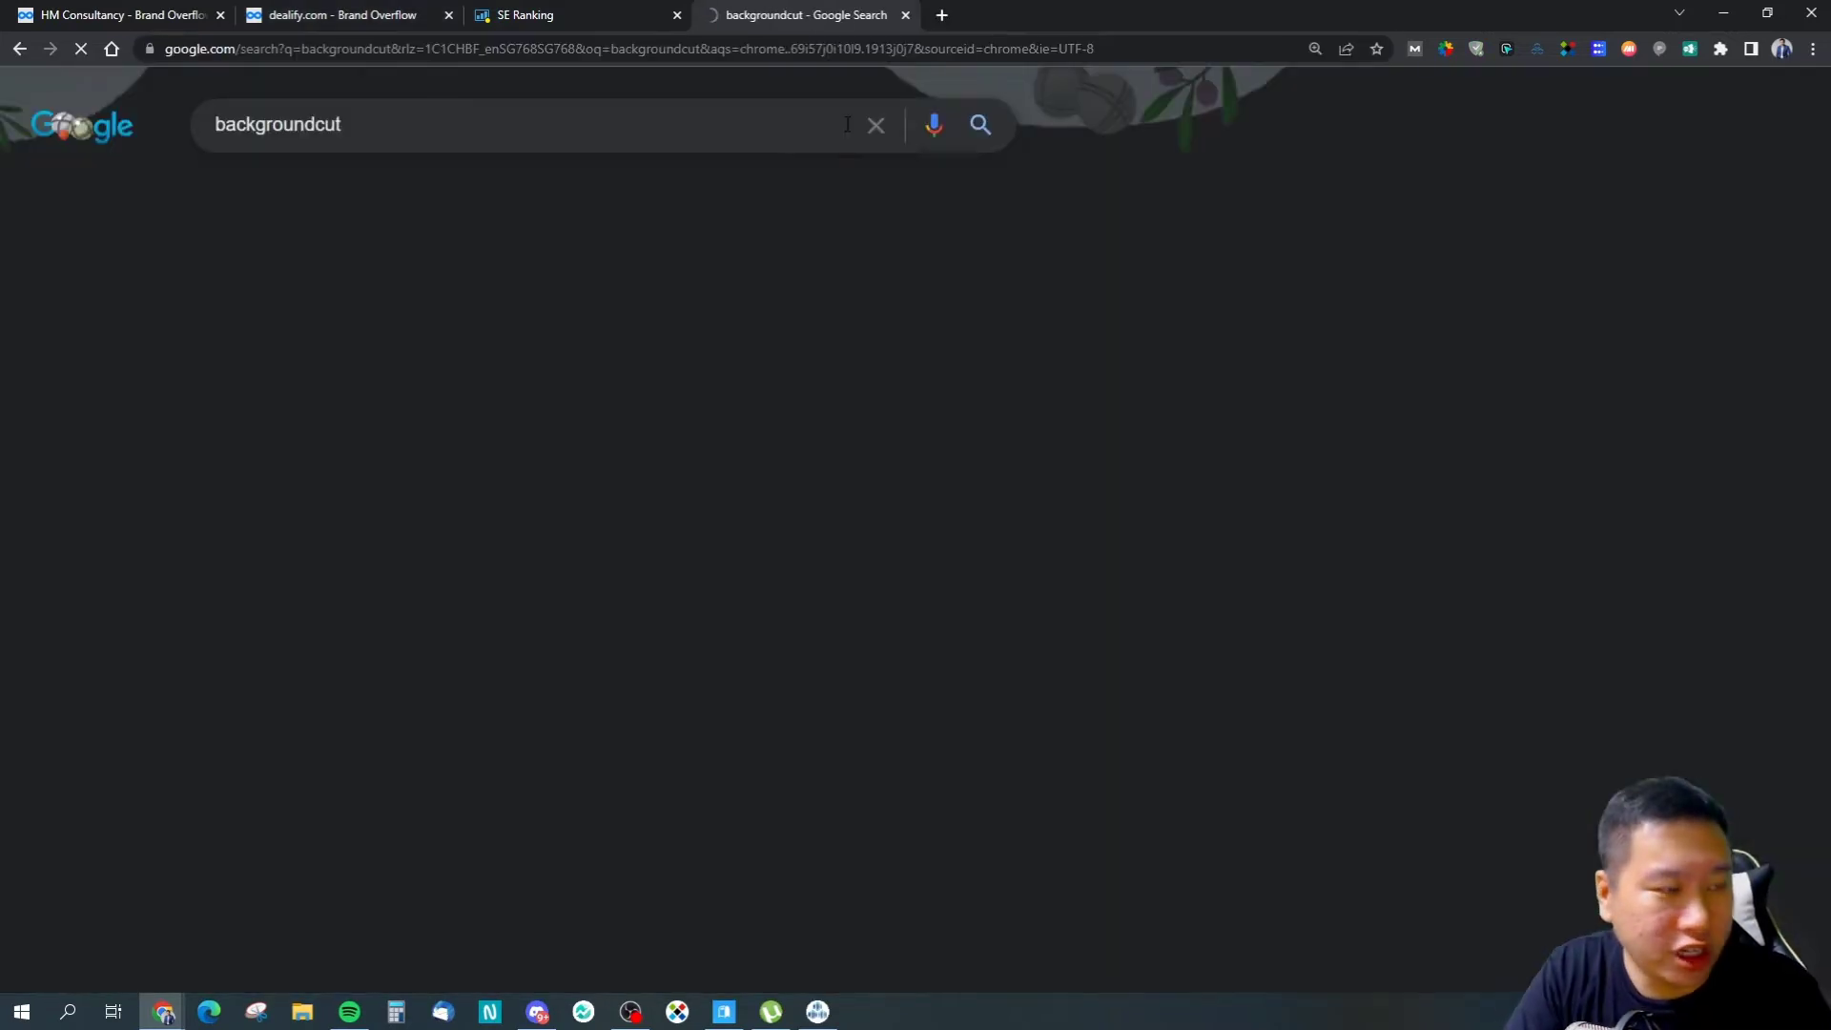
pyautogui.scroll(-7, 1133, 650)
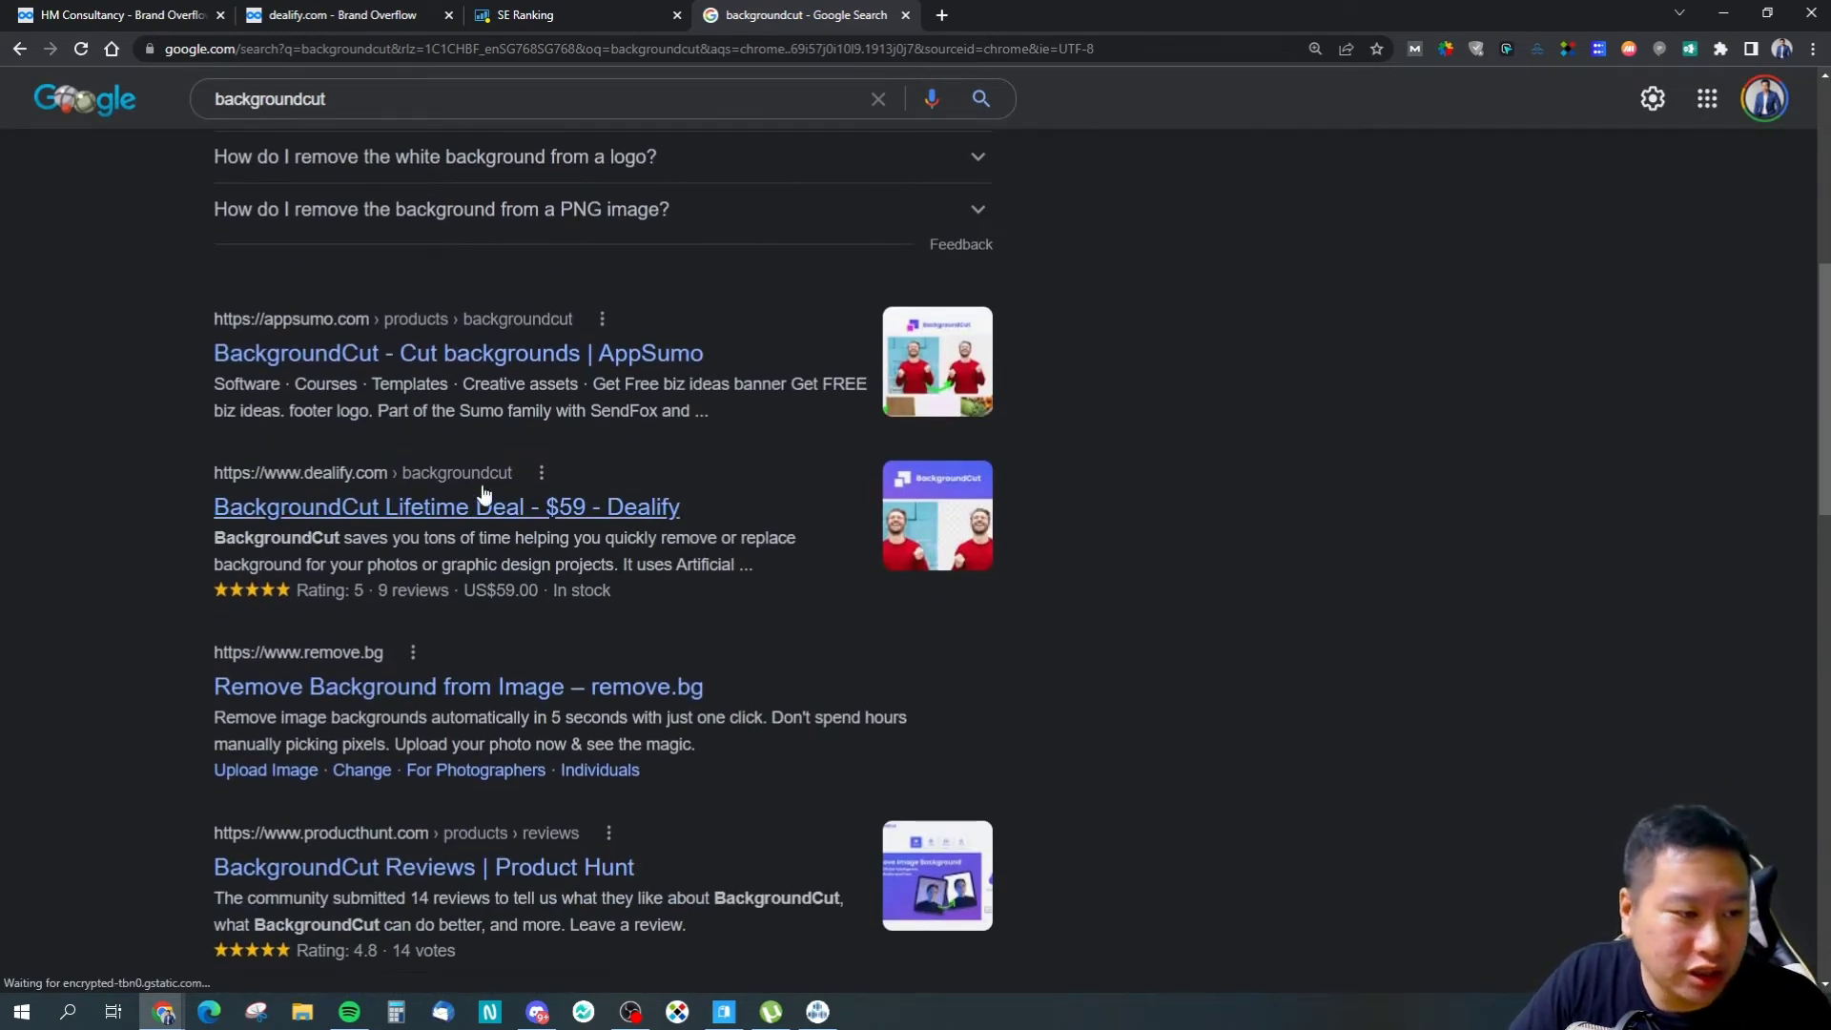
# Step: Return to the dealify.com keyword report and browse through its ranked keywords
pyautogui.click(299, 11)
pyautogui.scroll(-3, 1153, 581)
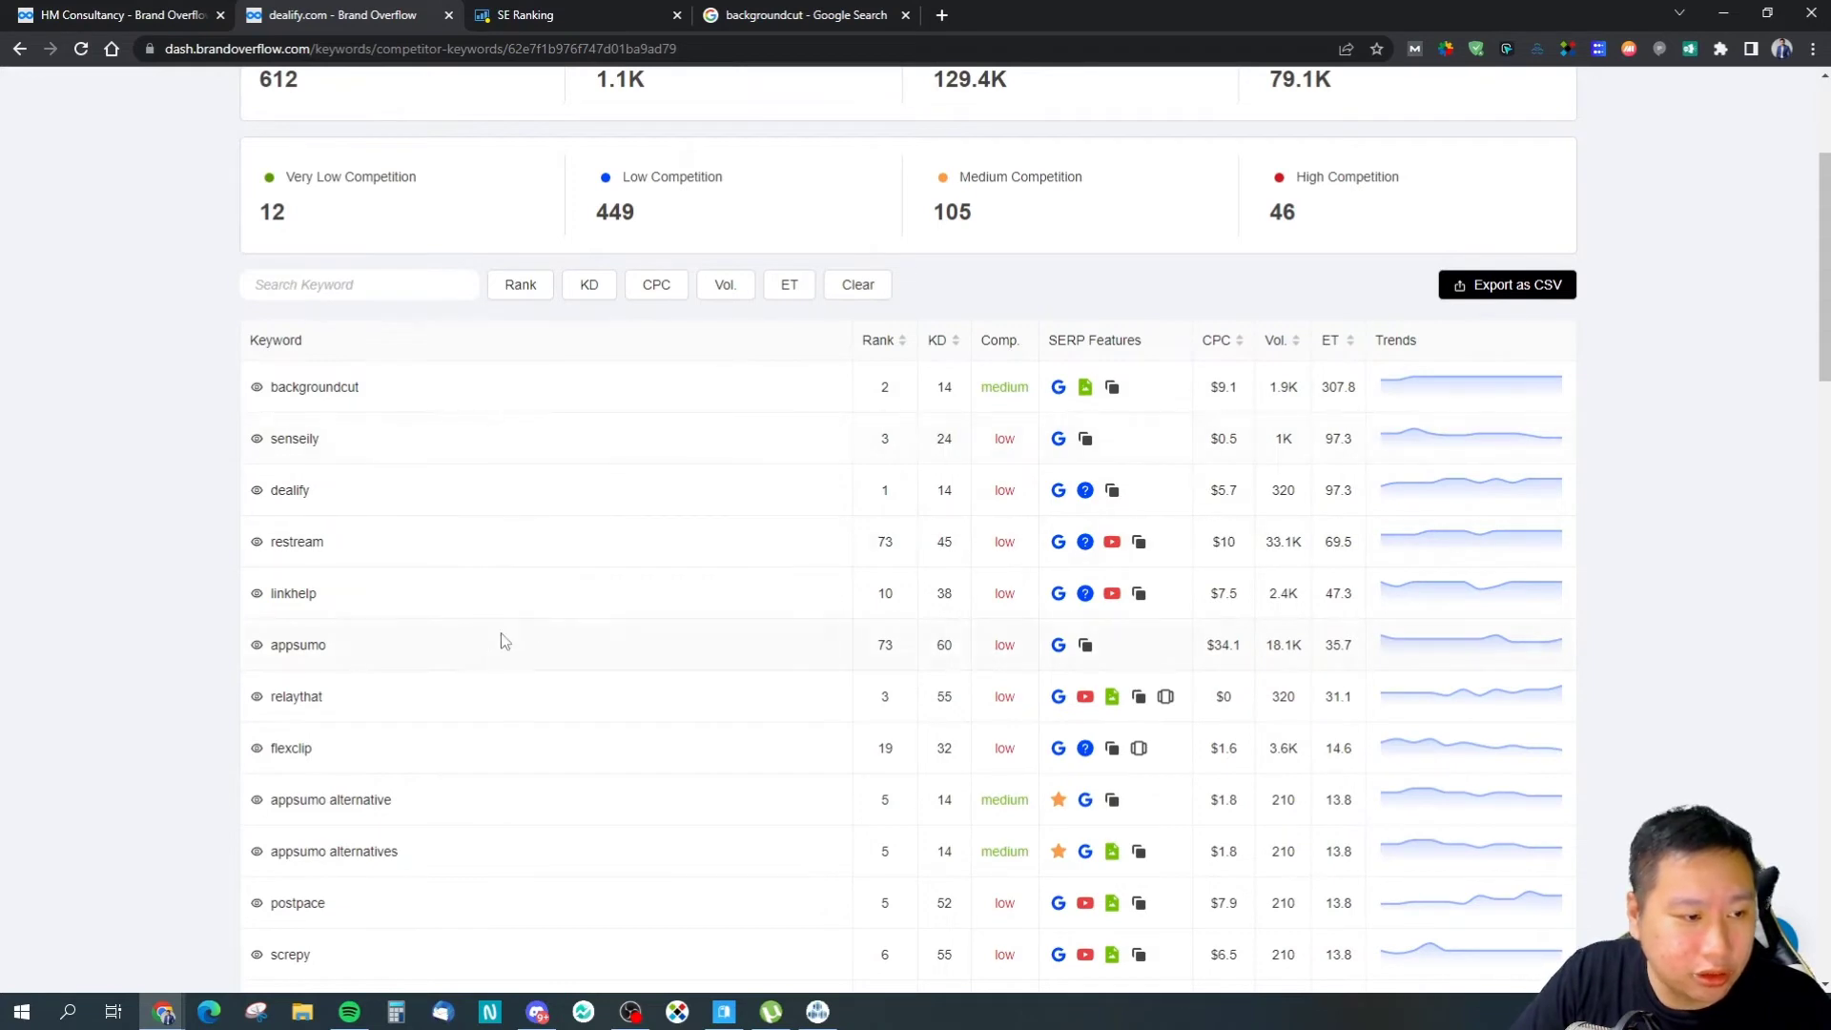
pyautogui.scroll(-9, 515, 634)
pyautogui.scroll(5, 725, 654)
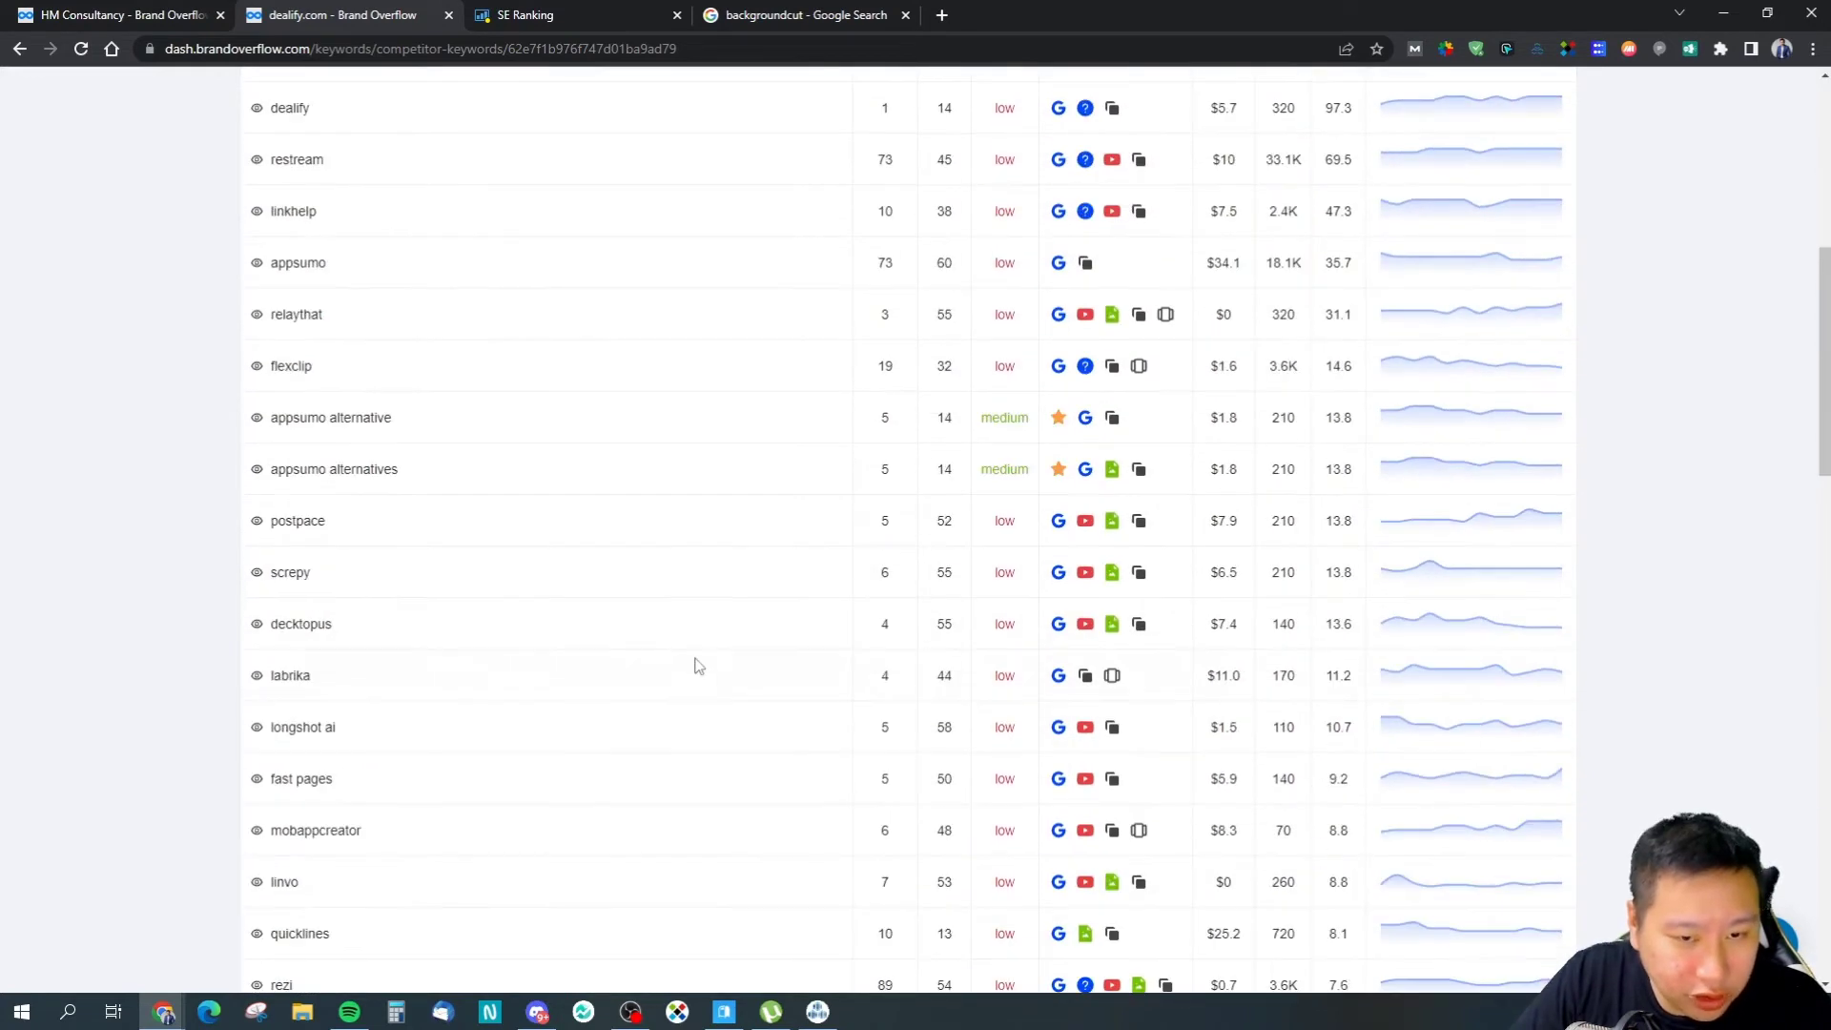
pyautogui.scroll(7, 699, 665)
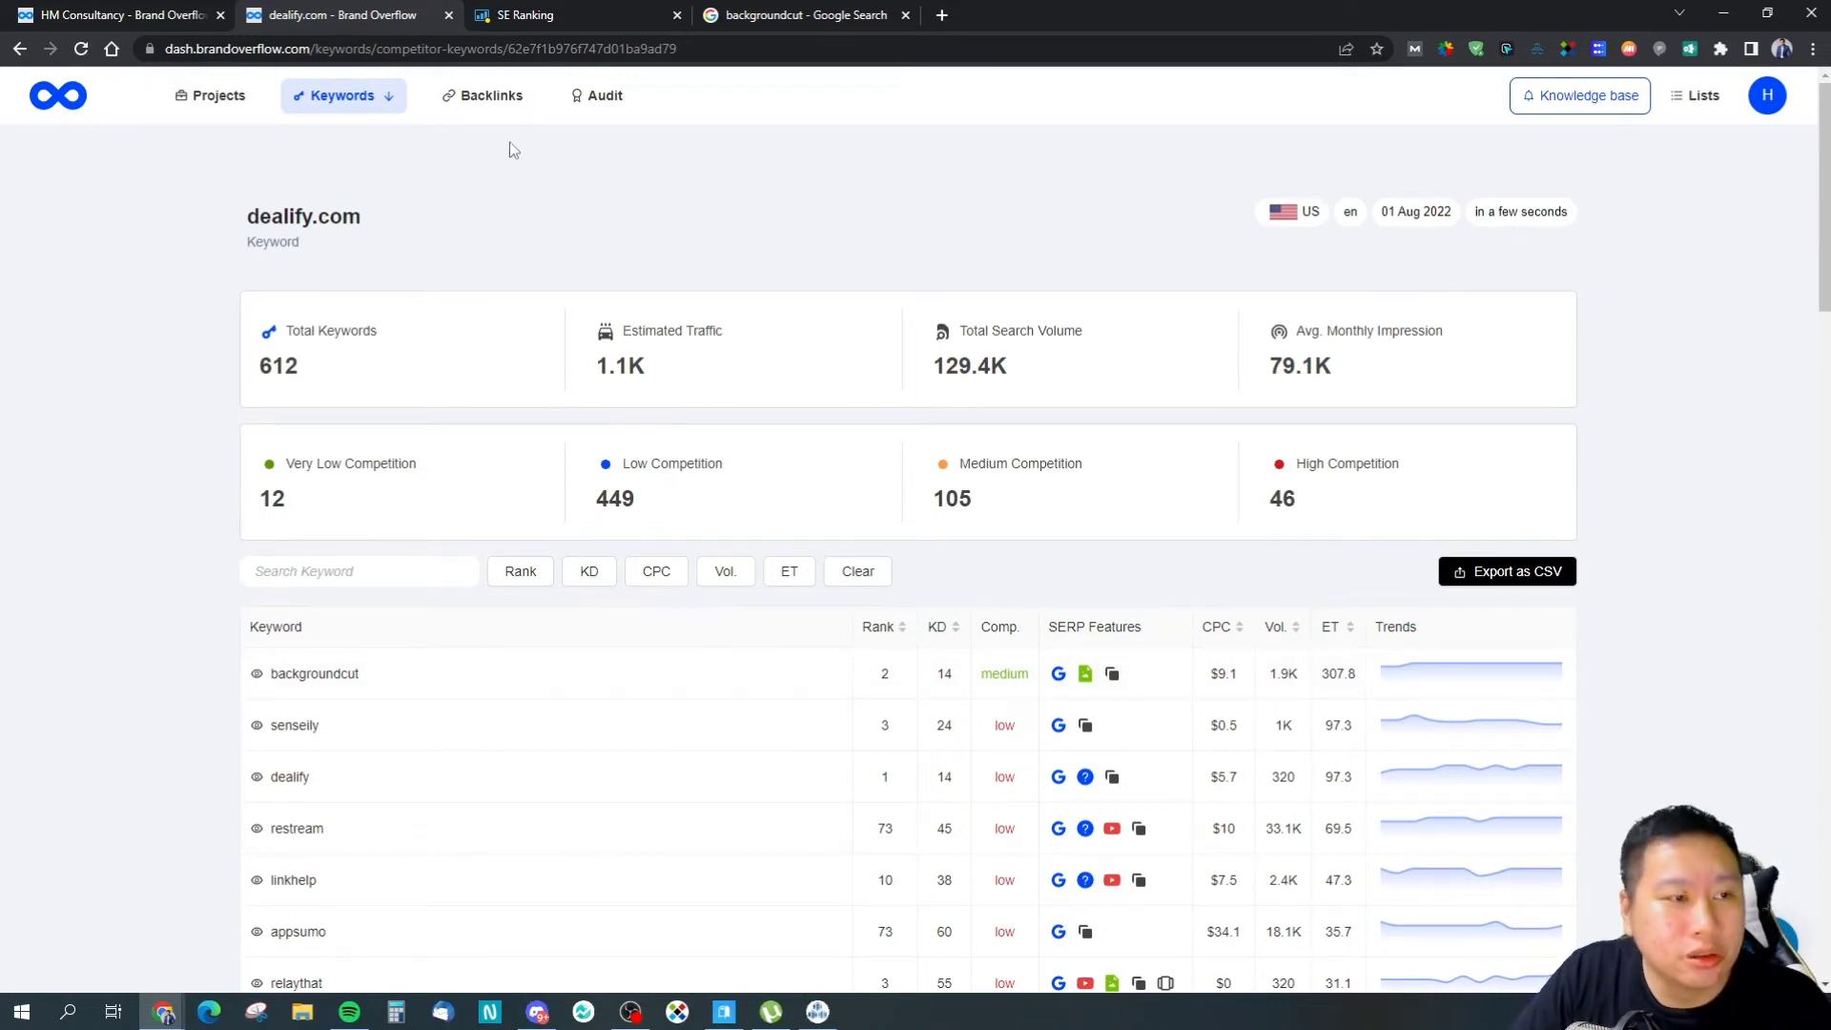
# Step: Examine the estimated traffic and total search volume figures in the dealify.com summary
pyautogui.doubleClick(685, 368)
pyautogui.click(658, 380)
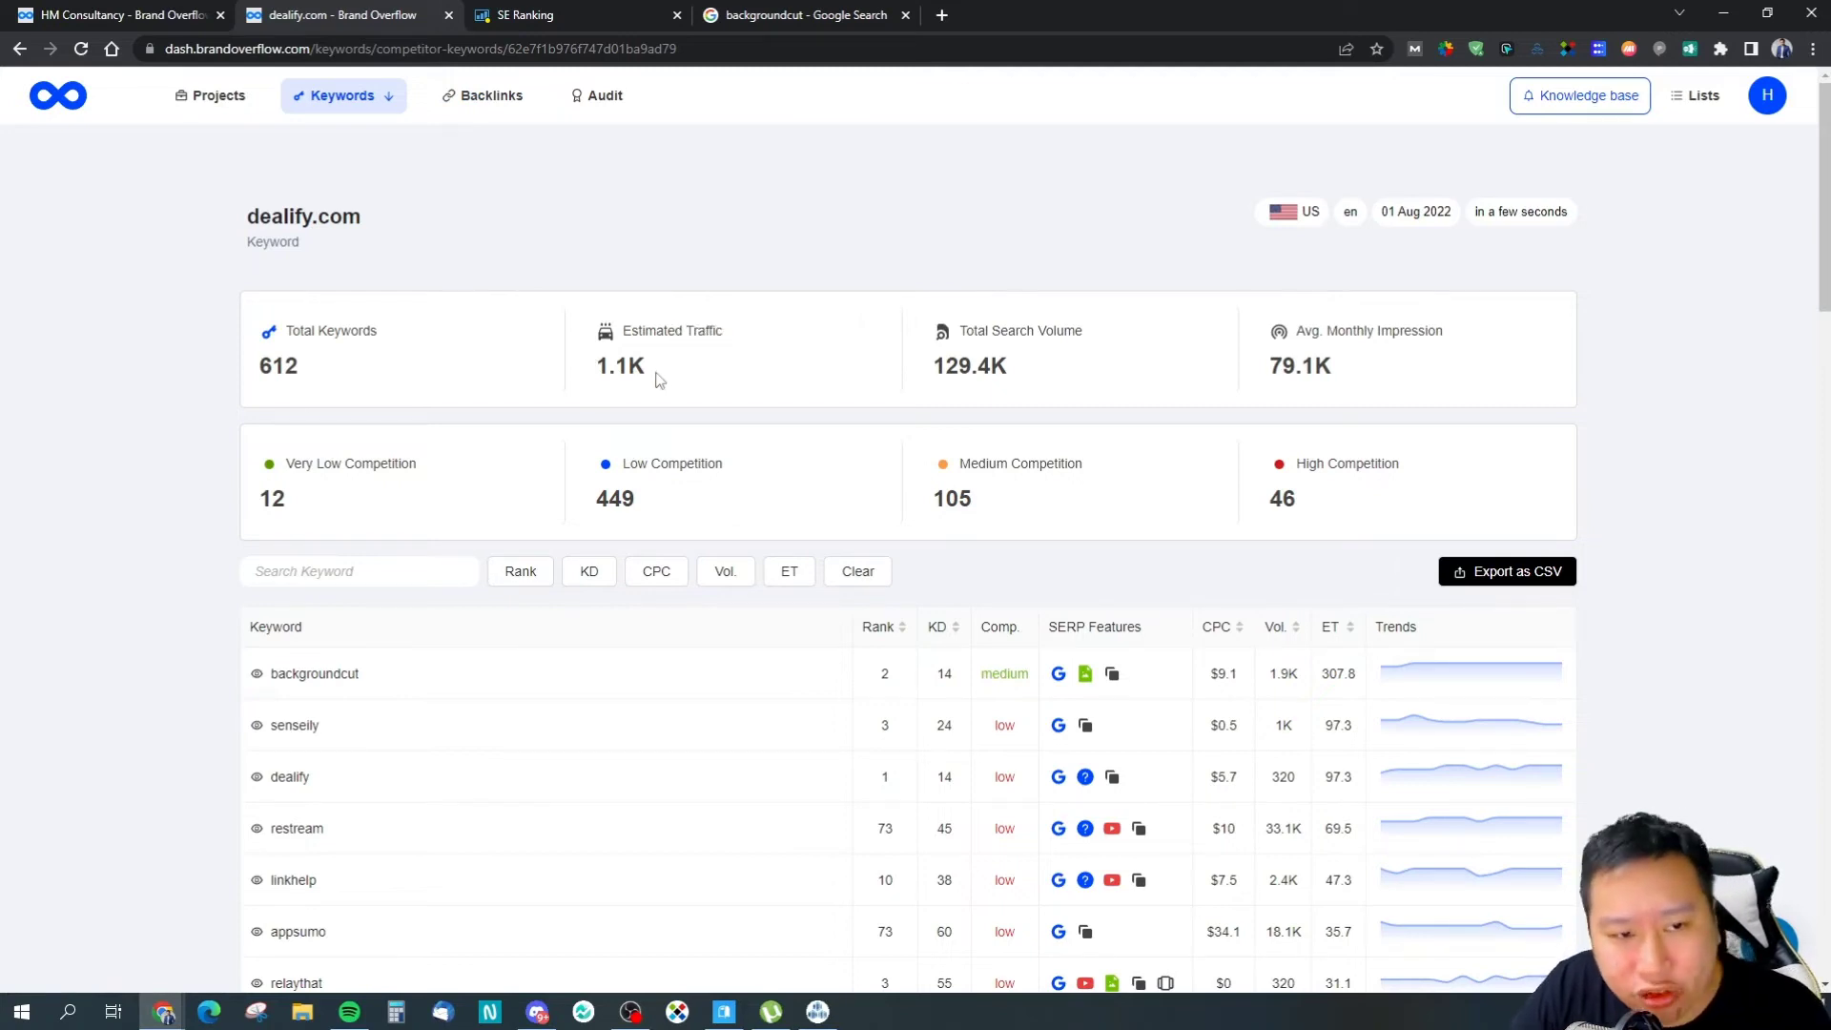
pyautogui.moveTo(934, 373); pyautogui.dragTo(1009, 370)
pyautogui.click(1006, 369)
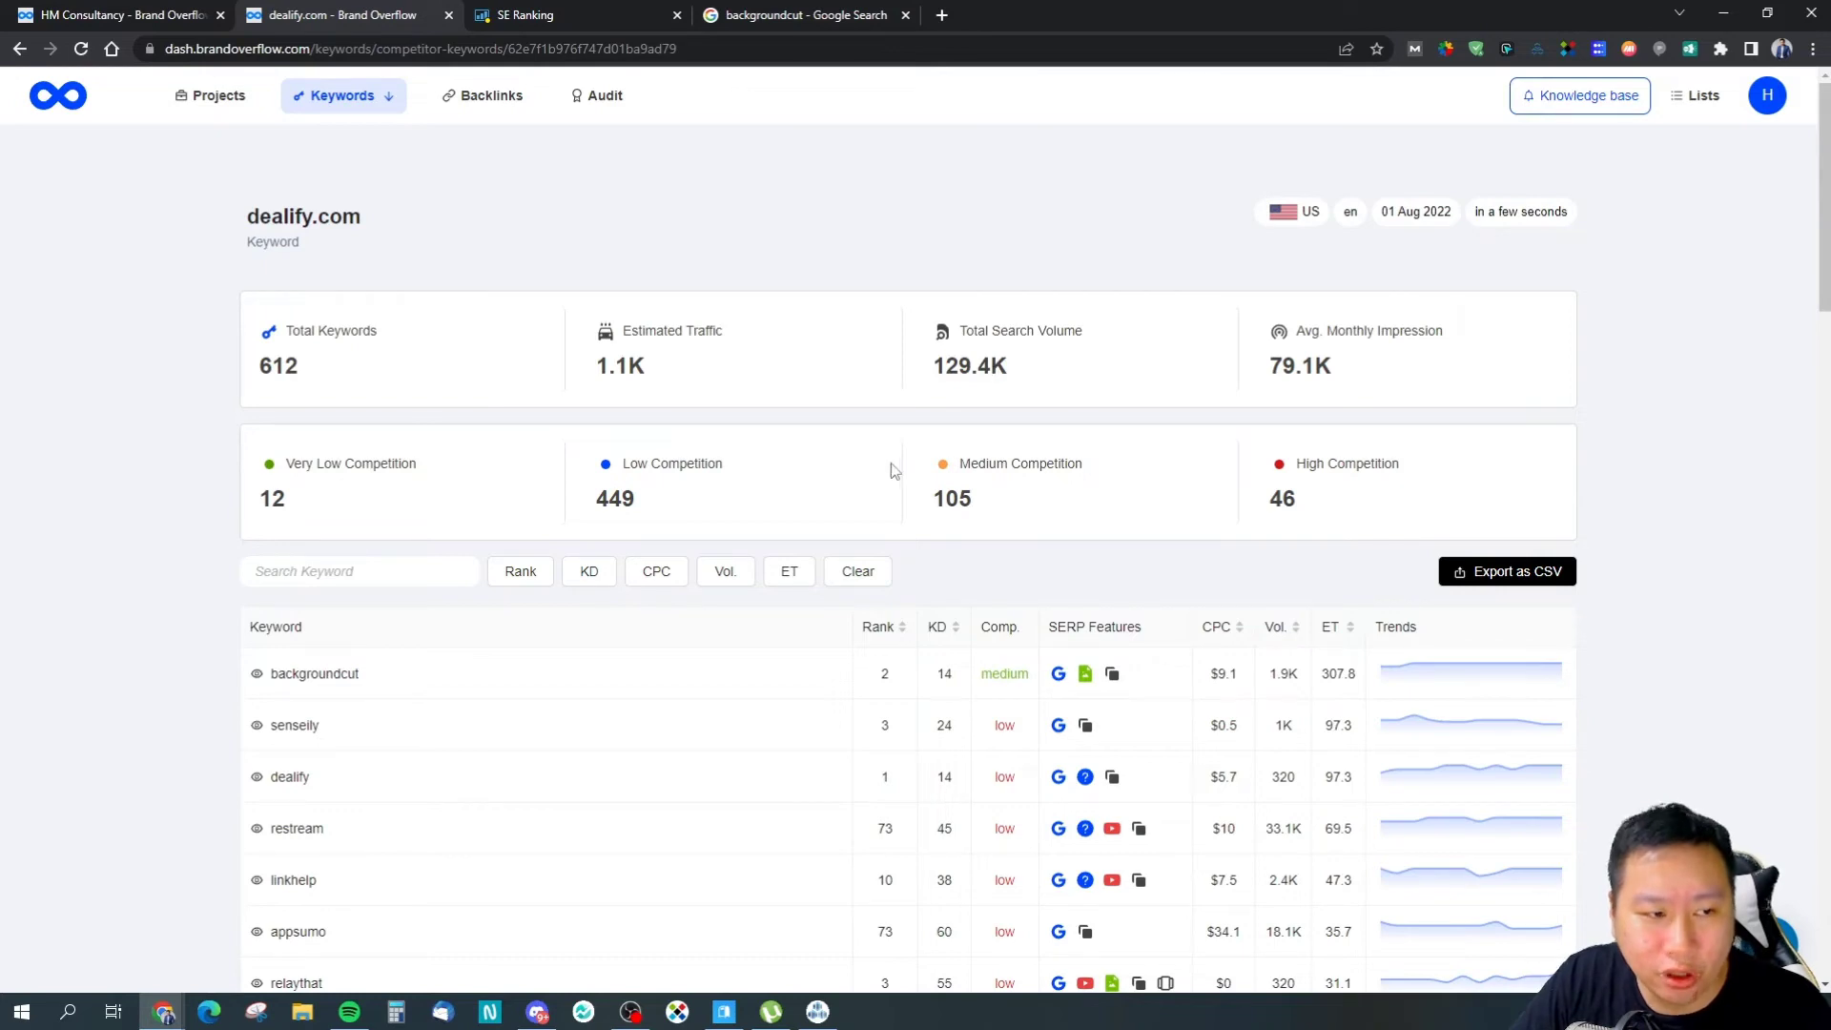
pyautogui.moveTo(940, 370); pyautogui.dragTo(1013, 370)
pyautogui.click(1018, 370)
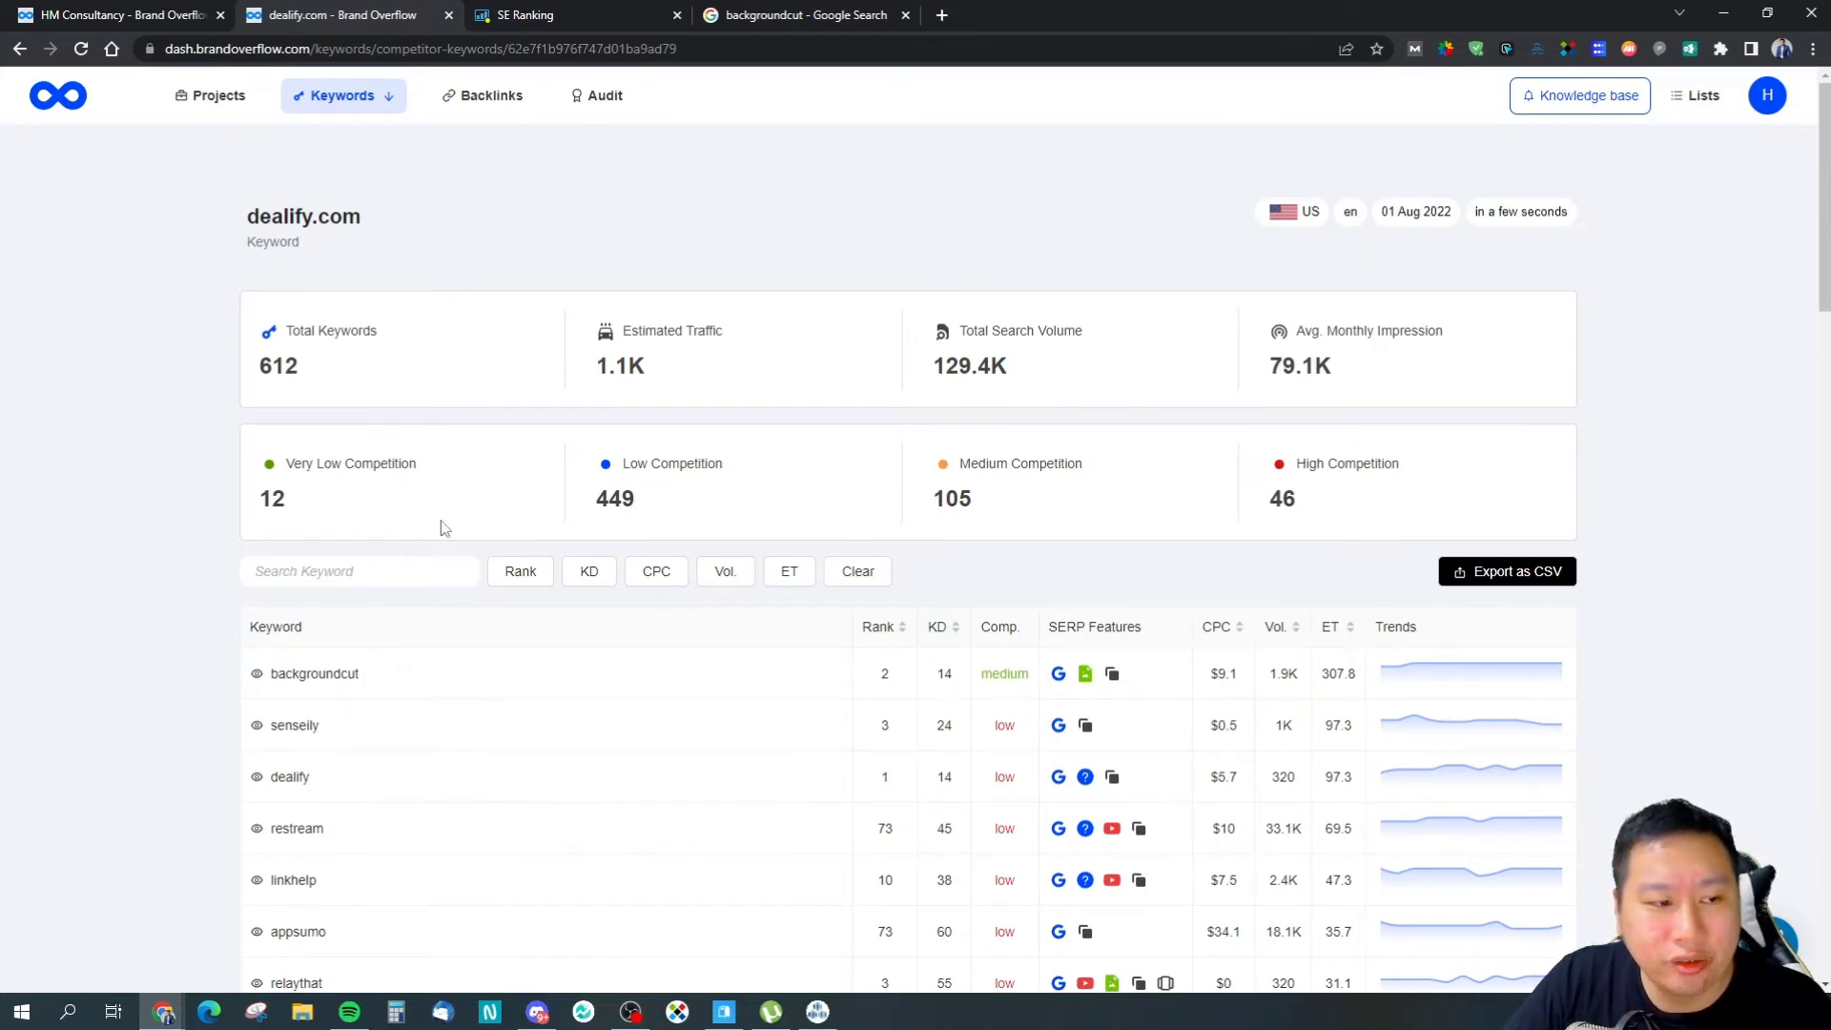
# Step: Examine the very low, medium and high competition counts and compare them with the keyword list's competition column
pyautogui.moveTo(315, 465); pyautogui.dragTo(418, 464)
pyautogui.click(327, 502)
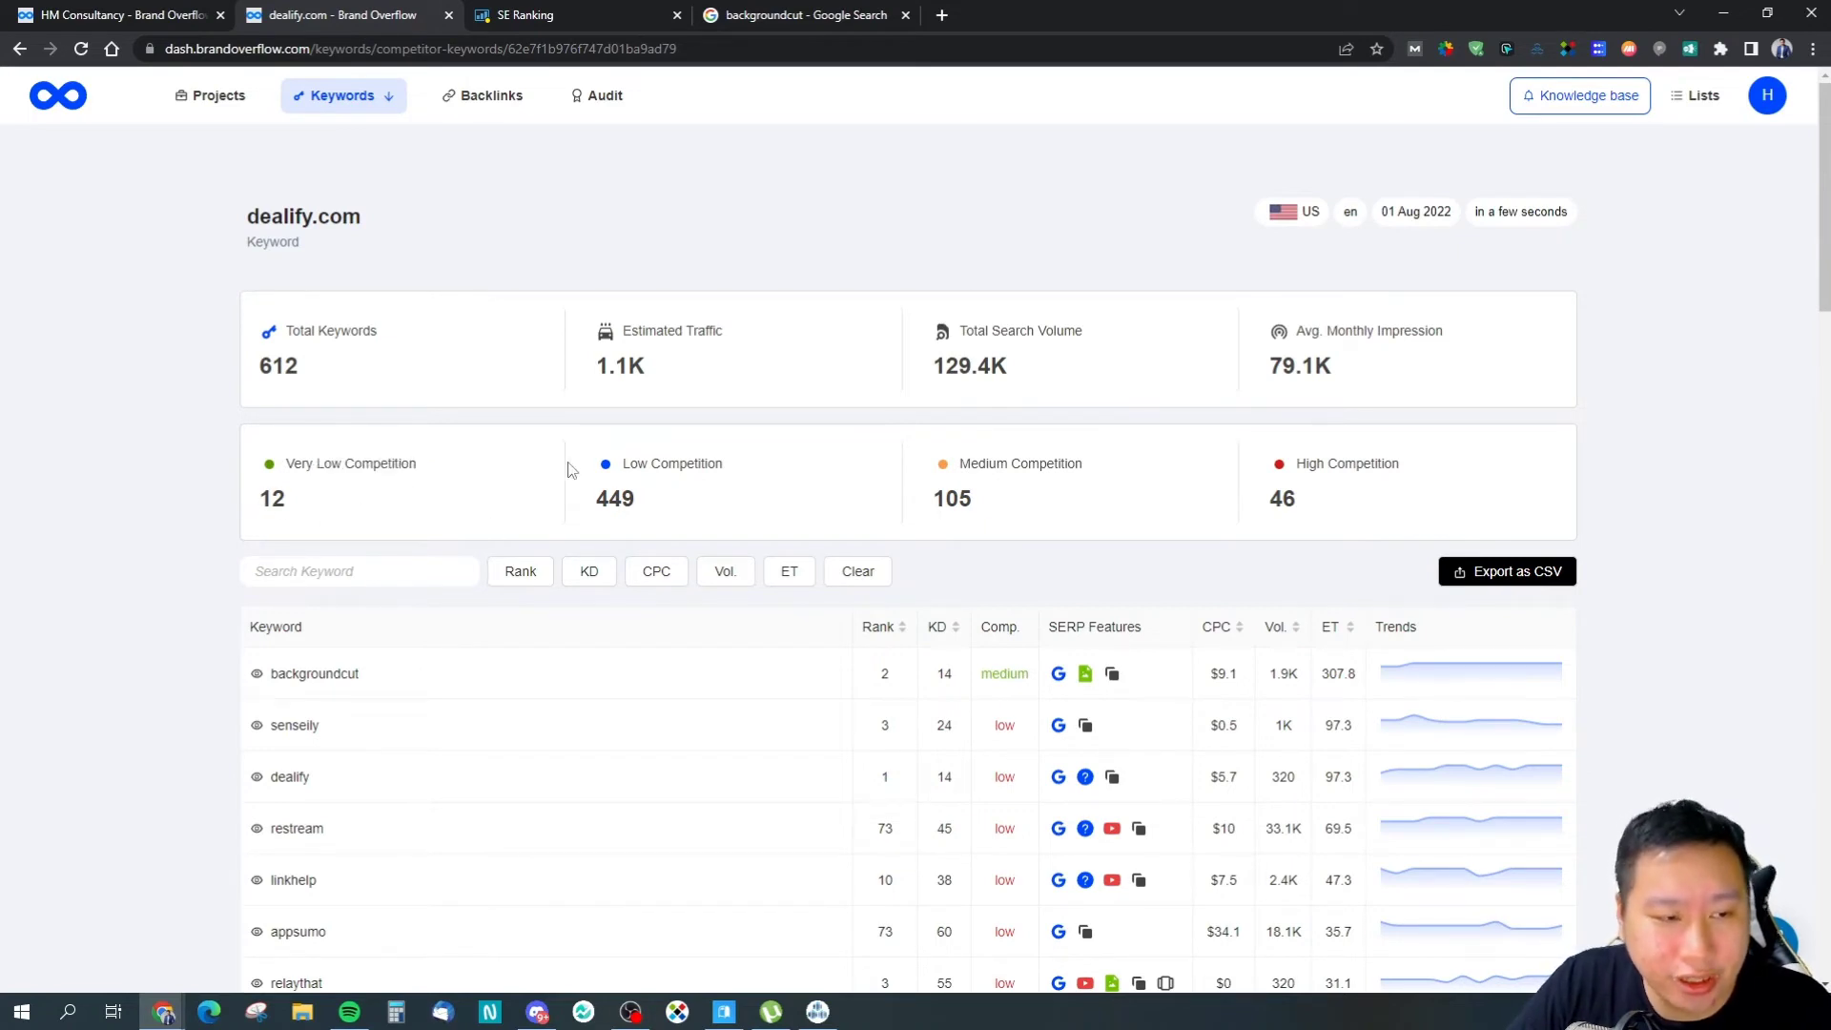
pyautogui.moveTo(1064, 465); pyautogui.dragTo(1093, 510)
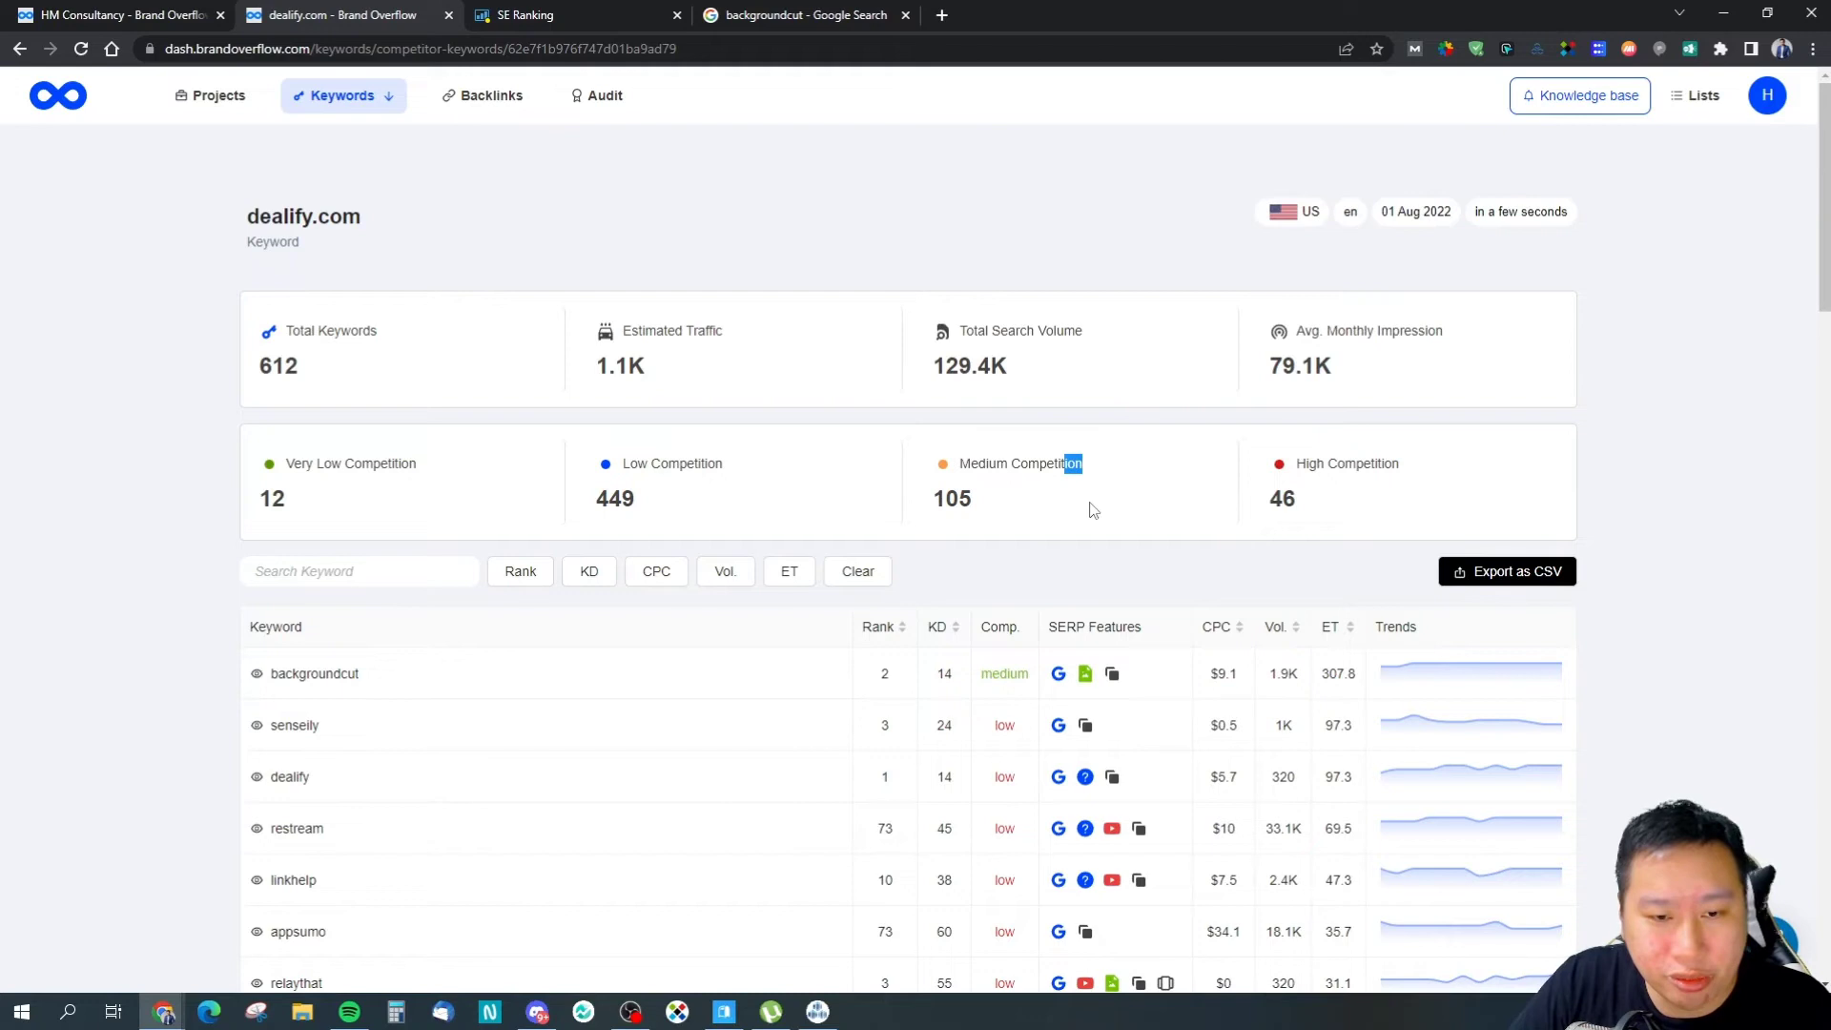
pyautogui.doubleClick(1277, 506)
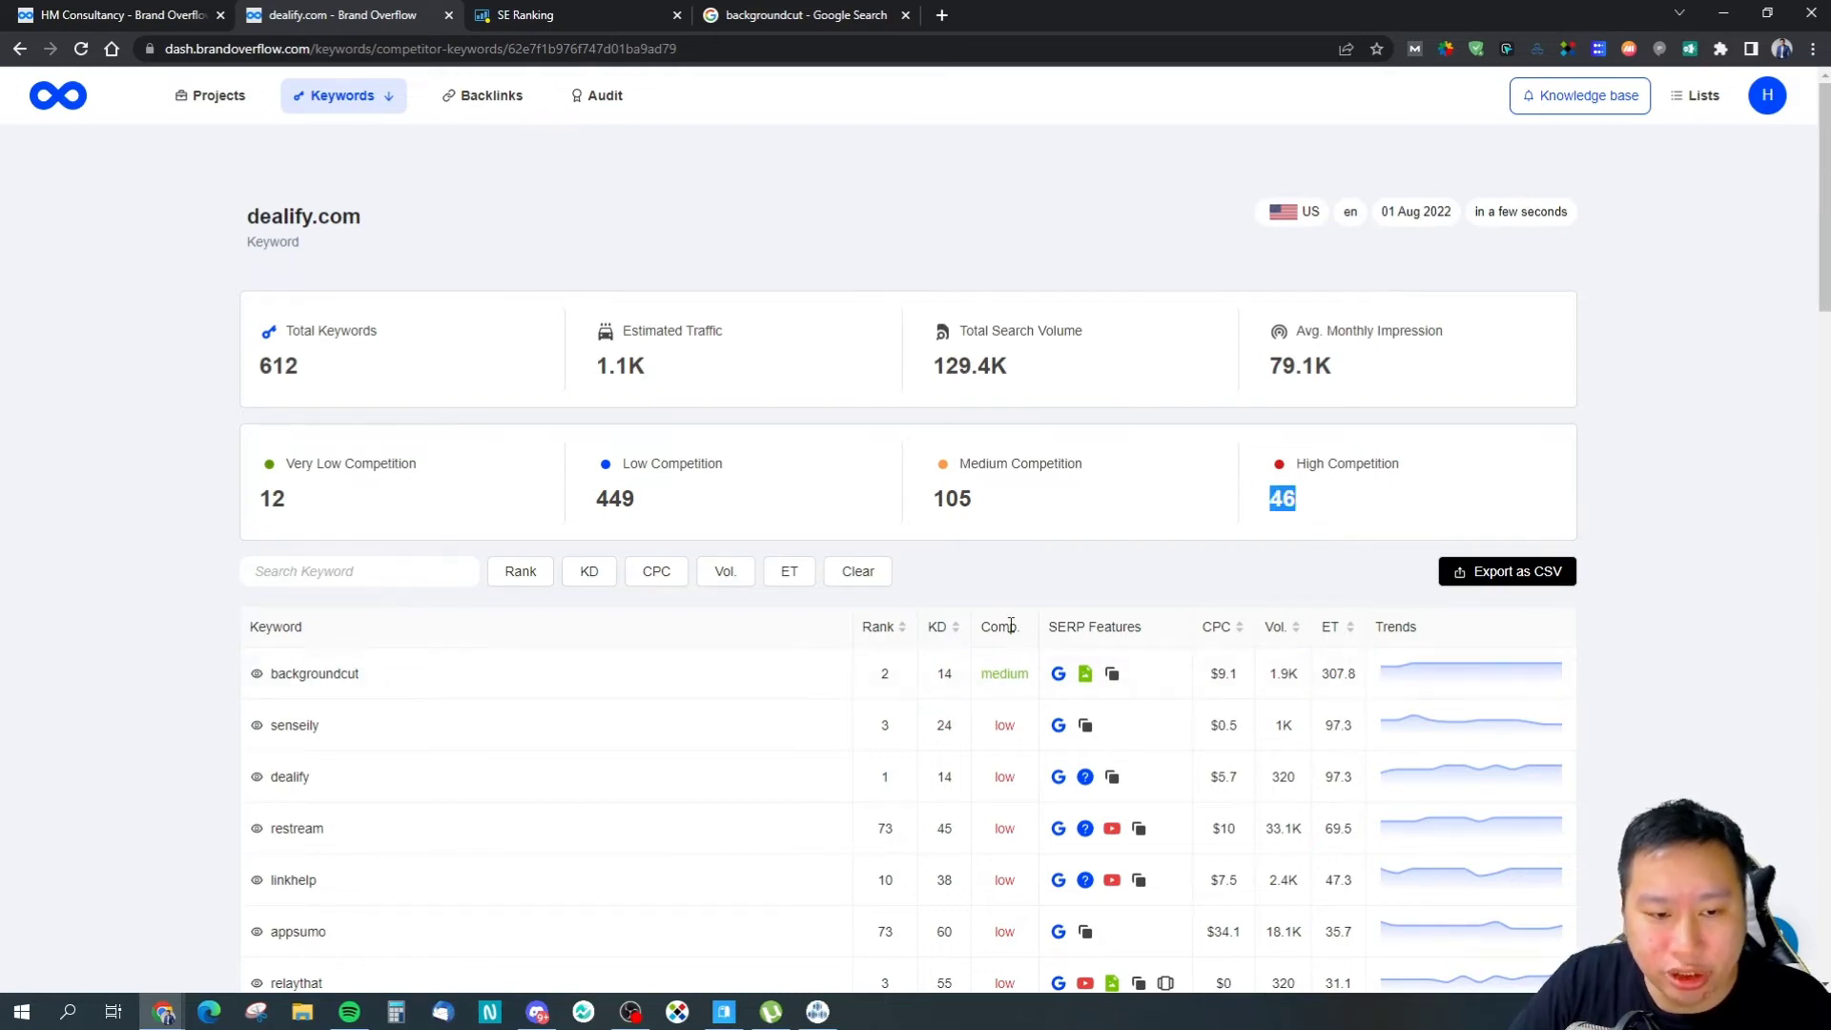
pyautogui.scroll(-5, 1024, 622)
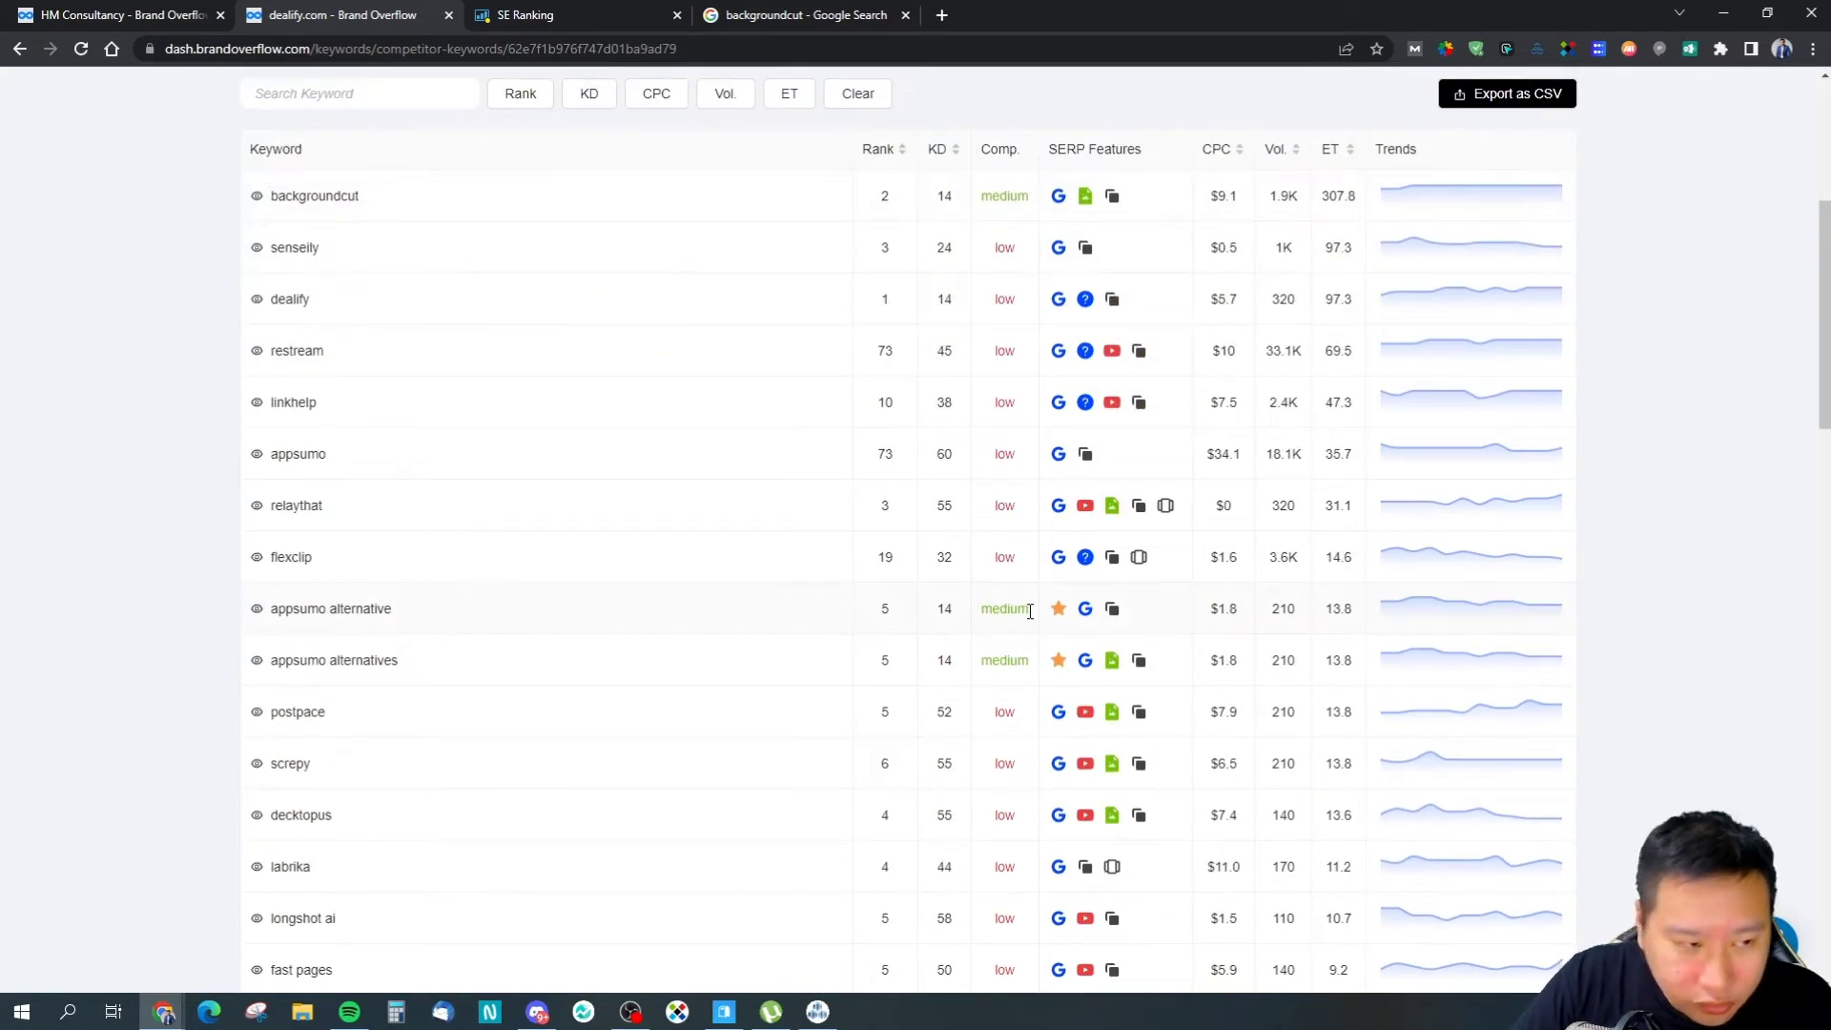
pyautogui.scroll(5, 1030, 612)
pyautogui.click(1612, 456)
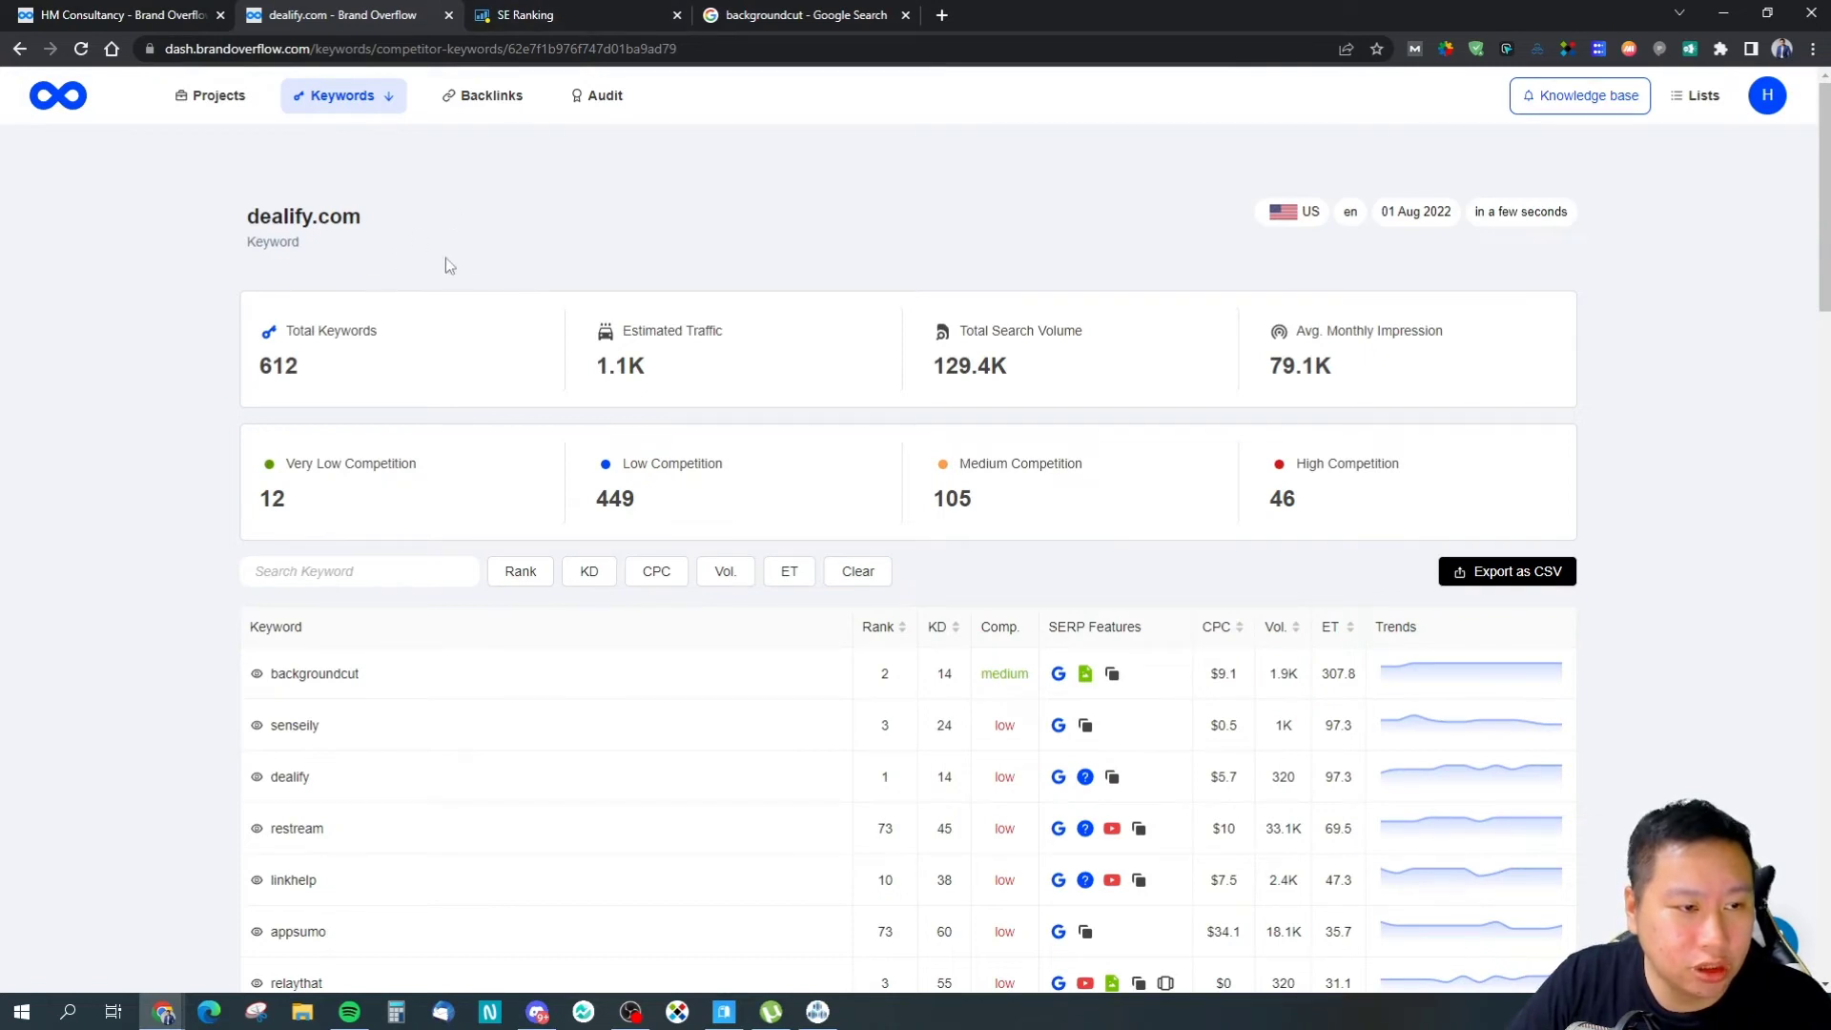
# Step: Review the report's domain name together with its estimated traffic figure
pyautogui.moveTo(292, 221); pyautogui.dragTo(461, 214)
pyautogui.click(477, 225)
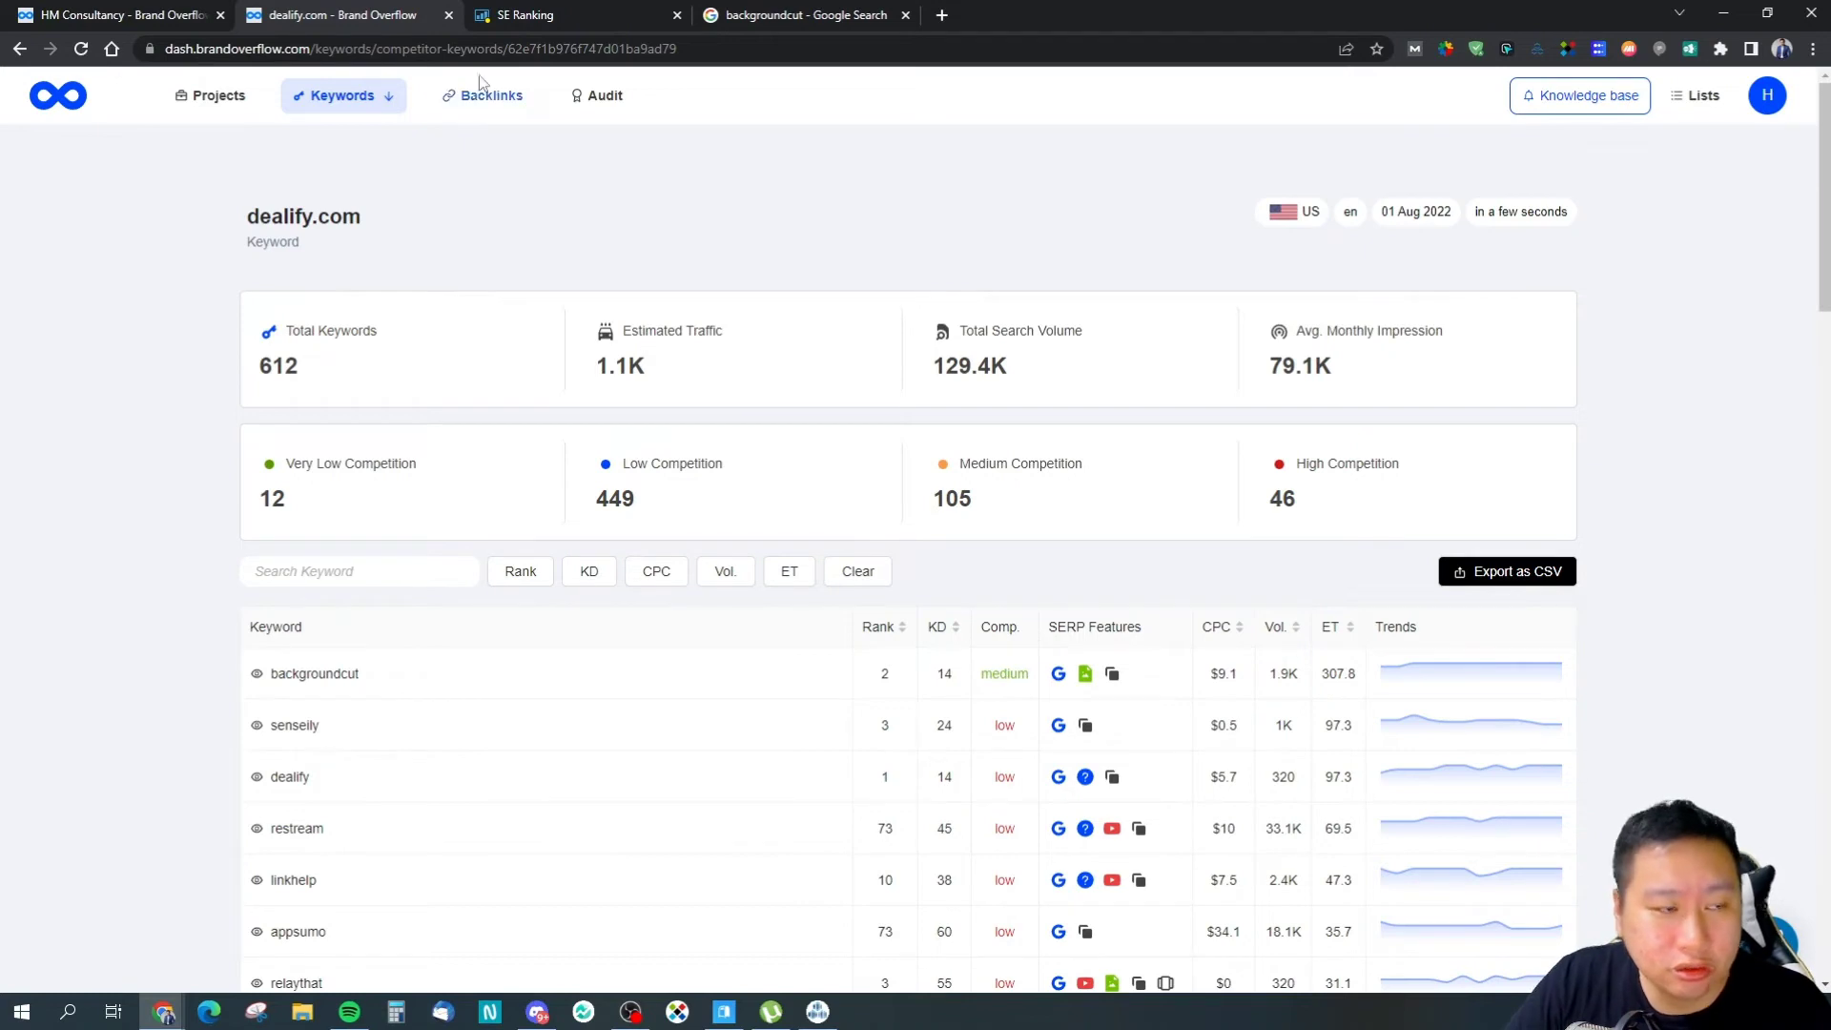
pyautogui.moveTo(577, 369); pyautogui.dragTo(673, 368)
pyautogui.click(656, 377)
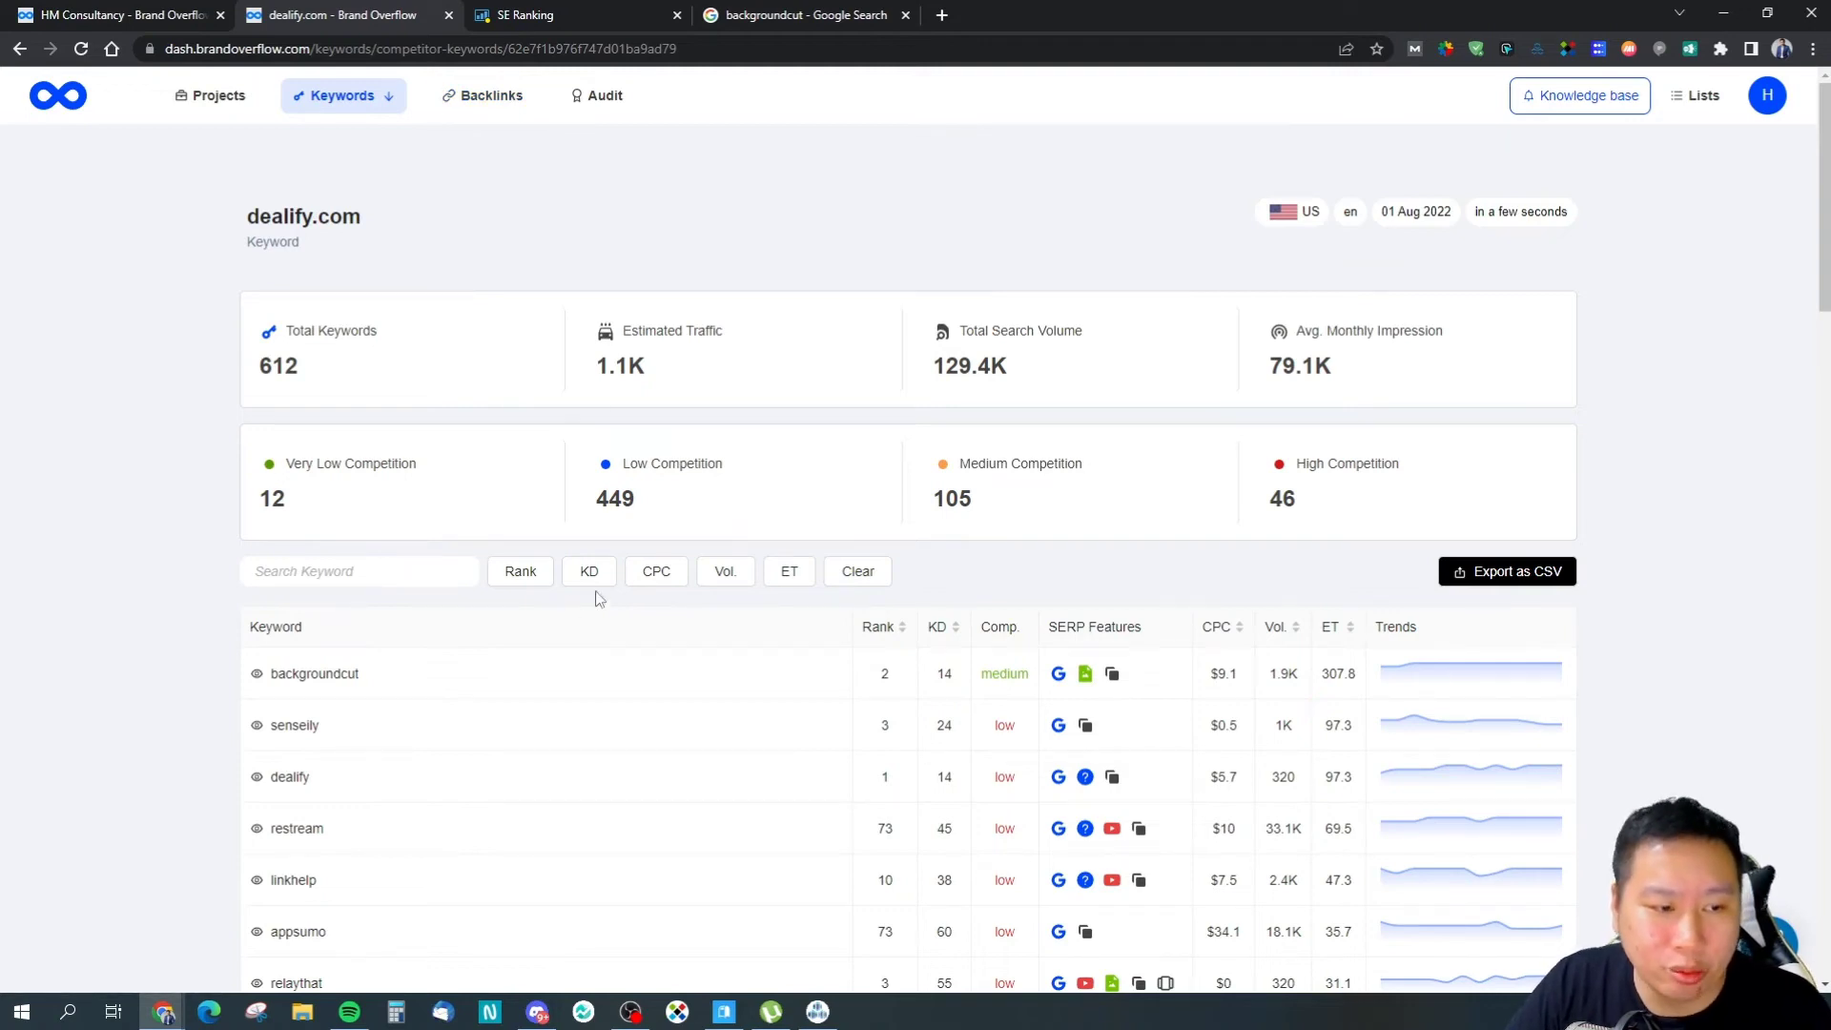
# Step: Check the CPC filter above the keyword list and clear the keyword filters
pyautogui.scroll(-1, 508, 386)
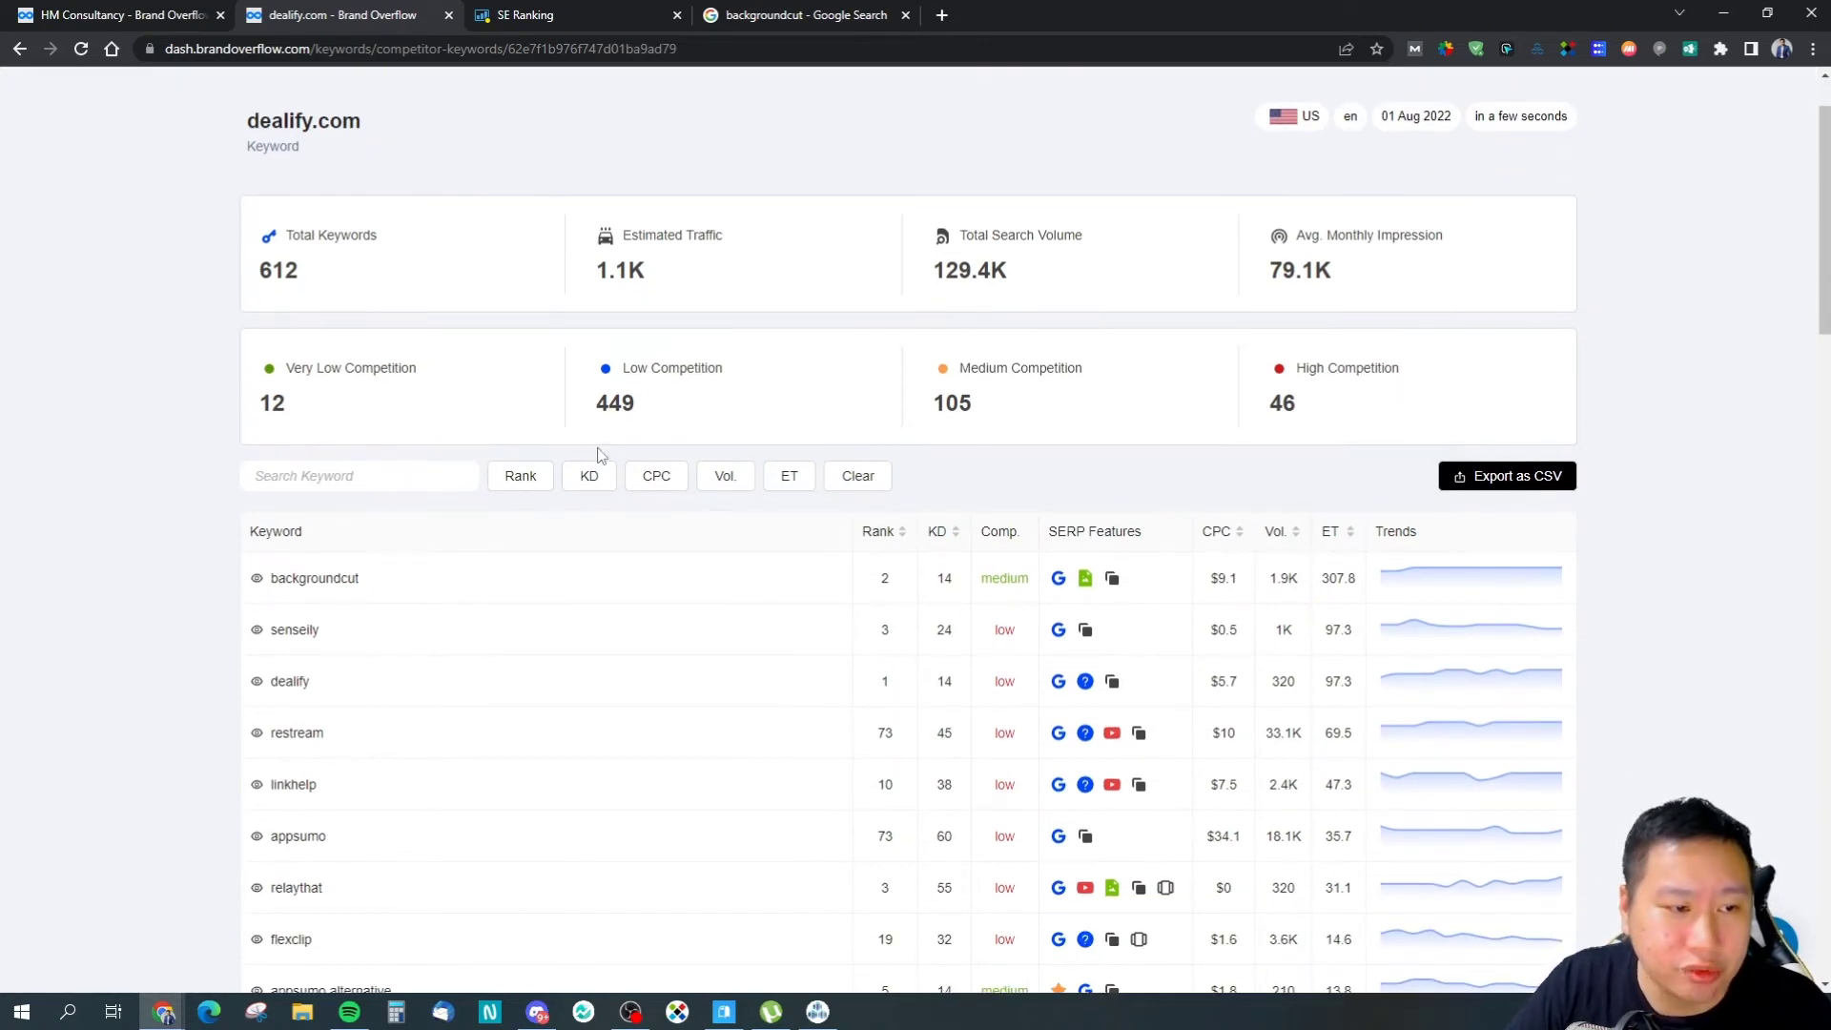
pyautogui.click(661, 488)
pyautogui.click(859, 482)
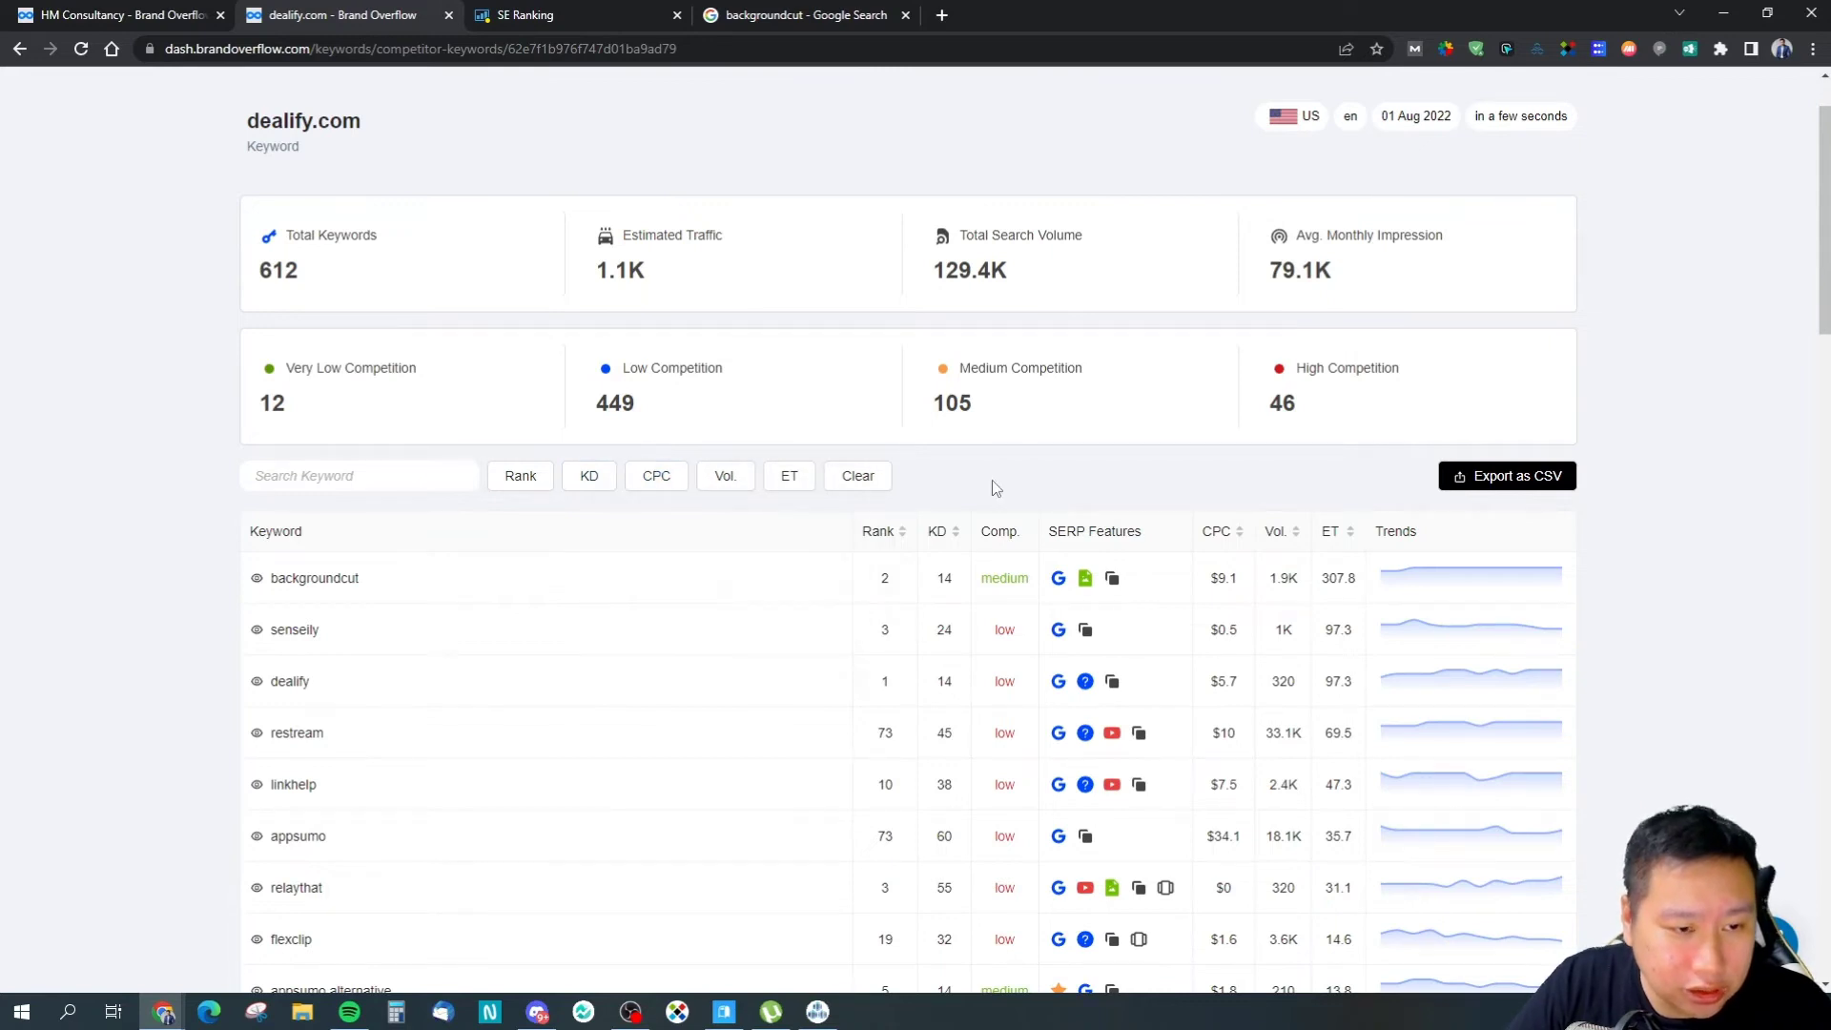
# Step: Look through the Competitors of this Domain table, including ranking positions, estimated traffic and traffic cost
pyautogui.scroll(-20, 1046, 470)
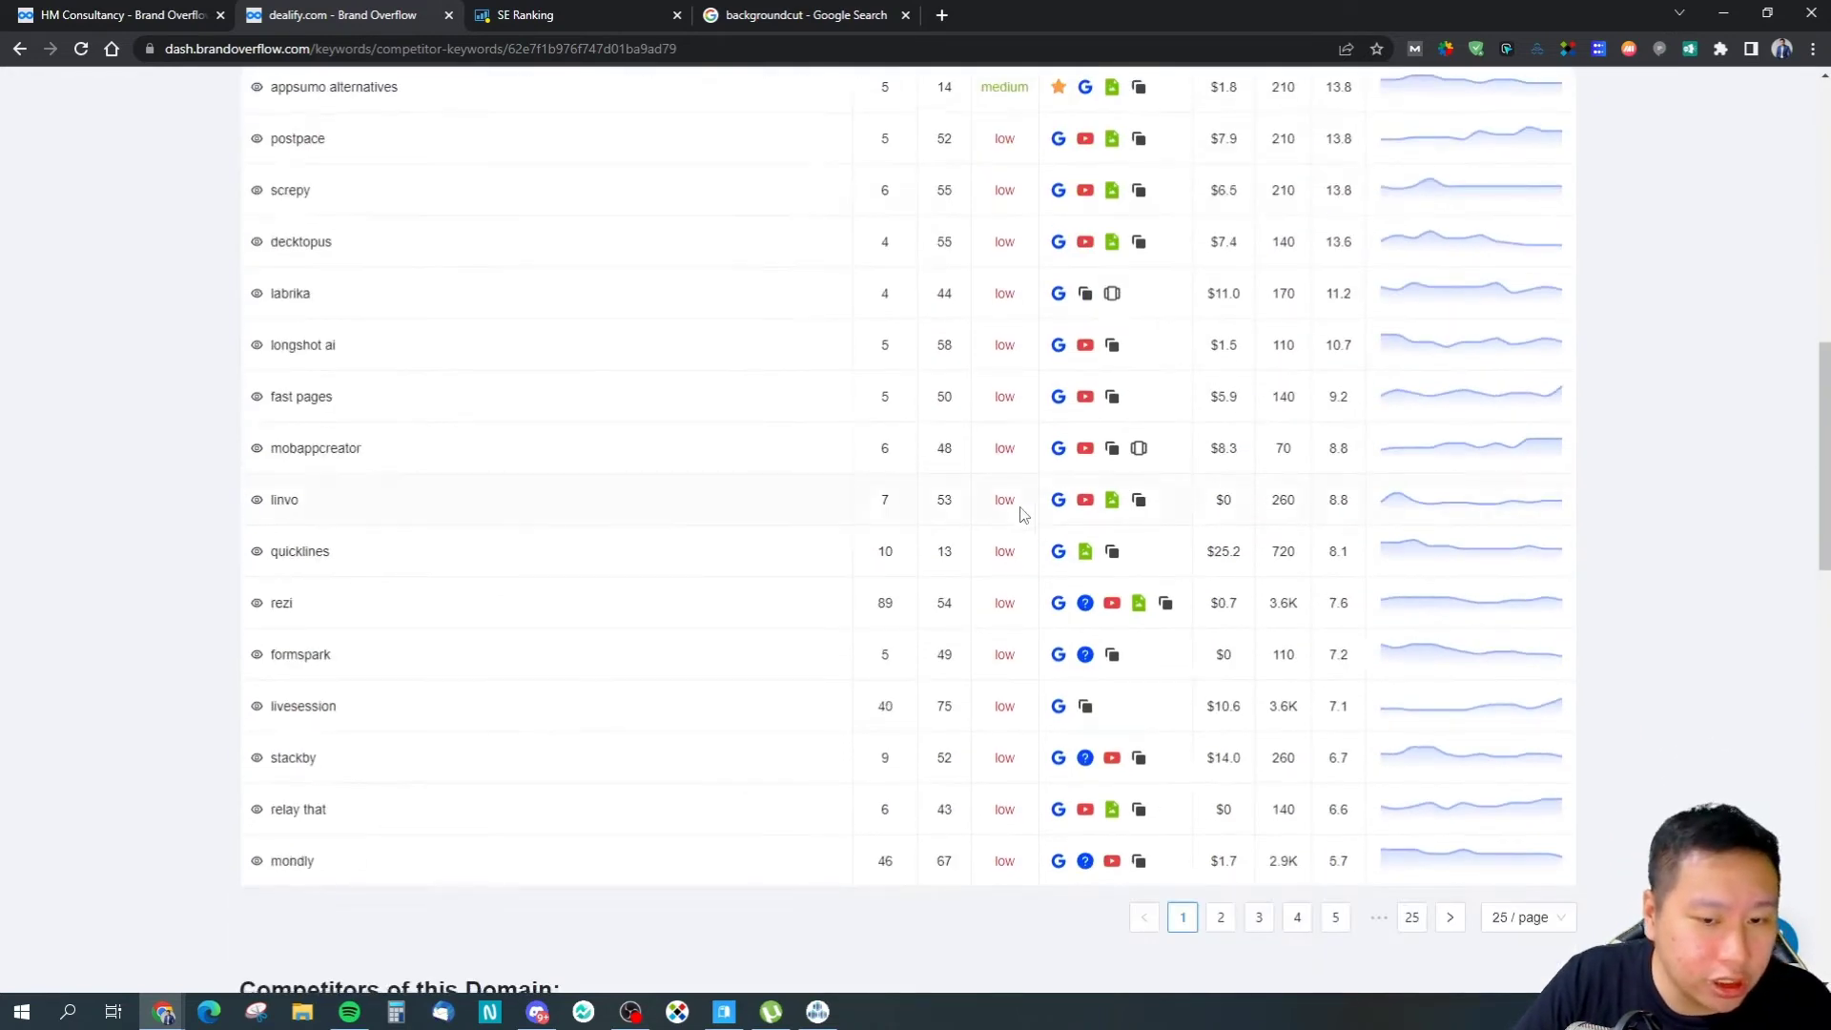
pyautogui.scroll(6, 887, 563)
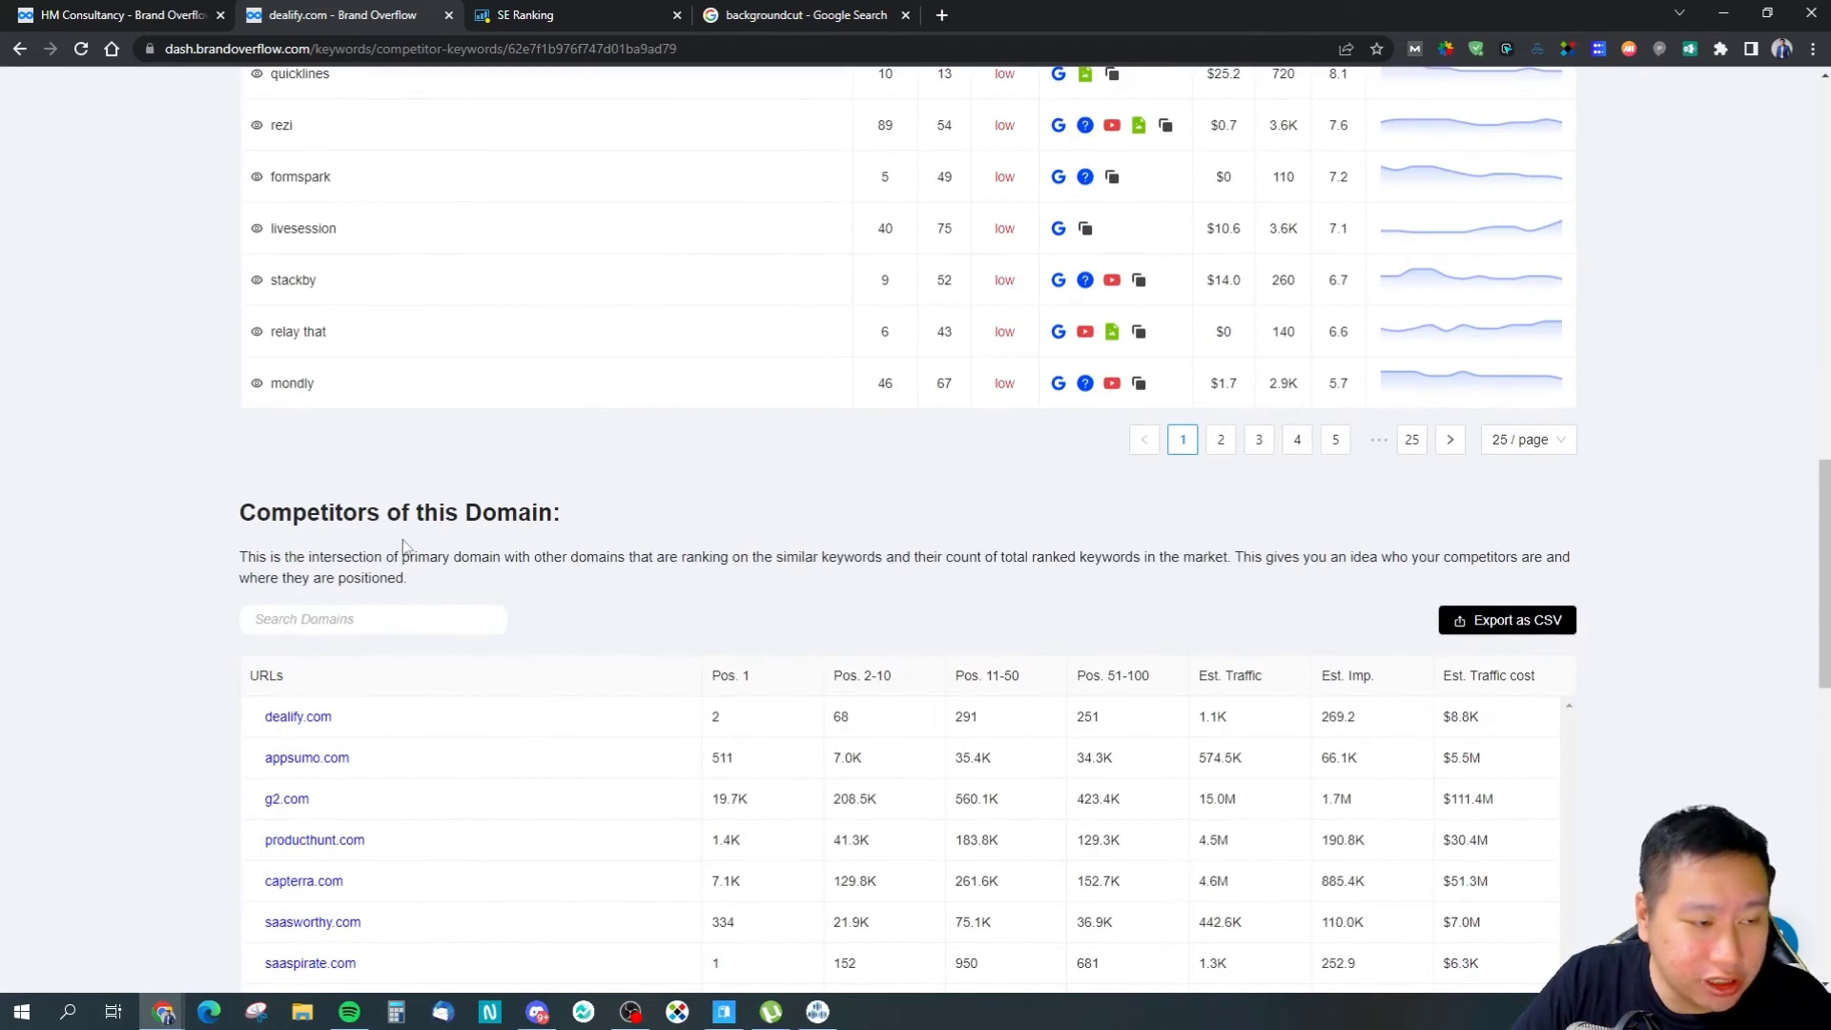
pyautogui.scroll(-5, 406, 550)
pyautogui.scroll(3, 524, 382)
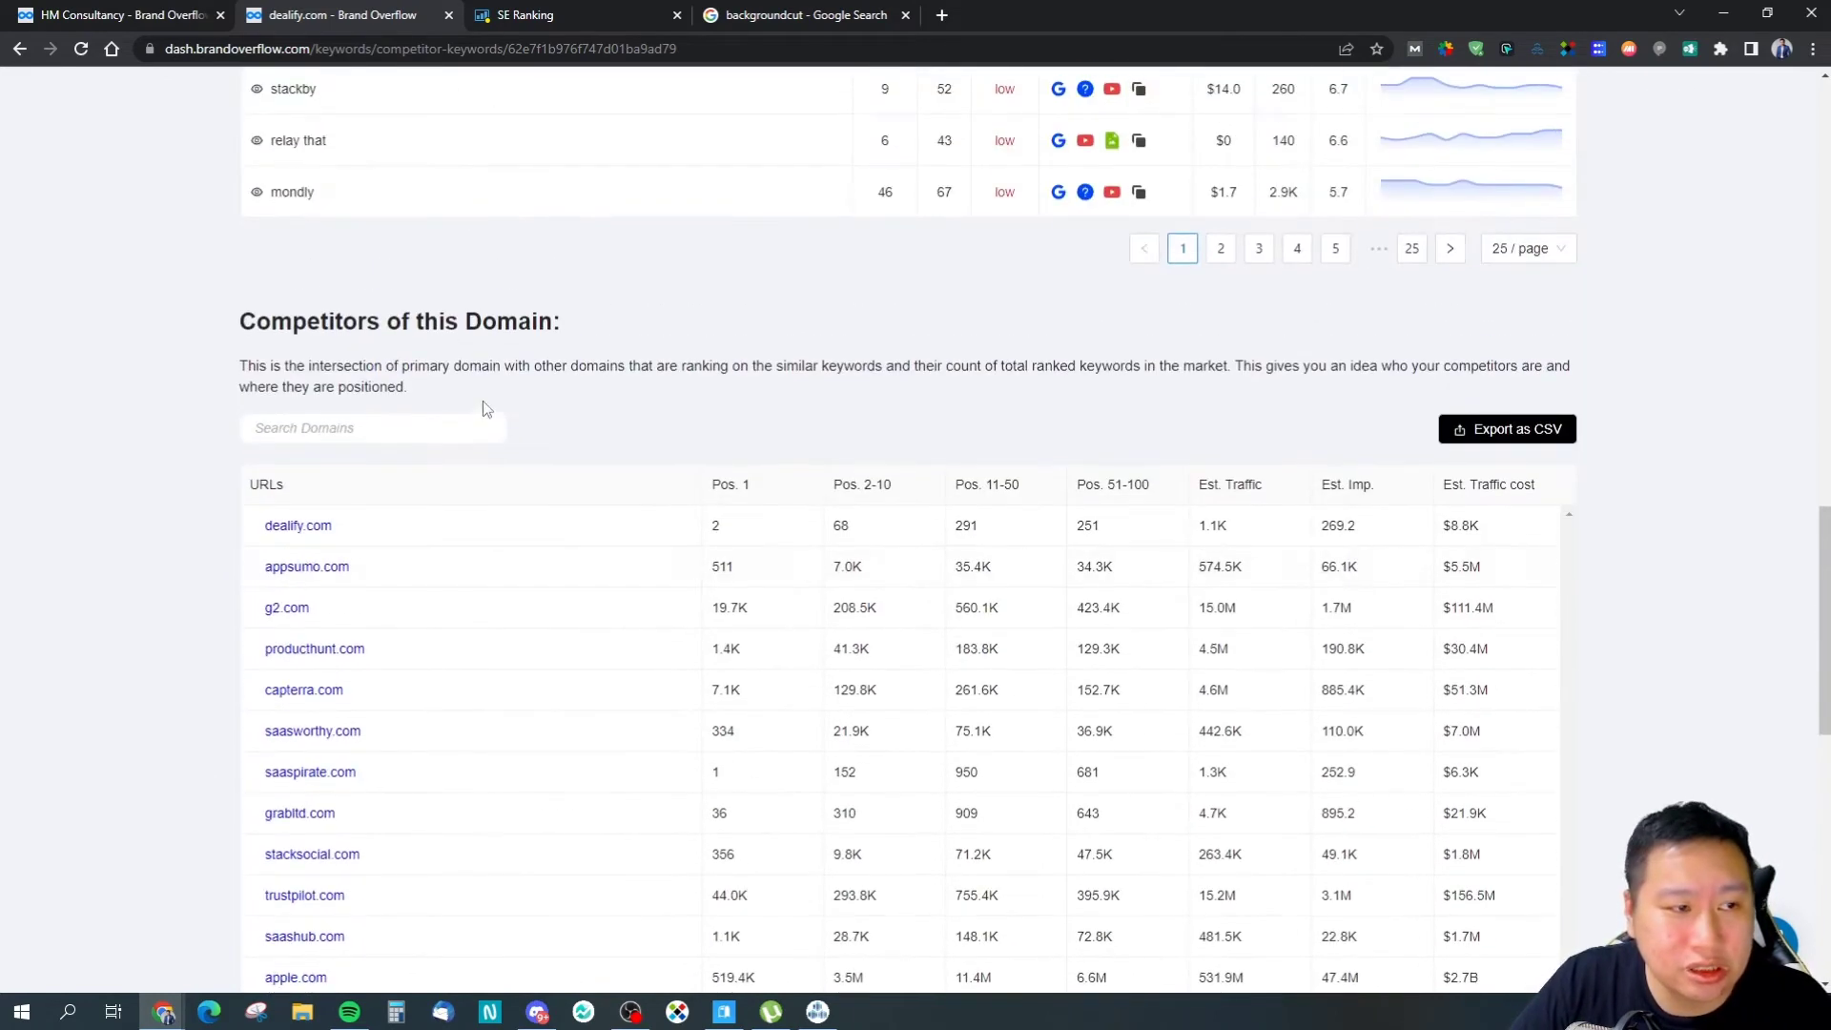
pyautogui.scroll(-2, 420, 496)
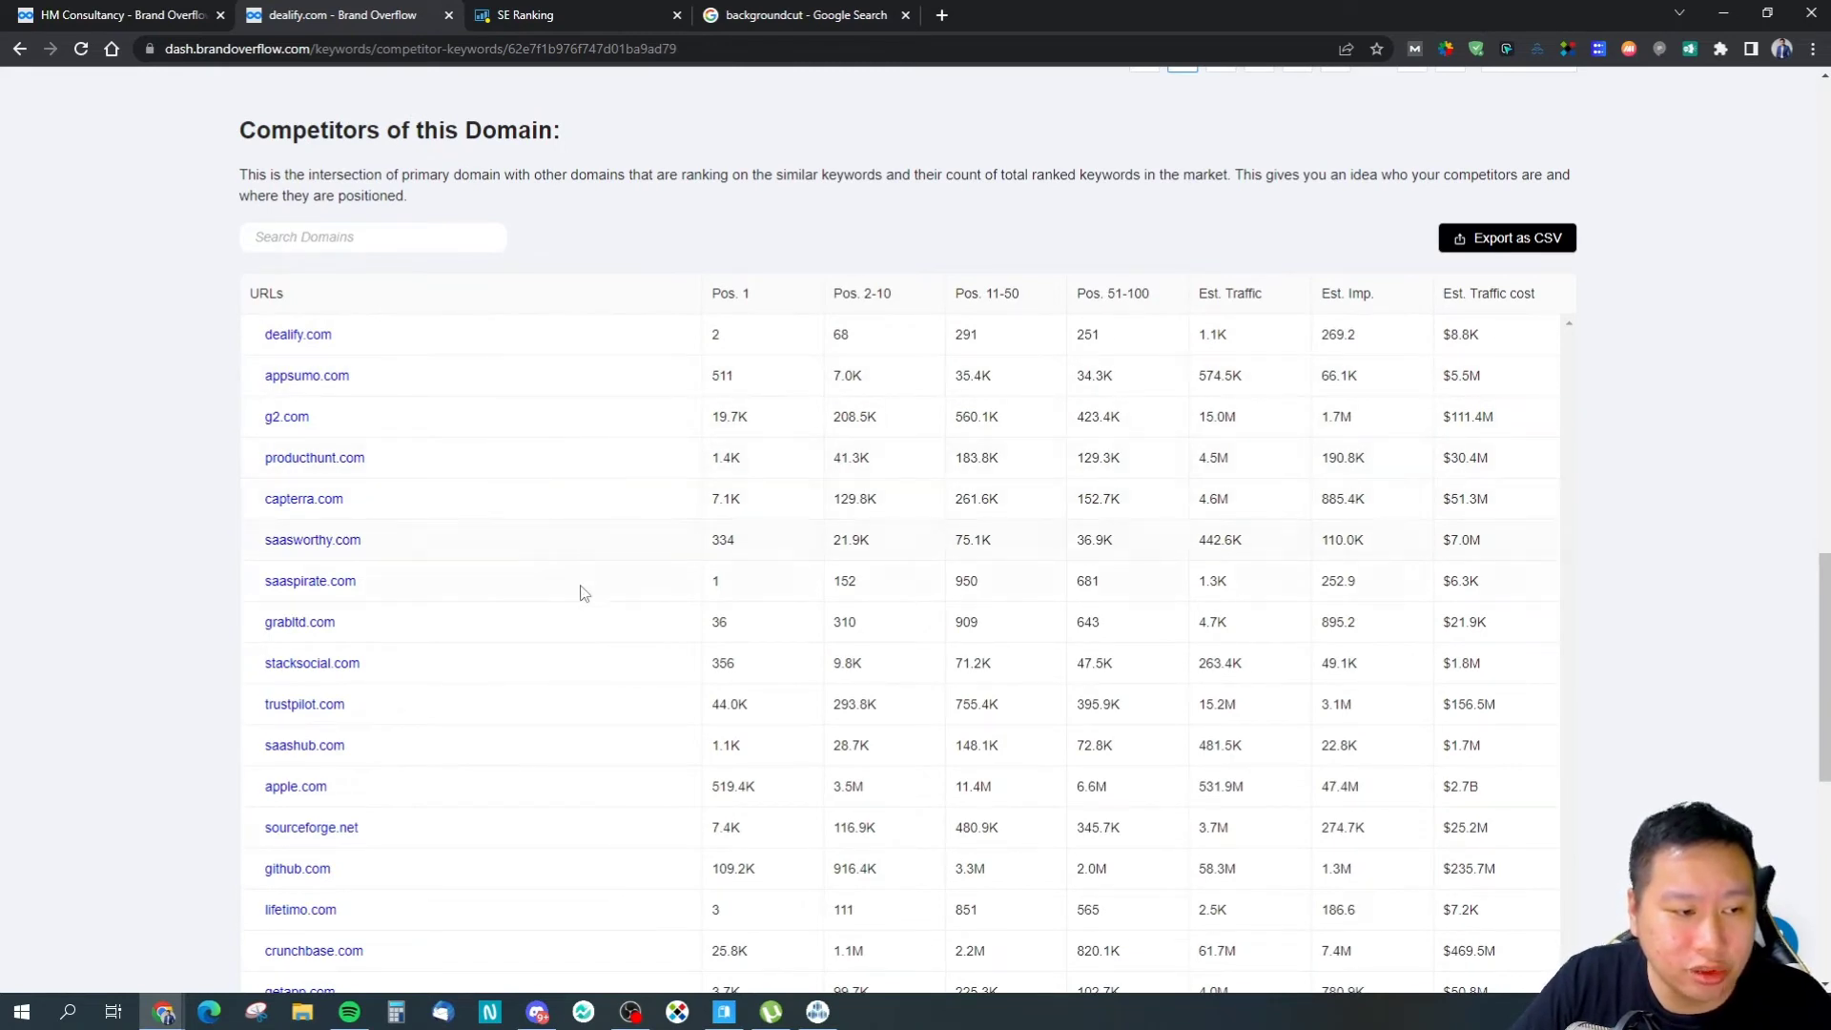
pyautogui.scroll(-3, 748, 641)
pyautogui.scroll(3, 887, 436)
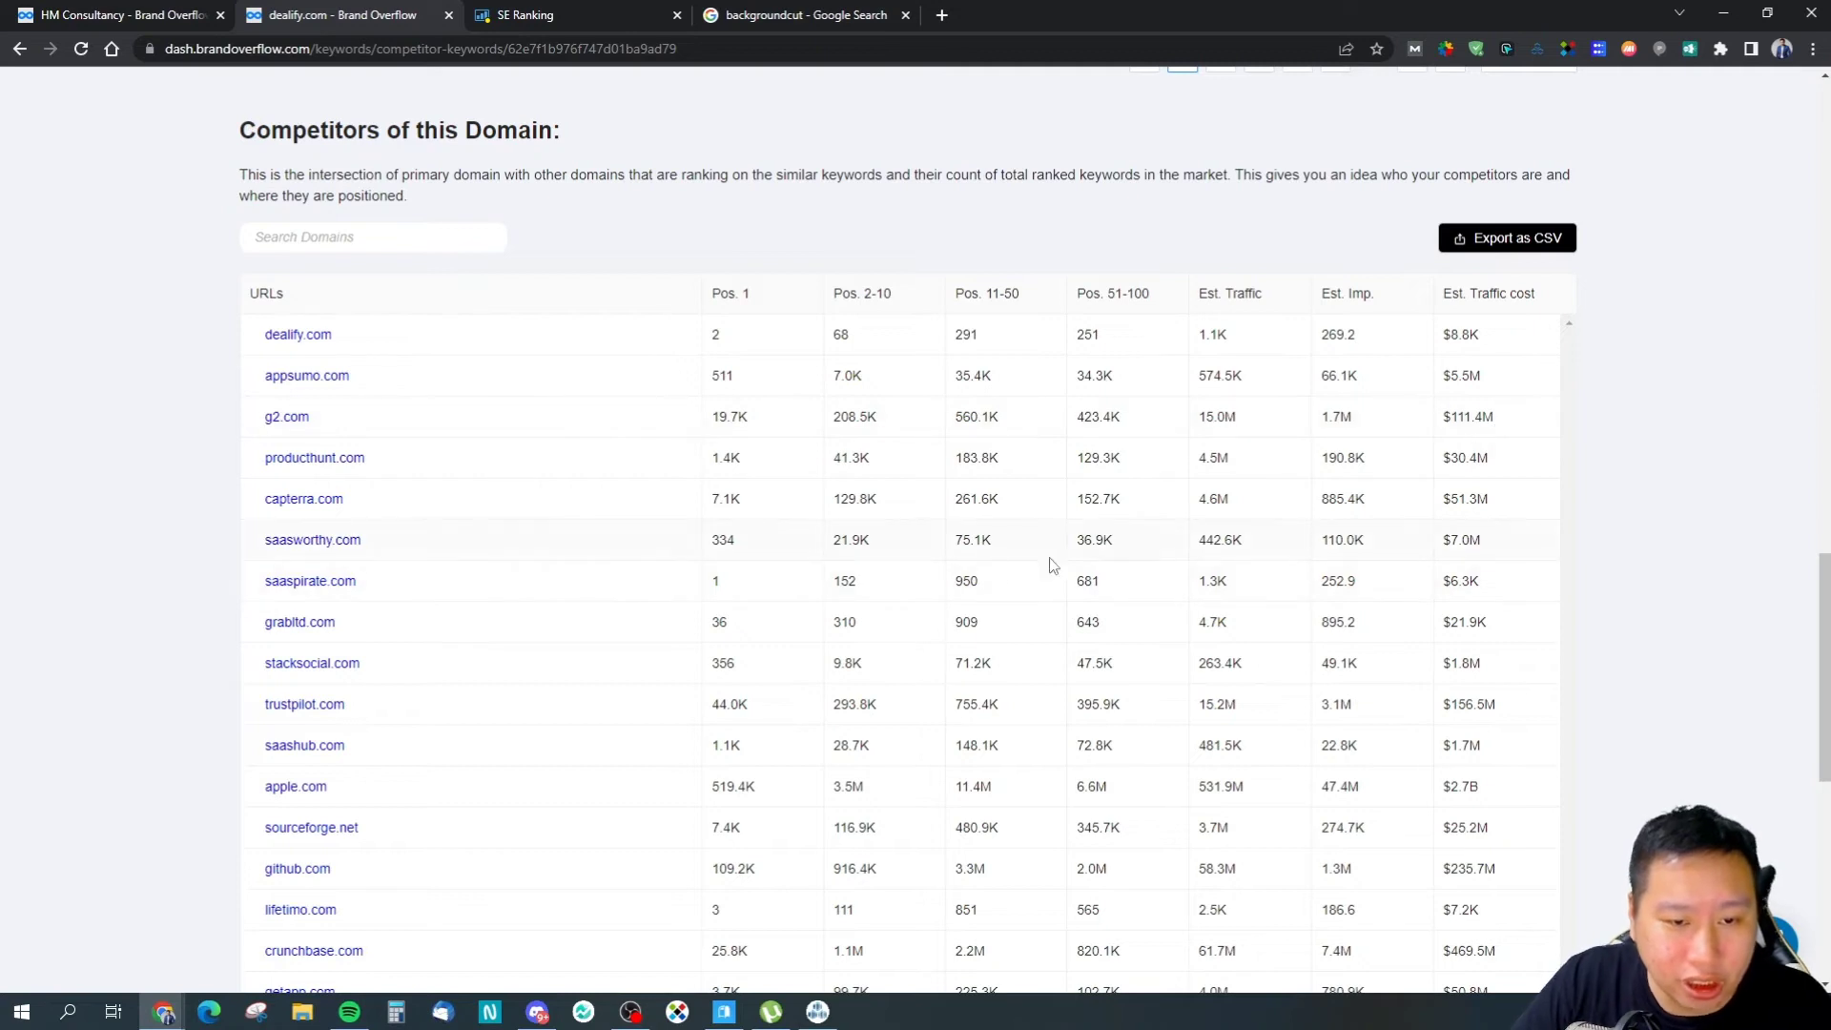
# Step: Look through the remaining domains on the first page of the Competitors of this Domain table
pyautogui.scroll(-8, 1188, 595)
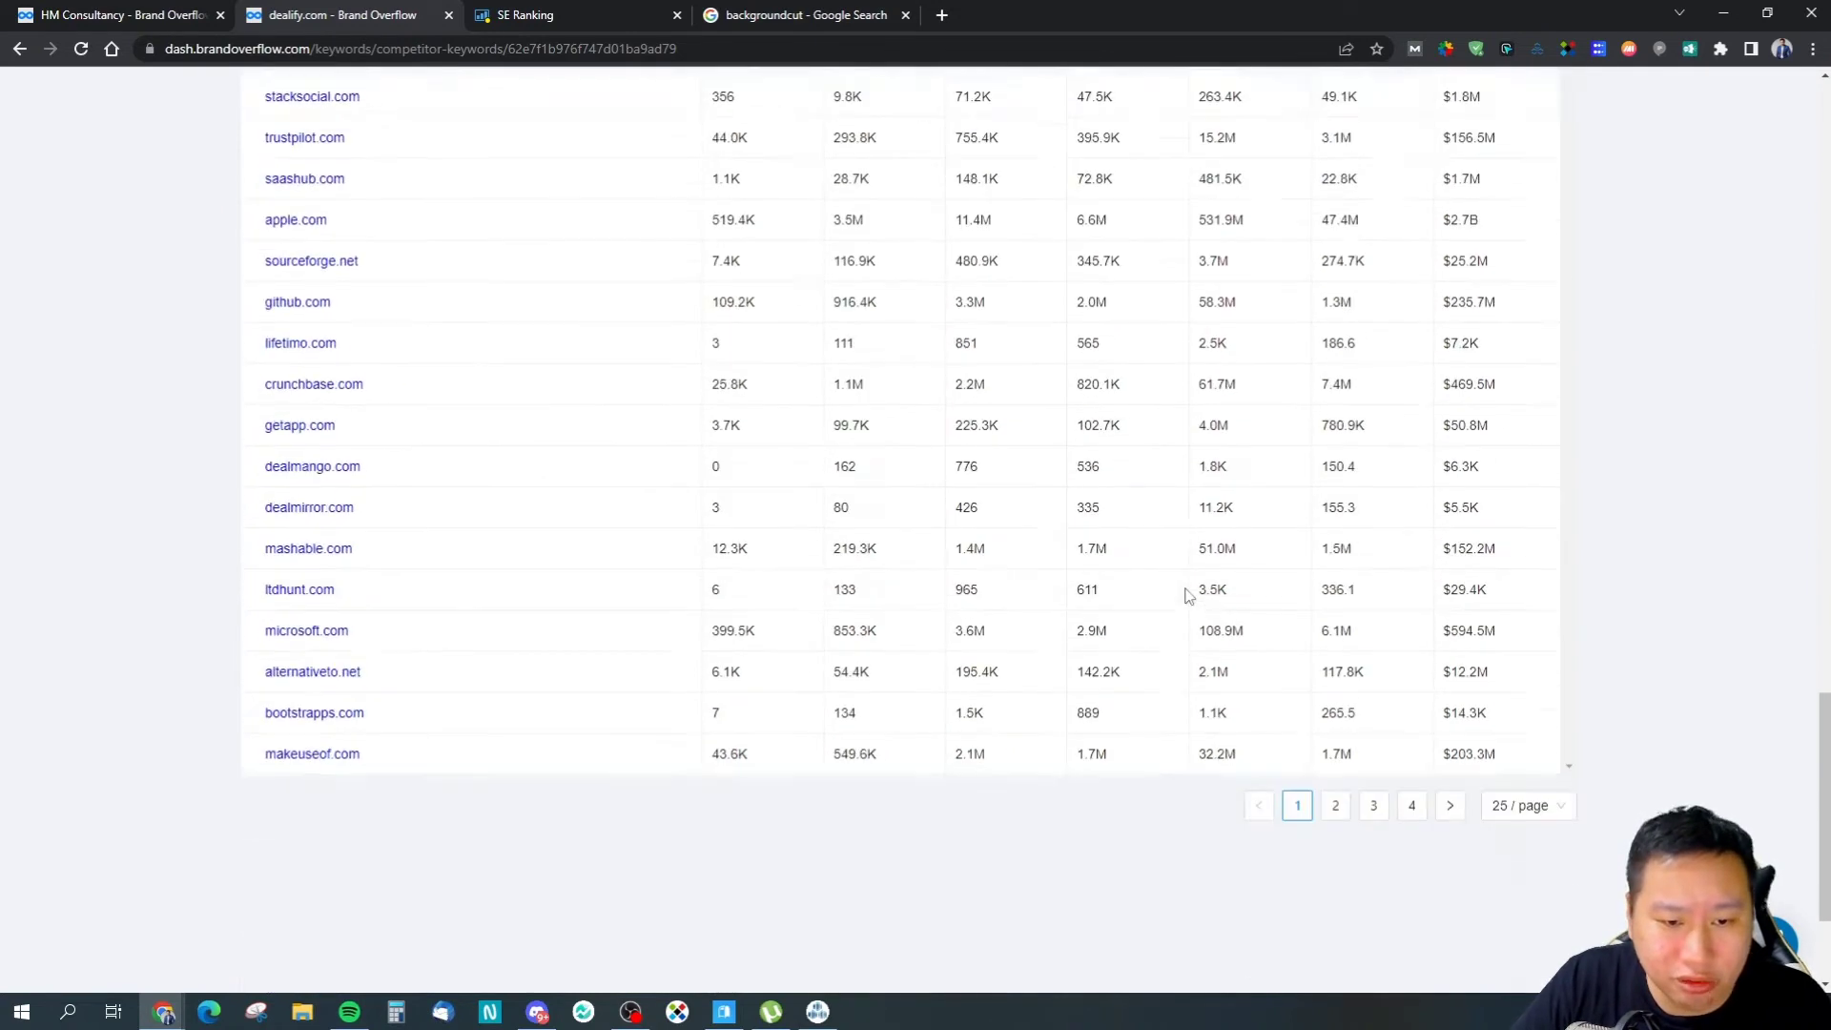
pyautogui.scroll(14, 1268, 605)
pyautogui.scroll(15, 1259, 611)
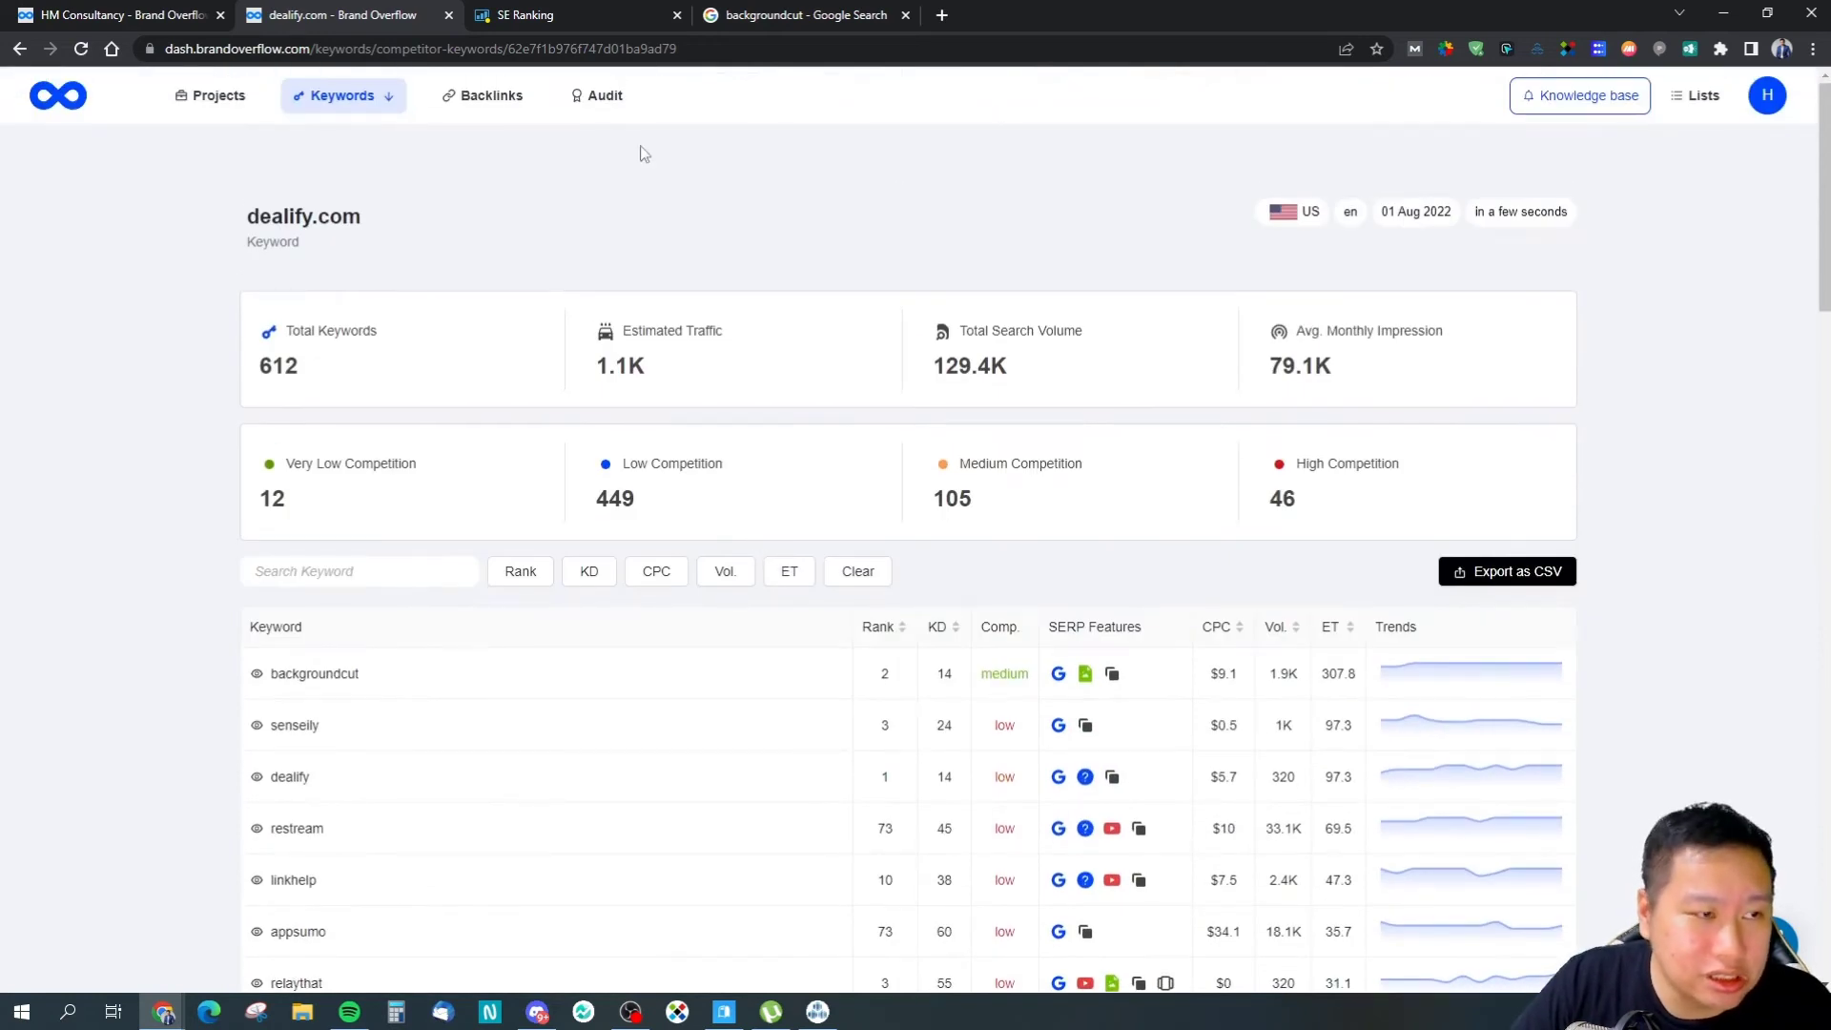
# Step: Submit dealify.com to the Backlink Checker for a new backlink report
pyautogui.click(493, 98)
pyautogui.click(578, 295)
pyautogui.write('lai')
pyautogui.press('BackSpace')
pyautogui.press('BackSpace')
pyautogui.press('BackSpace')
pyautogui.write('dealify.com')
pyautogui.press('Return')
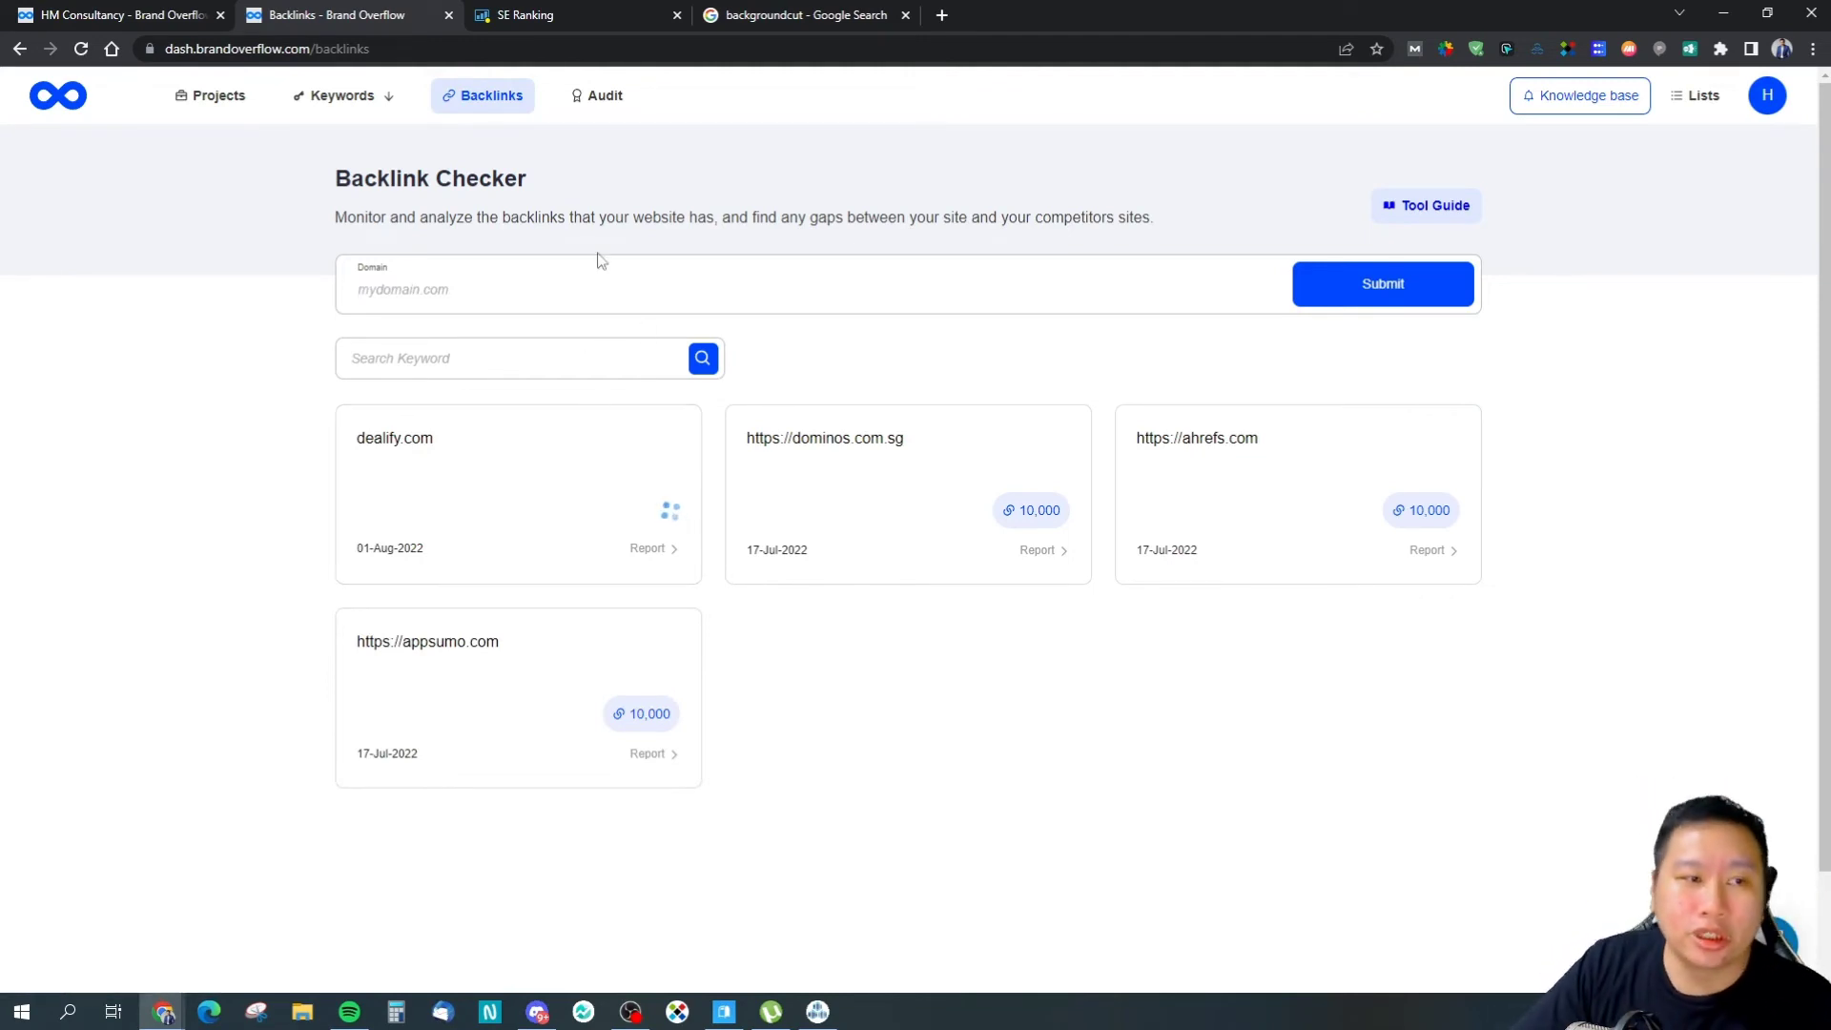
# Step: Go to the SEO Audit tool and open the decisivemarketer.com audit report dated 29-Jul-2022
pyautogui.click(132, 12)
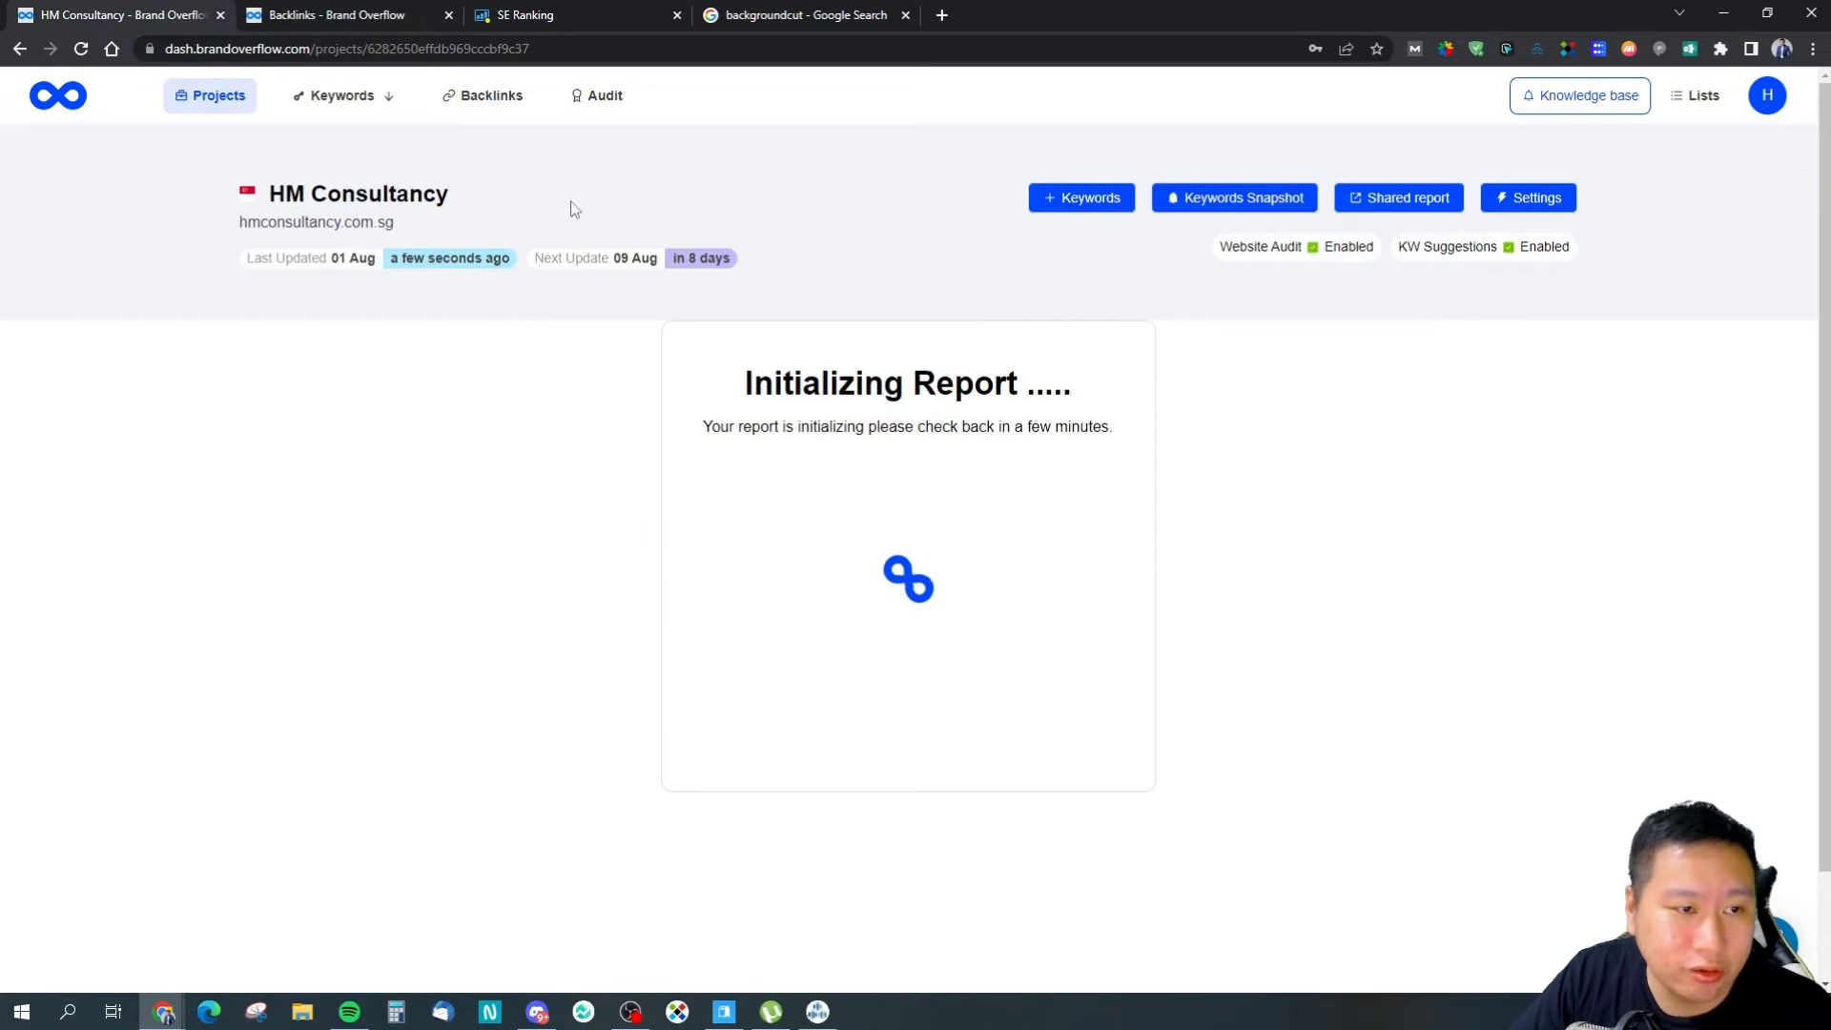
pyautogui.click(597, 96)
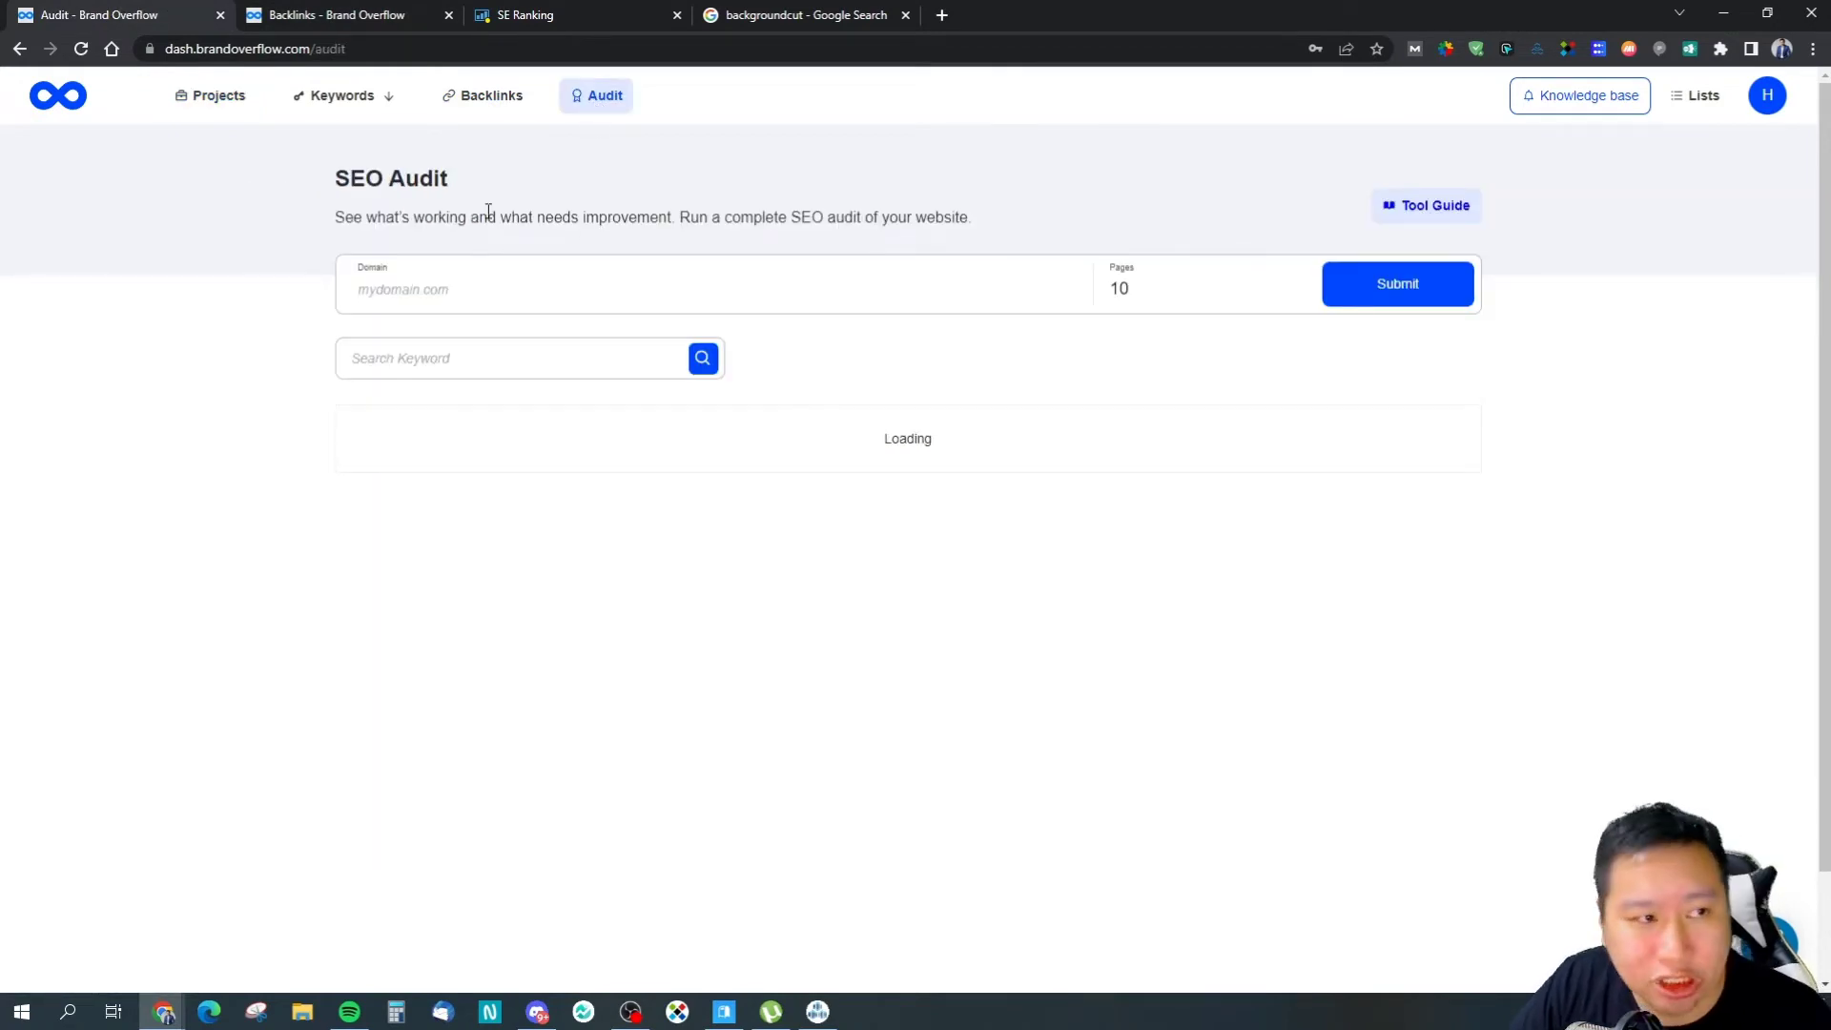
pyautogui.click(343, 13)
pyautogui.click(110, 12)
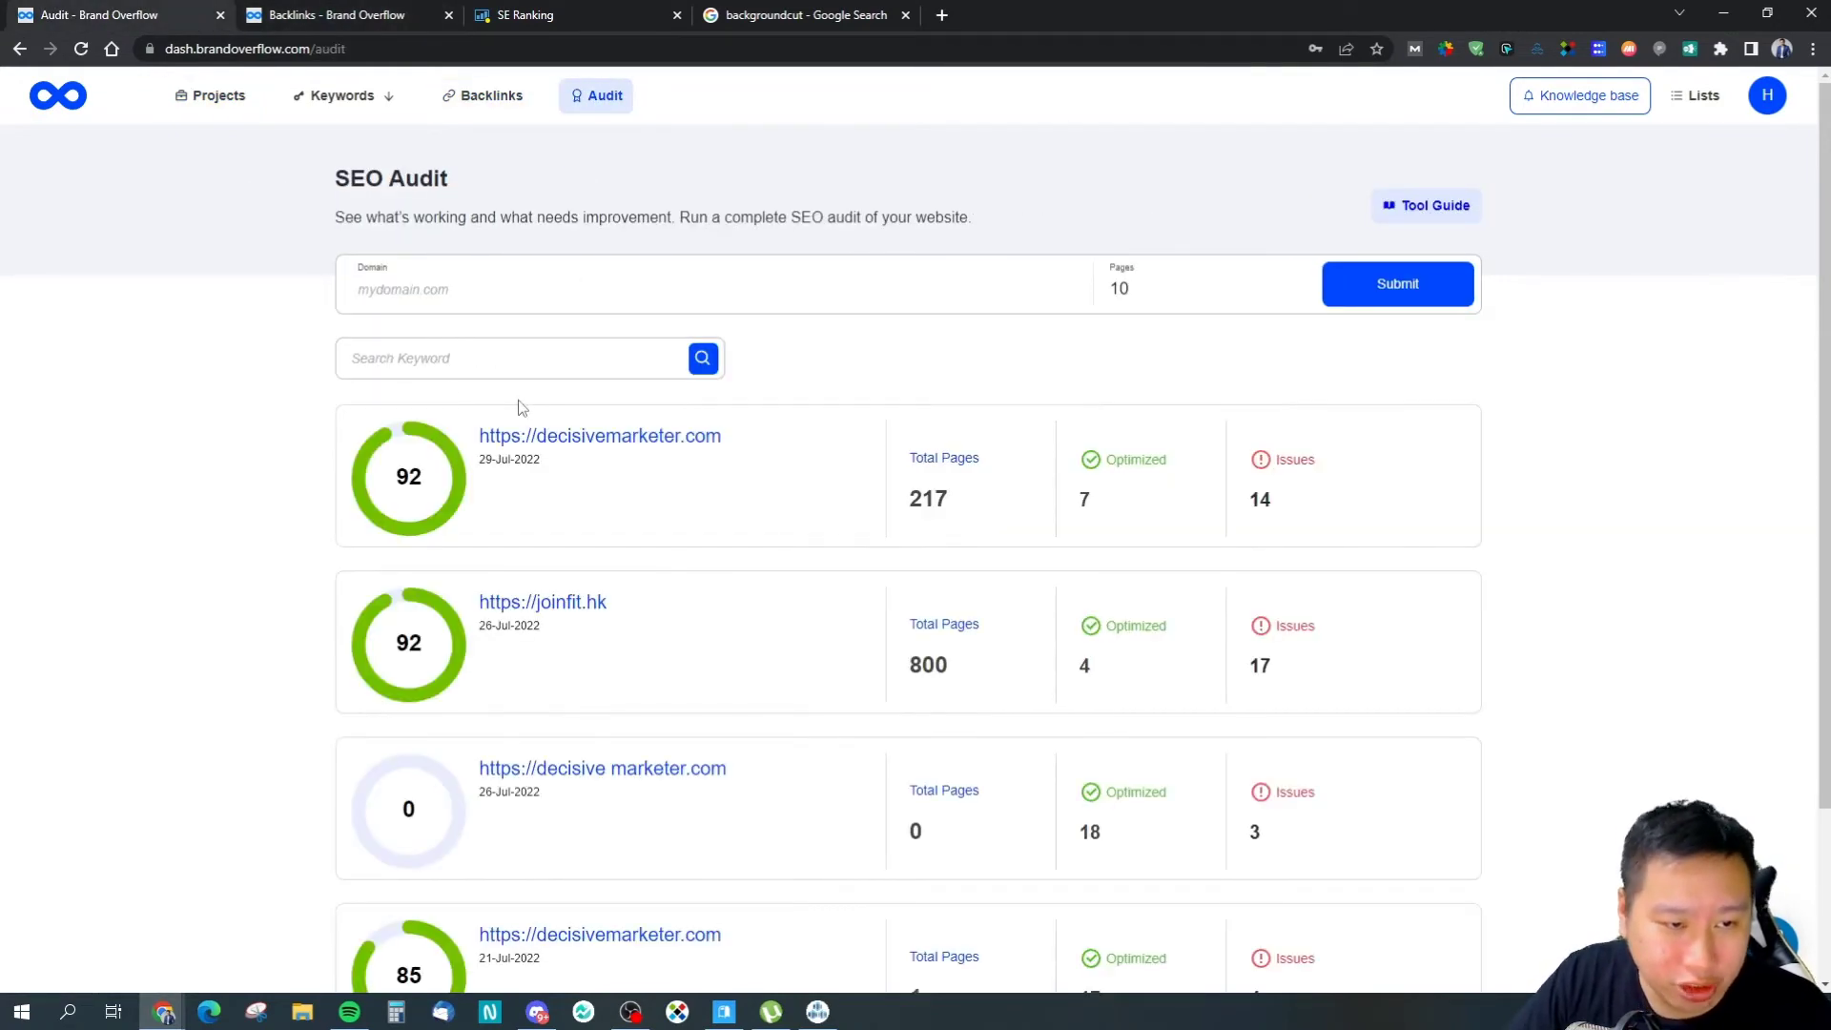
pyautogui.click(678, 439)
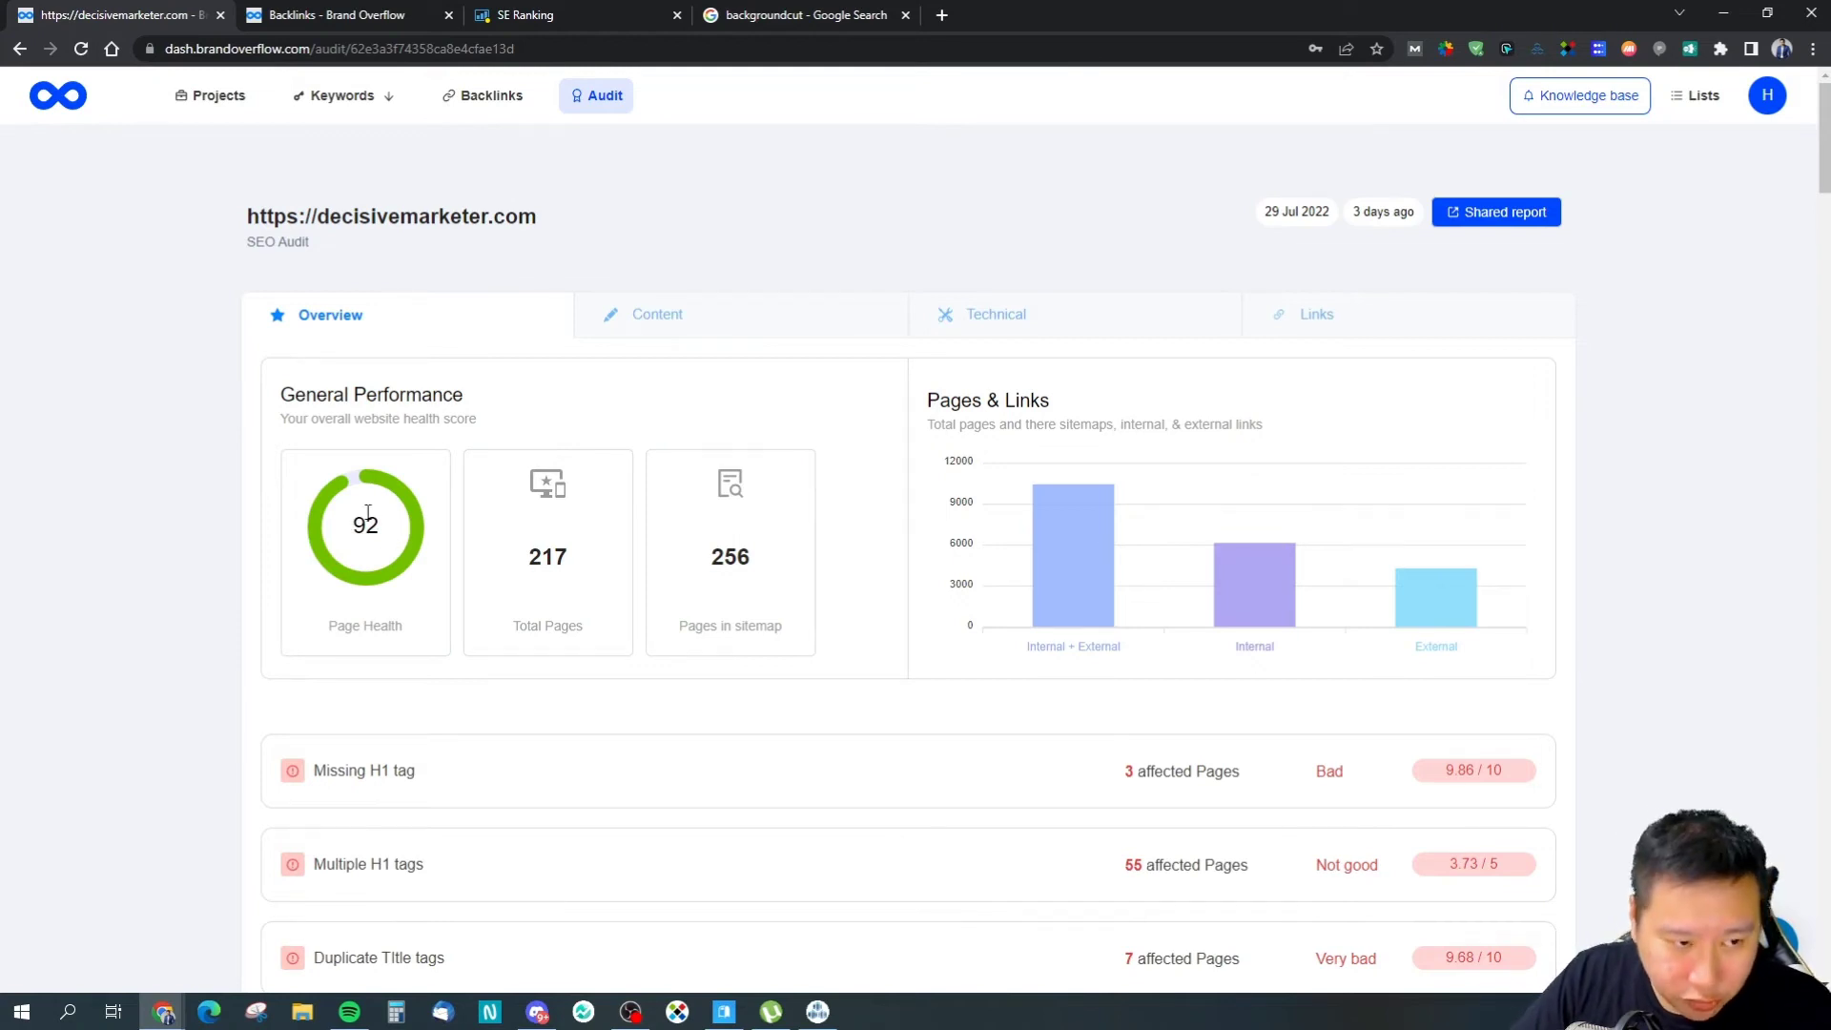
# Step: Review the audit overview's page health score, total pages and pages in sitemap
pyautogui.scroll(-1, 368, 515)
pyautogui.scroll(-2, 591, 515)
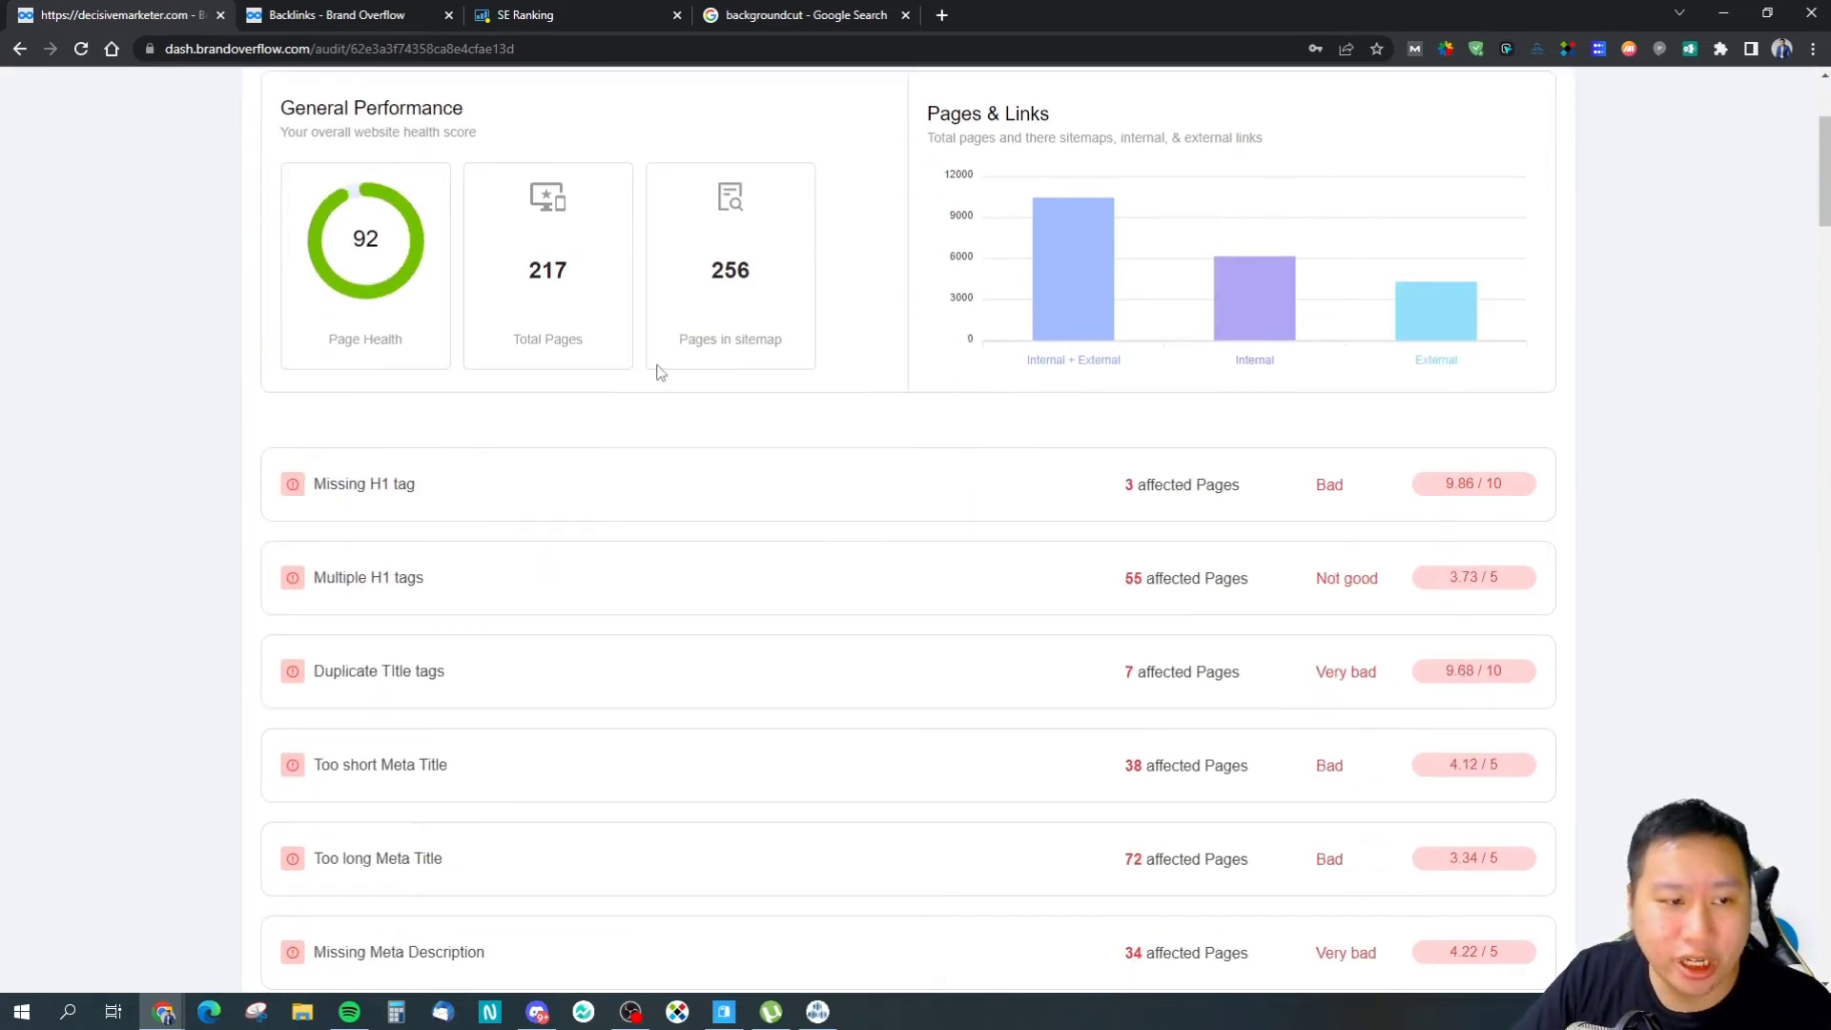
pyautogui.scroll(1, 678, 301)
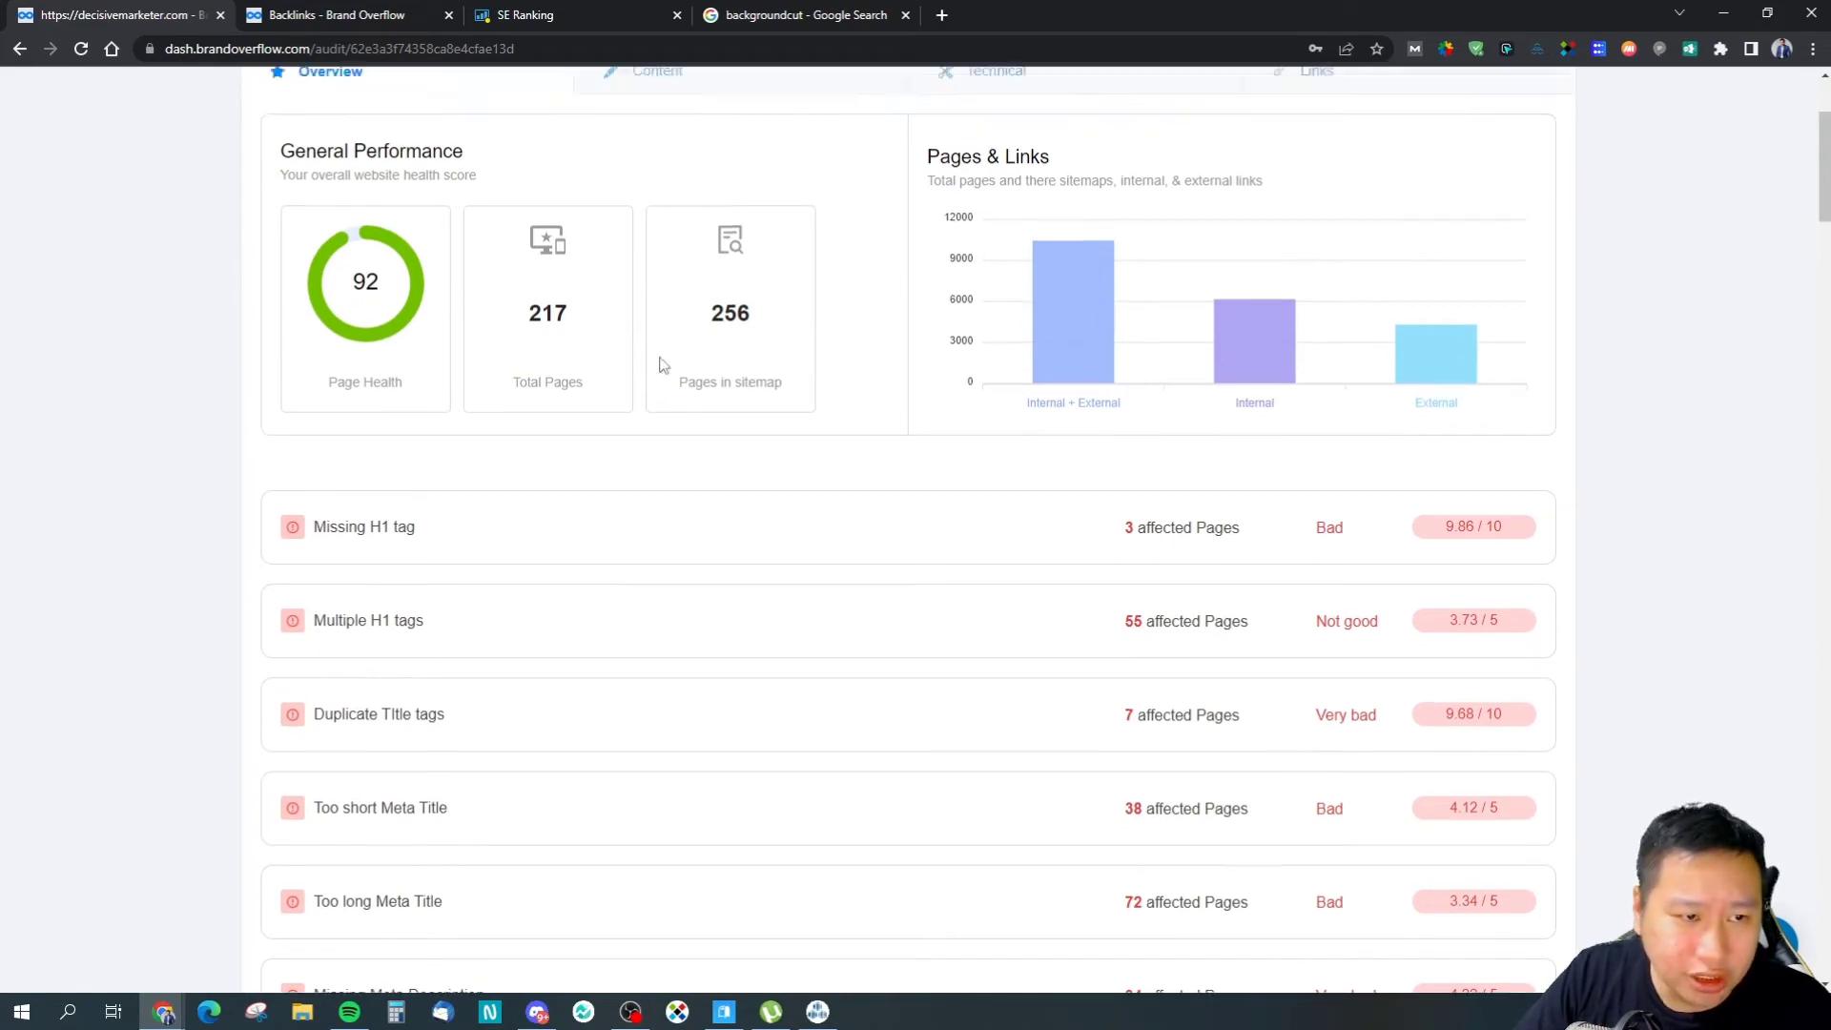
pyautogui.doubleClick(731, 365)
pyautogui.click(792, 367)
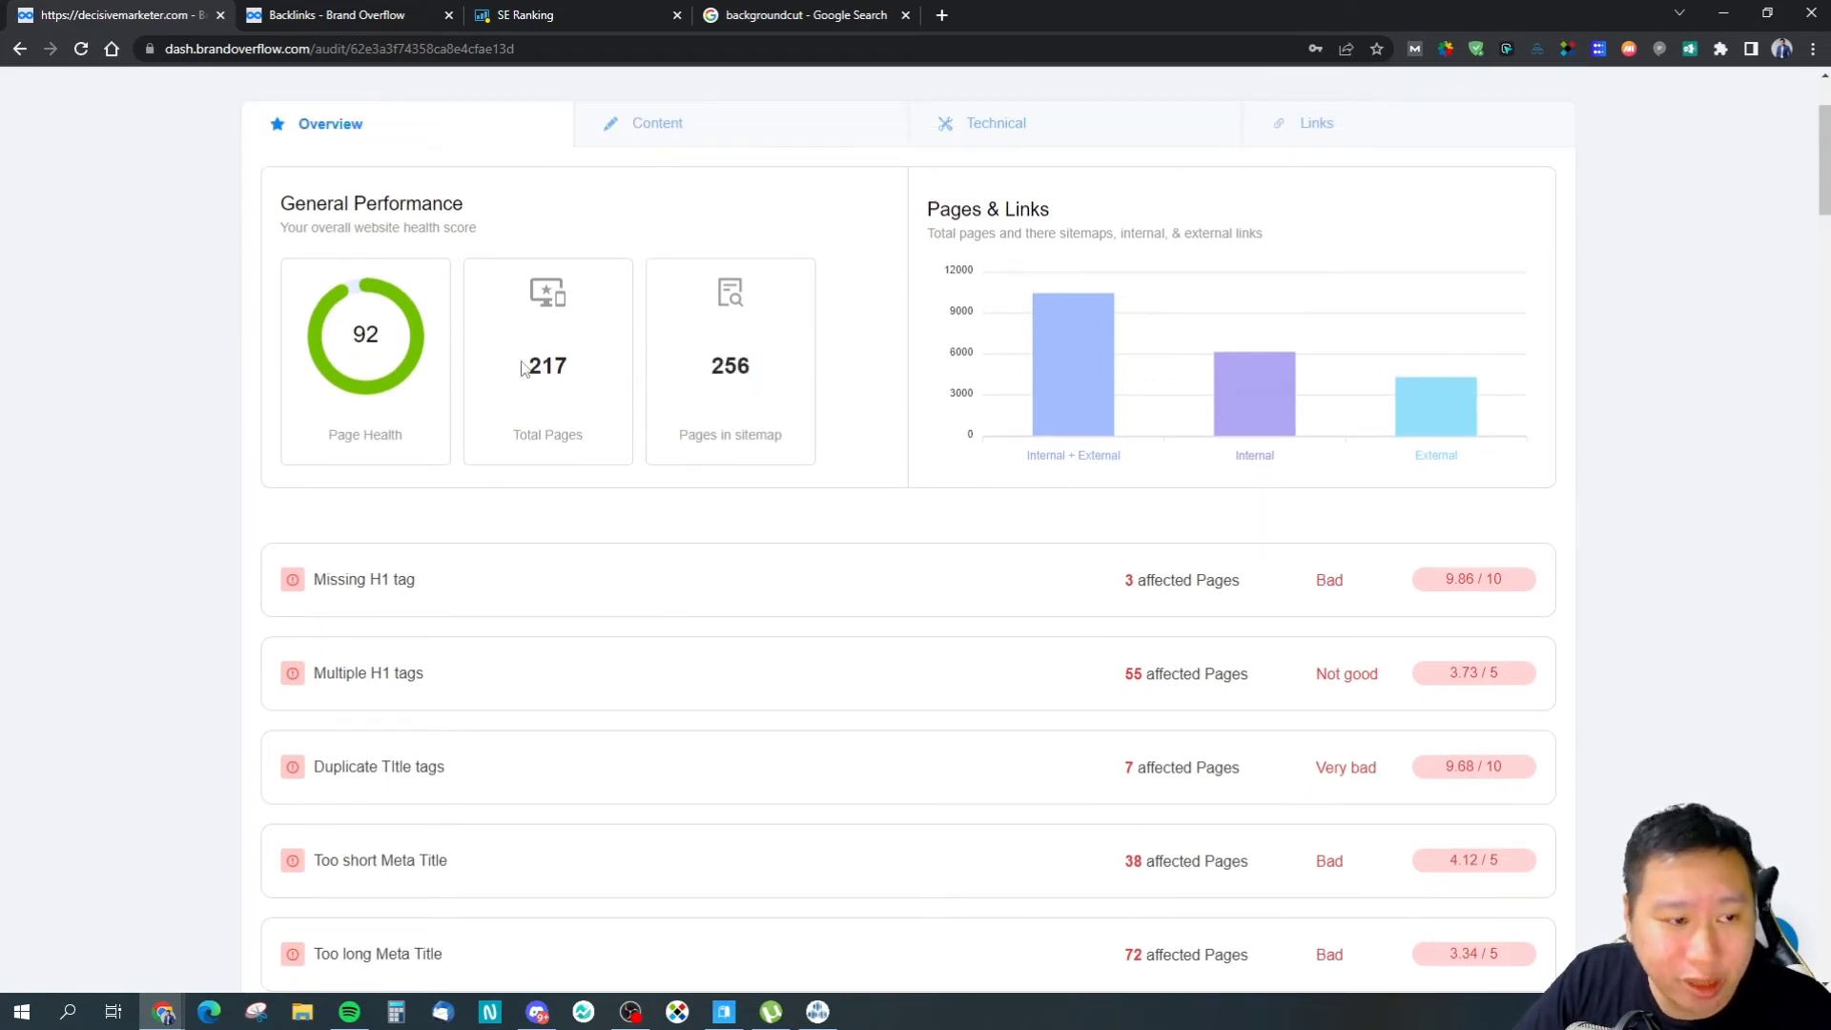
pyautogui.scroll(1, 572, 344)
pyautogui.moveTo(531, 464); pyautogui.dragTo(570, 460)
pyautogui.click(565, 456)
# Step: Look over the audit's issue list from Missing H1 tag down to URL is not SEO Friendly
pyautogui.scroll(-15, 719, 533)
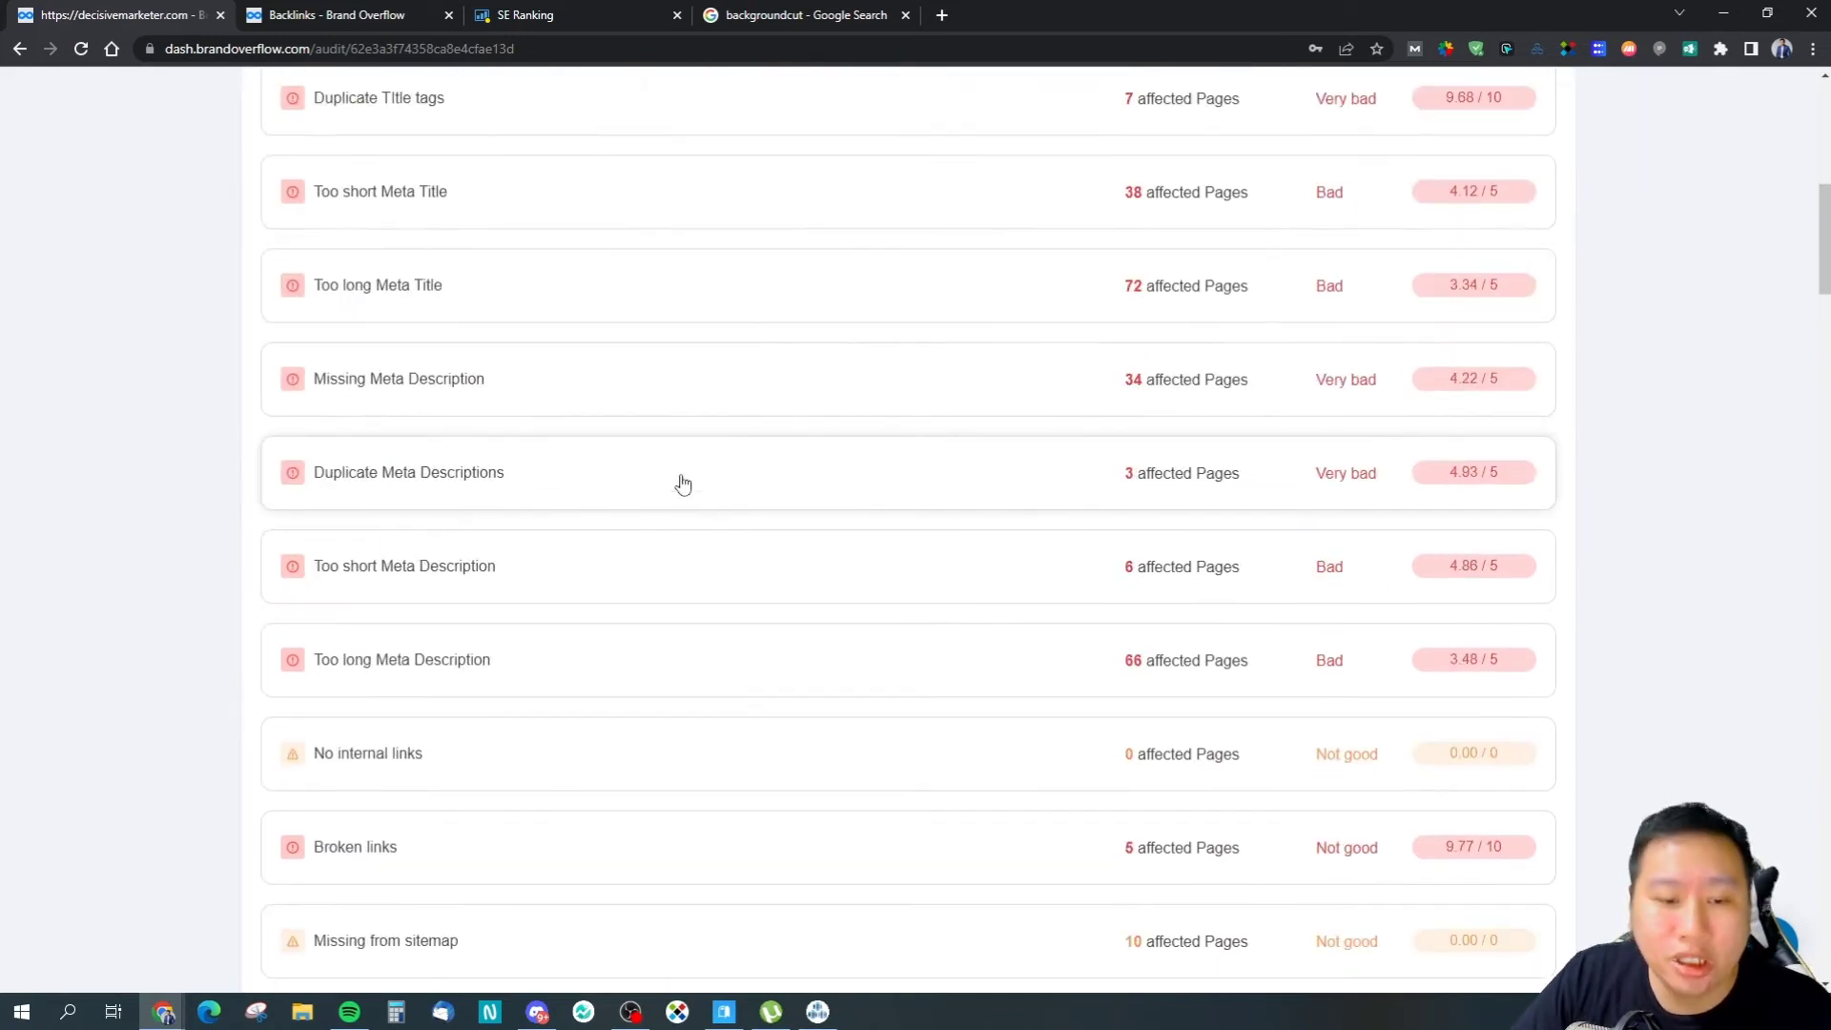
pyautogui.scroll(6, 704, 477)
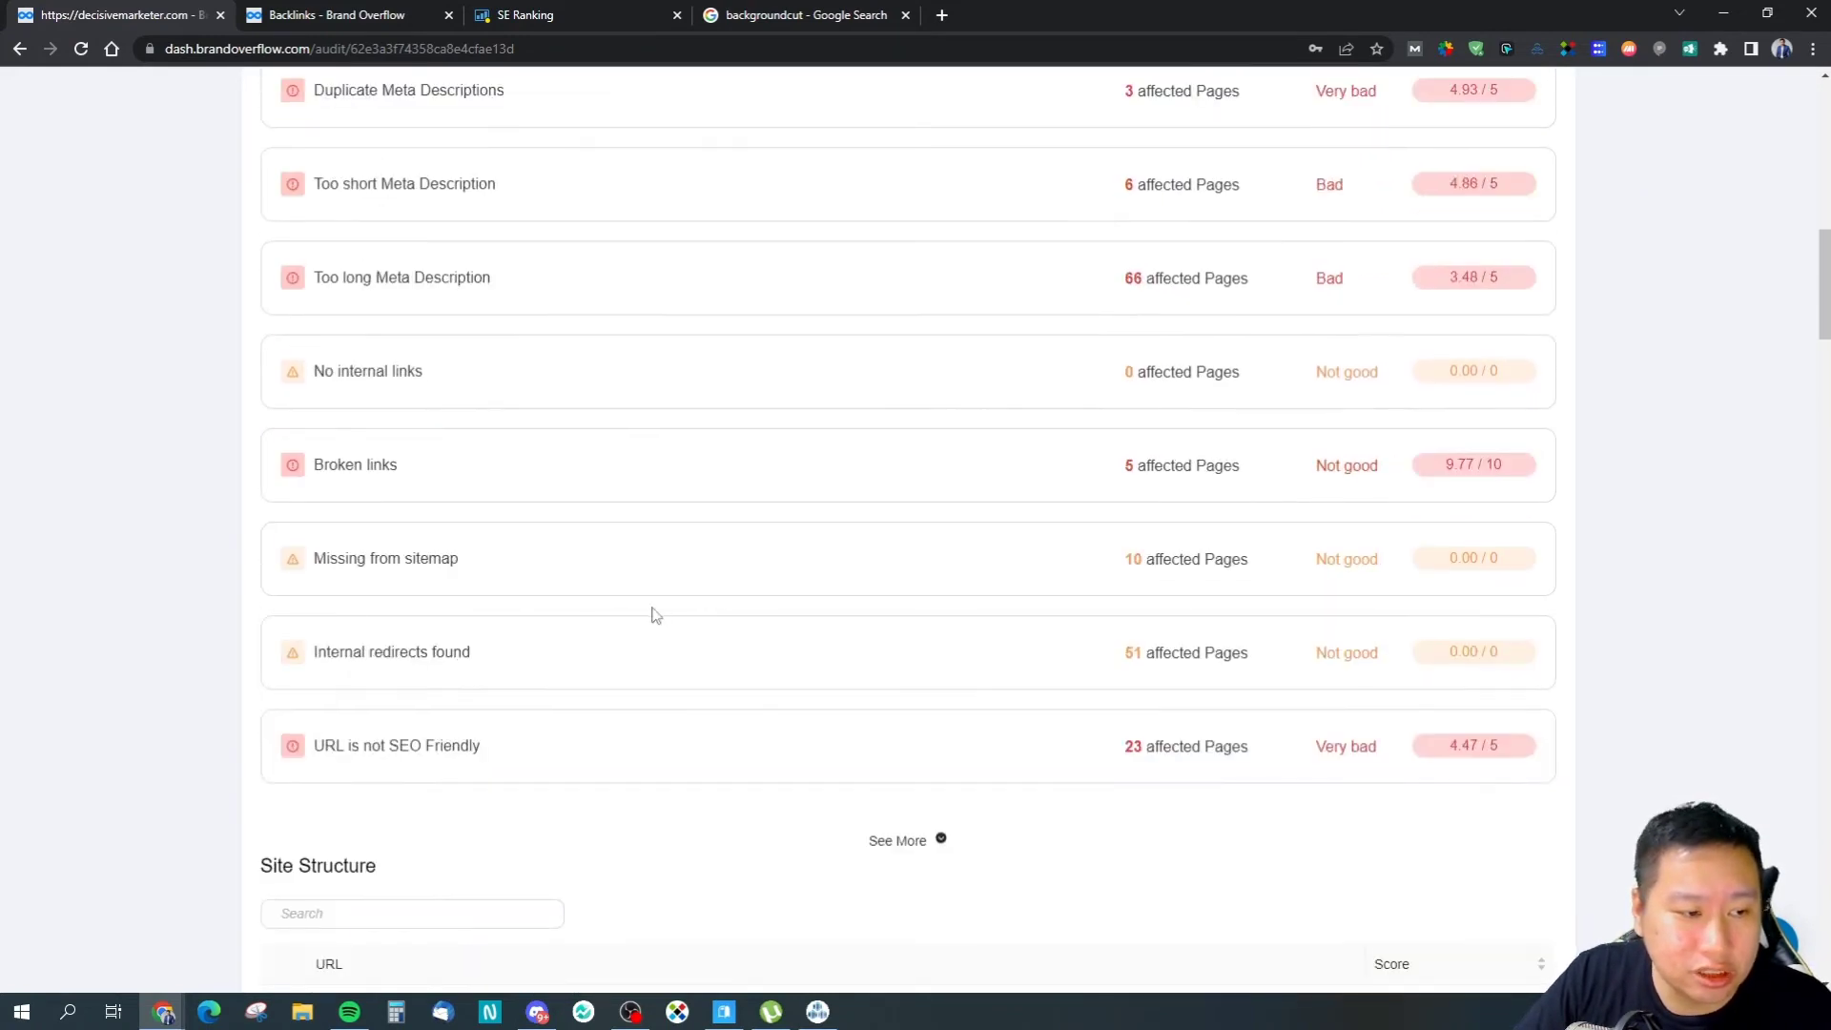
pyautogui.scroll(7, 598, 596)
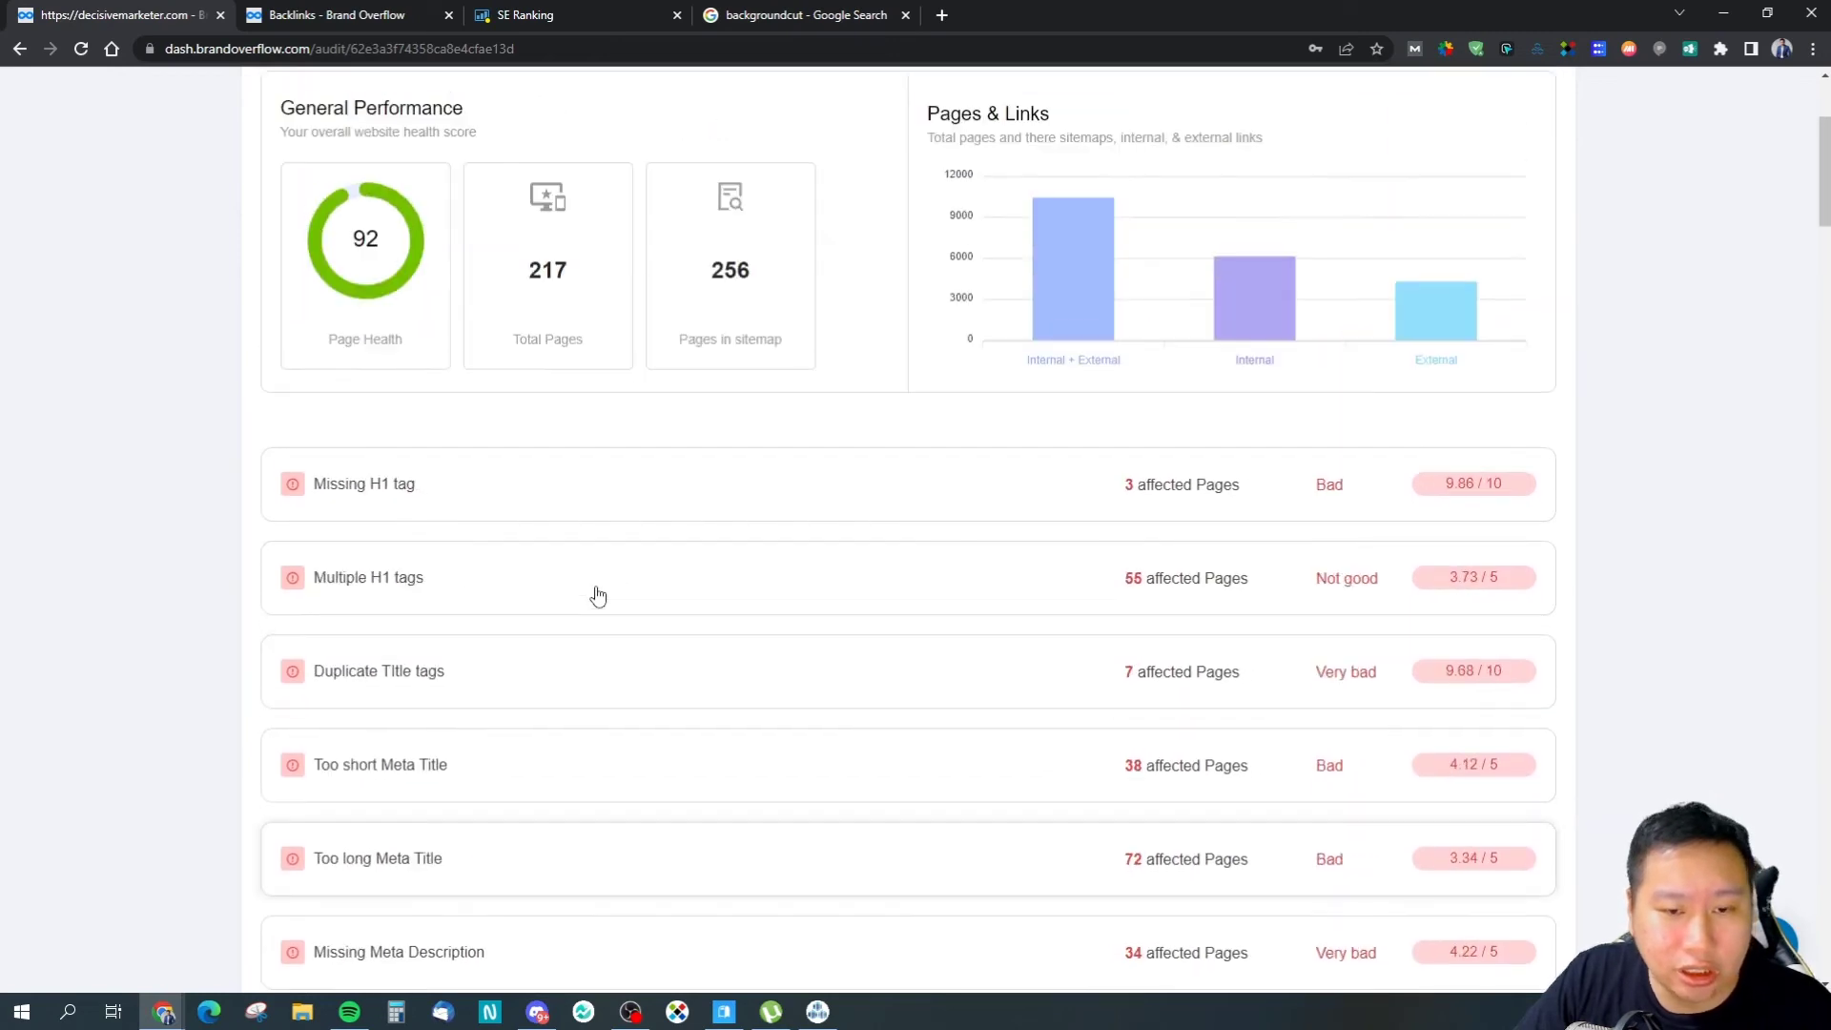
pyautogui.scroll(-4, 638, 555)
pyautogui.scroll(4, 846, 430)
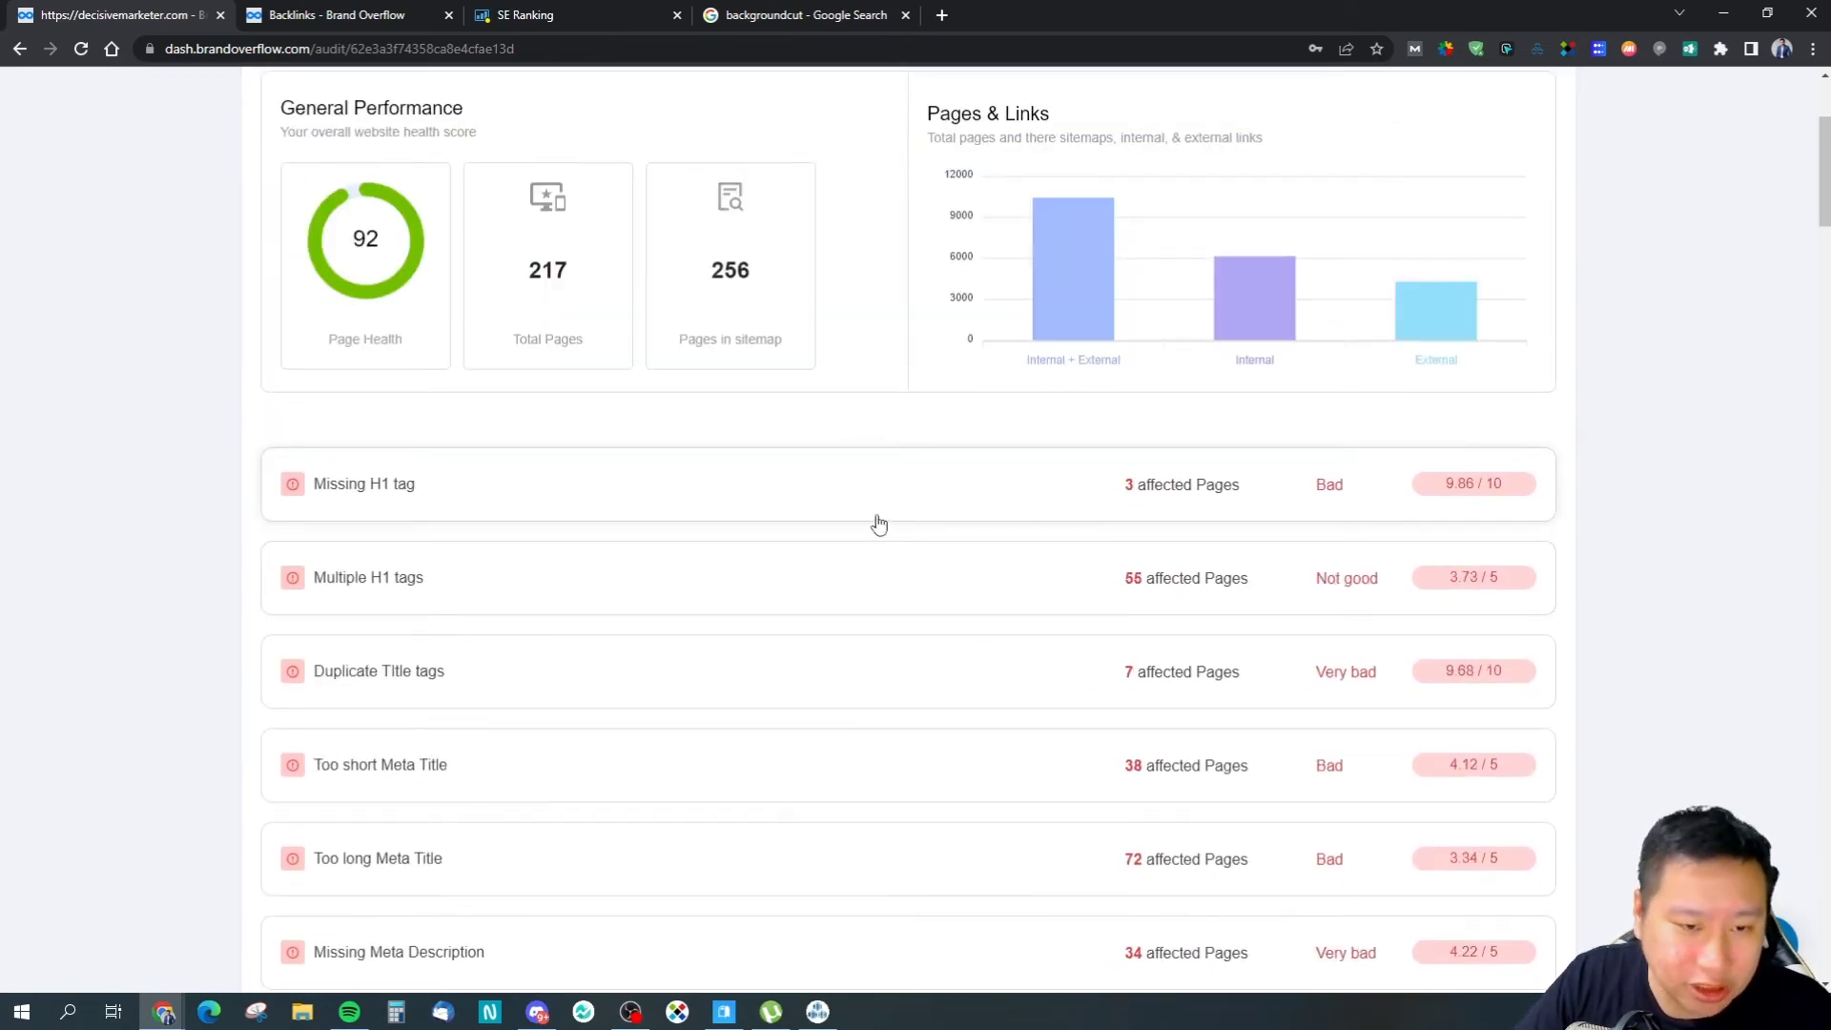
# Step: Expand the Missing H1 tag issue, read its explanation and affected URLs, and collapse it
pyautogui.click(820, 484)
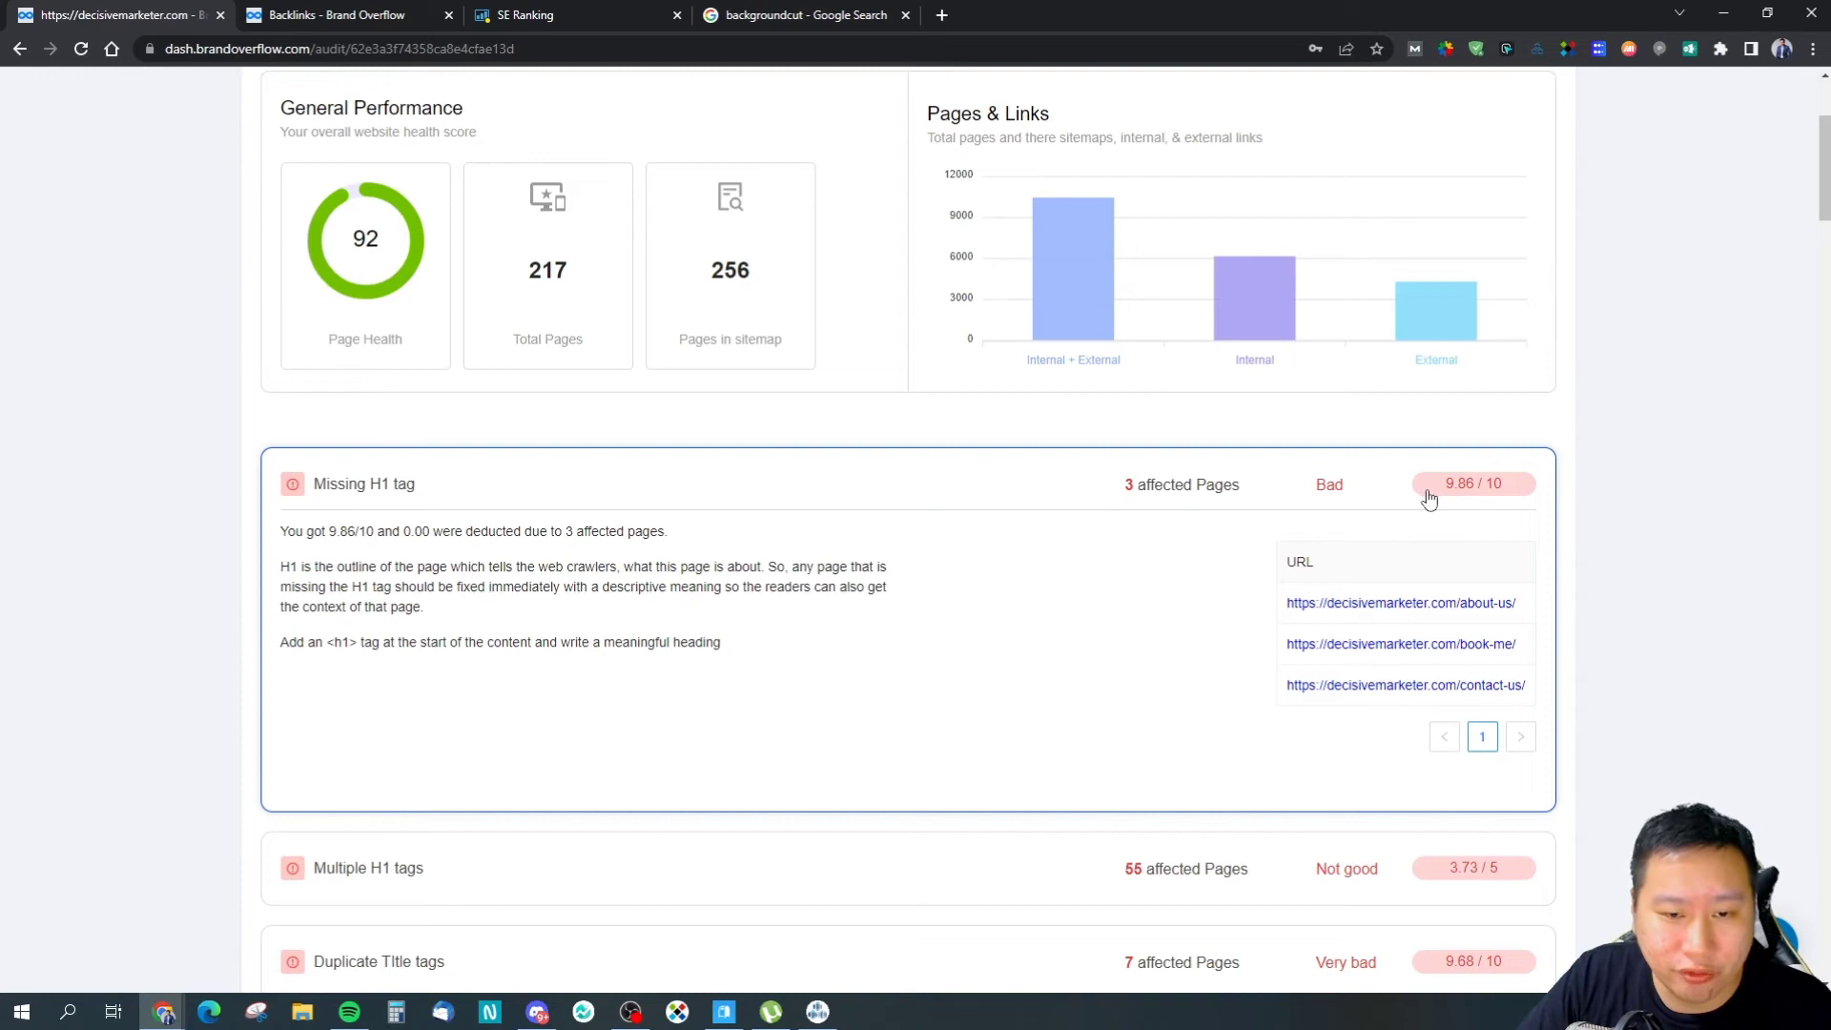
pyautogui.click(947, 500)
pyautogui.click(1051, 493)
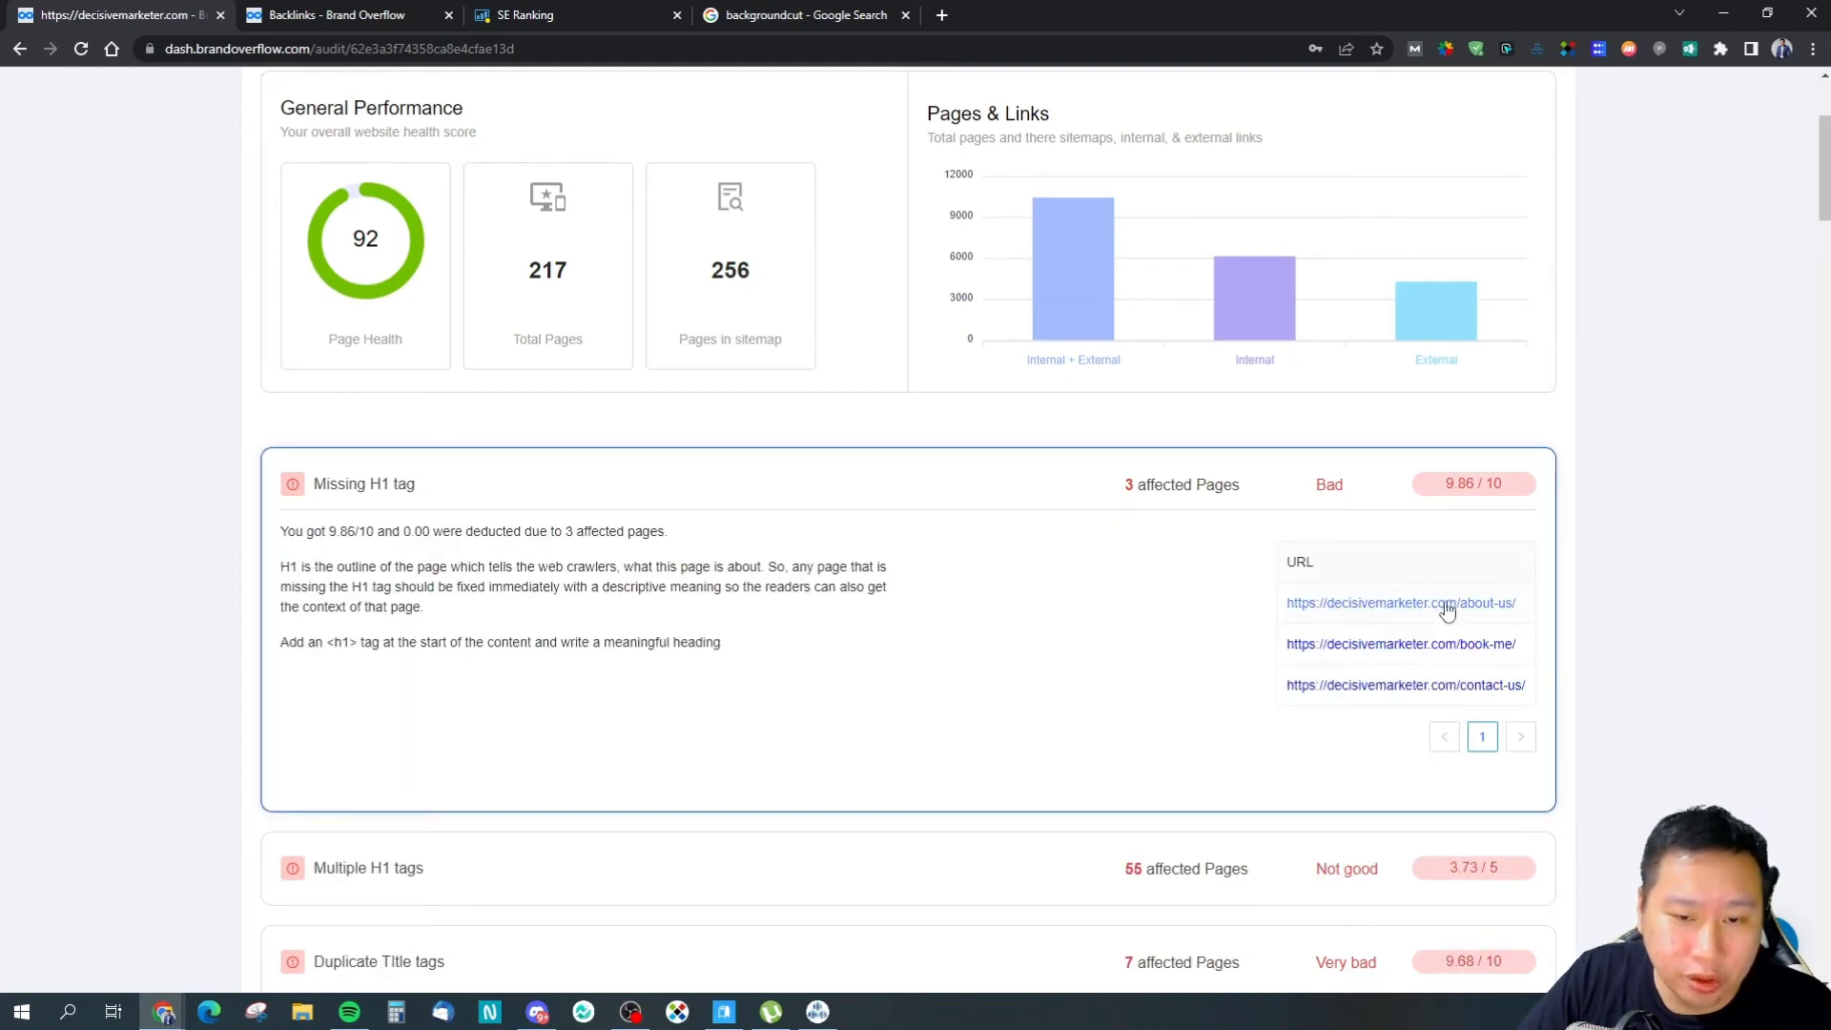
pyautogui.click(941, 478)
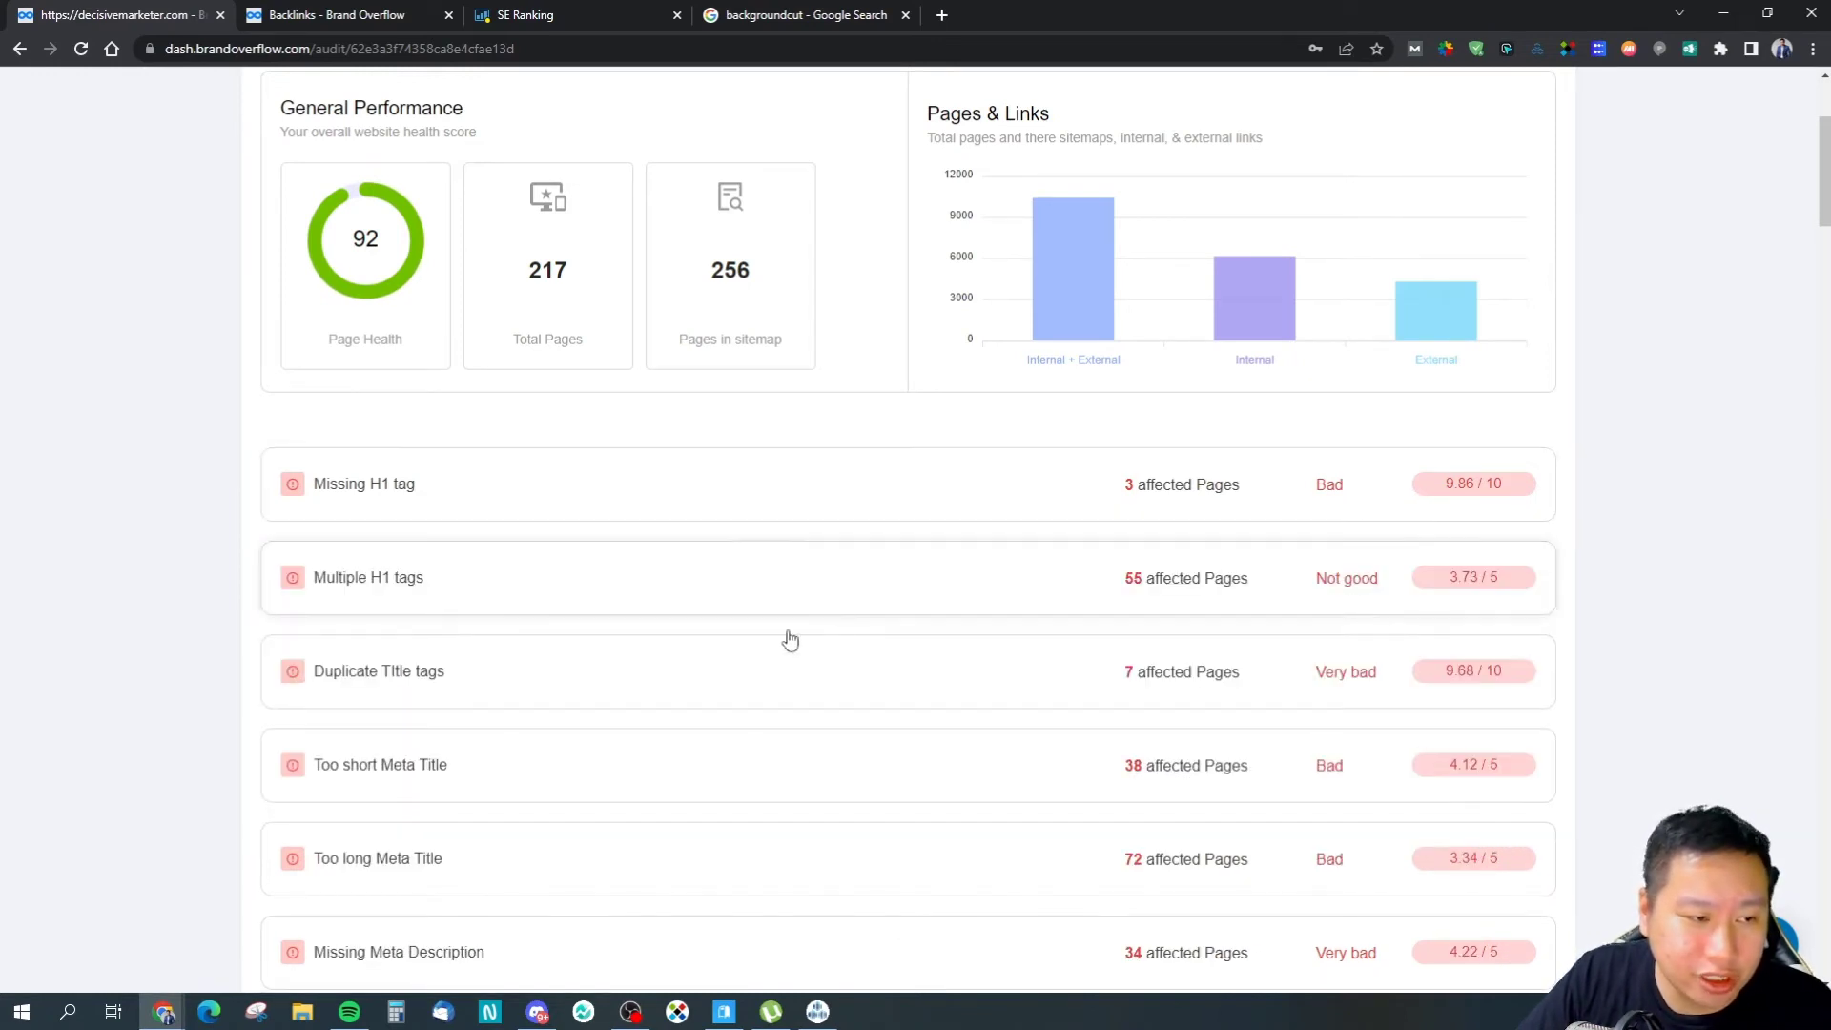
# Step: Expand the Multiple H1 tags issue, check its list of affected URLs, and collapse it
pyautogui.click(790, 583)
pyautogui.scroll(-4, 793, 583)
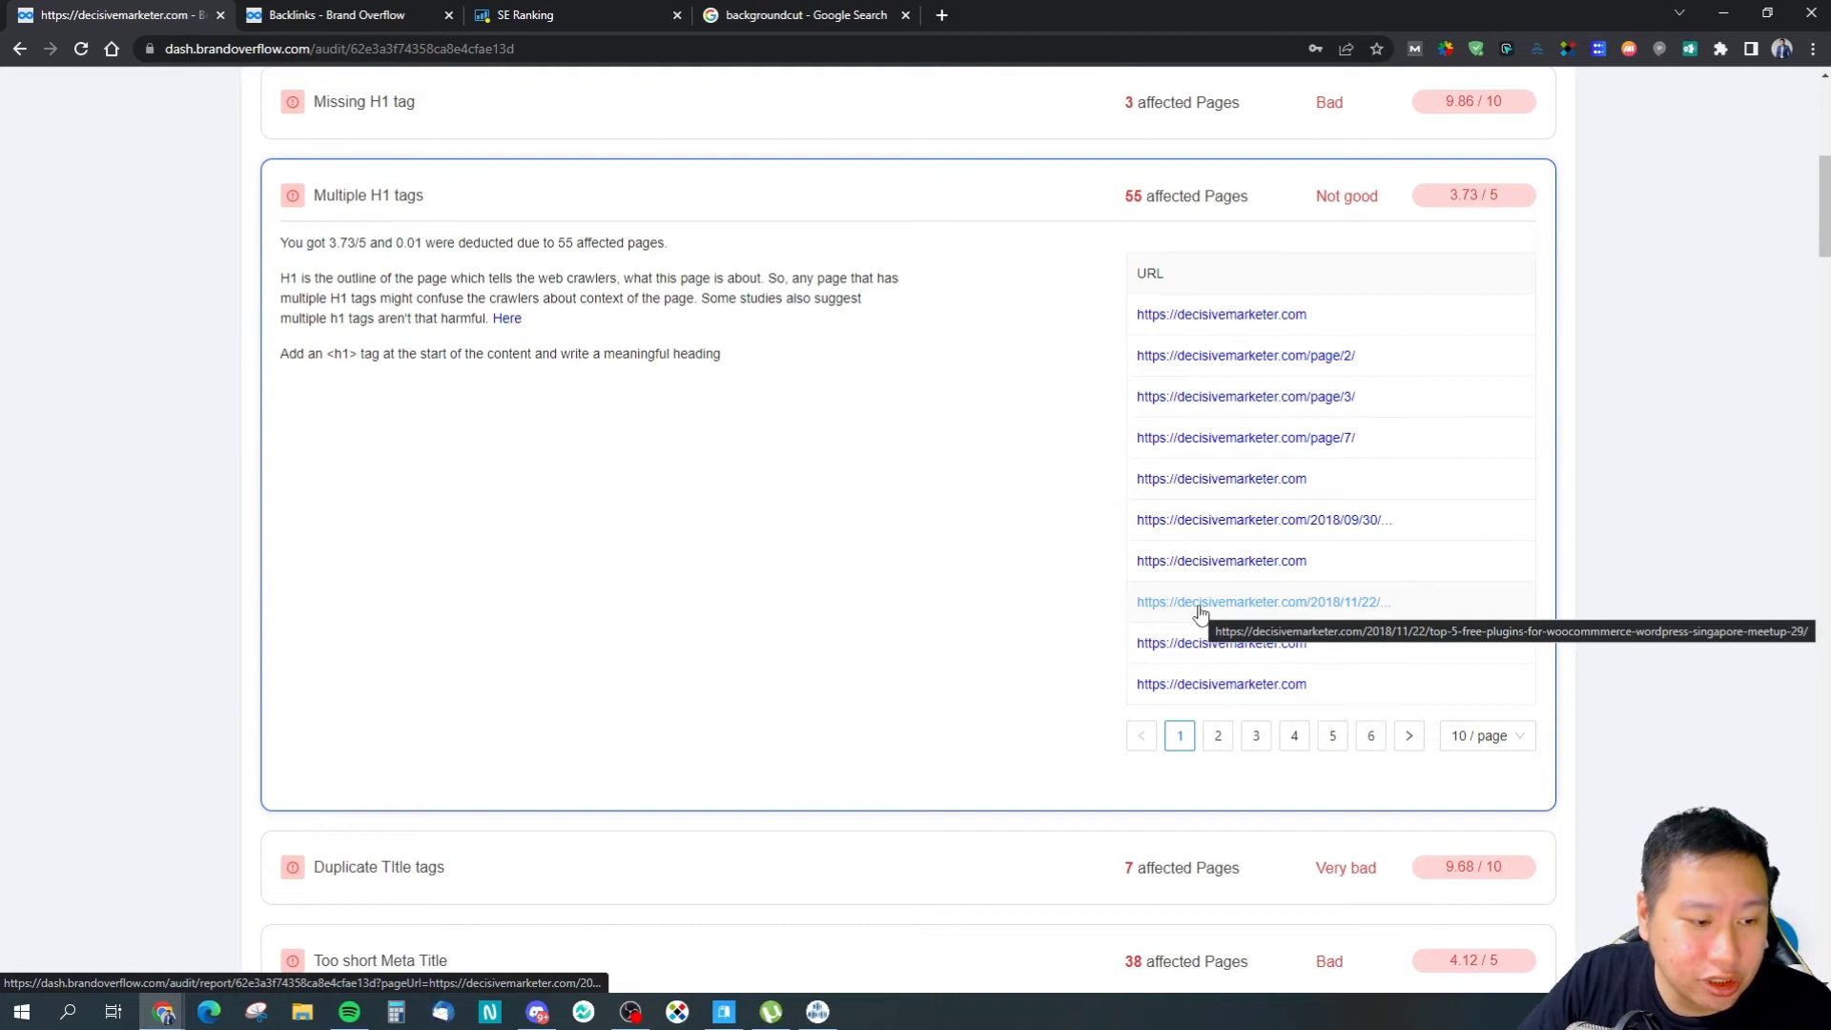
pyautogui.scroll(4, 932, 543)
pyautogui.click(849, 576)
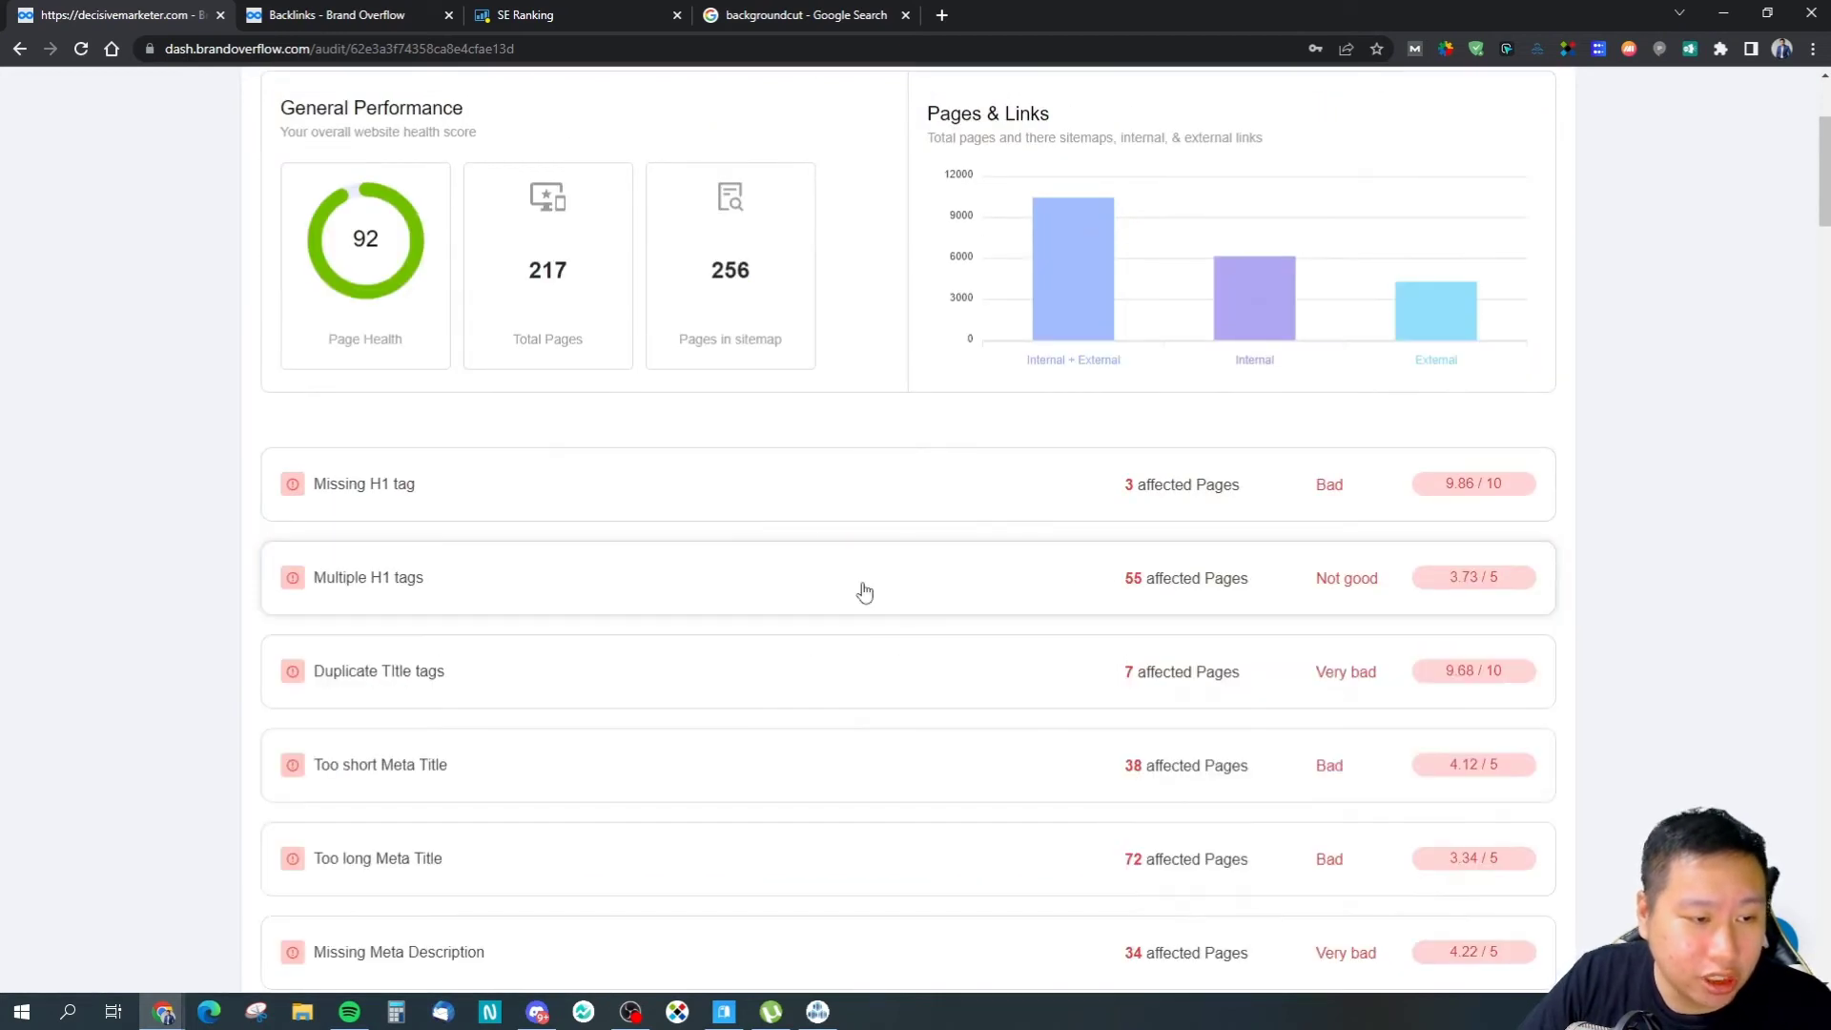
# Step: Skim the meta title, meta description and link issues in the audit list
pyautogui.scroll(-6, 910, 596)
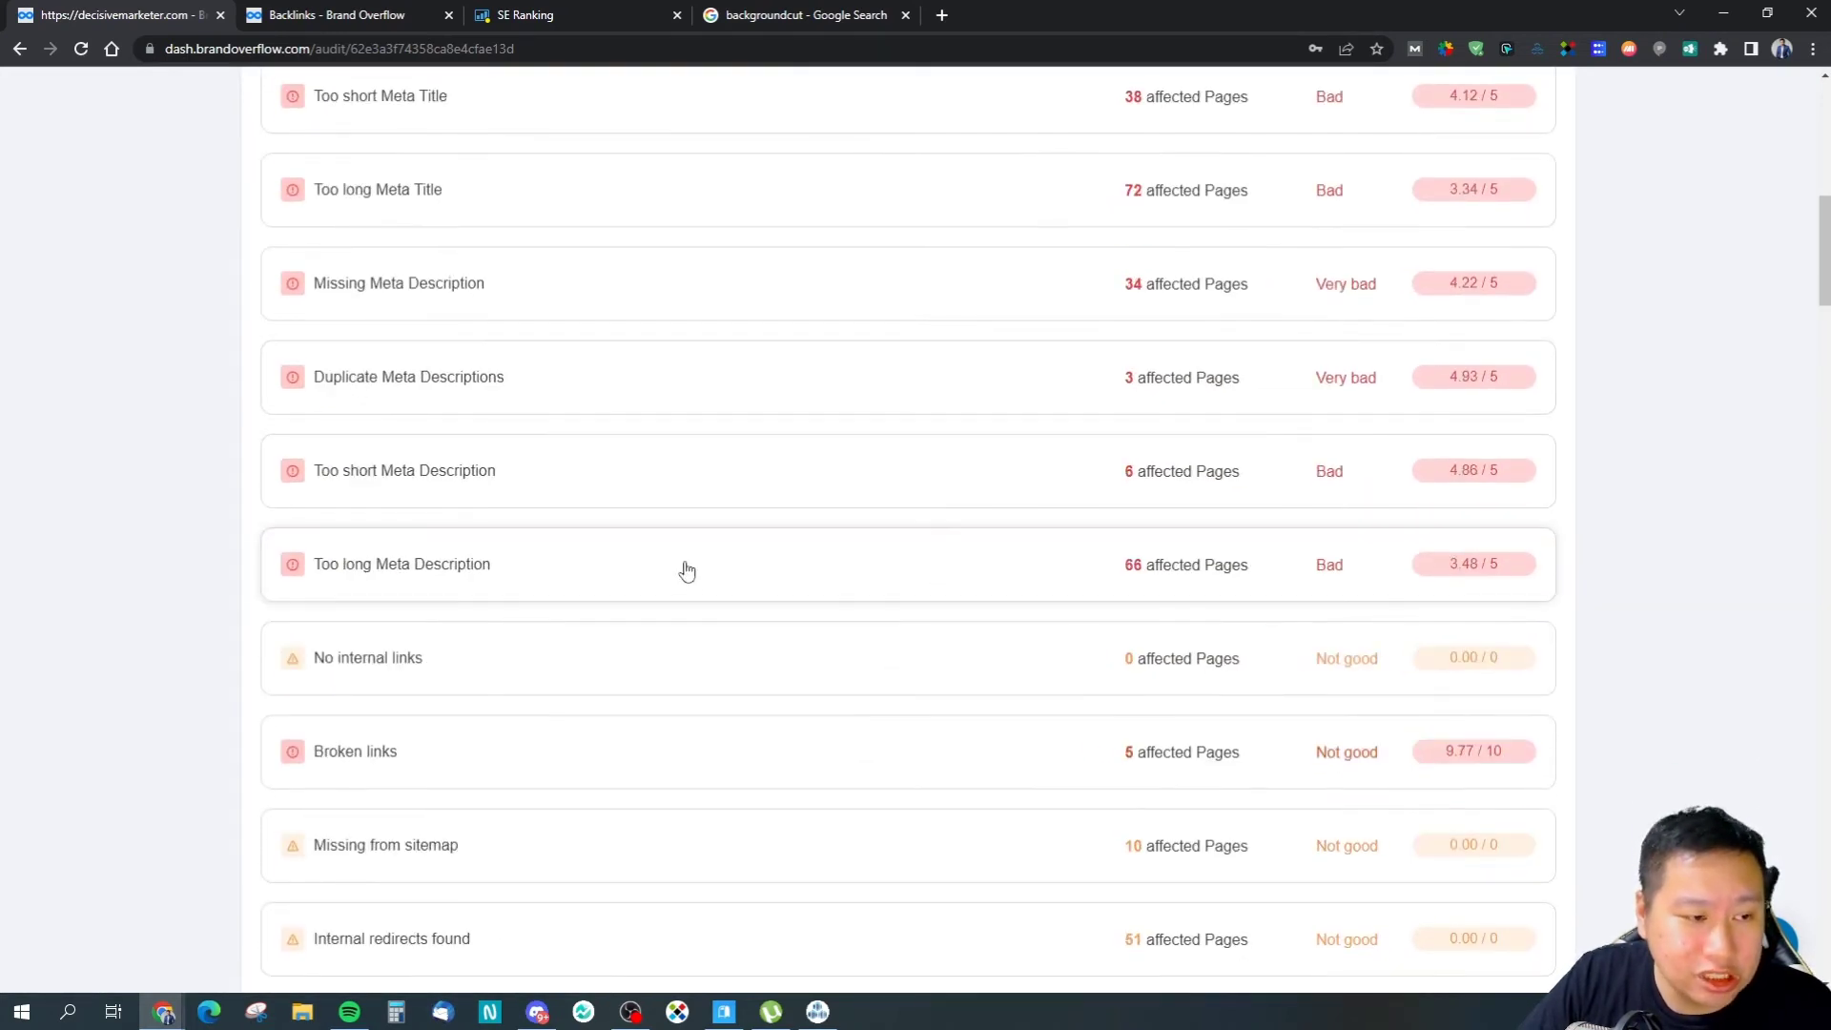
pyautogui.click(657, 493)
pyautogui.click(657, 493)
pyautogui.scroll(6, 645, 498)
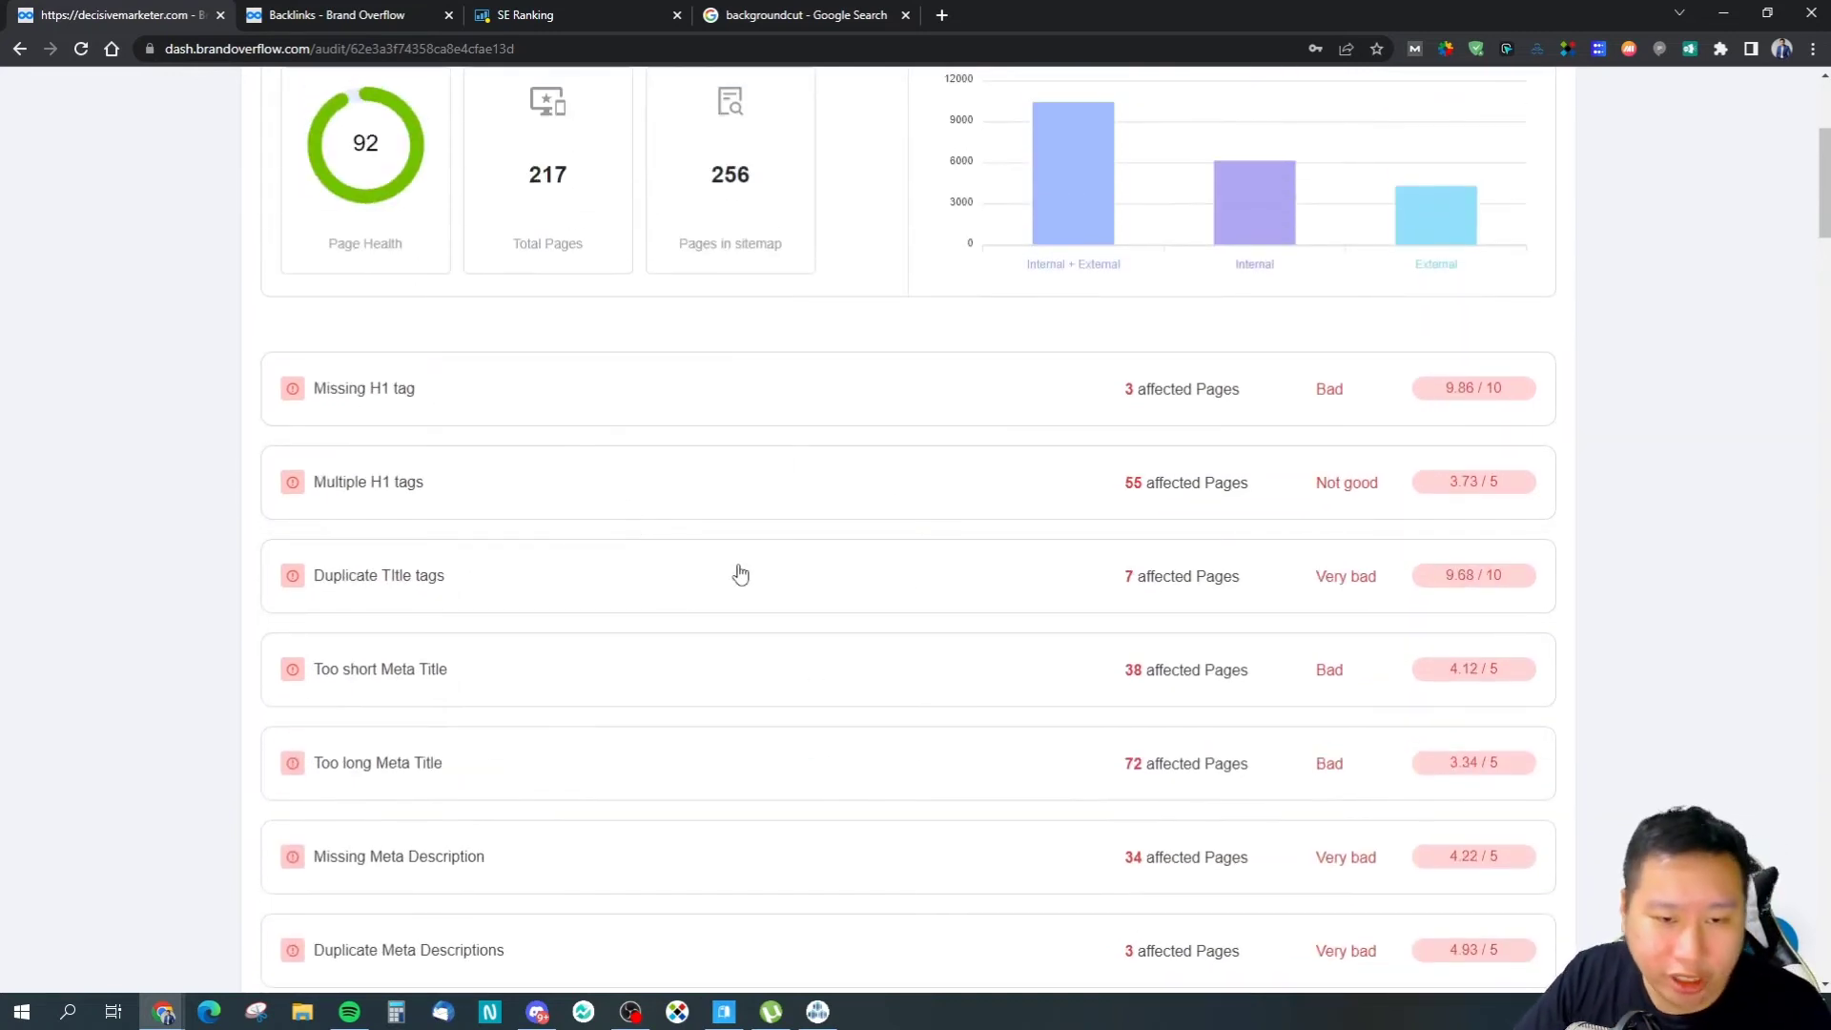
# Step: Read the details and affected pages of the Duplicate Title tags and Too short Meta Title issues, collapsing each one
pyautogui.click(635, 585)
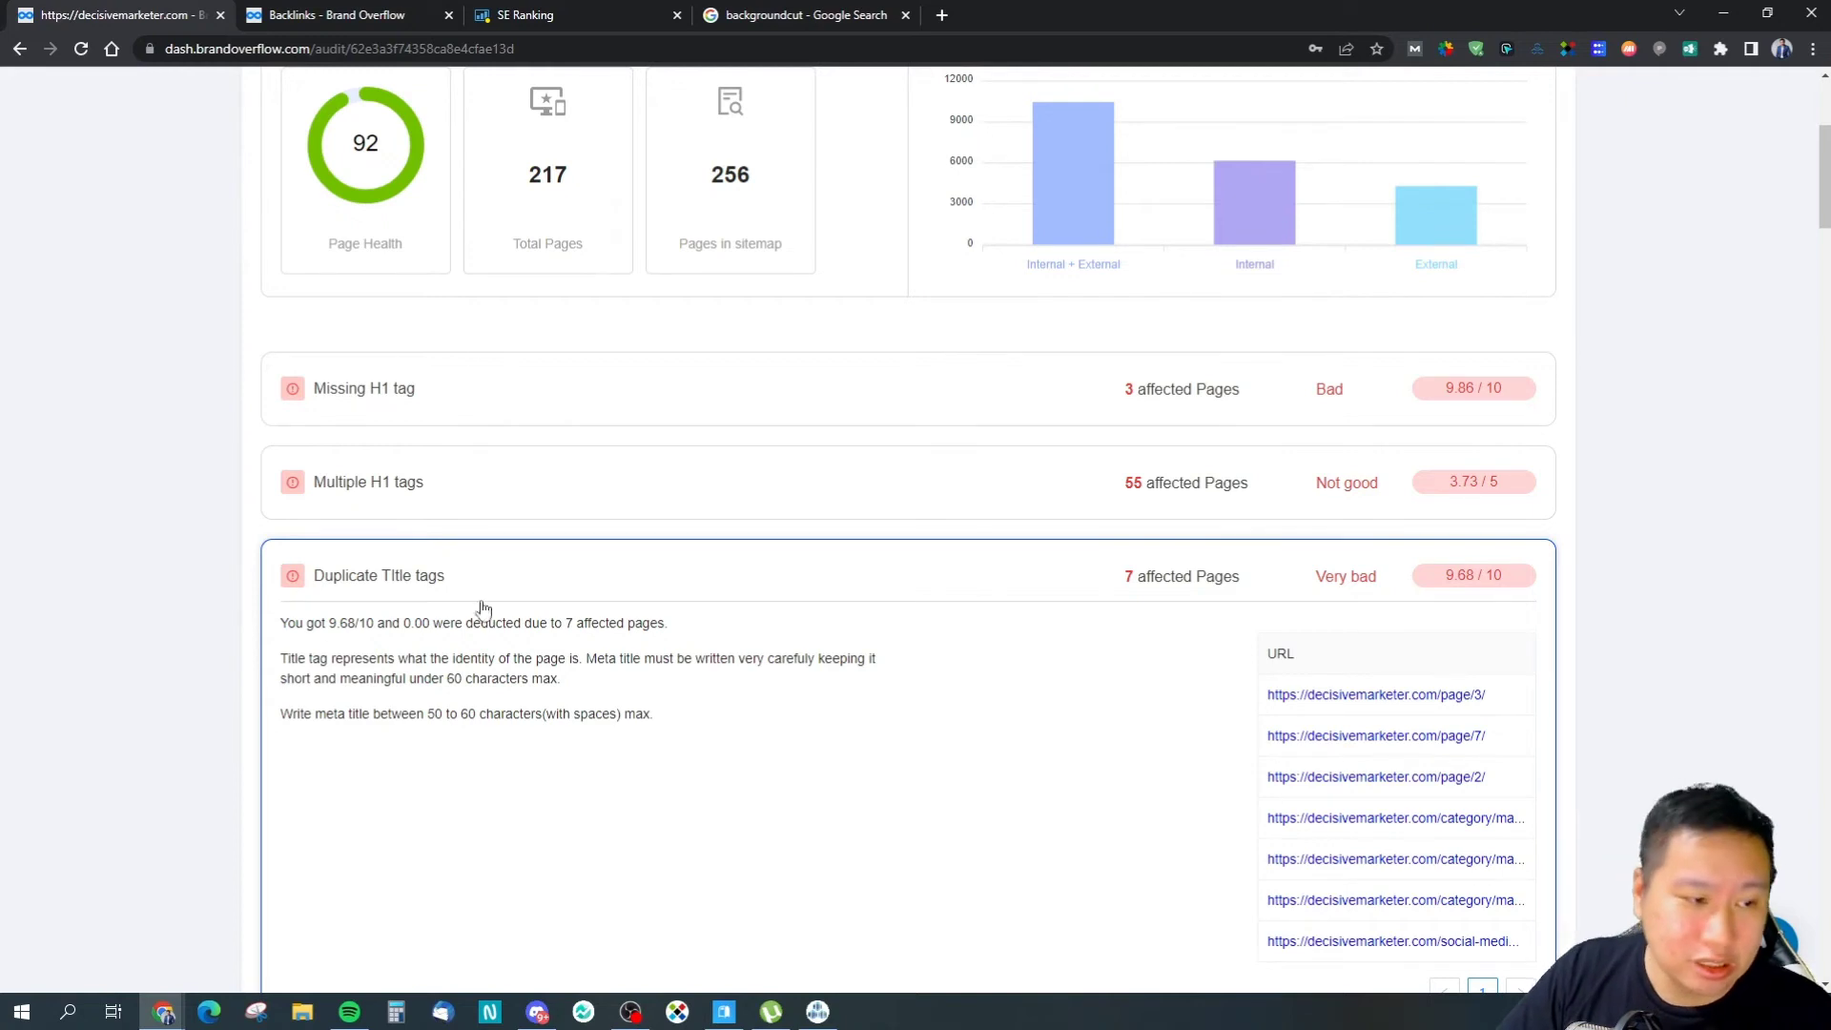
pyautogui.scroll(-2, 849, 672)
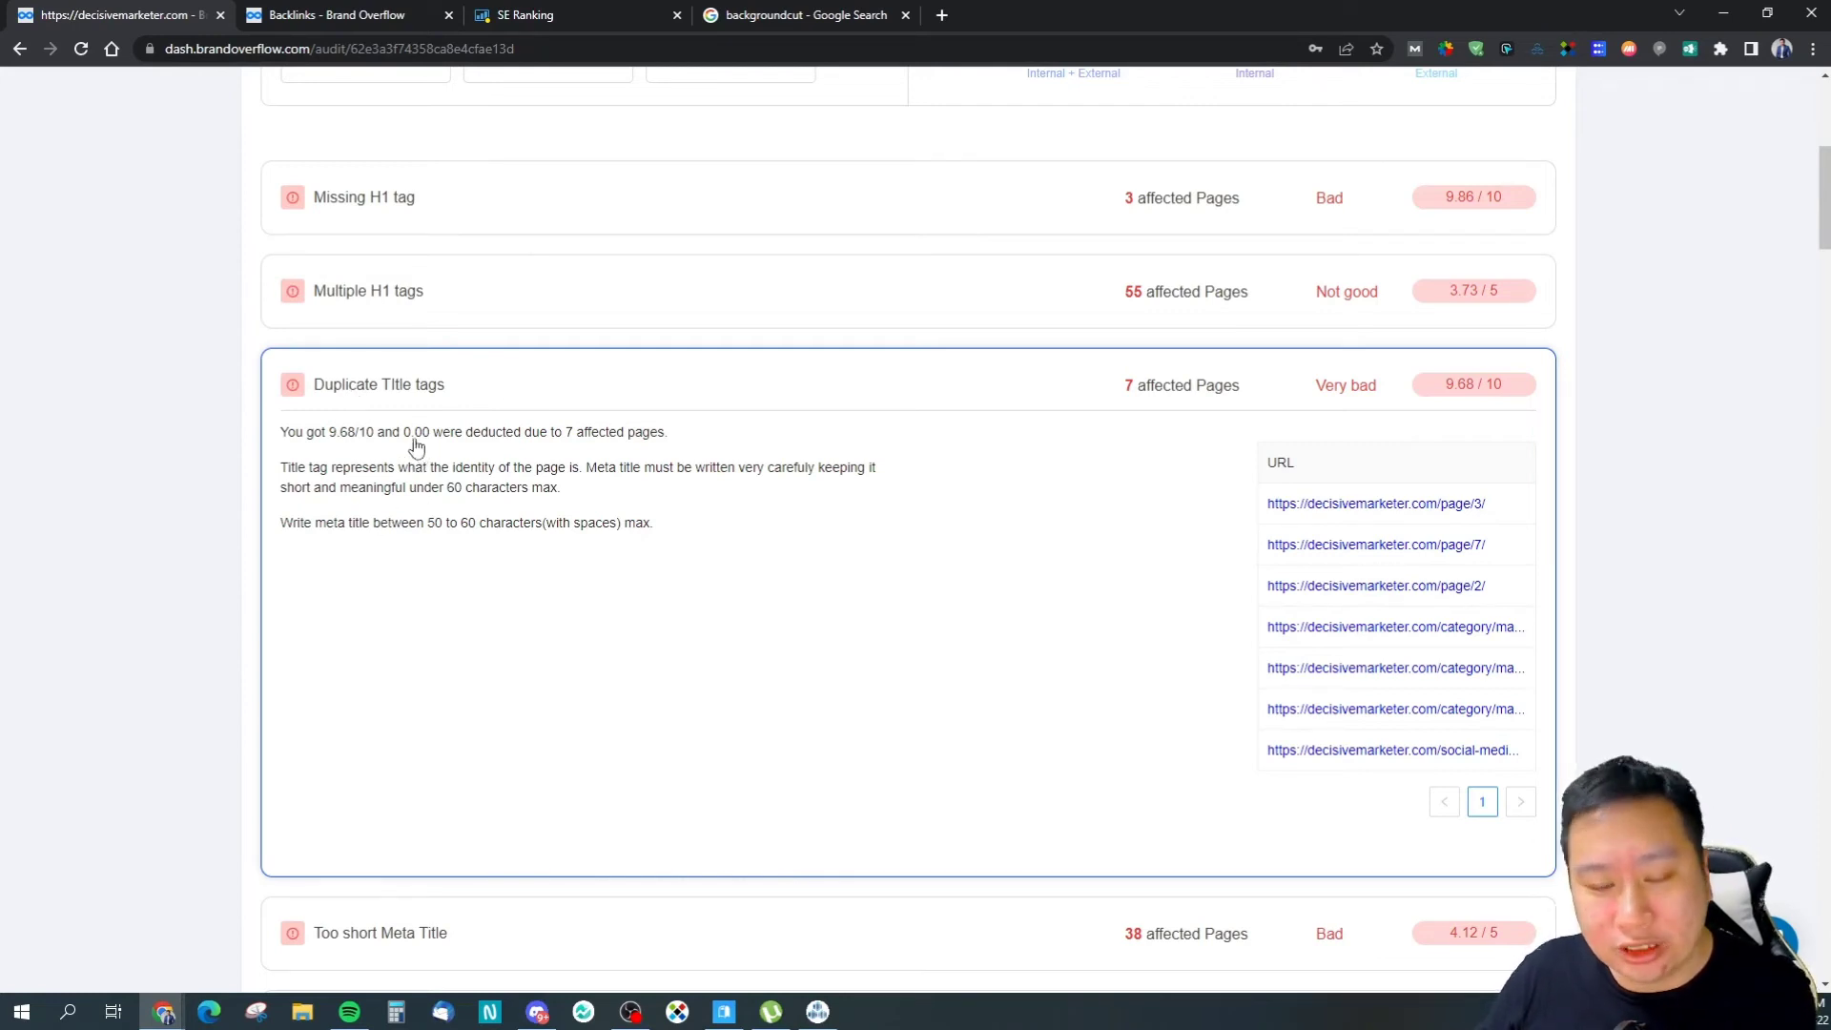
pyautogui.moveTo(283, 472); pyautogui.dragTo(491, 488)
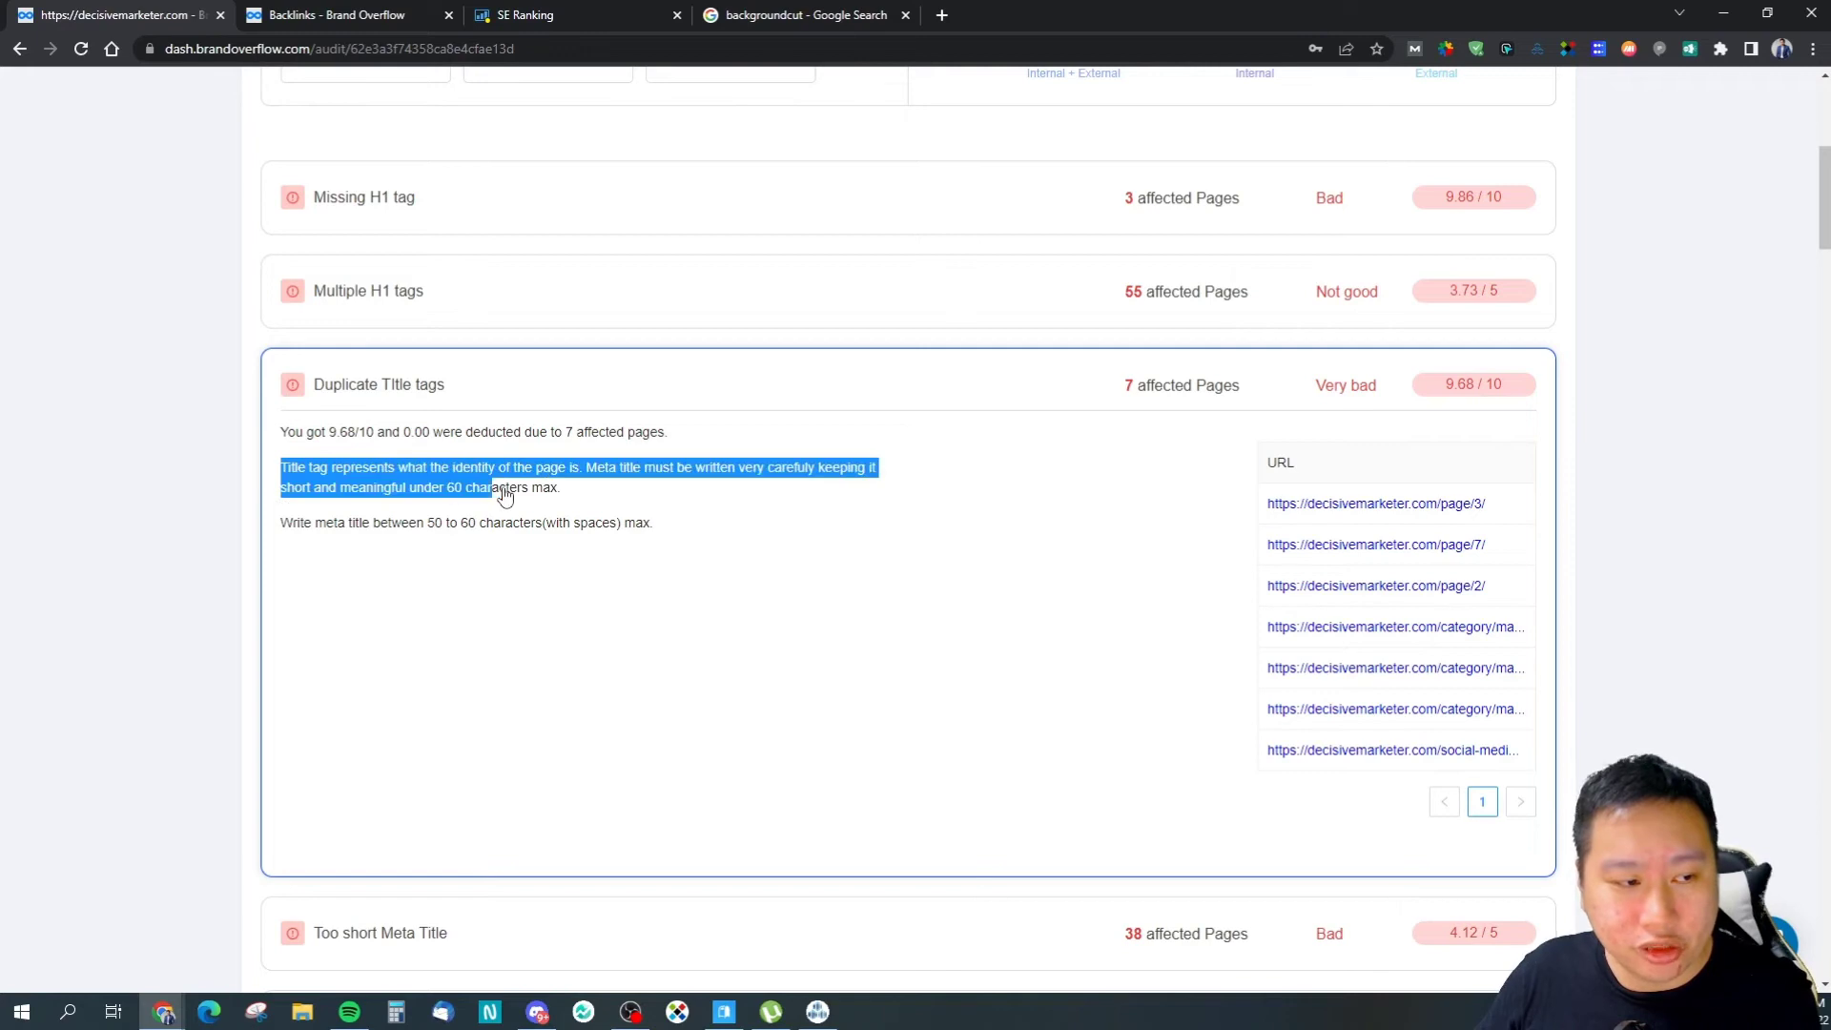
pyautogui.click(492, 488)
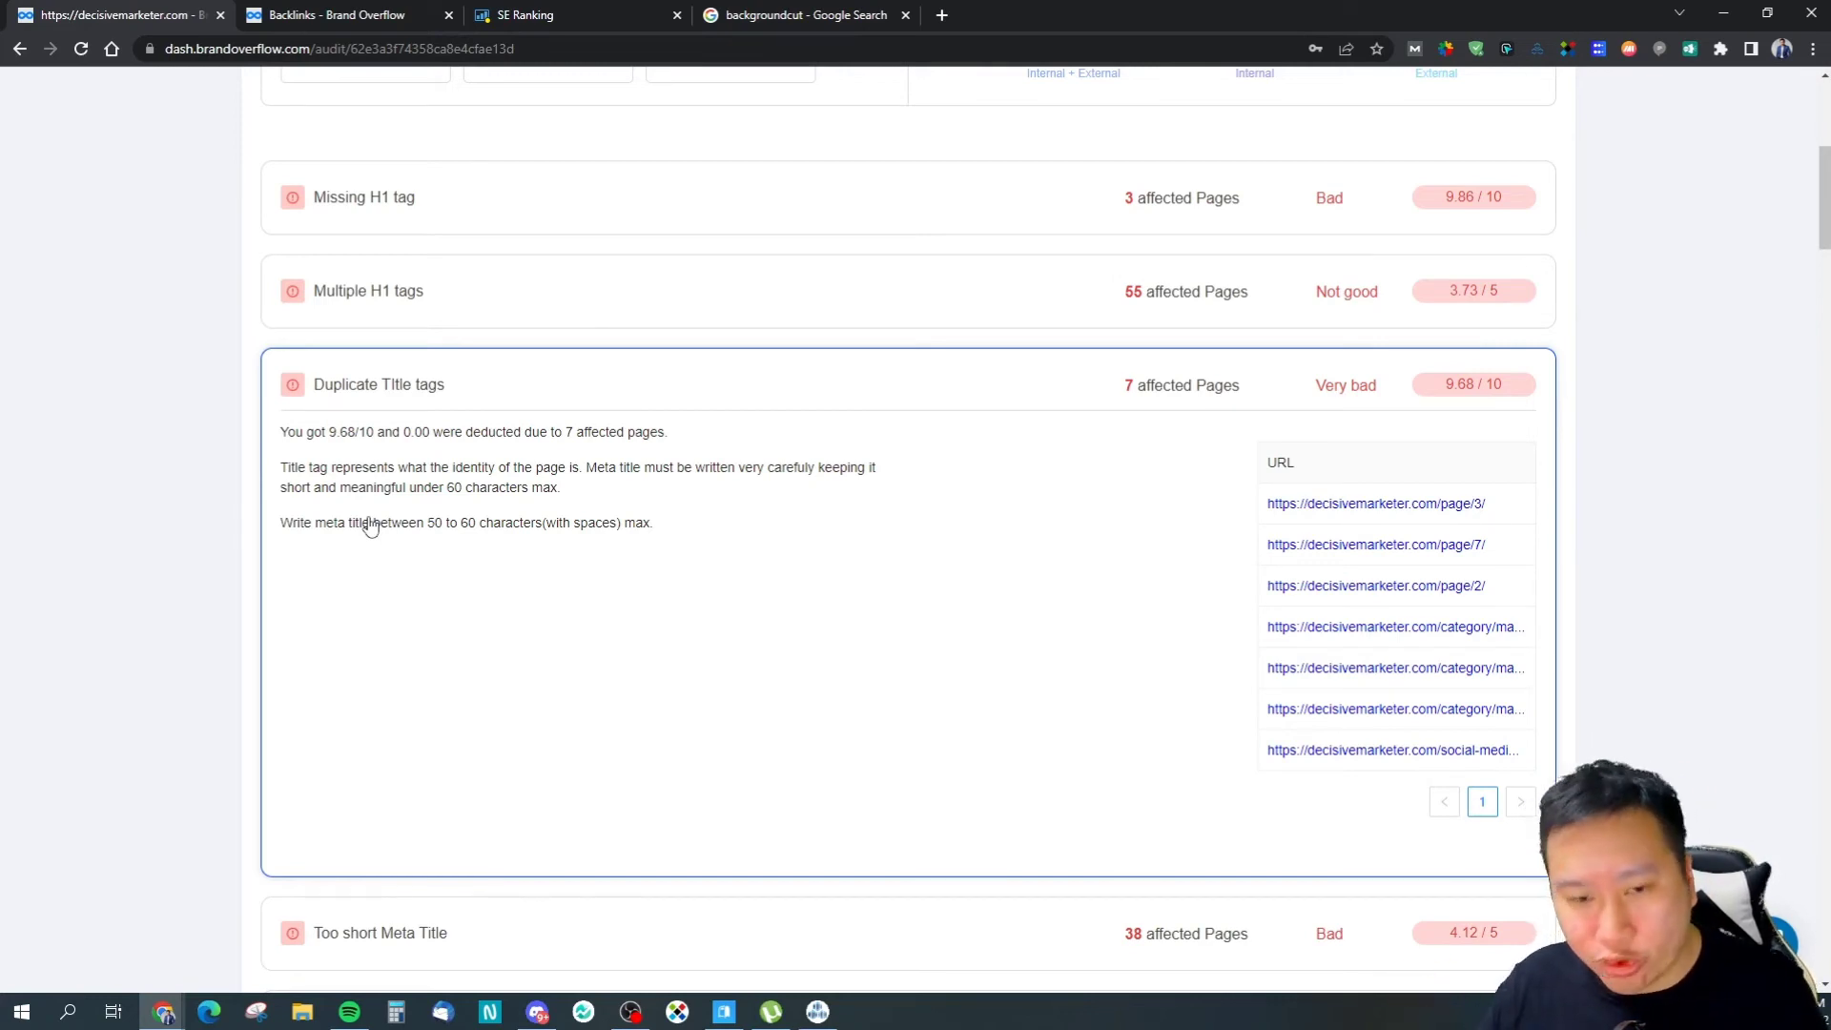
pyautogui.click(1050, 378)
pyautogui.click(652, 481)
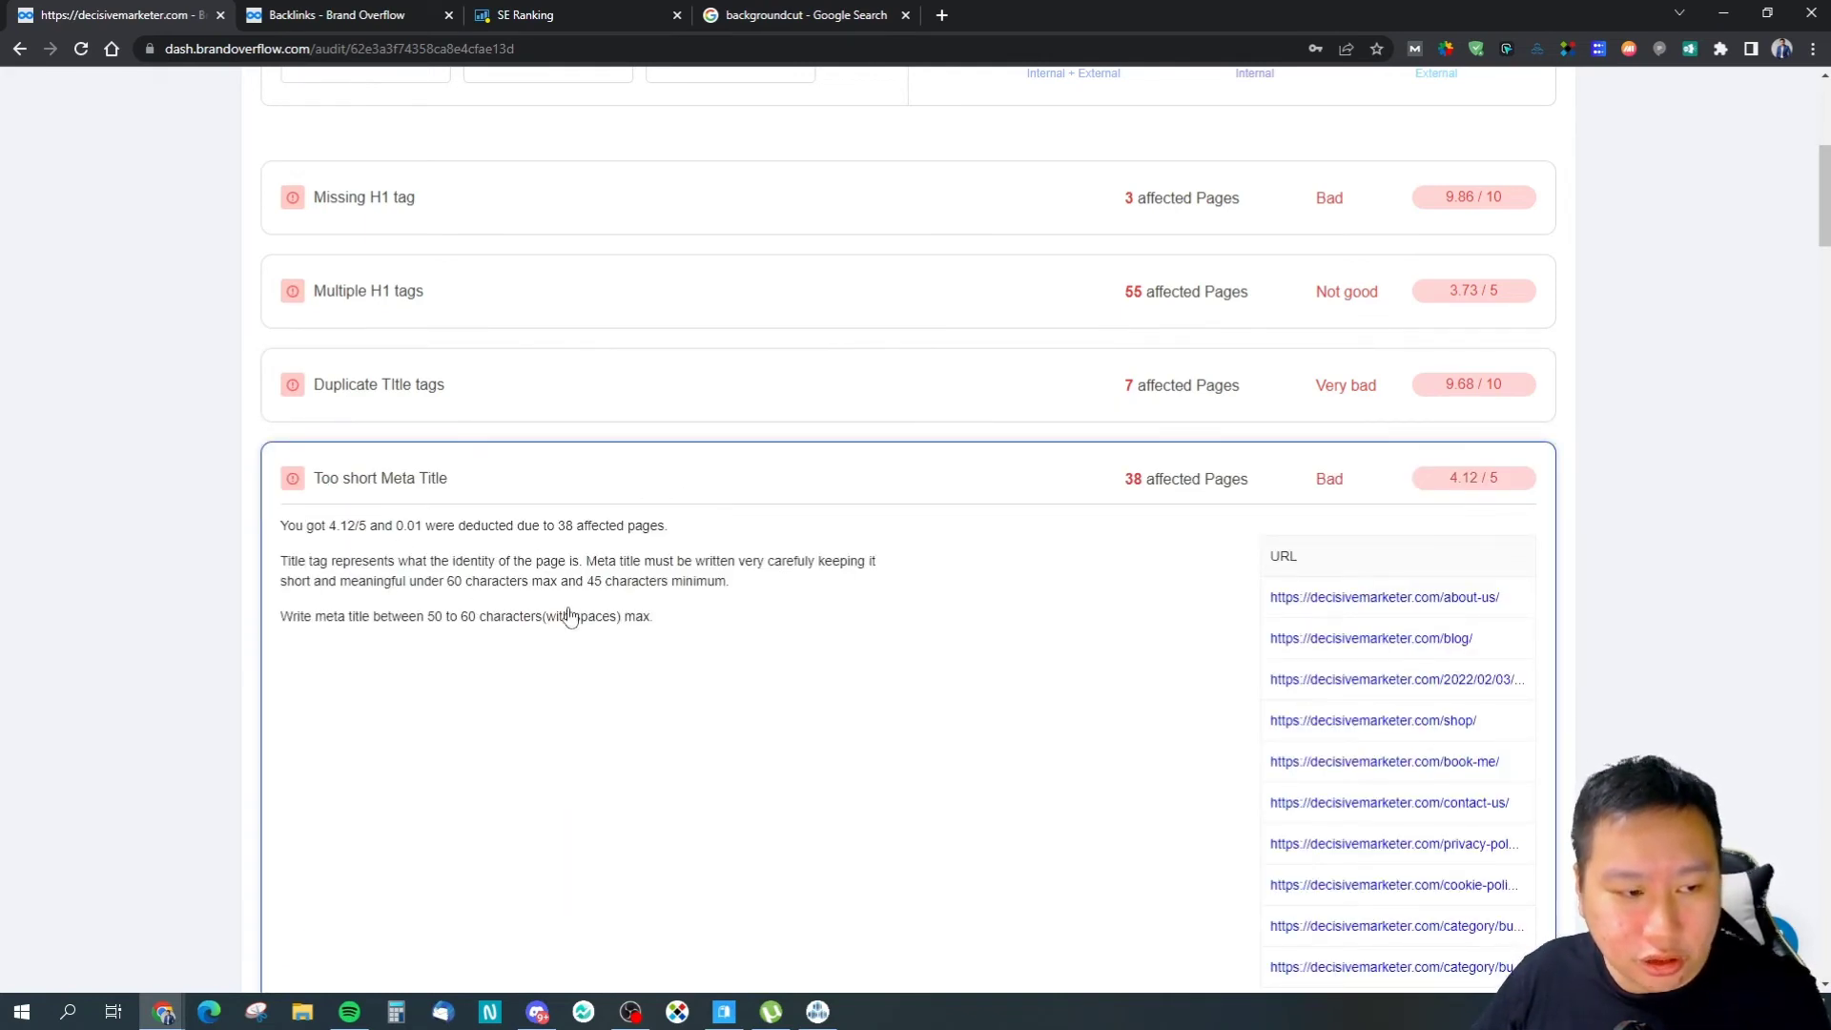
pyautogui.click(803, 498)
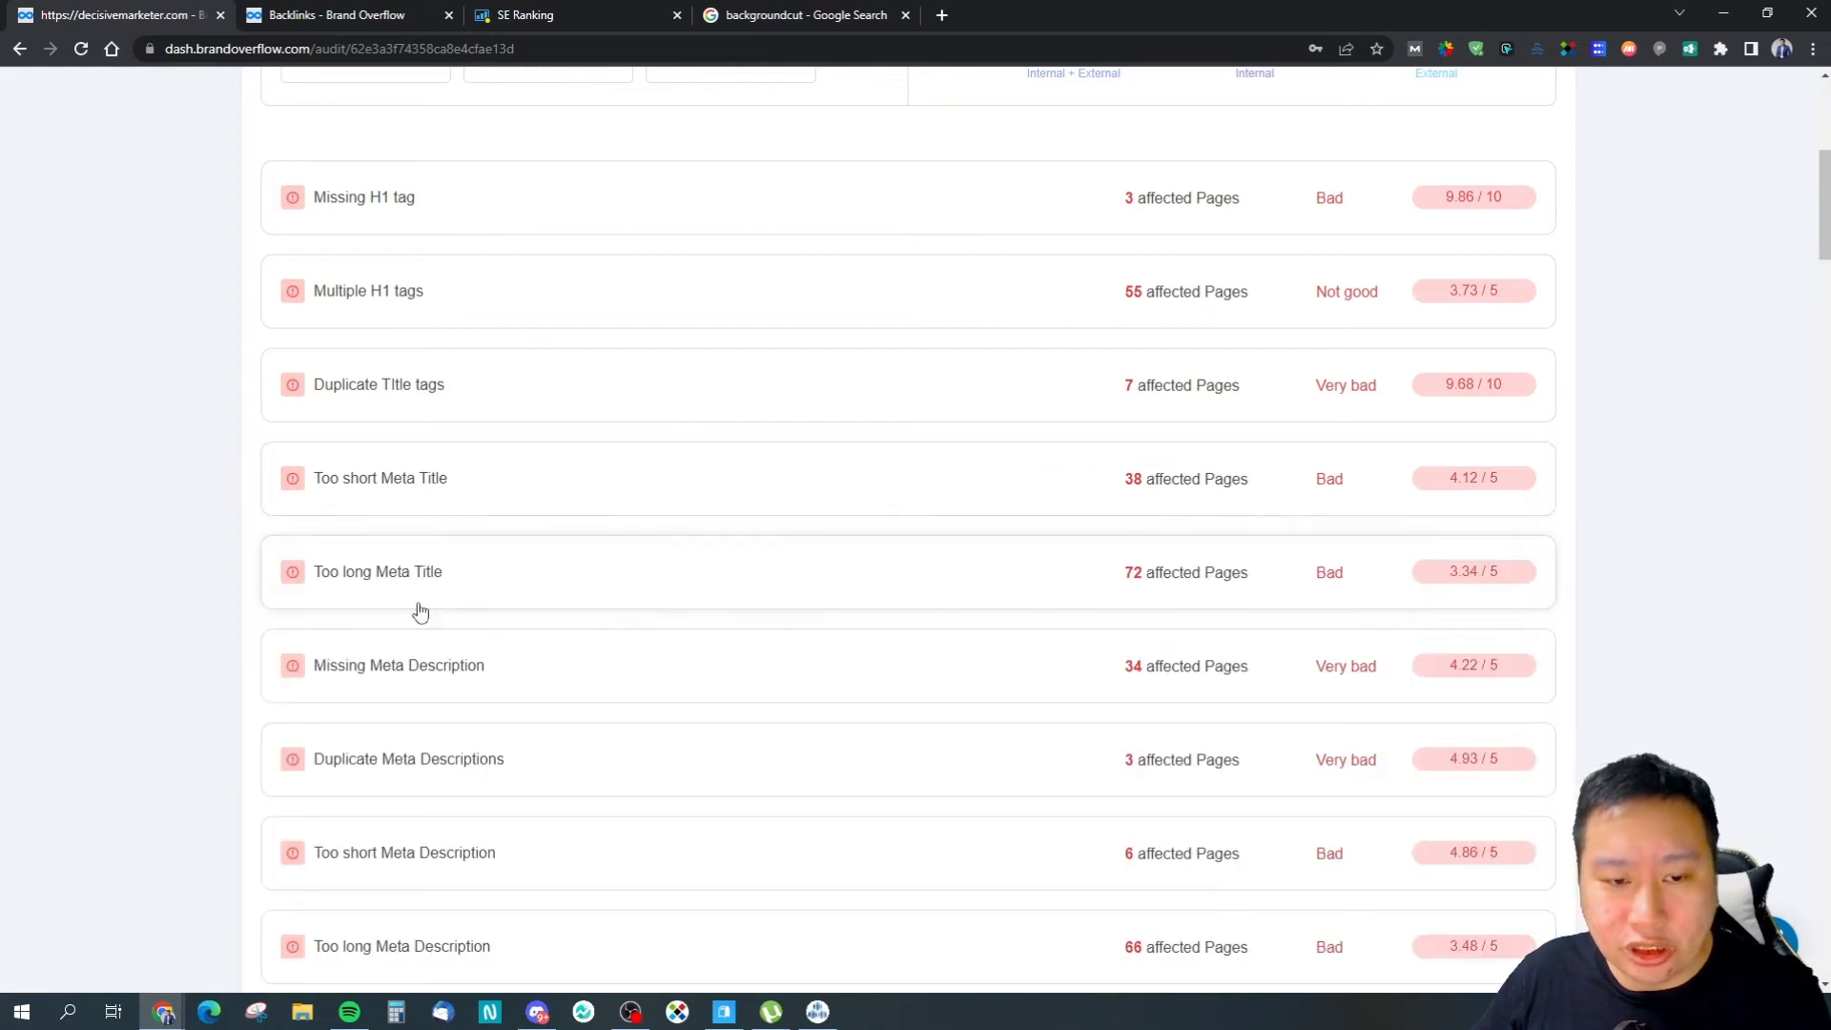
# Step: Expand the No internal links issue, read its internal linking advice, and collapse it
pyautogui.scroll(-9, 572, 706)
pyautogui.scroll(2, 520, 715)
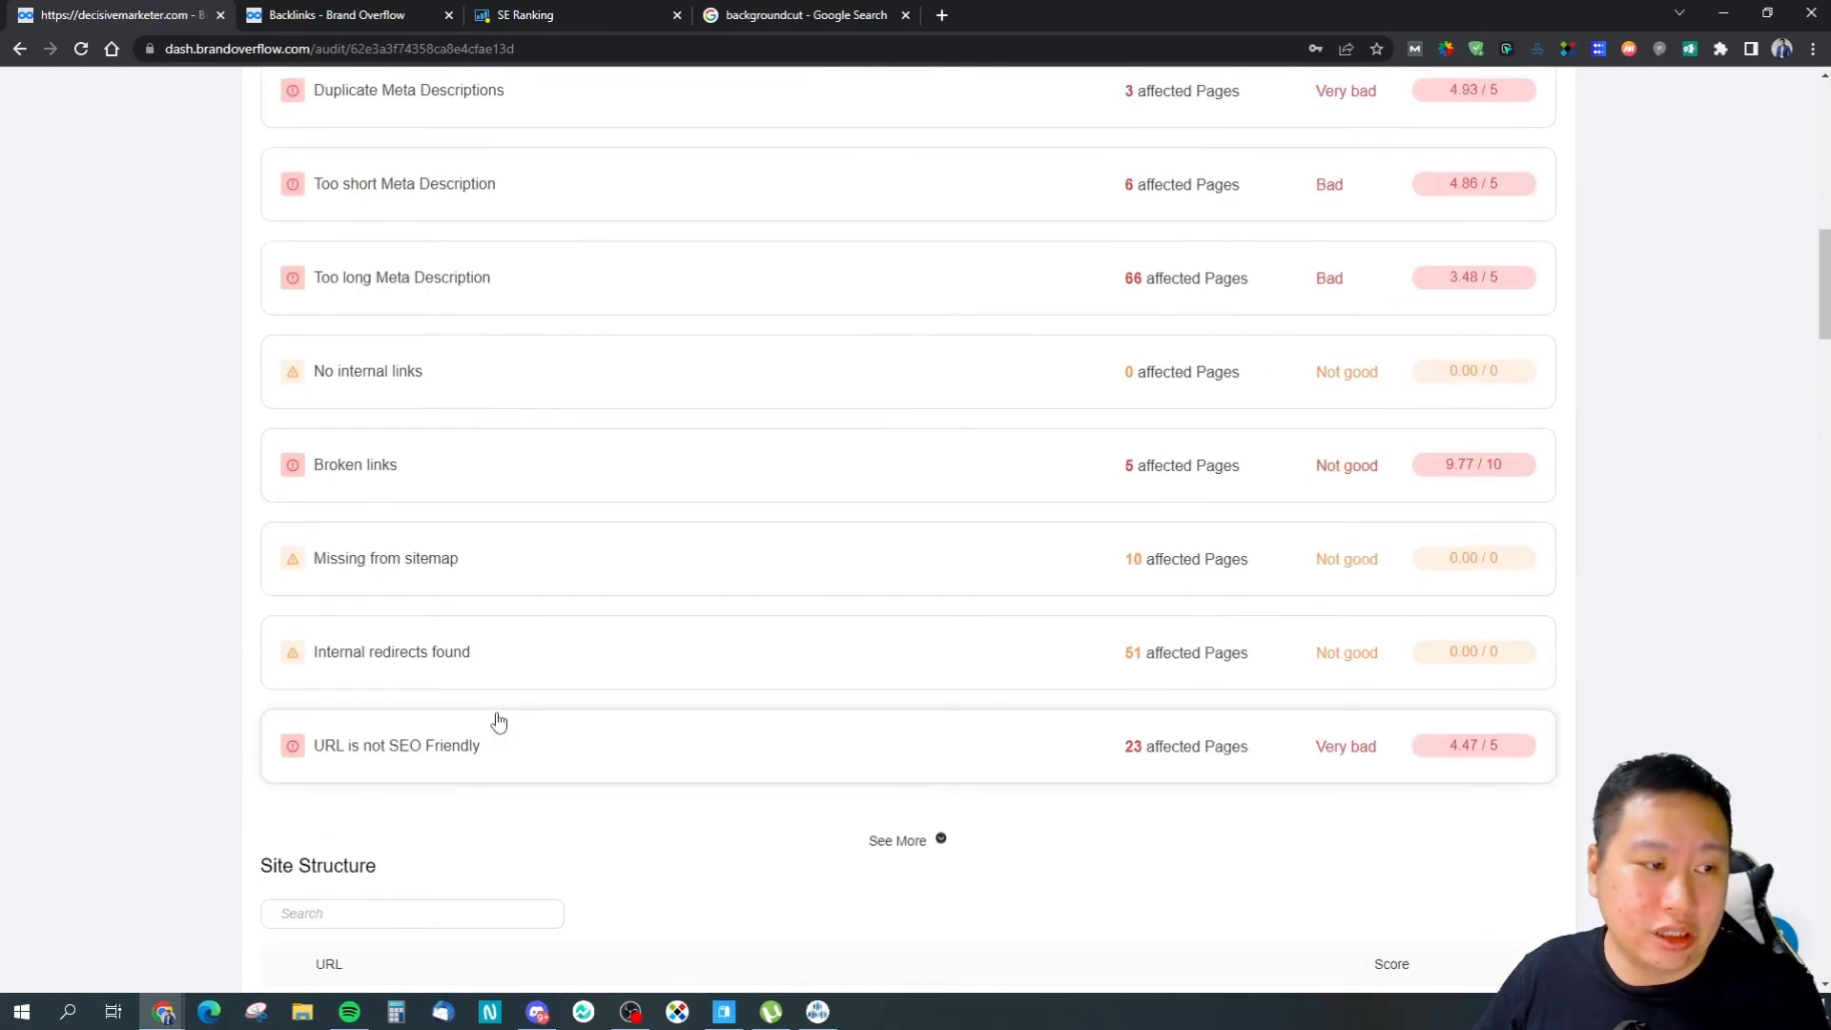
pyautogui.click(750, 391)
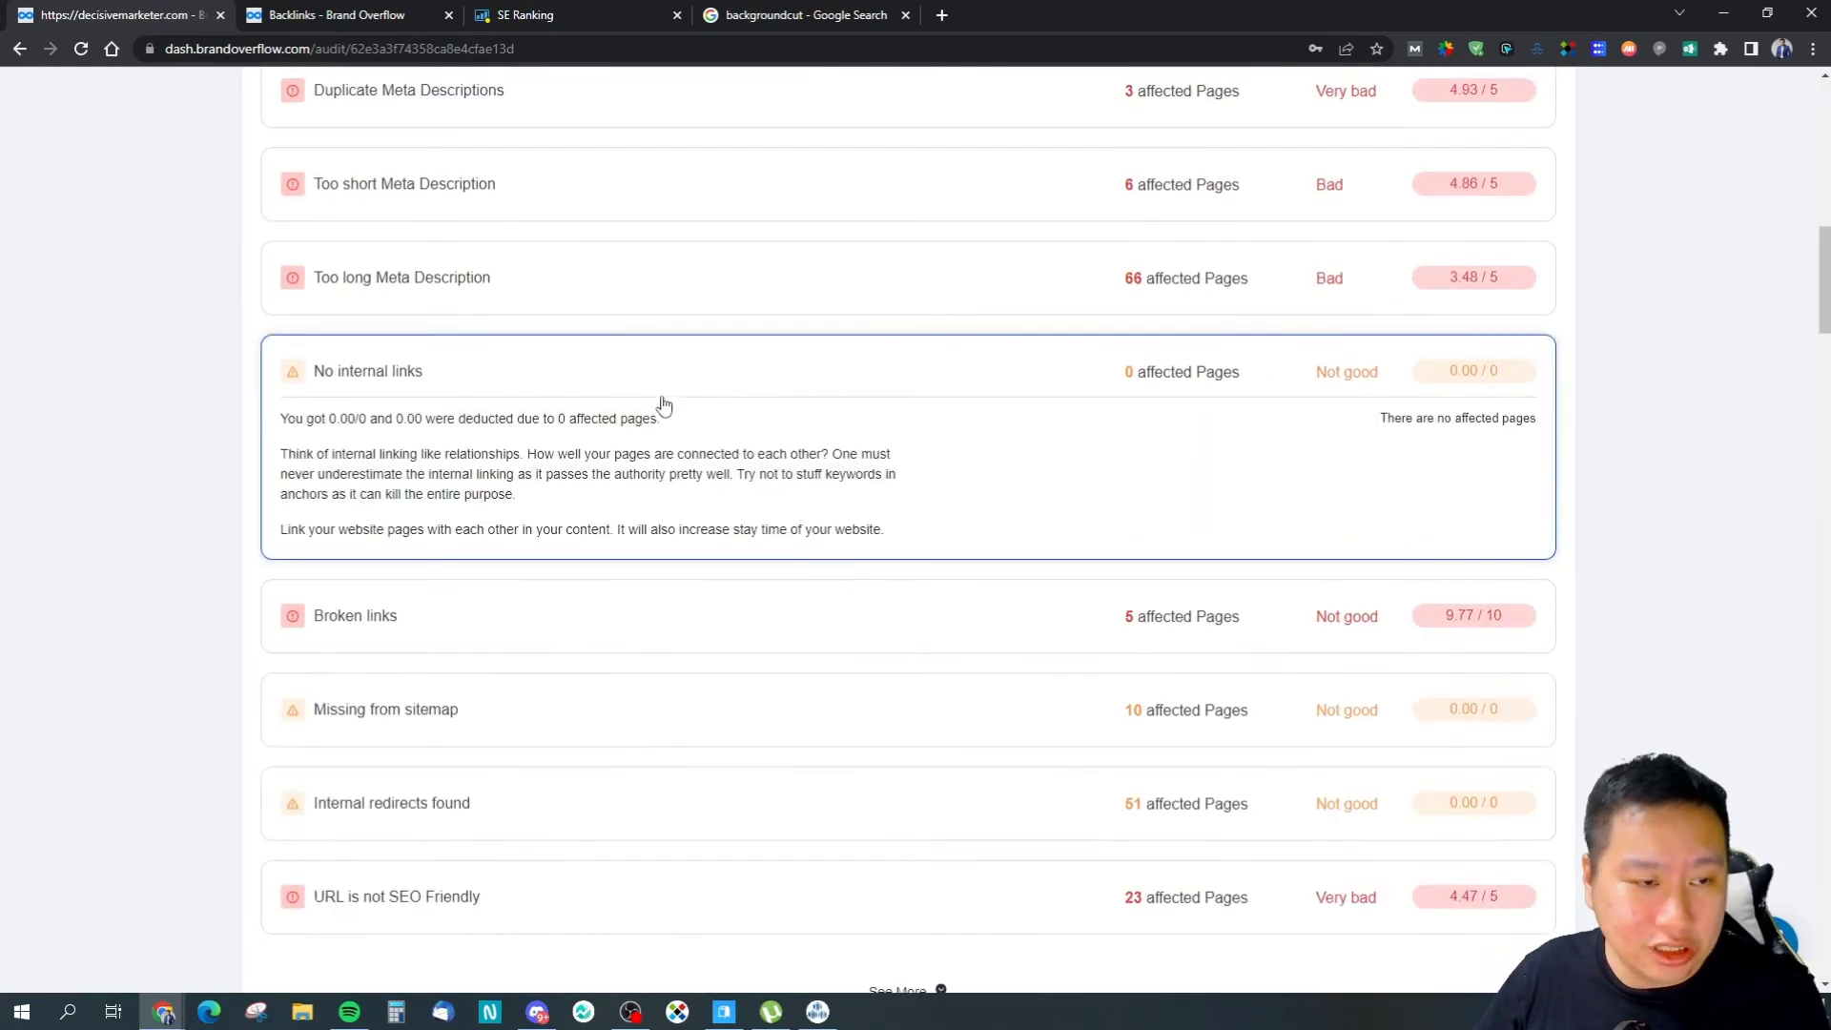
pyautogui.click(553, 378)
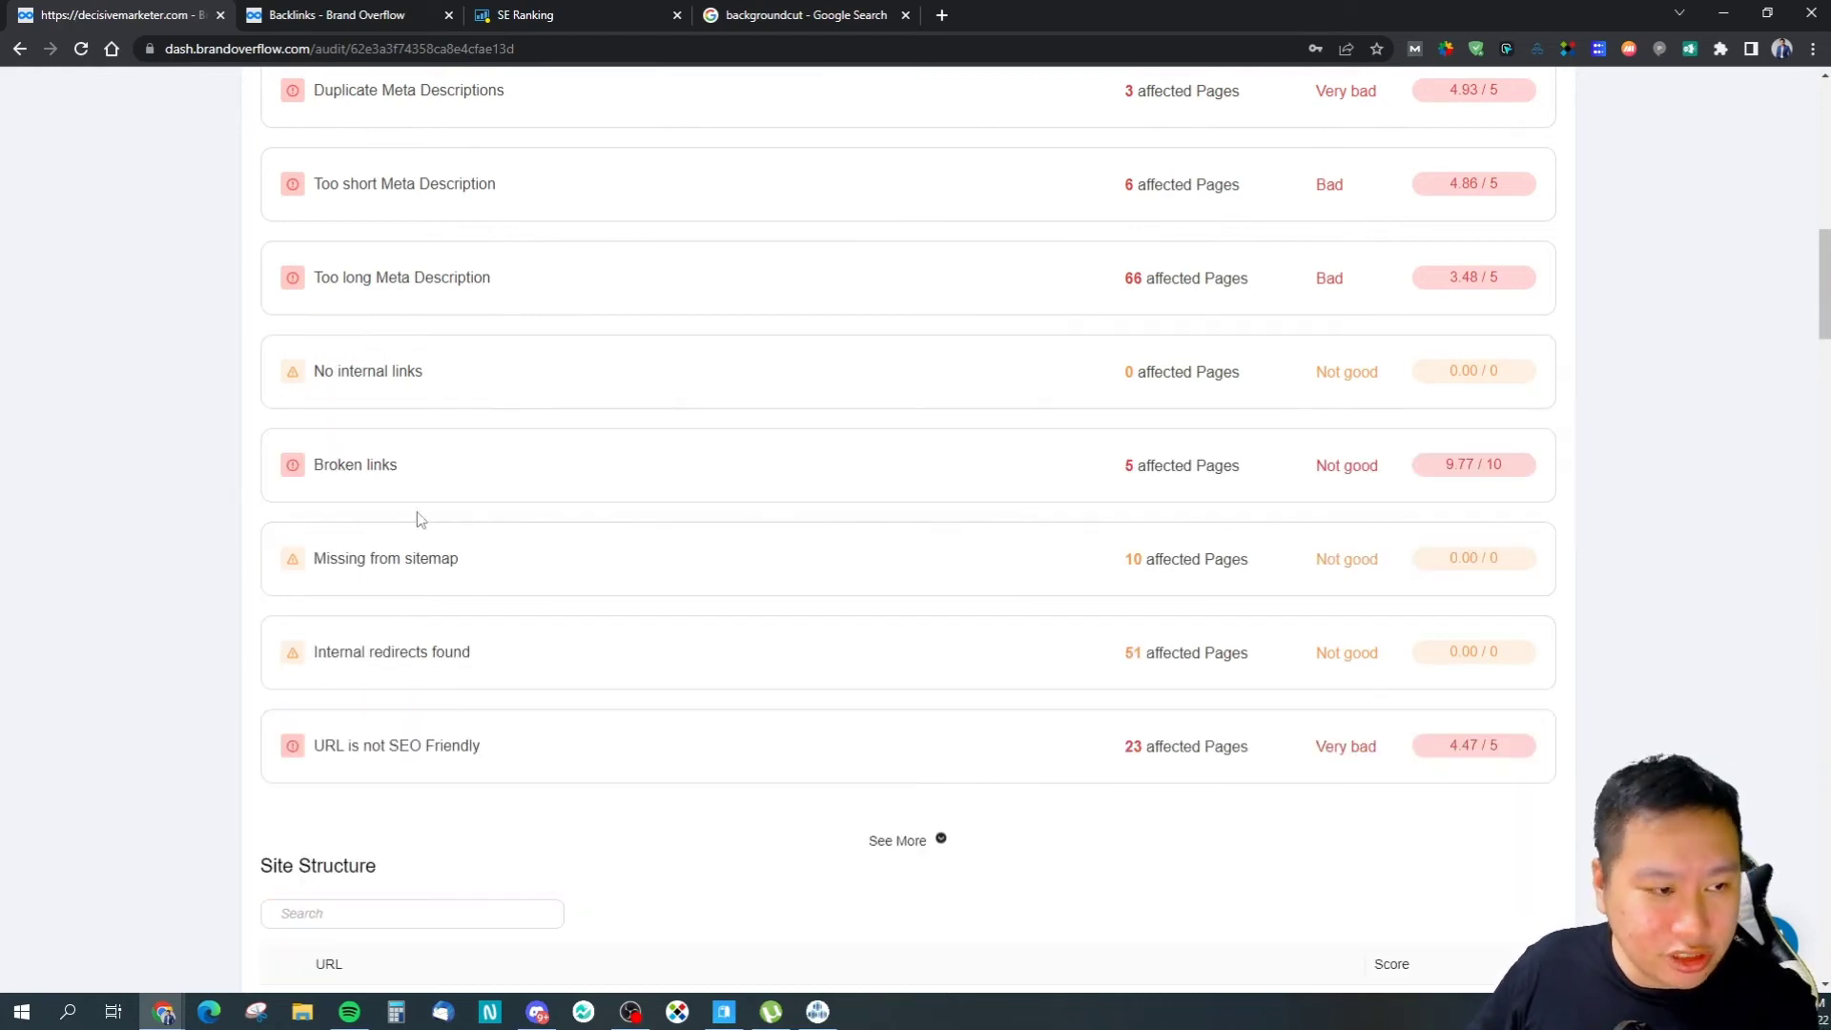
# Step: Expand the Internal redirects found issue and examine its list of affected URLs
pyautogui.scroll(-2, 520, 532)
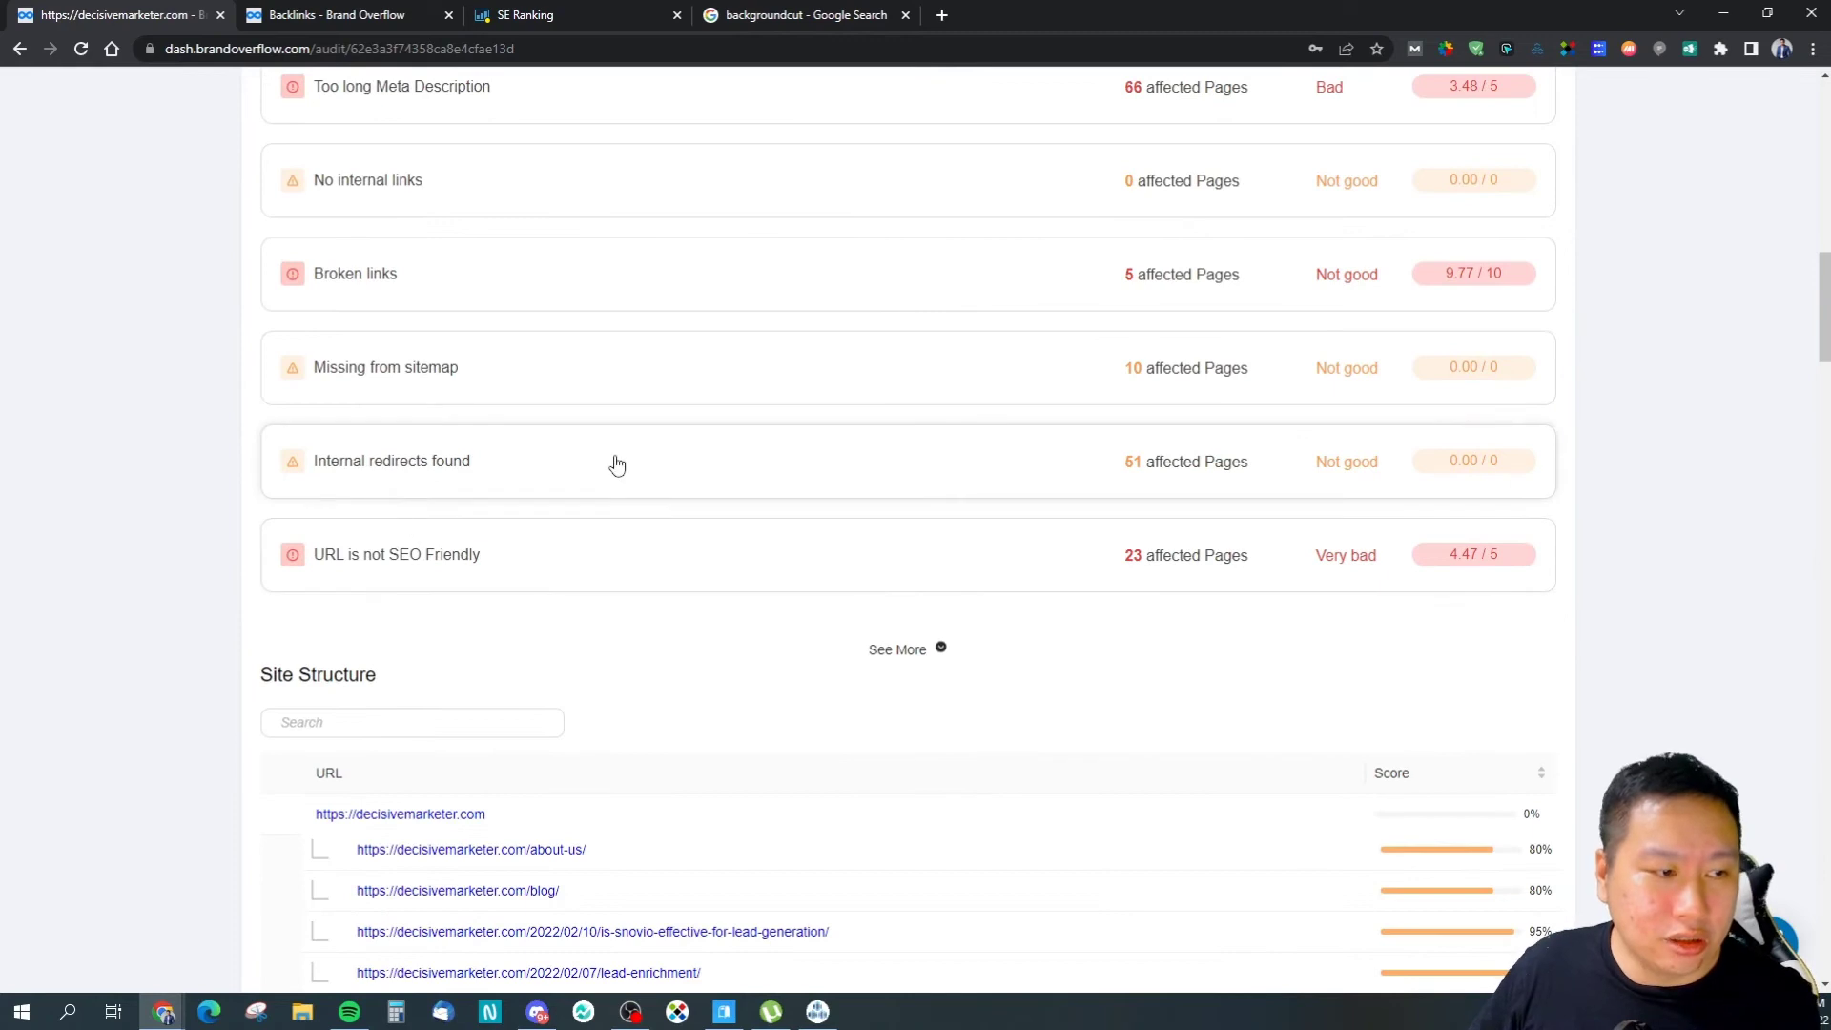
pyautogui.click(615, 464)
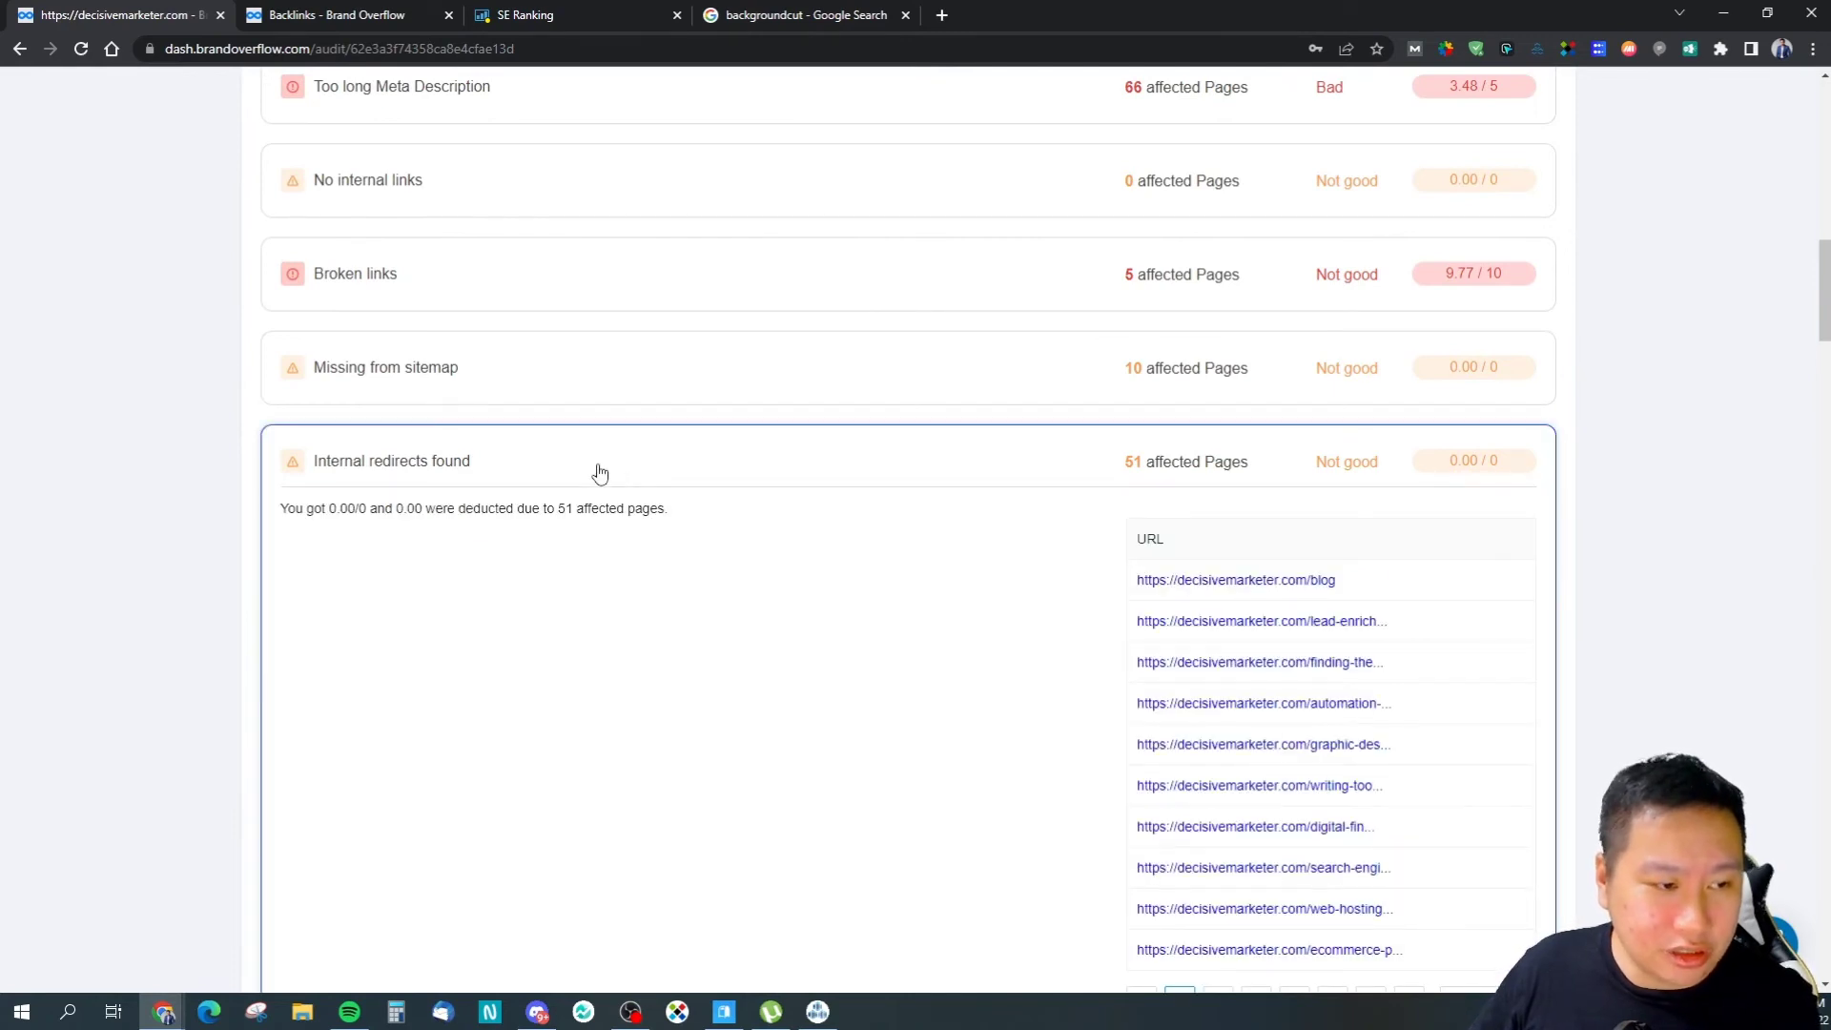
pyautogui.click(599, 473)
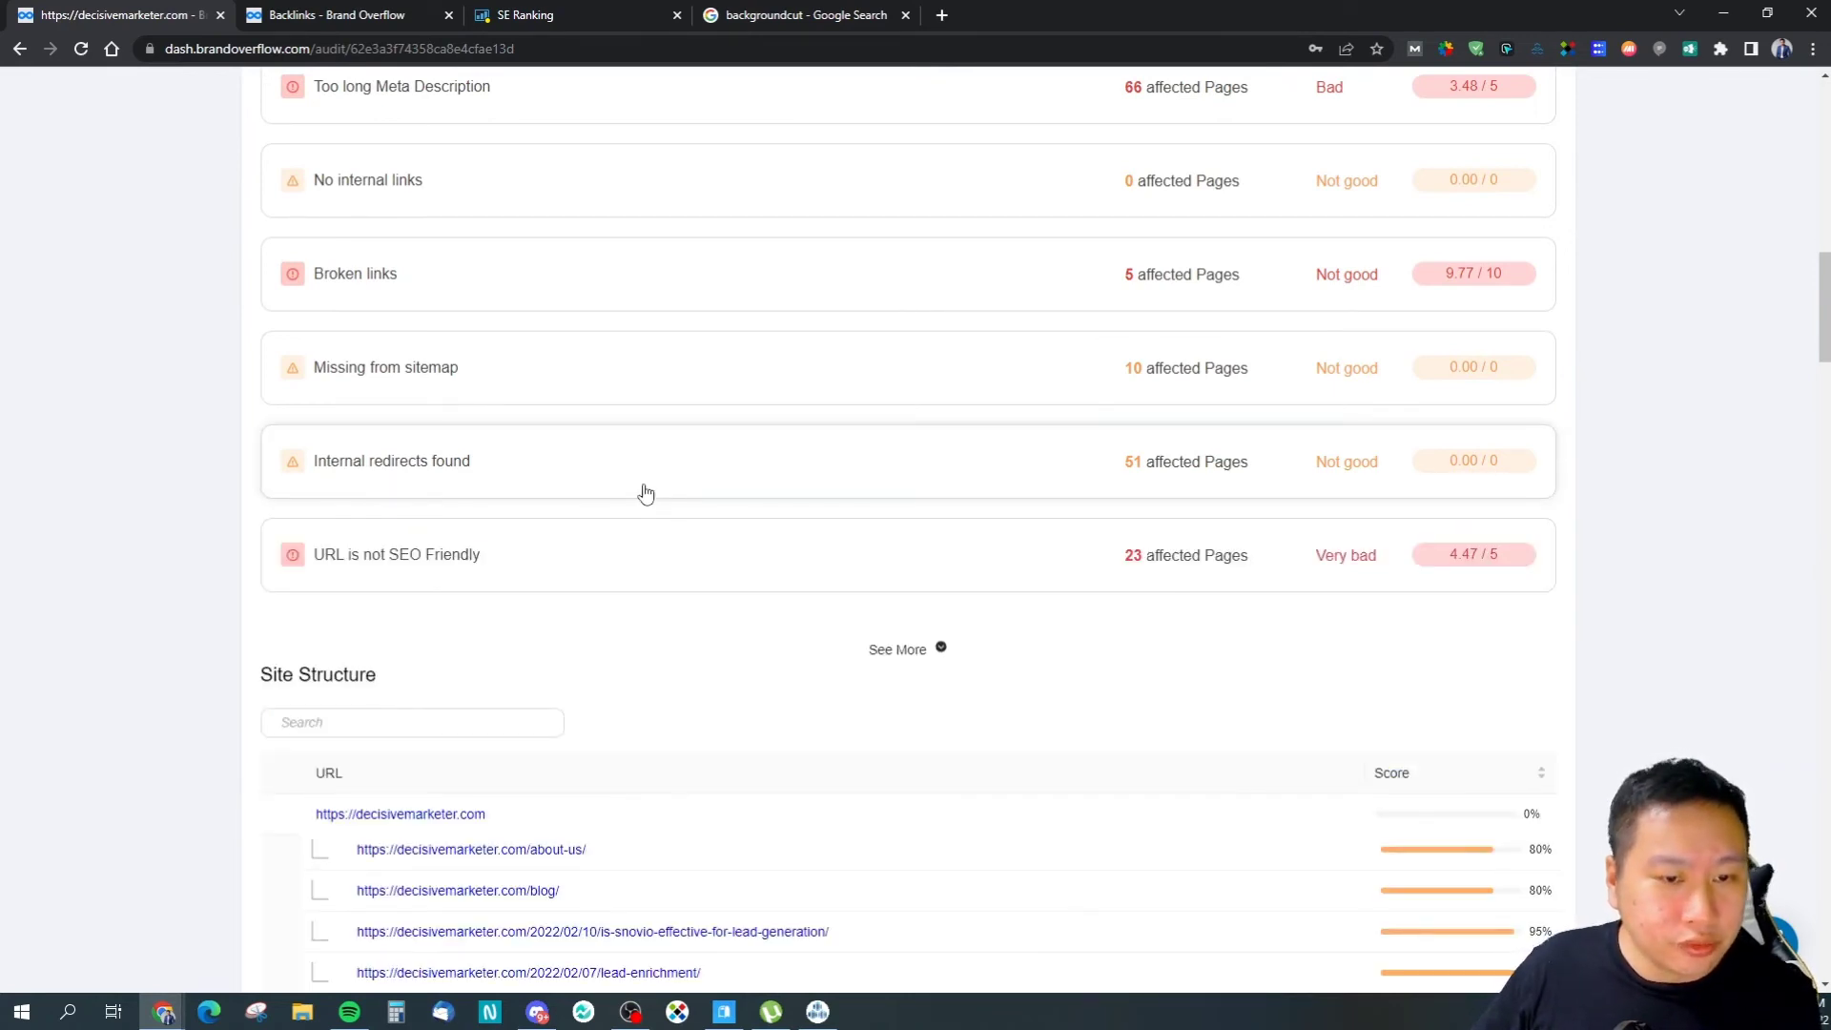
pyautogui.click(622, 474)
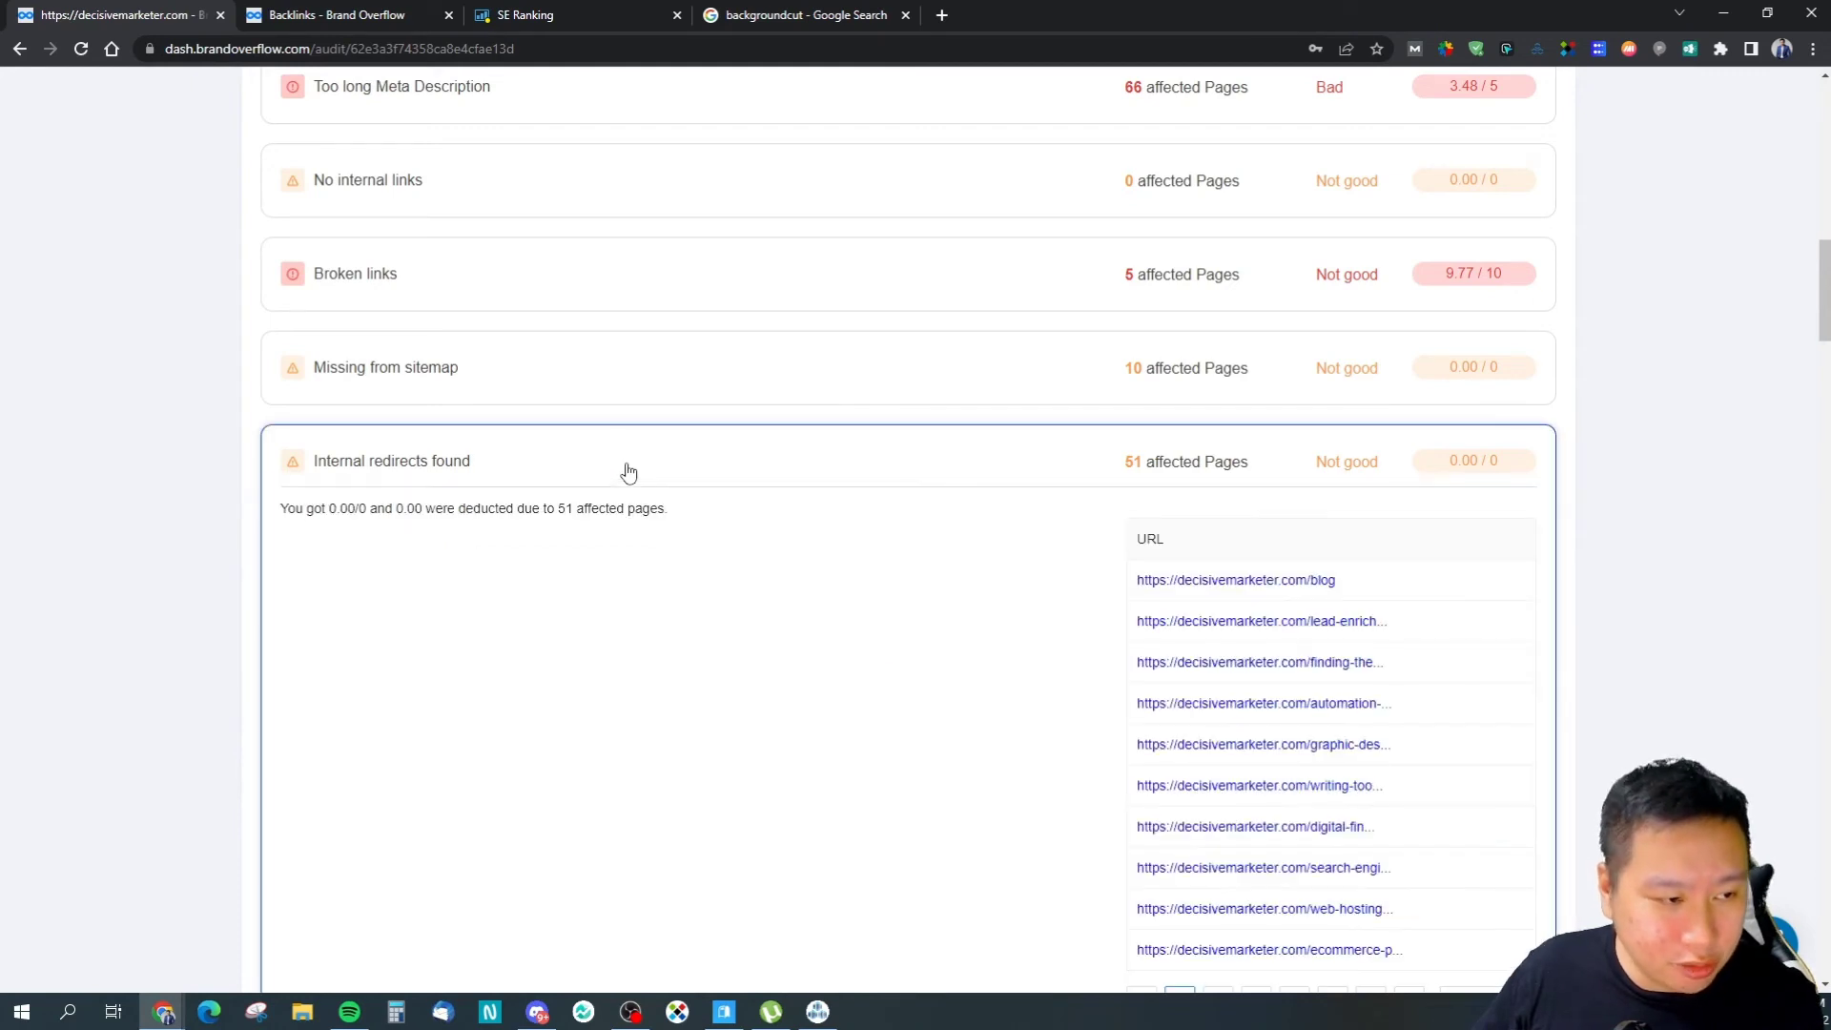
pyautogui.scroll(-2, 626, 472)
pyautogui.scroll(-2, 629, 477)
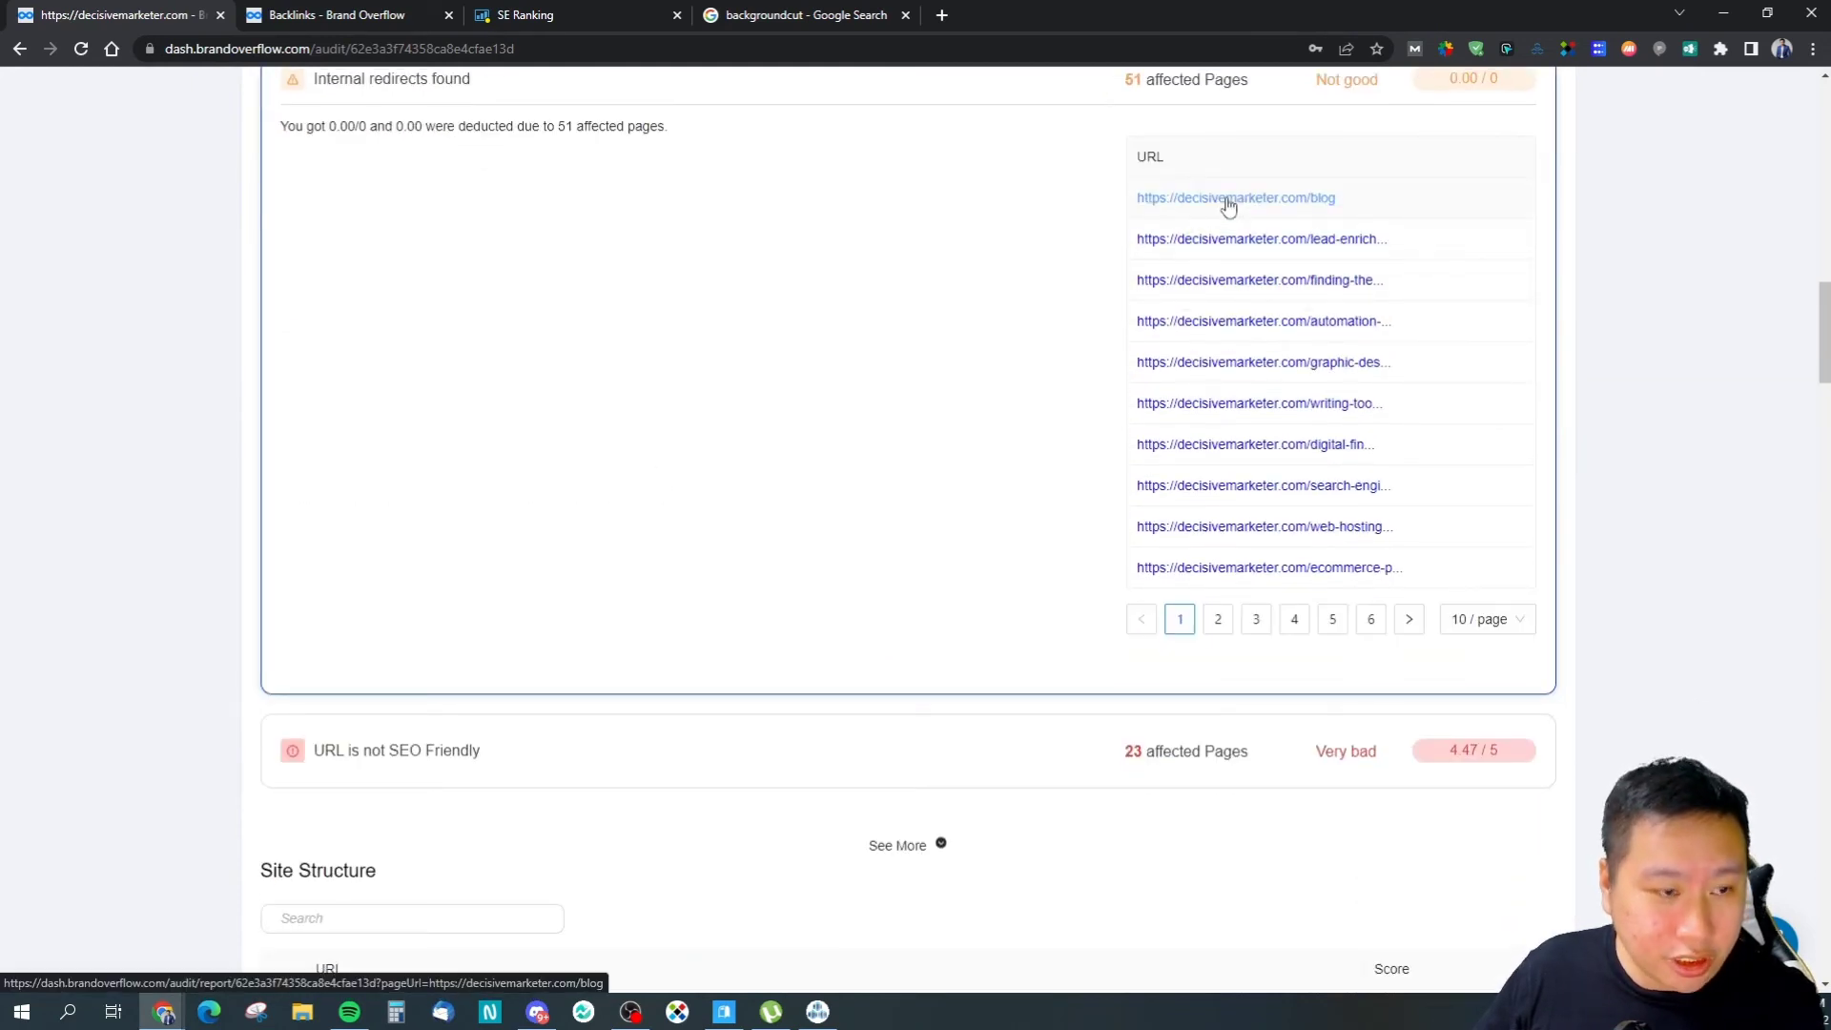
# Step: Collapse the Internal redirects found issue and examine the page scores throughout the audit's Site Structure list
pyautogui.scroll(4, 702, 458)
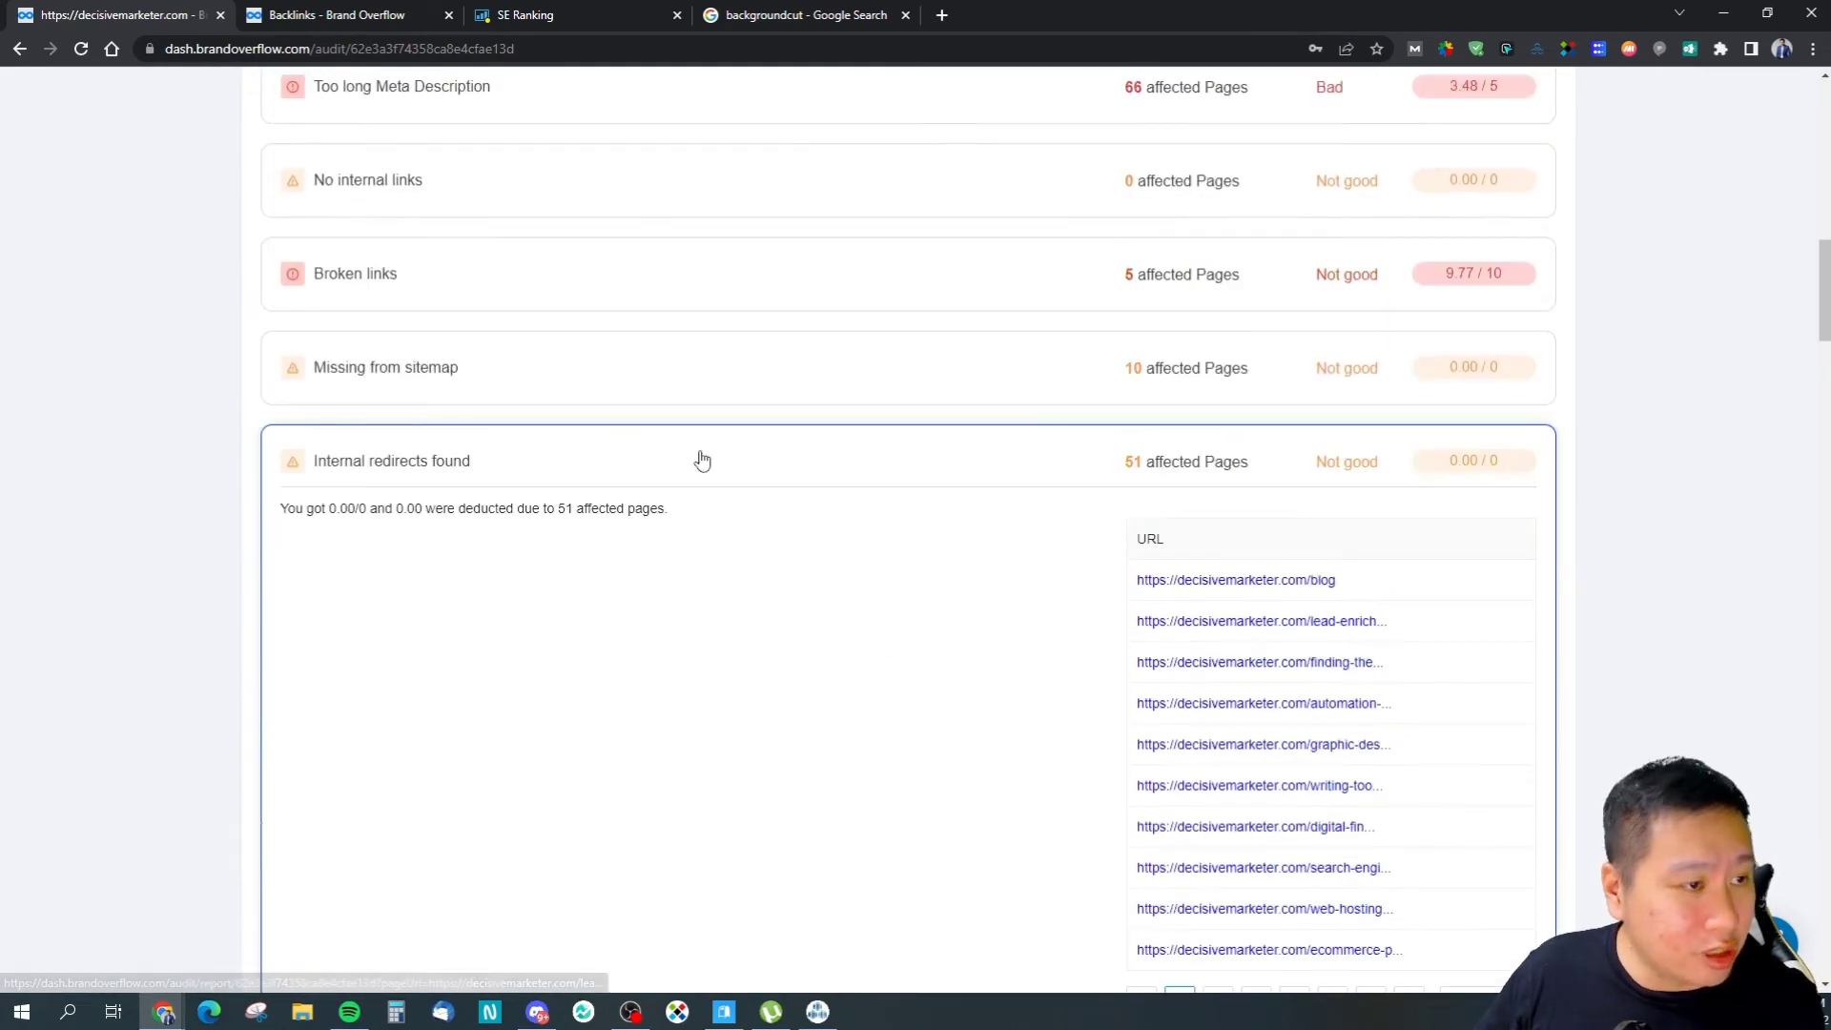
pyautogui.click(631, 465)
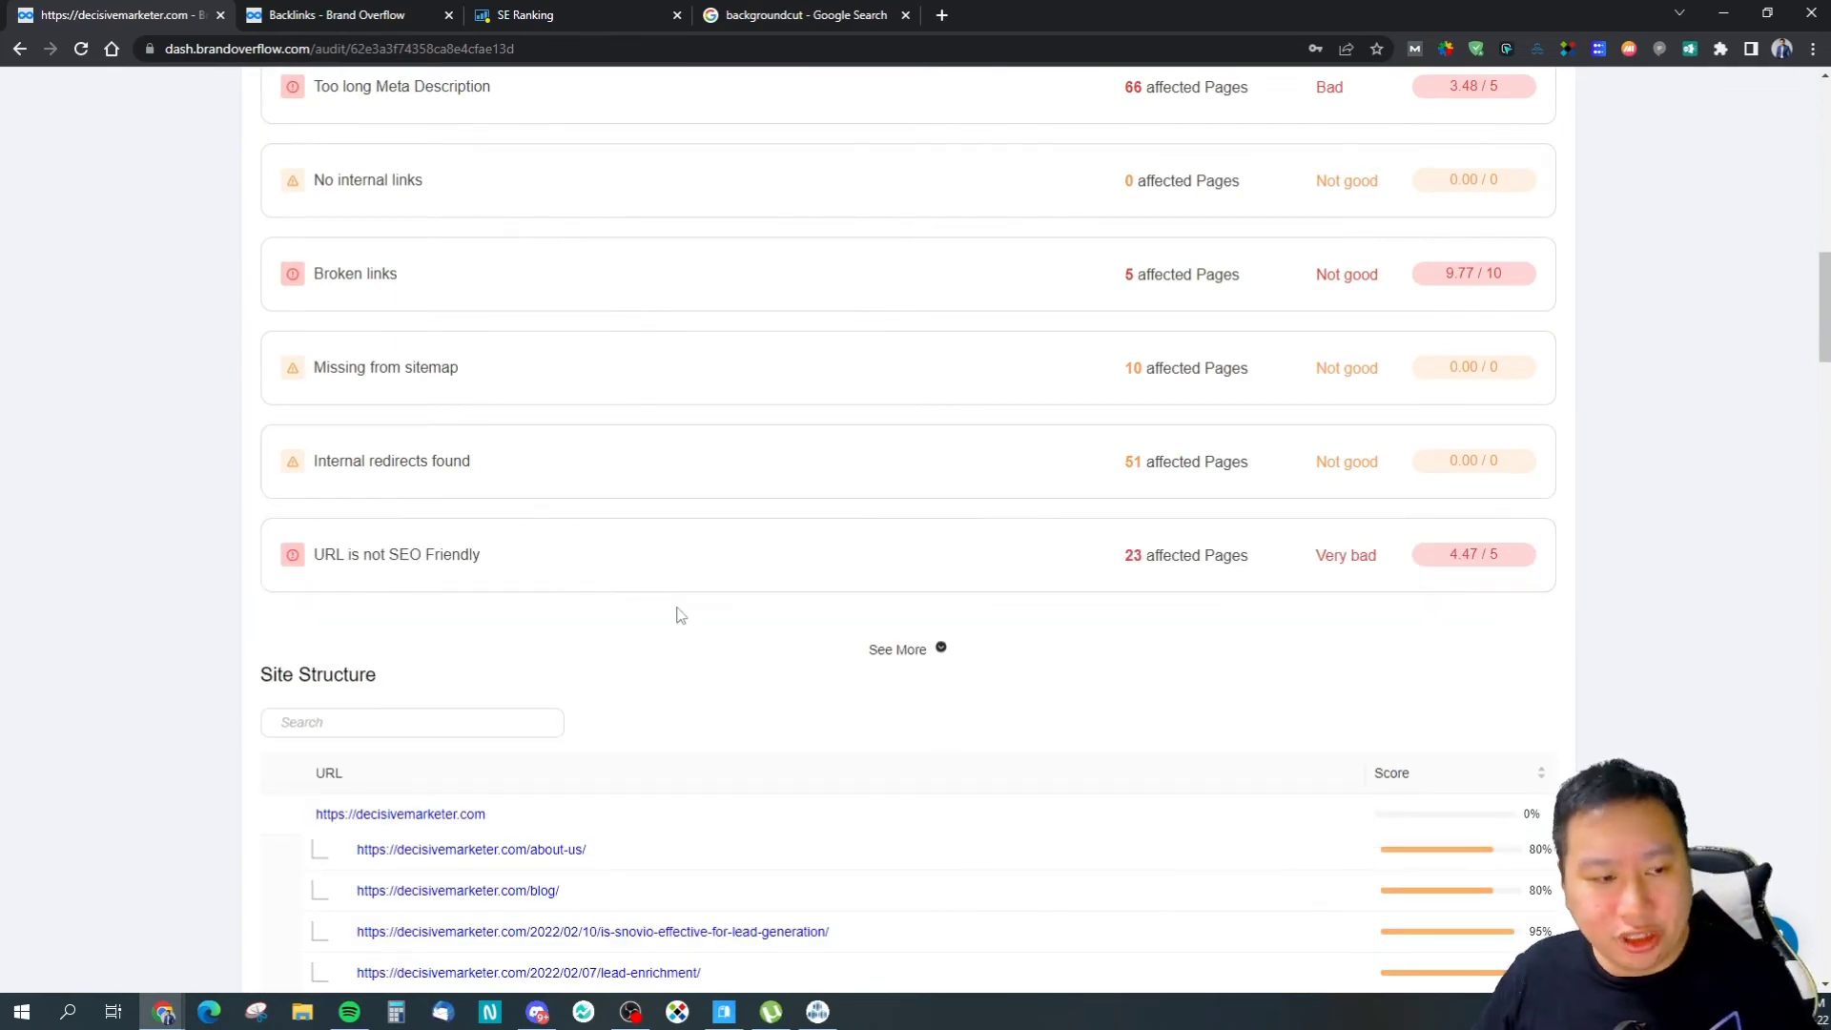
pyautogui.scroll(-4, 674, 610)
pyautogui.scroll(1, 610, 601)
pyautogui.scroll(-12, 683, 601)
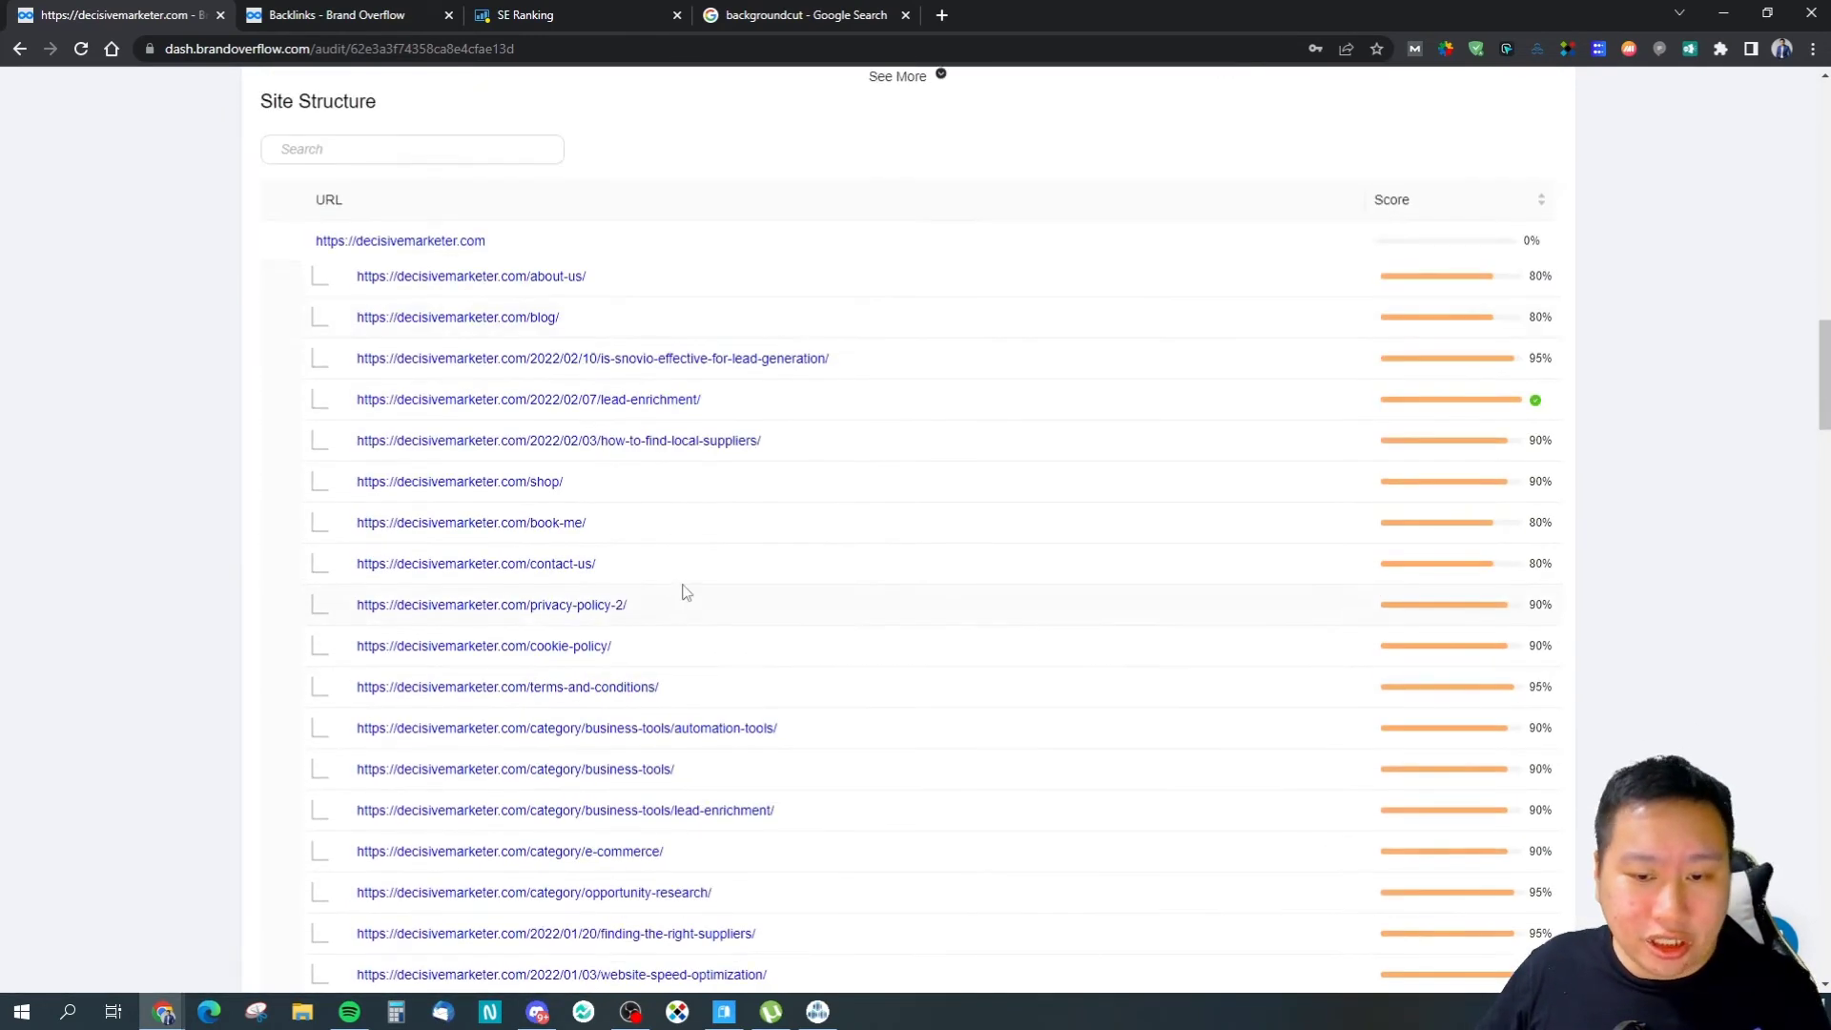
pyautogui.scroll(-20, 931, 633)
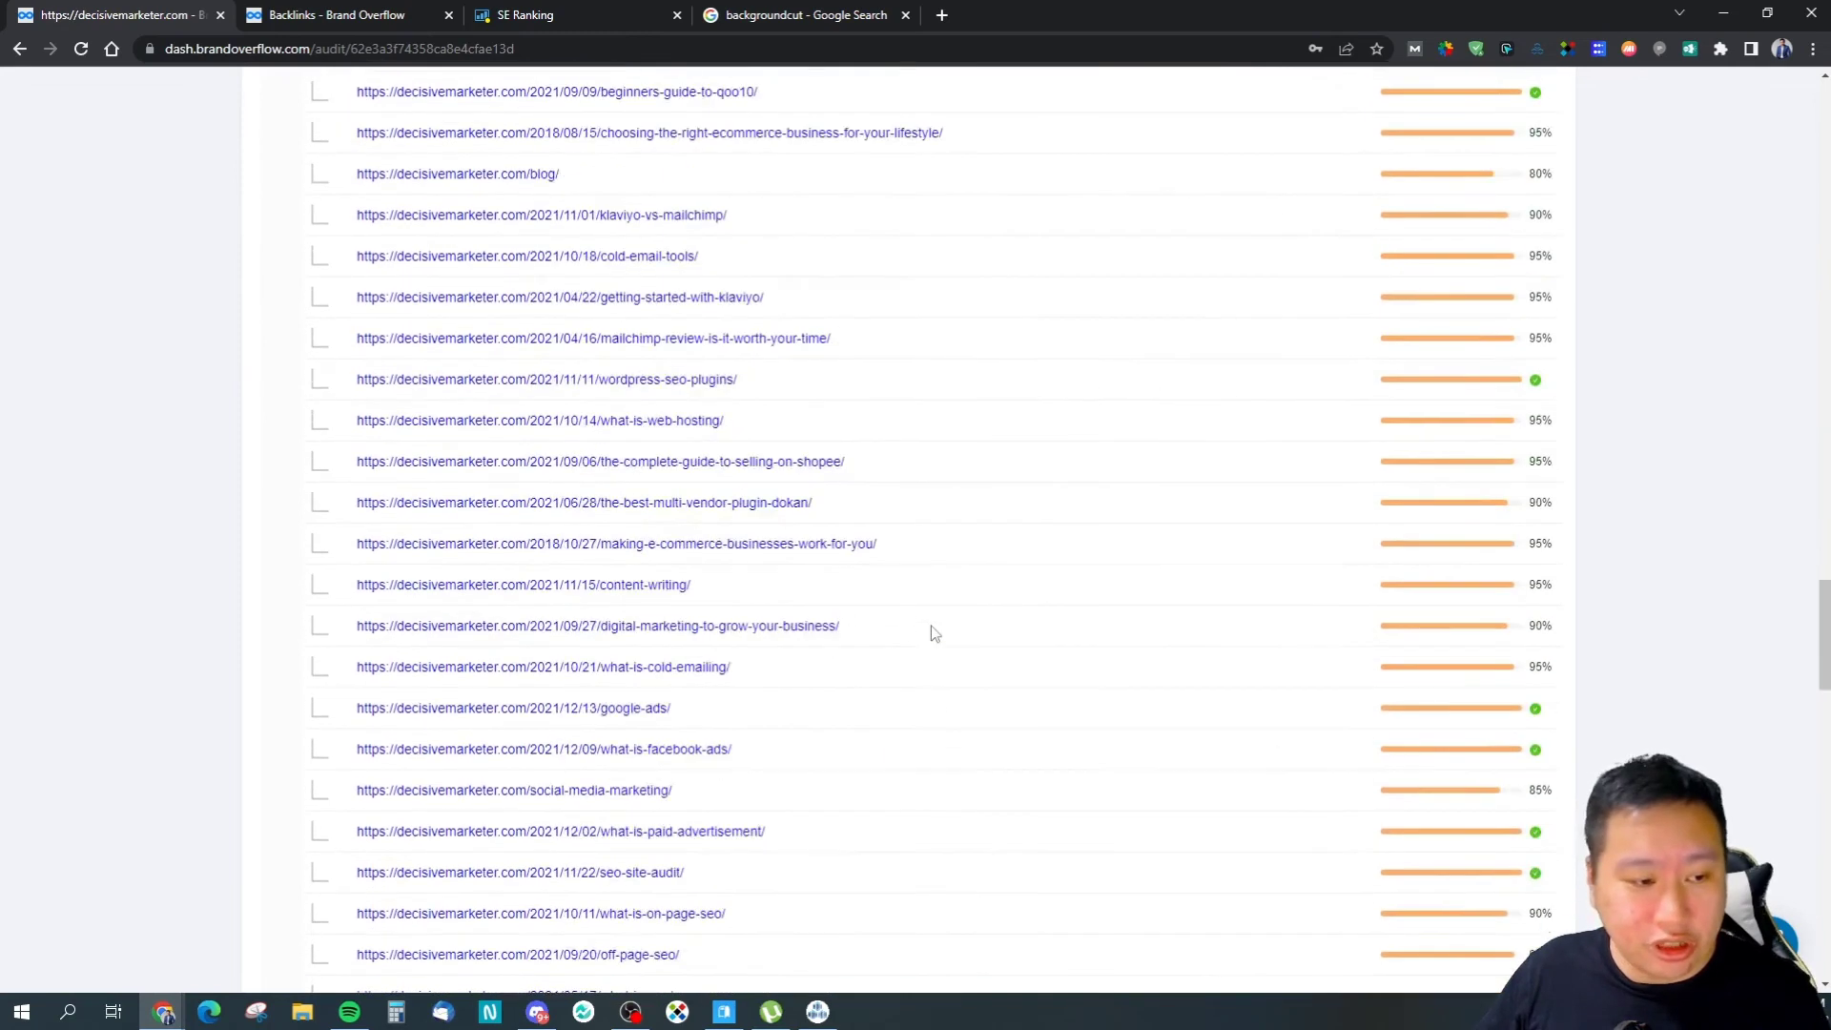
pyautogui.scroll(-14, 931, 634)
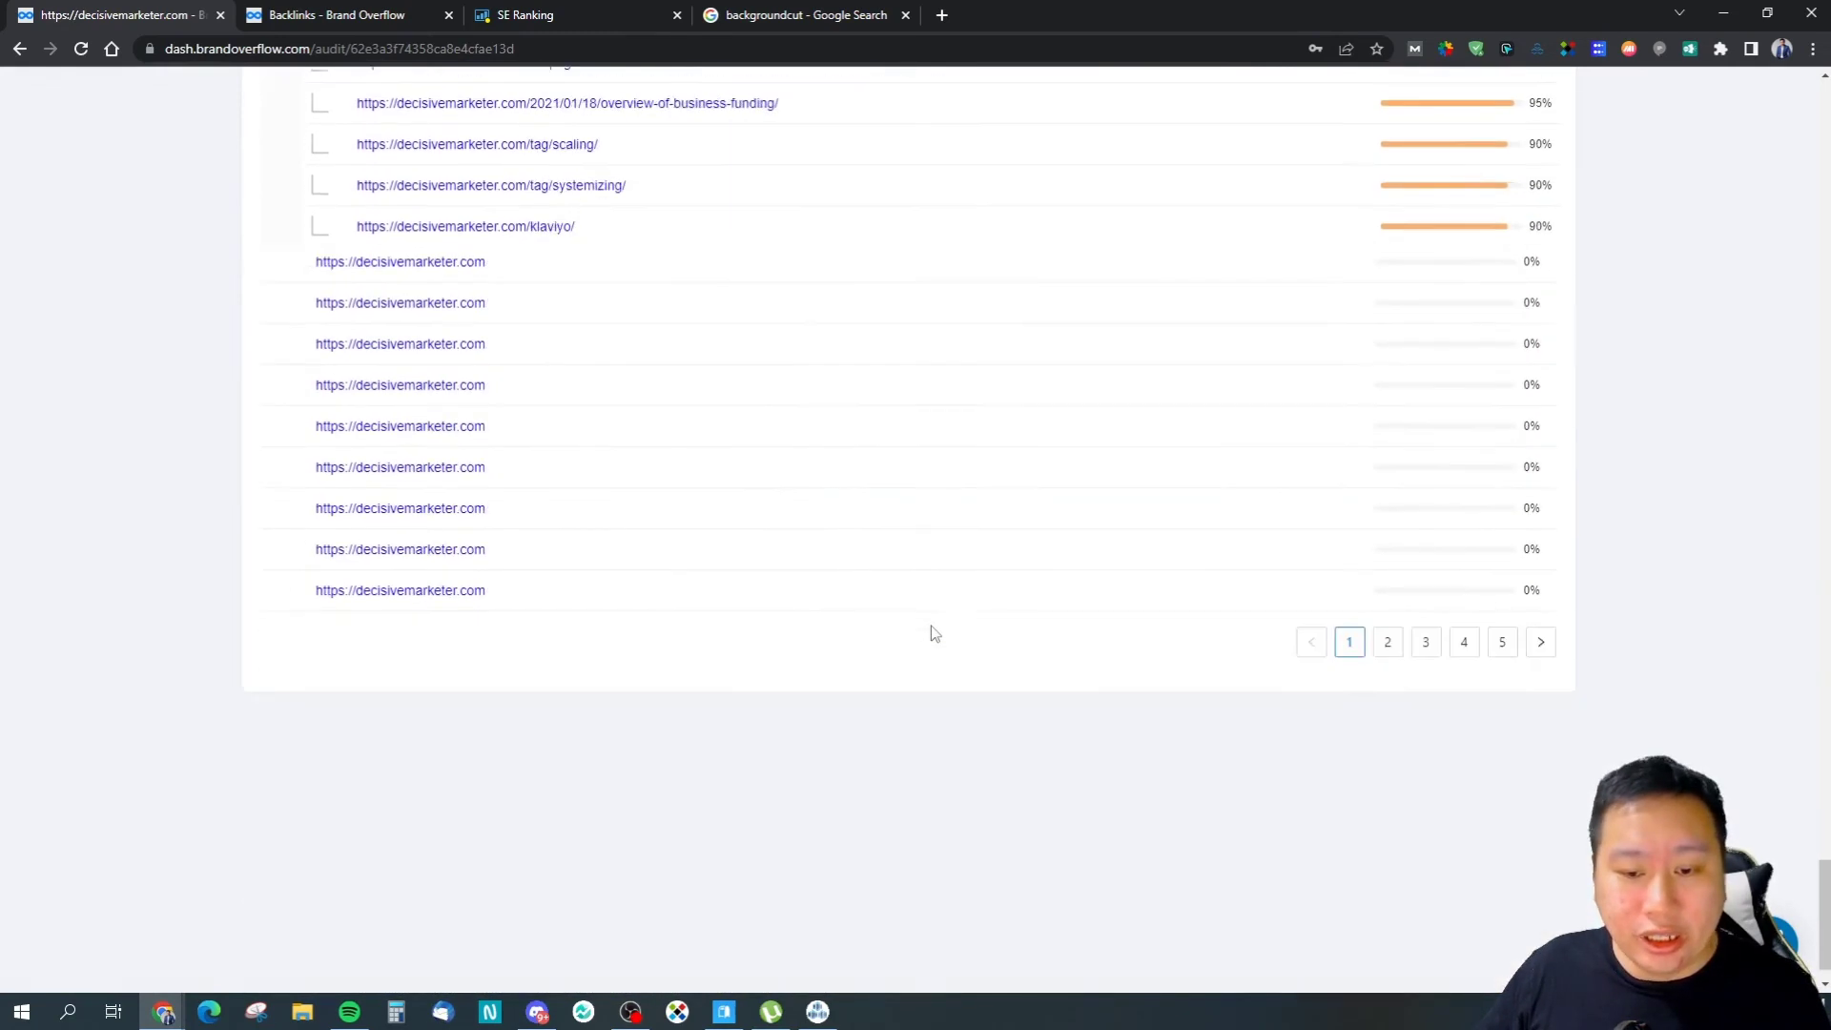
pyautogui.scroll(4, 916, 635)
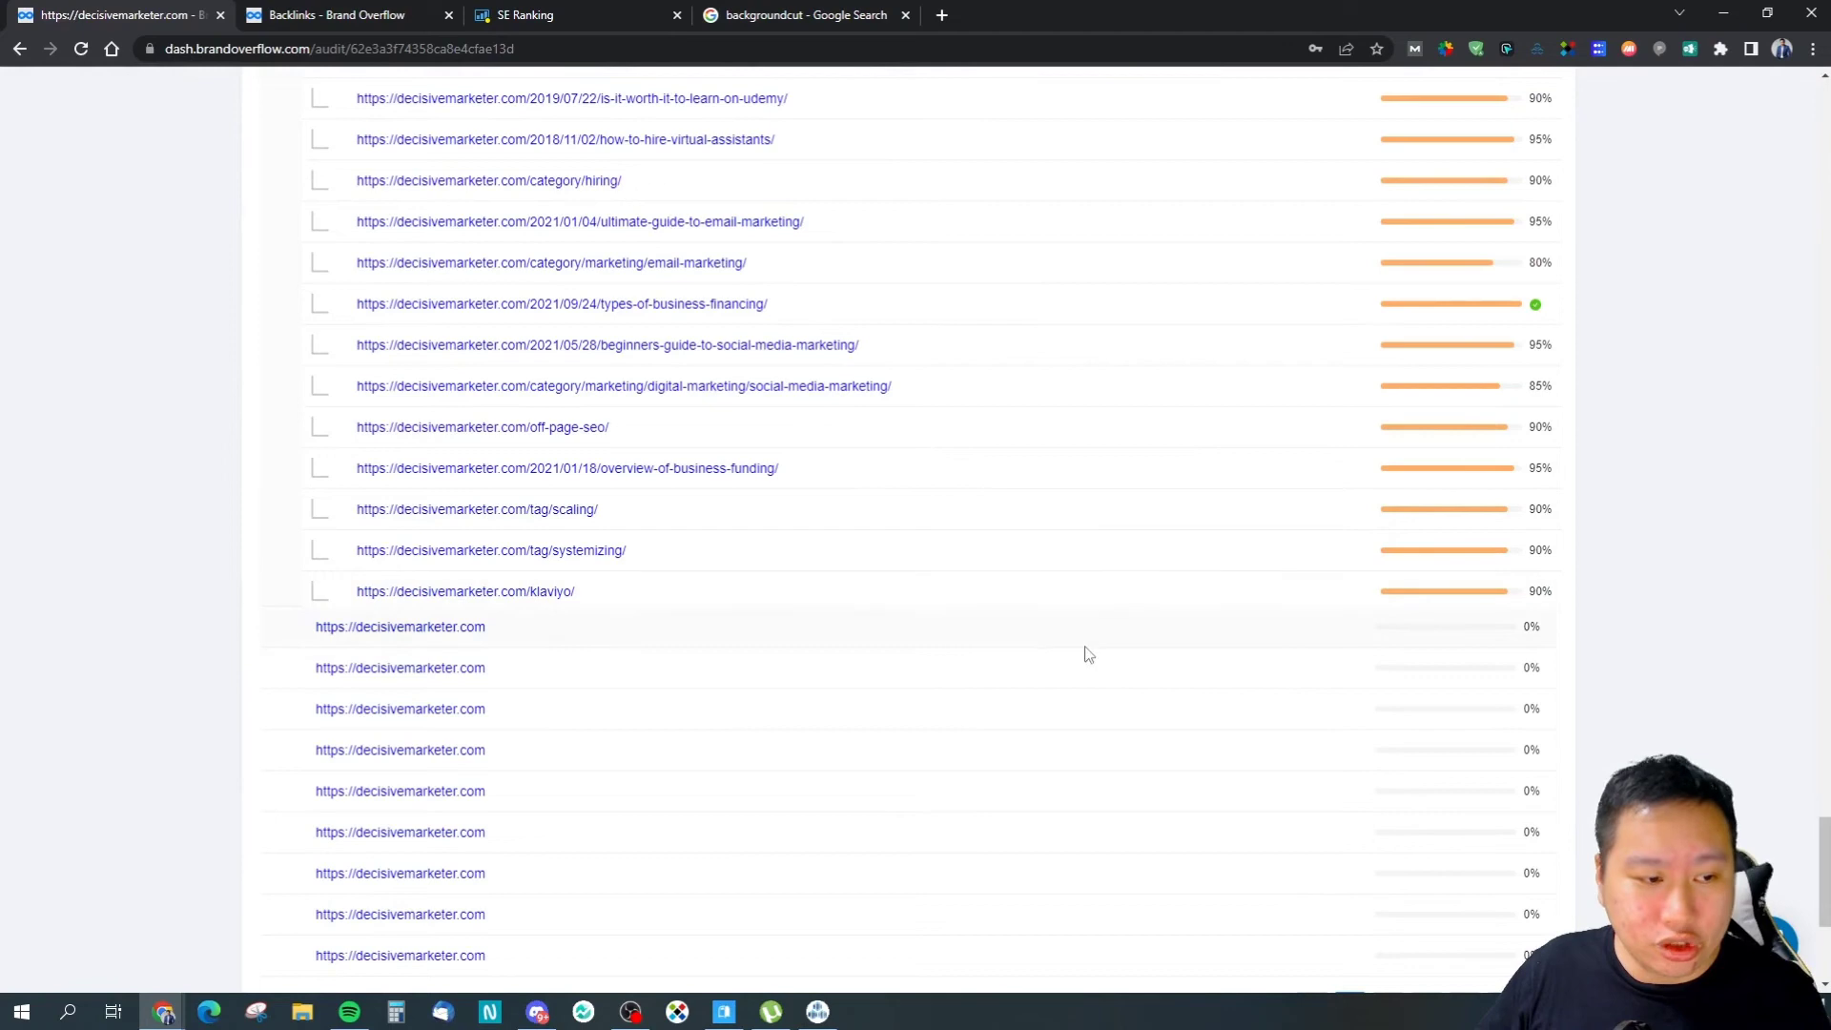
pyautogui.moveTo(1823, 852); pyautogui.dragTo(1774, 892)
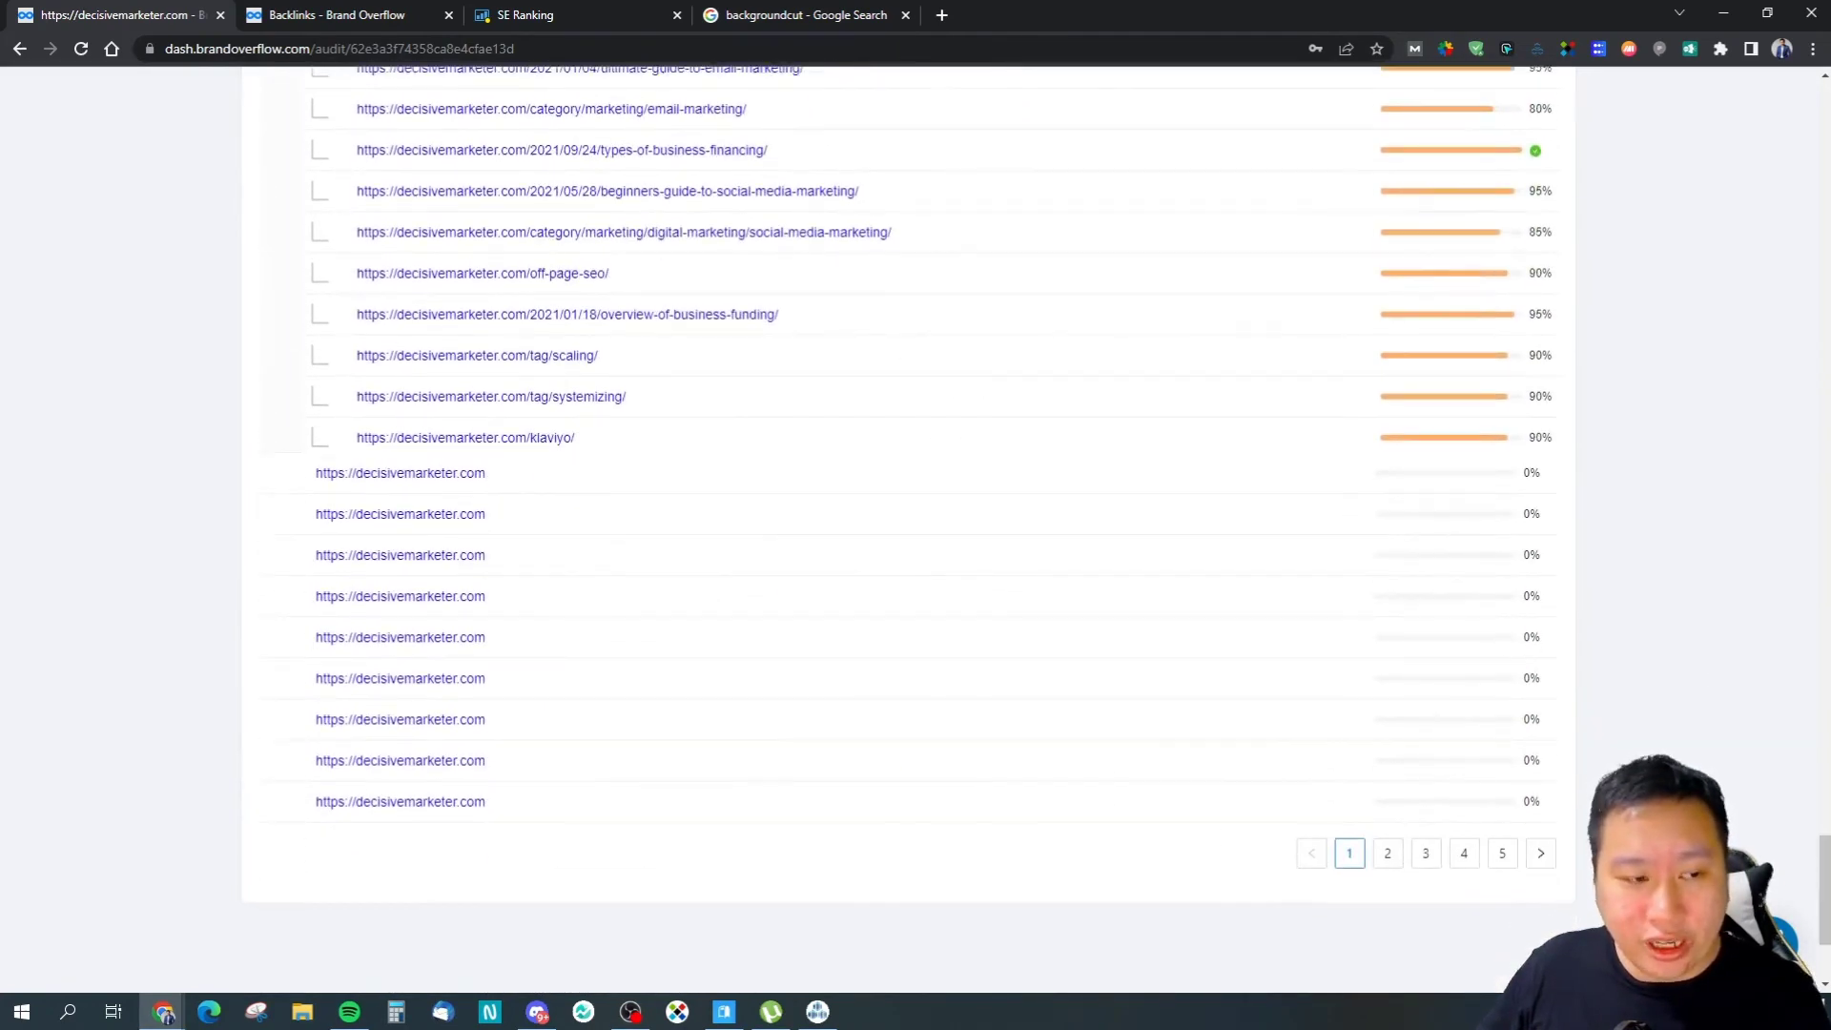
pyautogui.scroll(15, 933, 597)
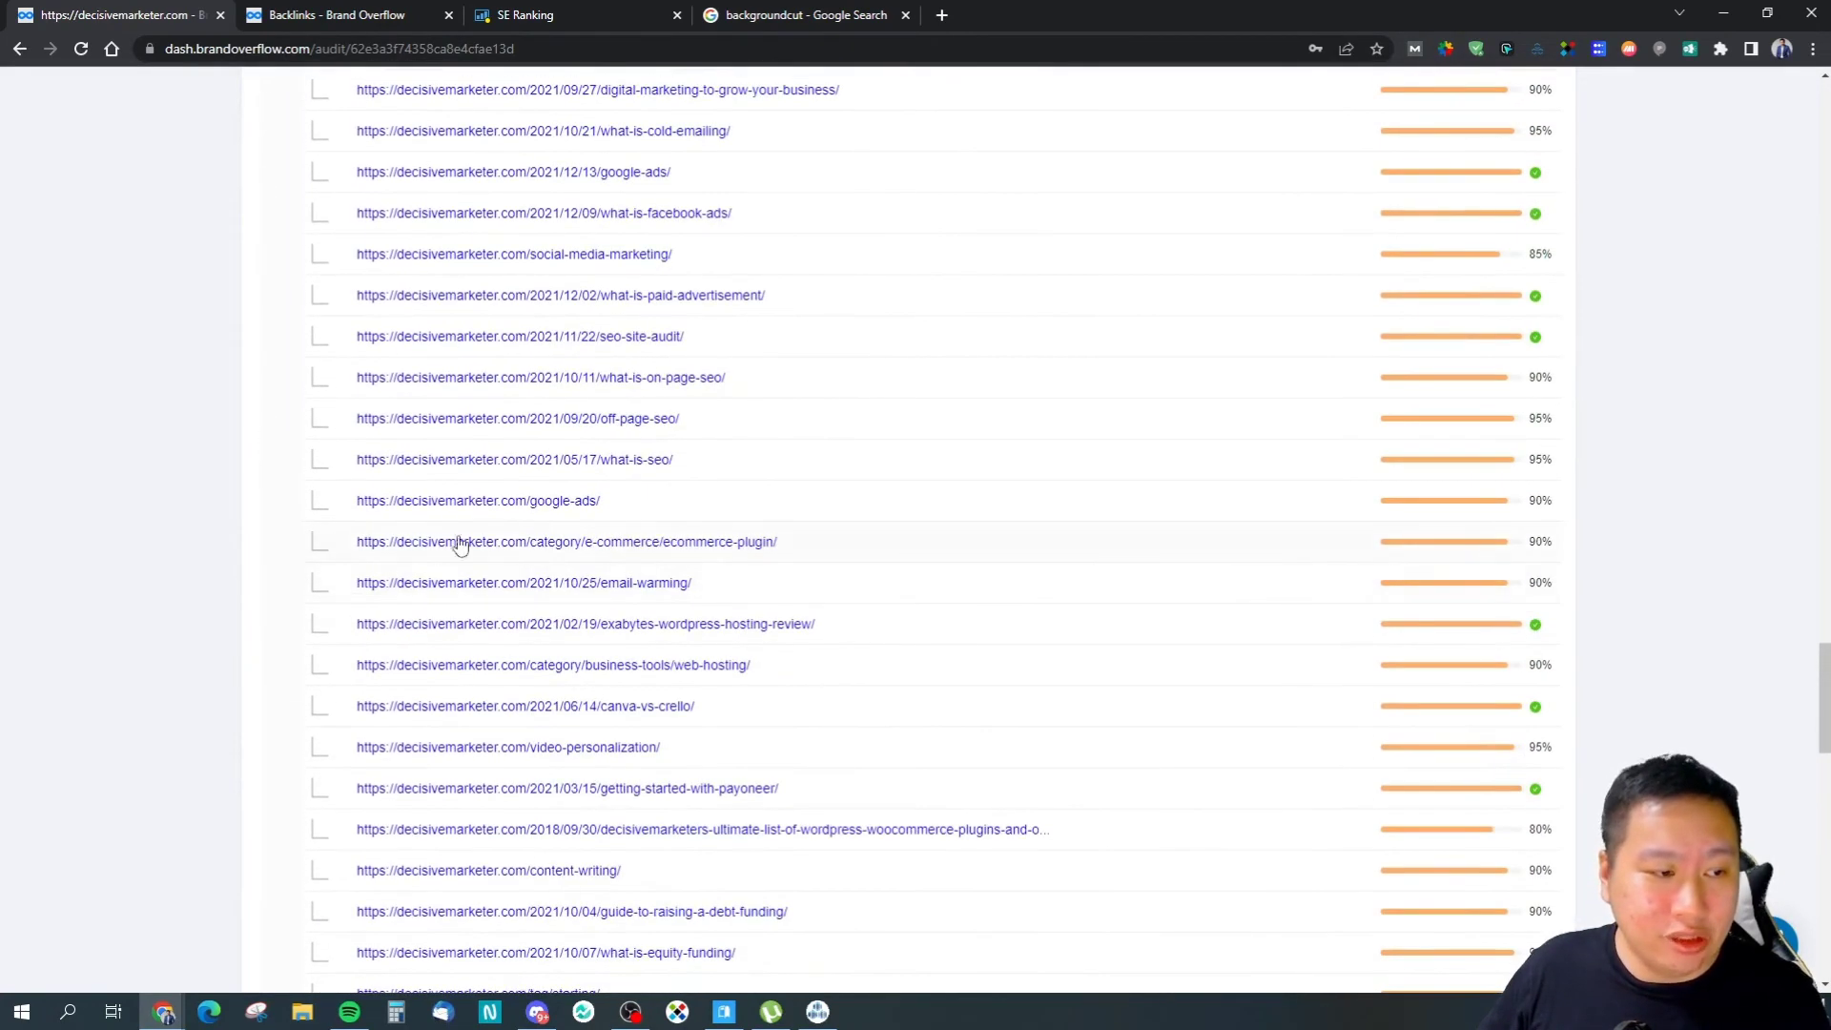
pyautogui.scroll(15, 1128, 535)
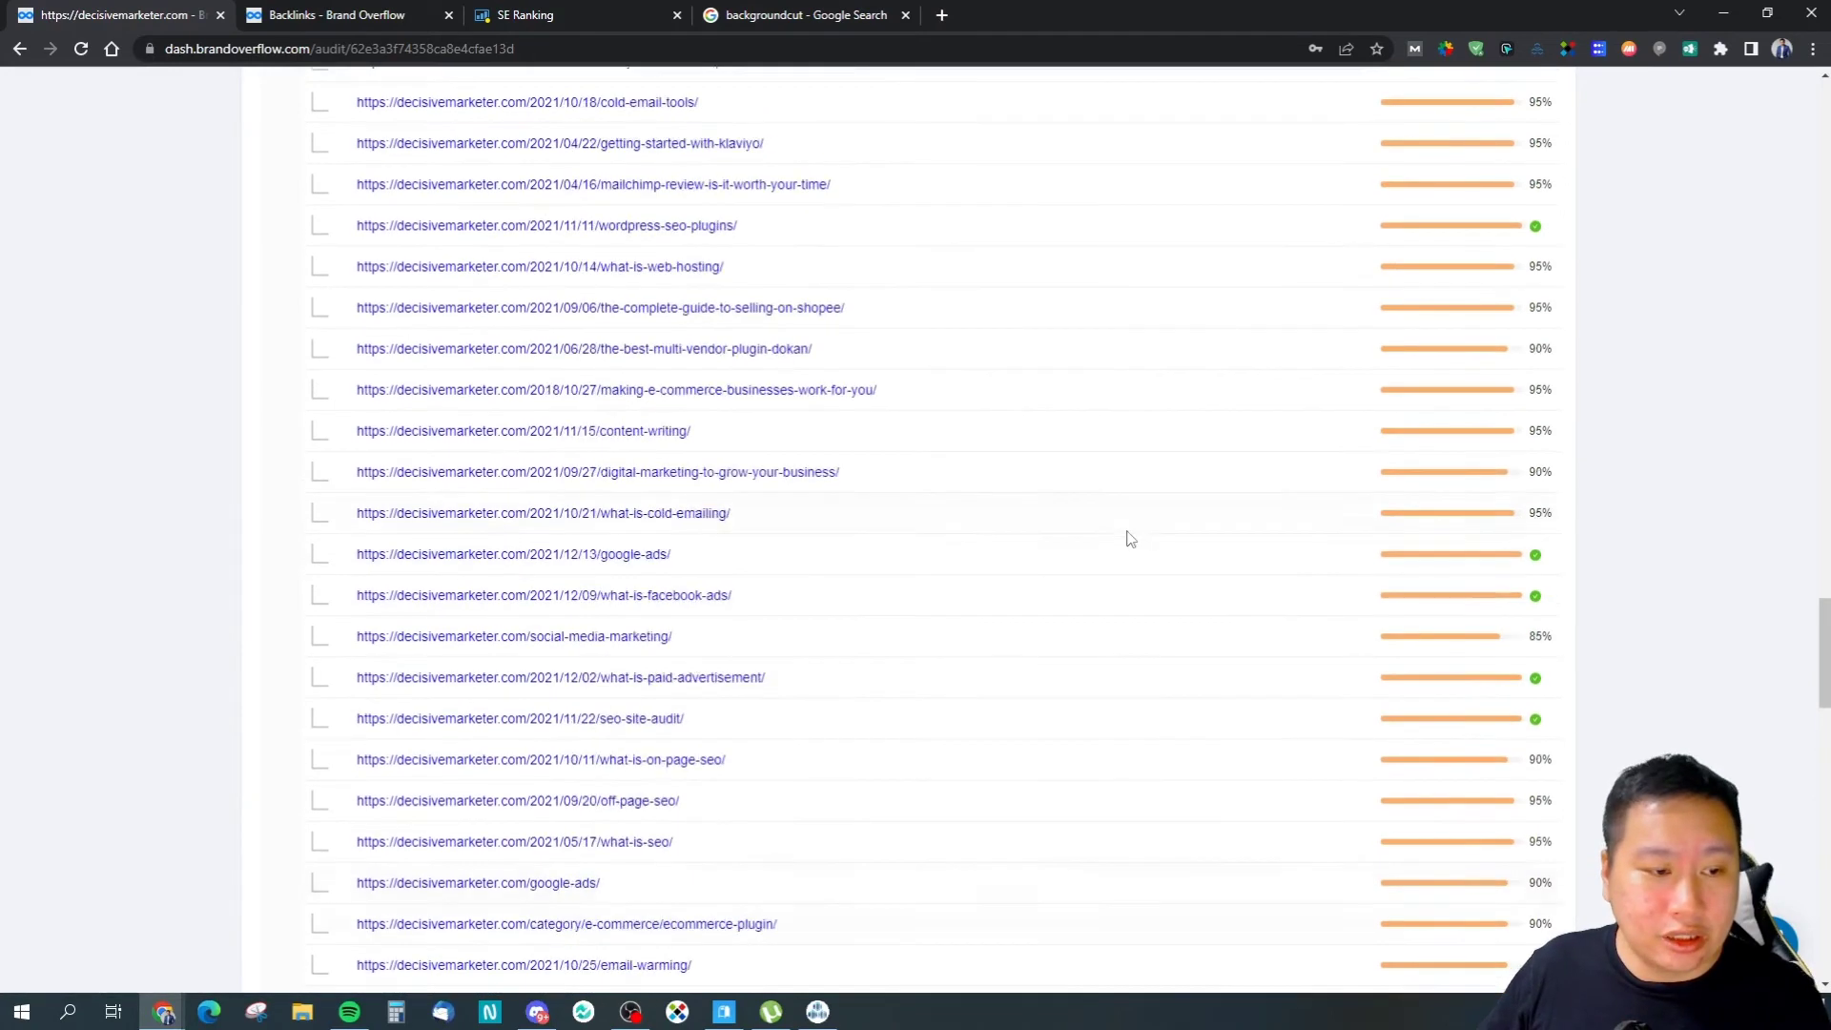
pyautogui.scroll(15, 1121, 541)
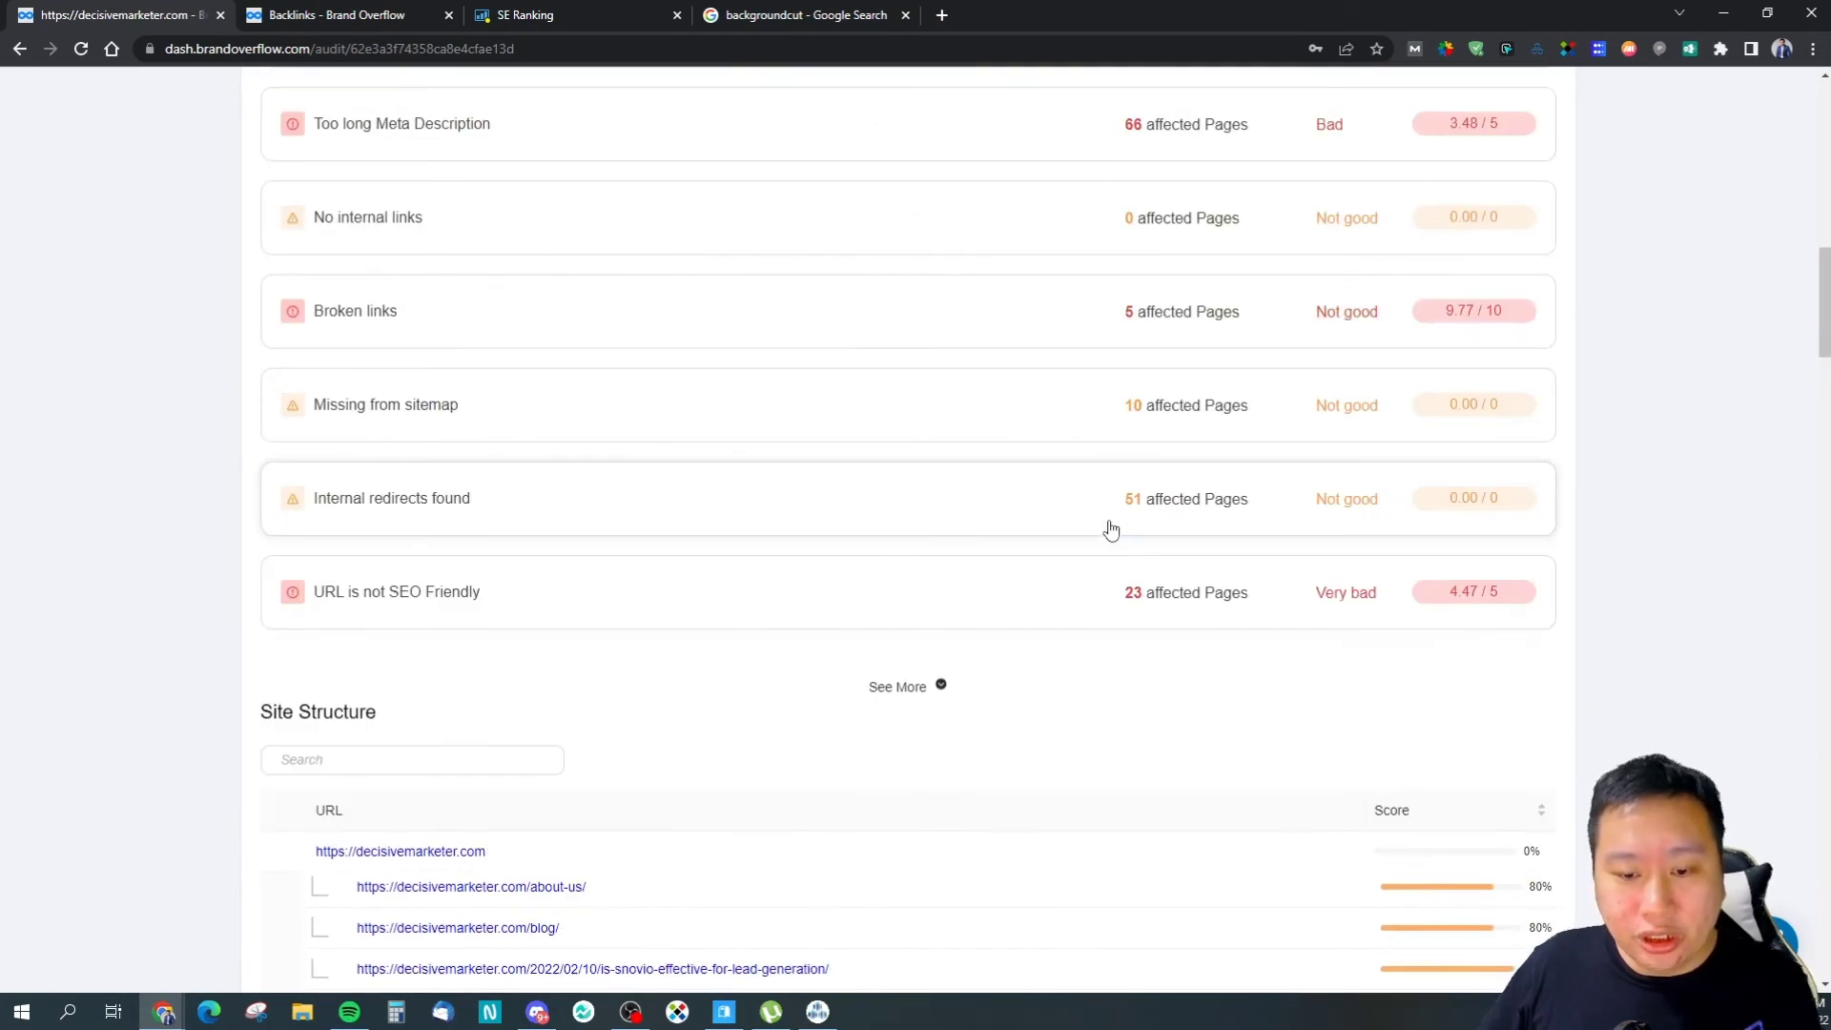
pyautogui.scroll(10, 875, 343)
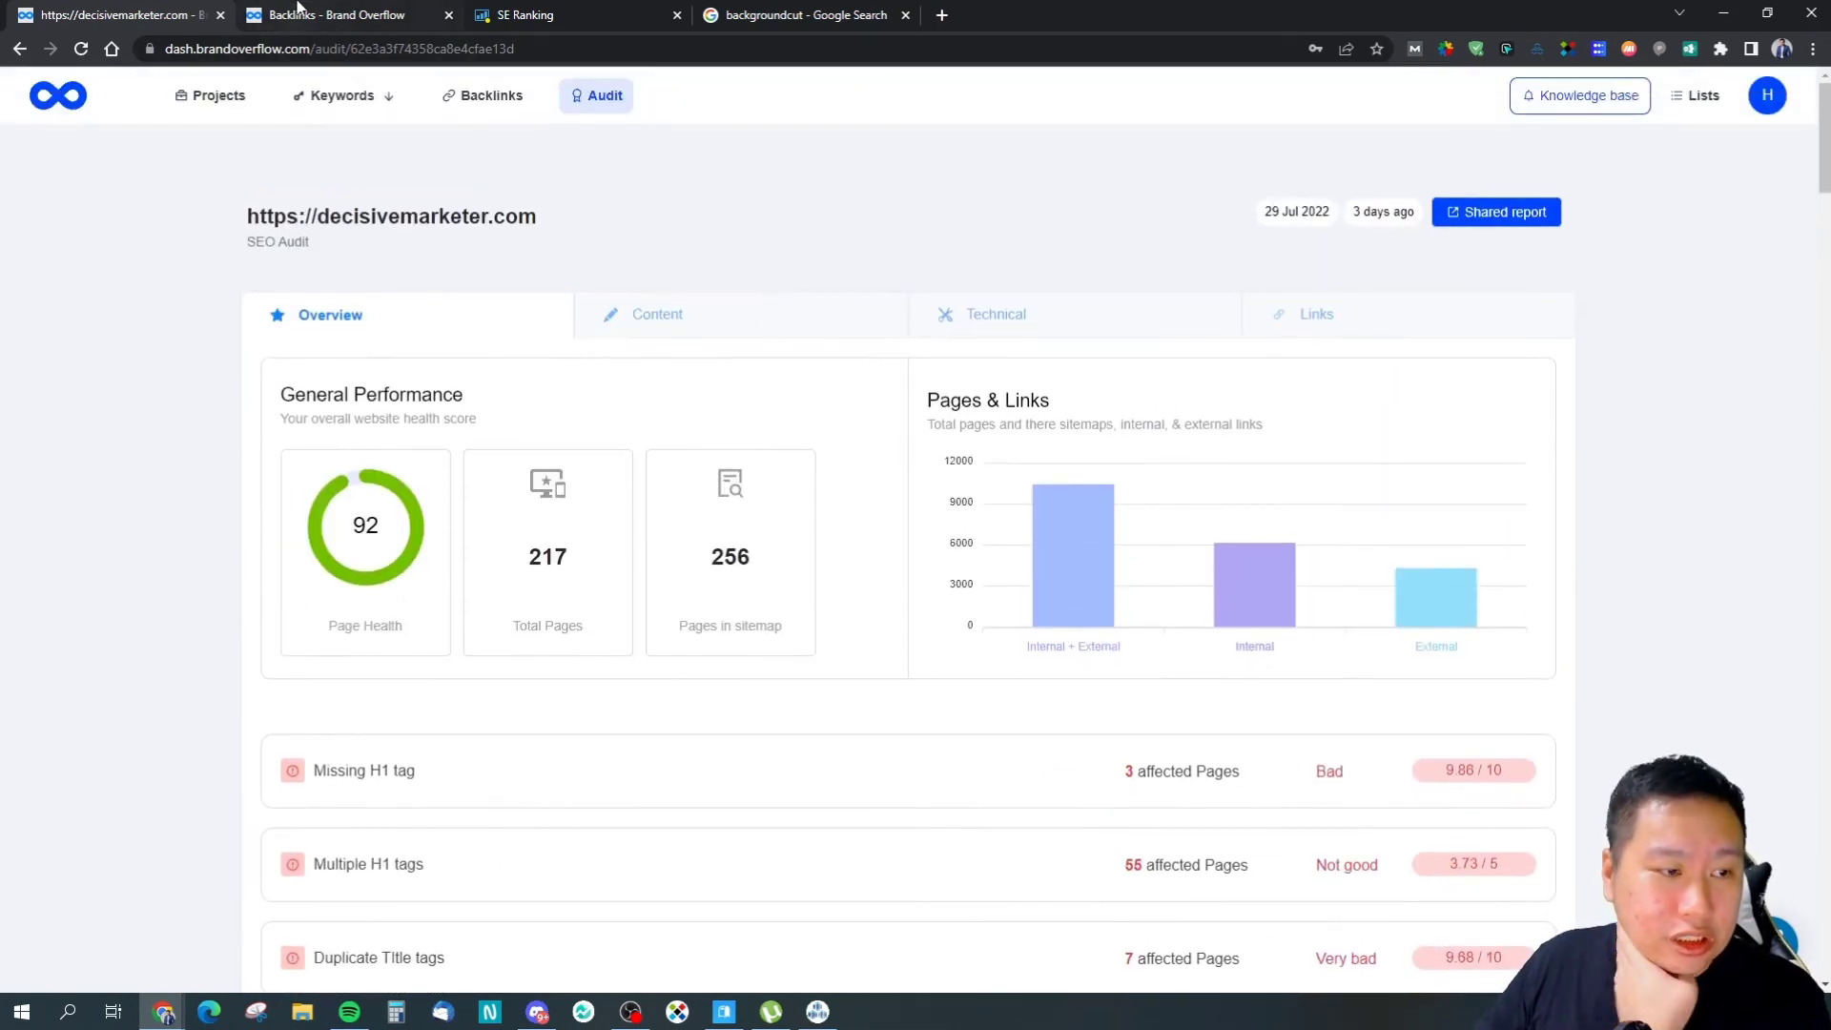
# Step: Open the audit's Content report and review its page titles, meta description and headings sections
pyautogui.click(658, 312)
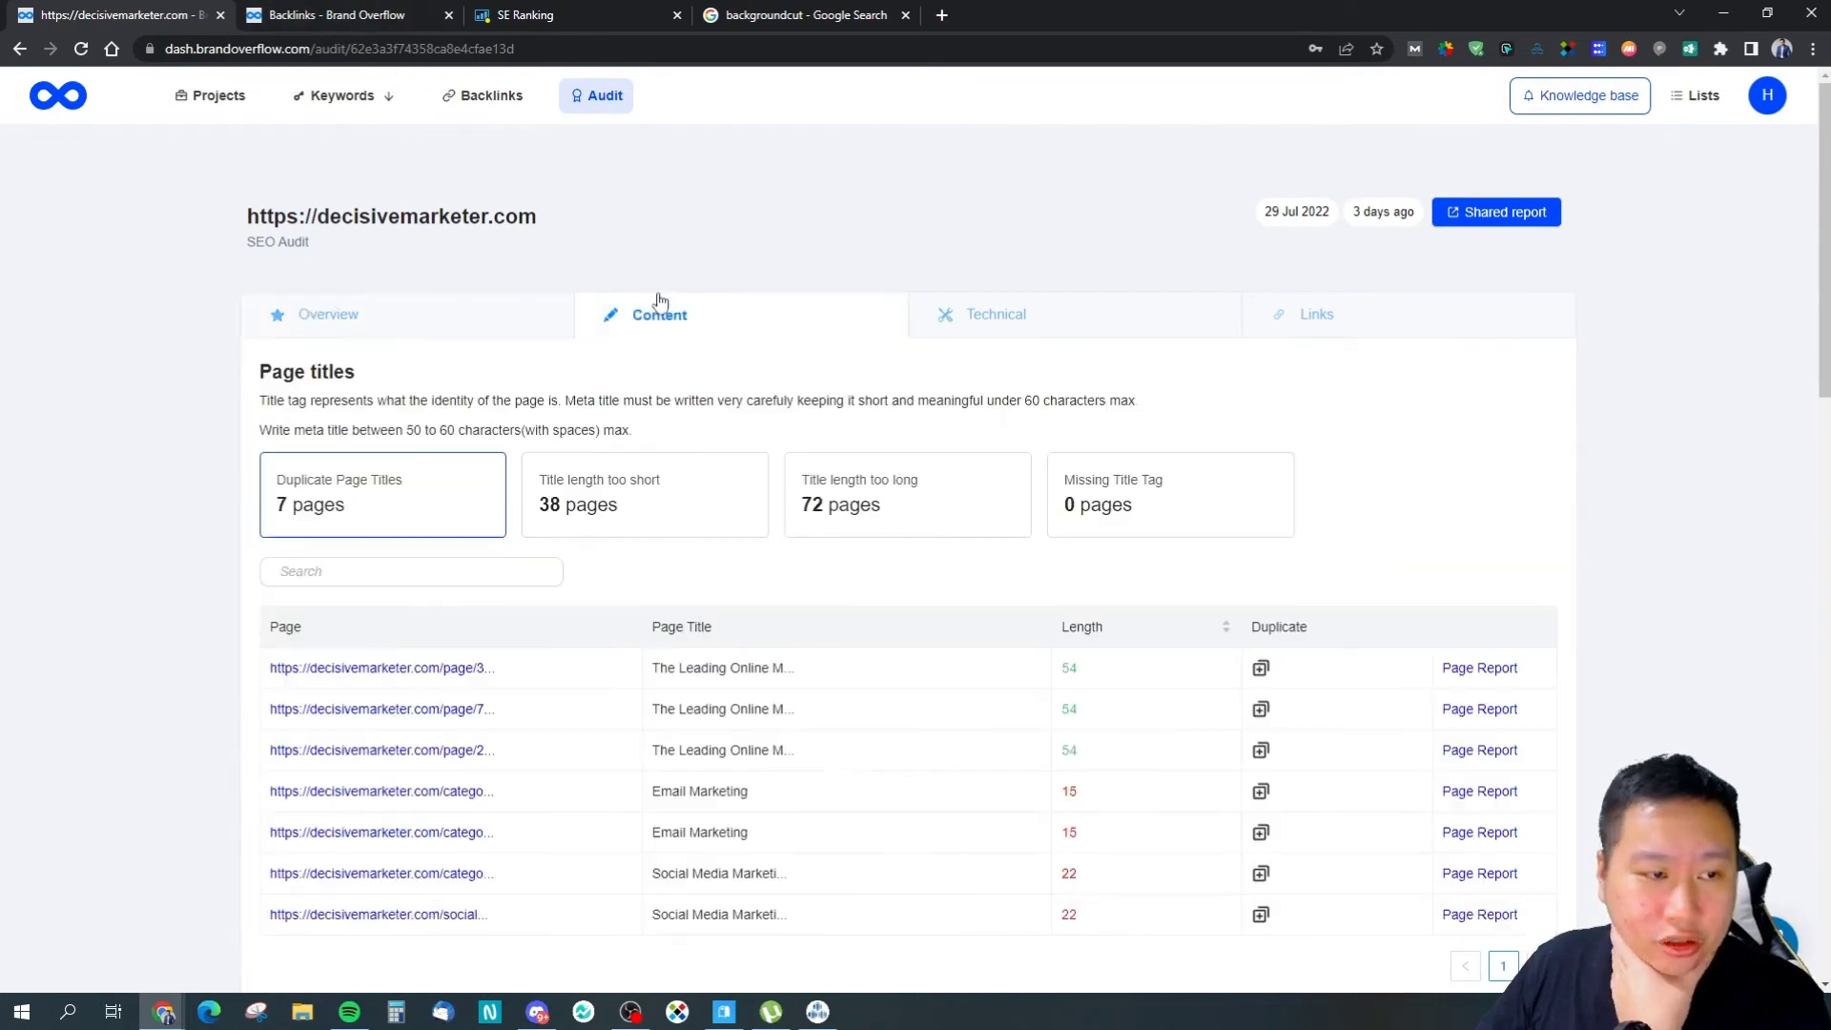
pyautogui.scroll(-4, 644, 469)
pyautogui.scroll(3, 591, 494)
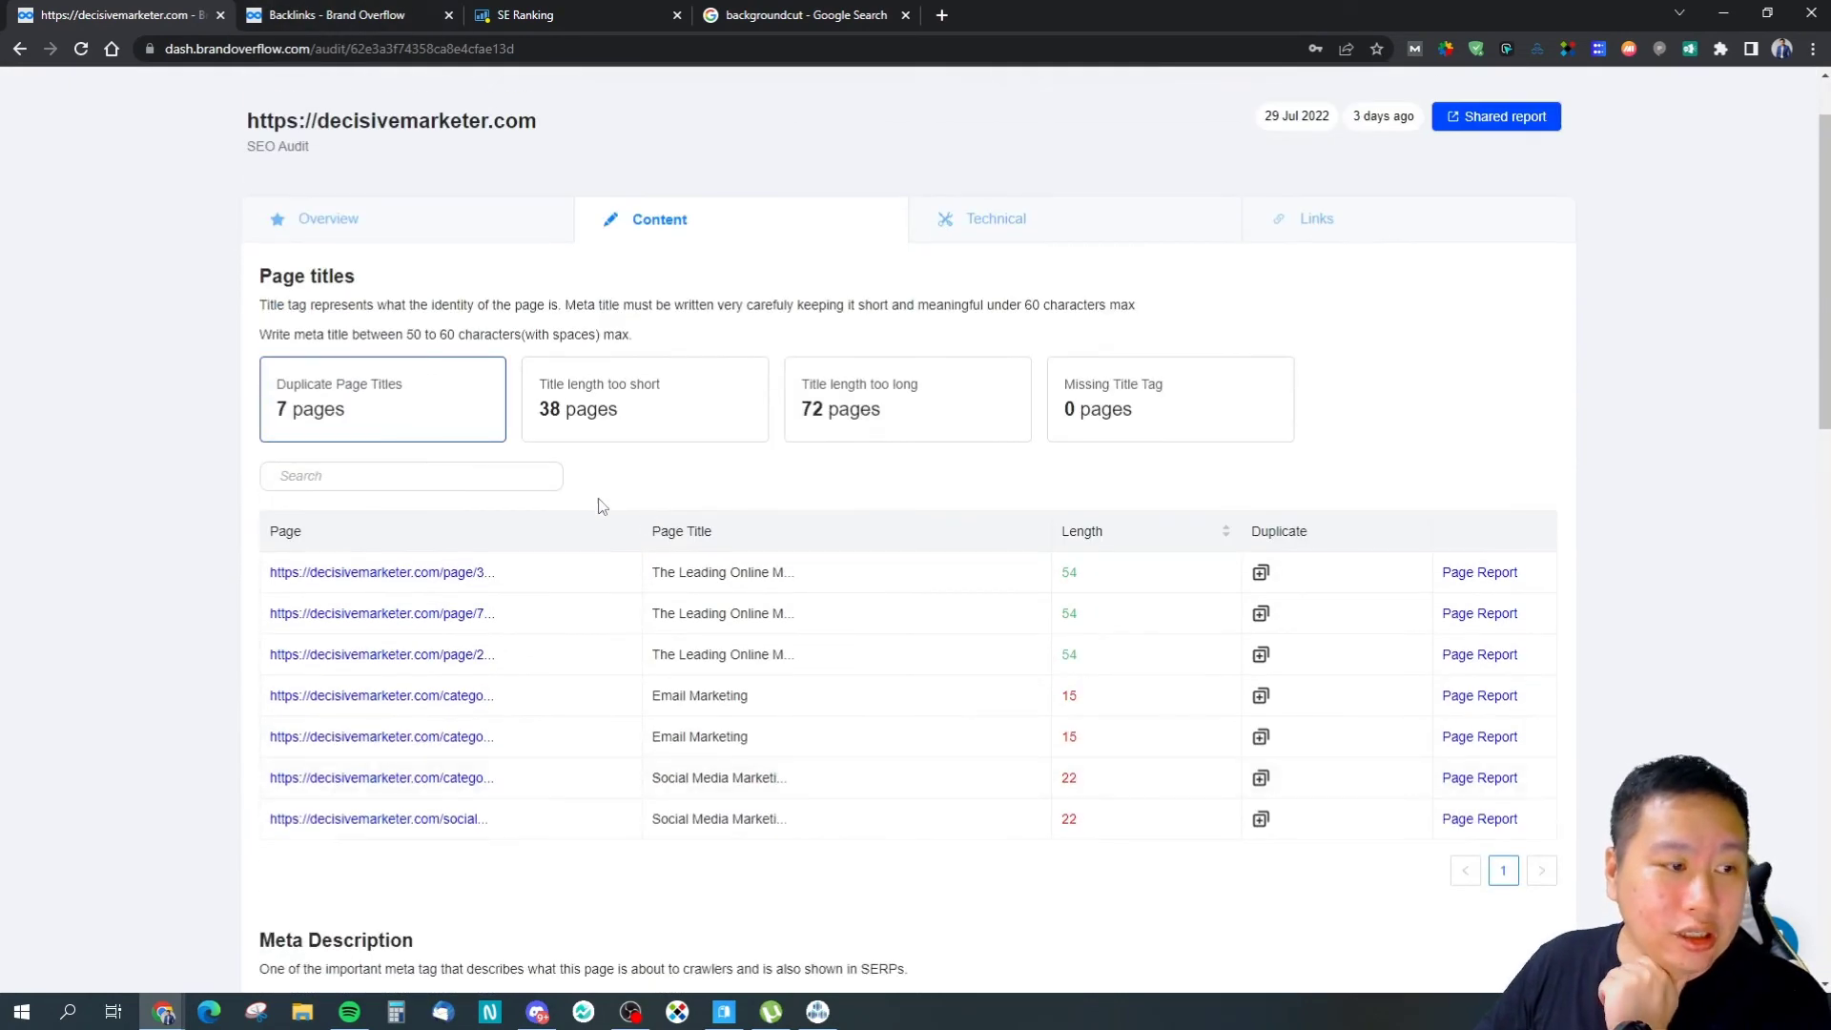
pyautogui.scroll(-9, 602, 506)
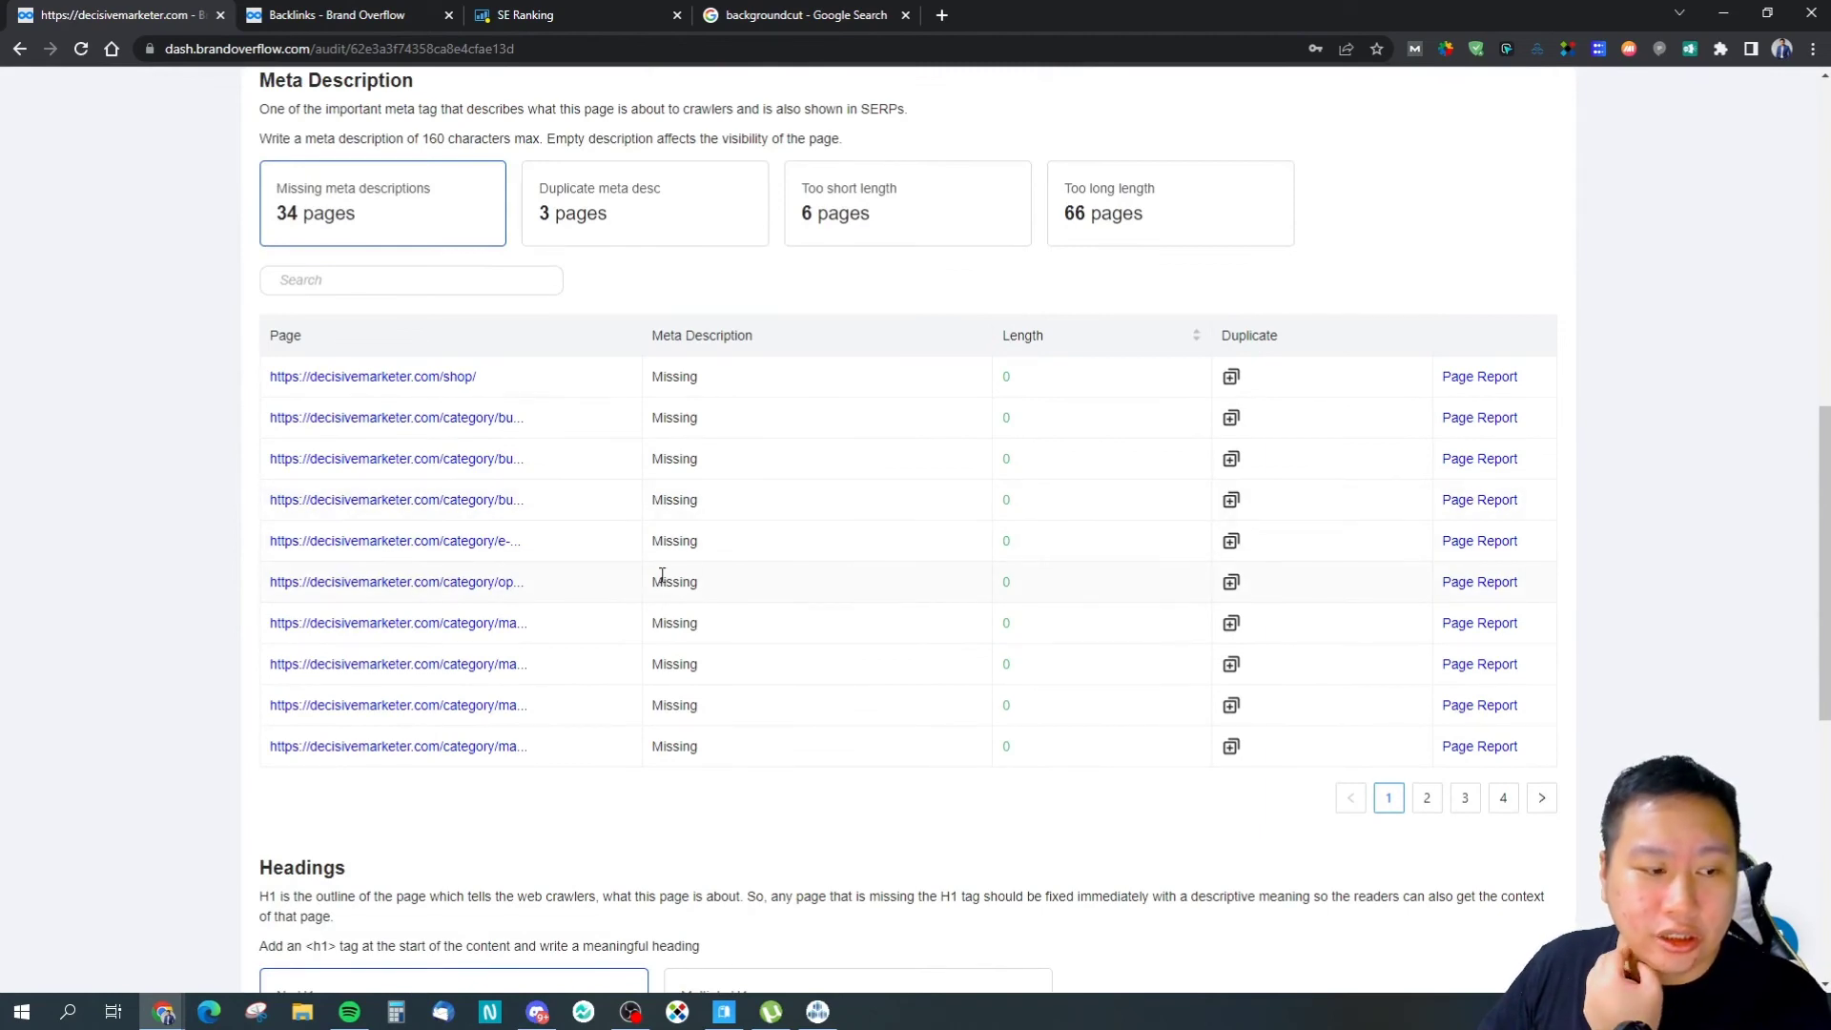
pyautogui.scroll(-5, 665, 569)
pyautogui.scroll(15, 665, 569)
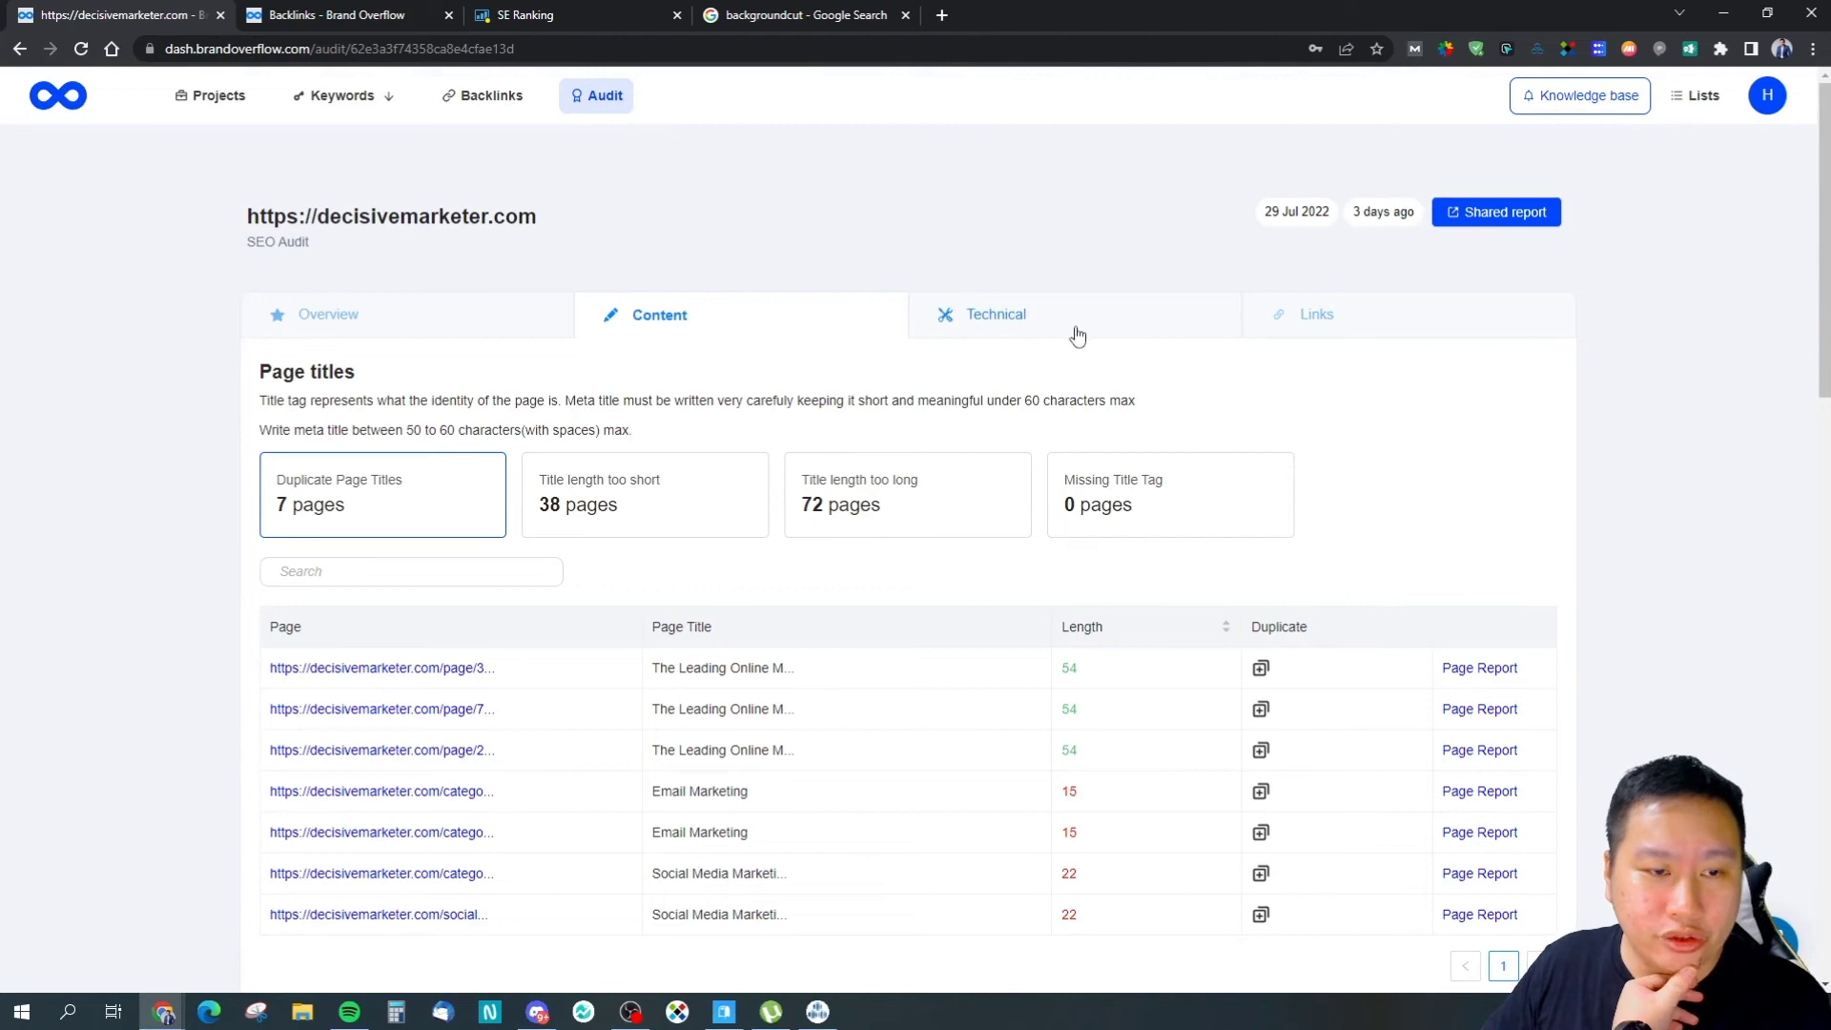
# Step: Open the audit's Technical report and review the page indexation list and the pages missing from the sitemap
pyautogui.click(987, 332)
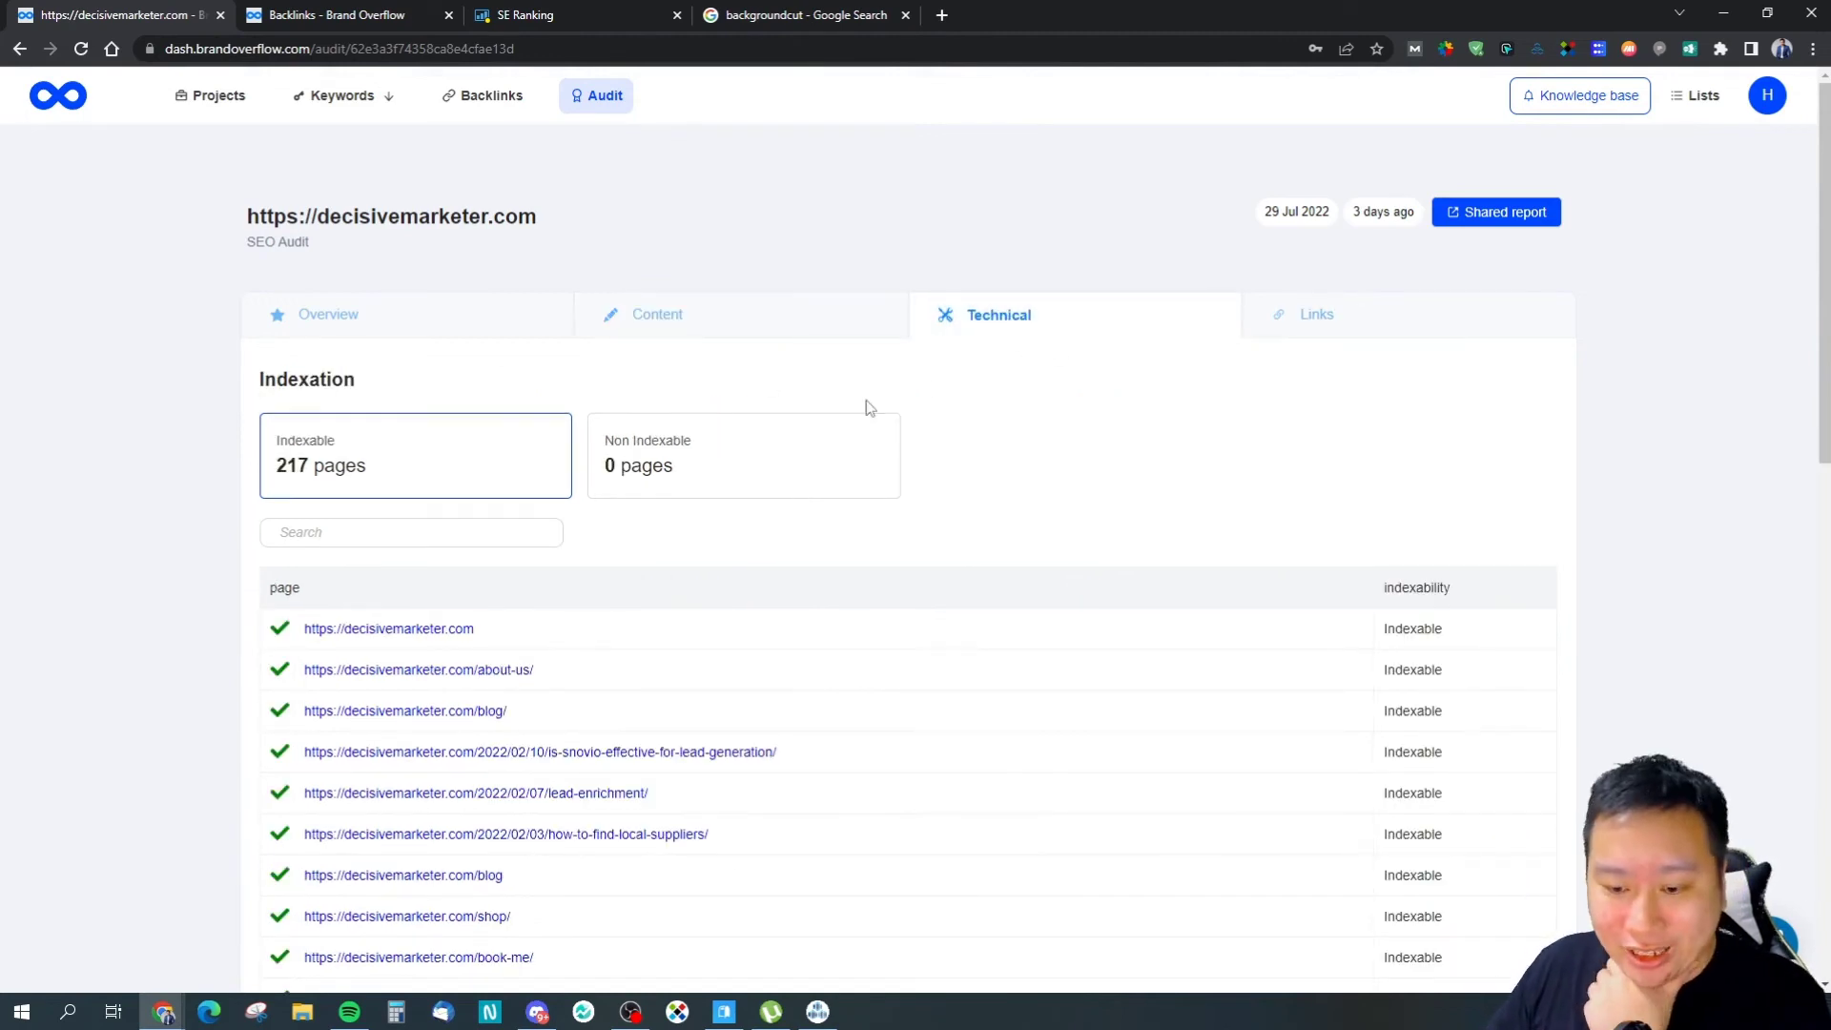
pyautogui.scroll(-10, 907, 612)
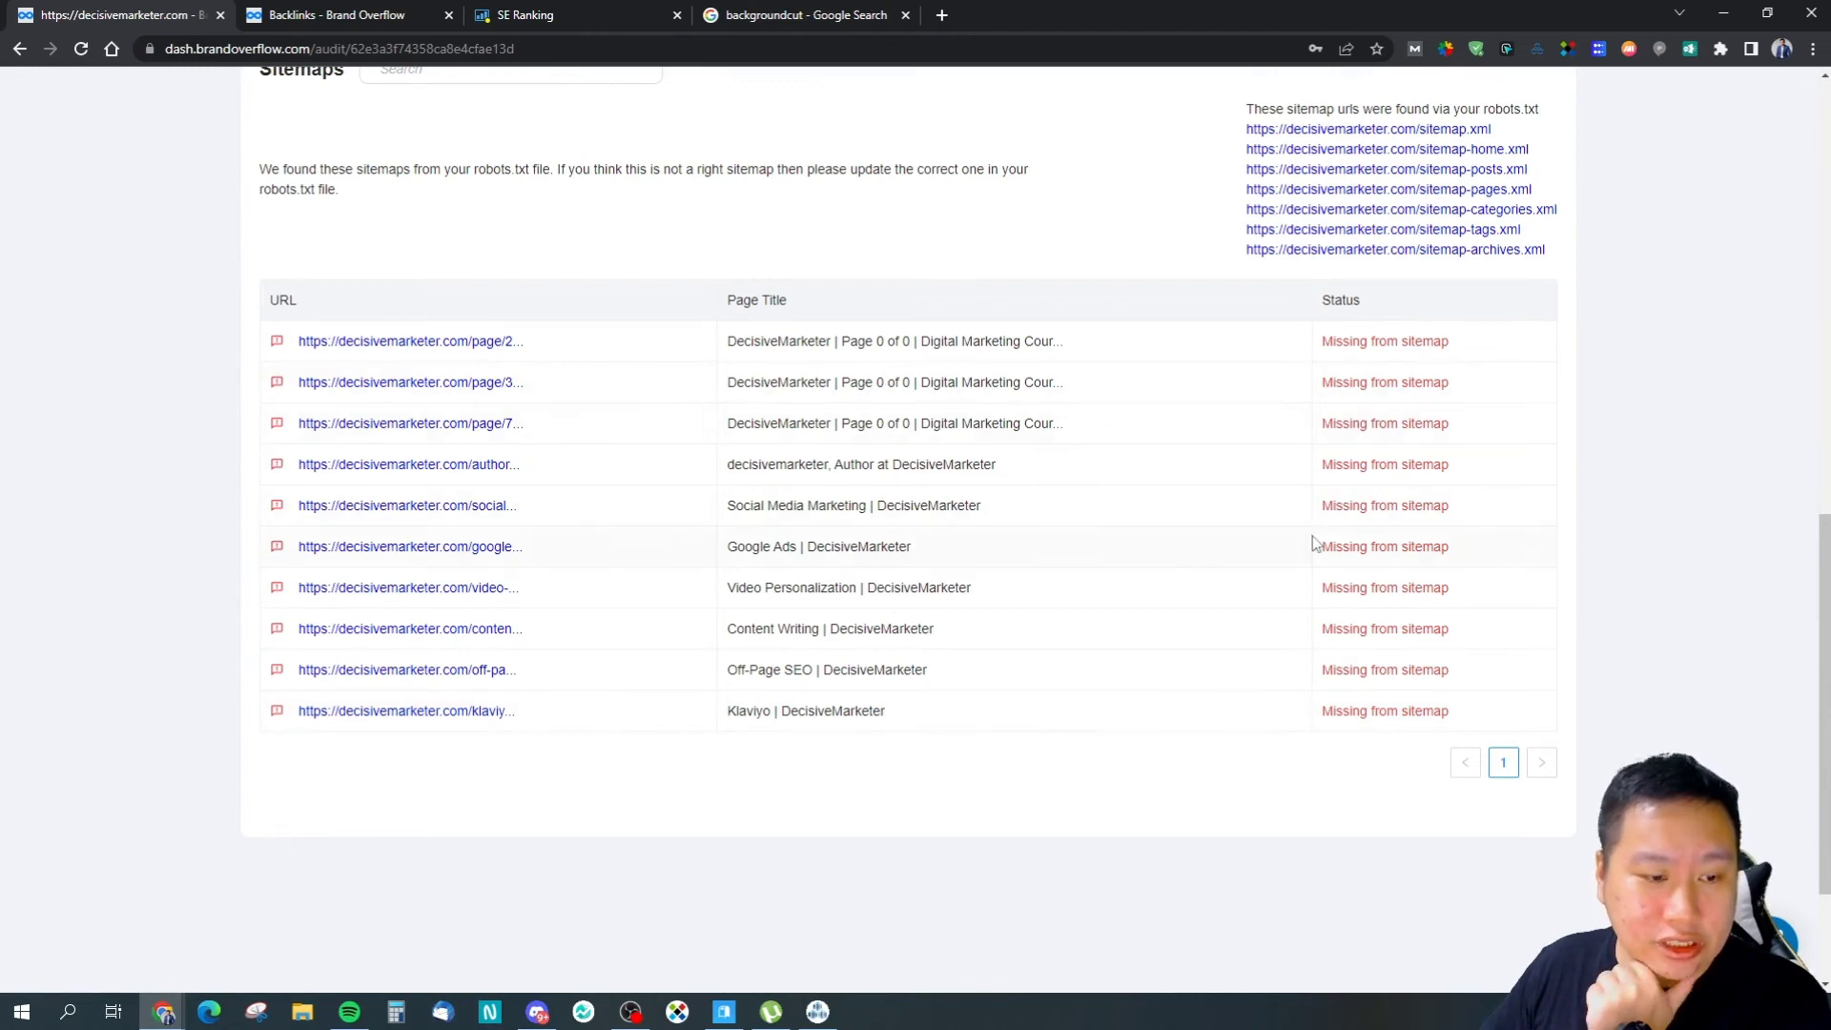
pyautogui.scroll(10, 907, 661)
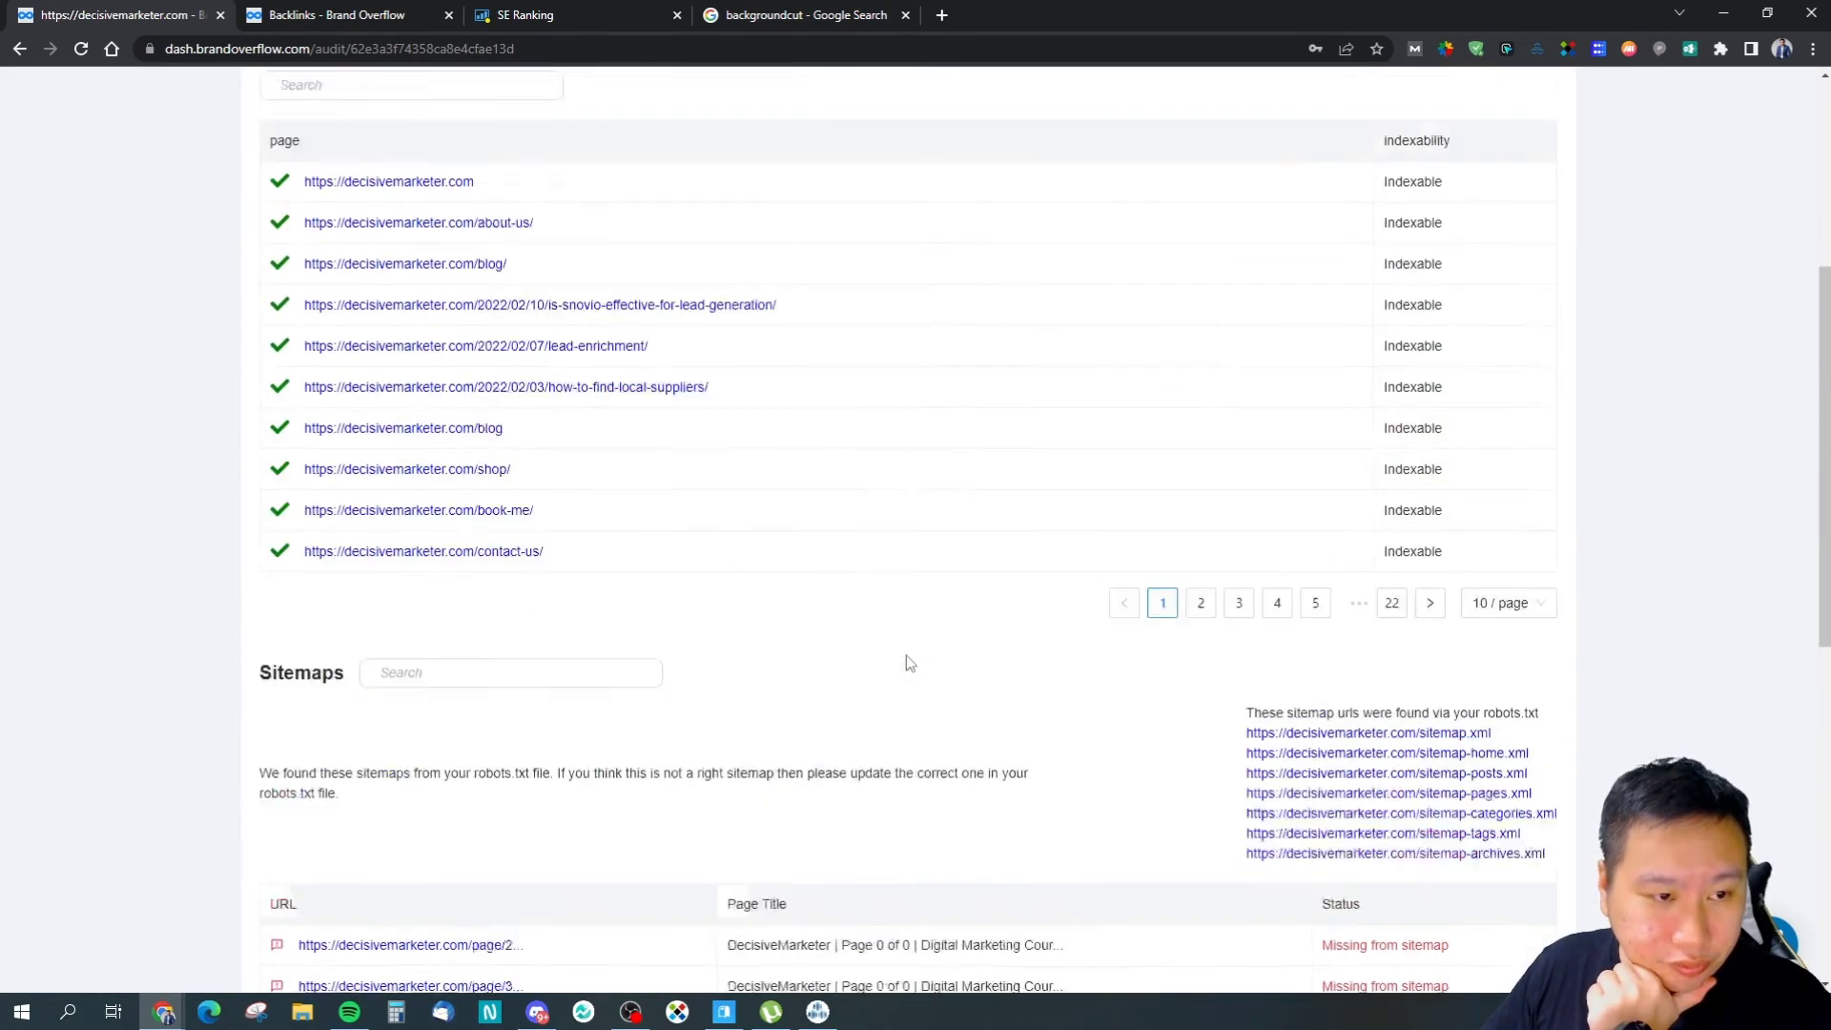
# Step: Review the broken links, internal link report and internal redirects in the audit's Links report, and return to the Overview
pyautogui.click(1356, 329)
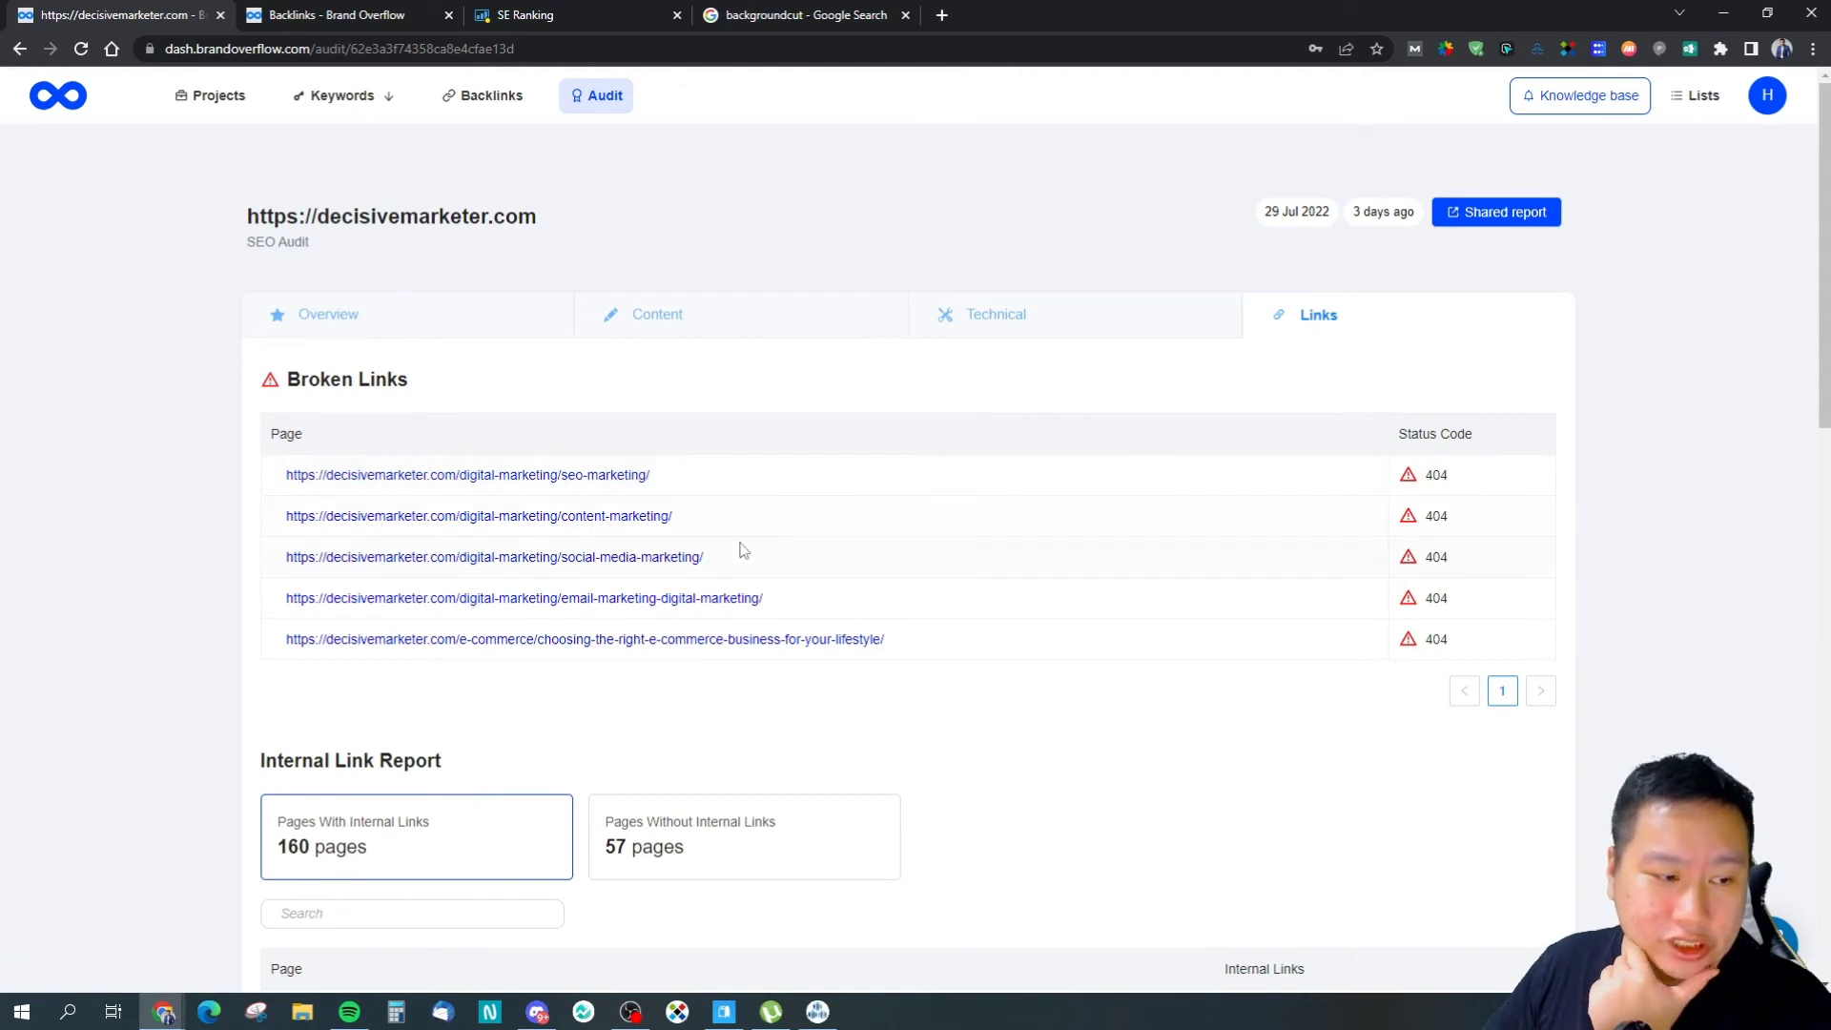
pyautogui.scroll(-7, 743, 550)
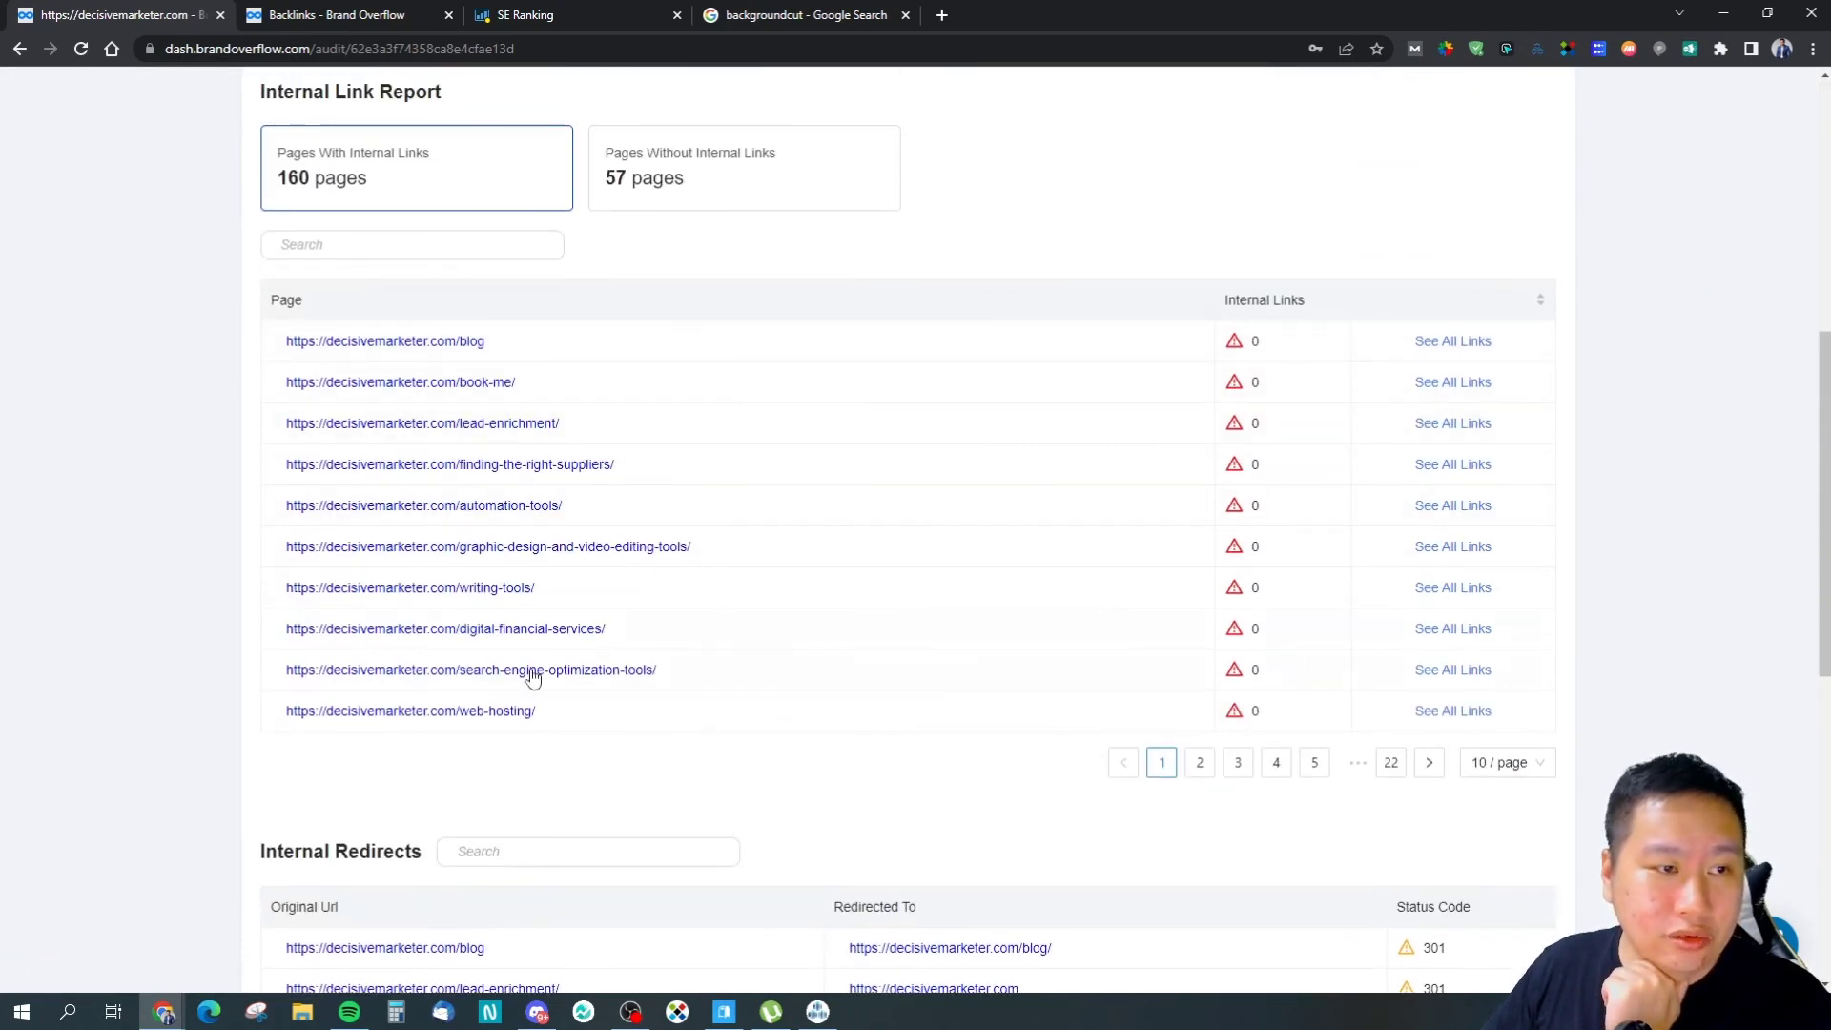
pyautogui.scroll(-2, 682, 691)
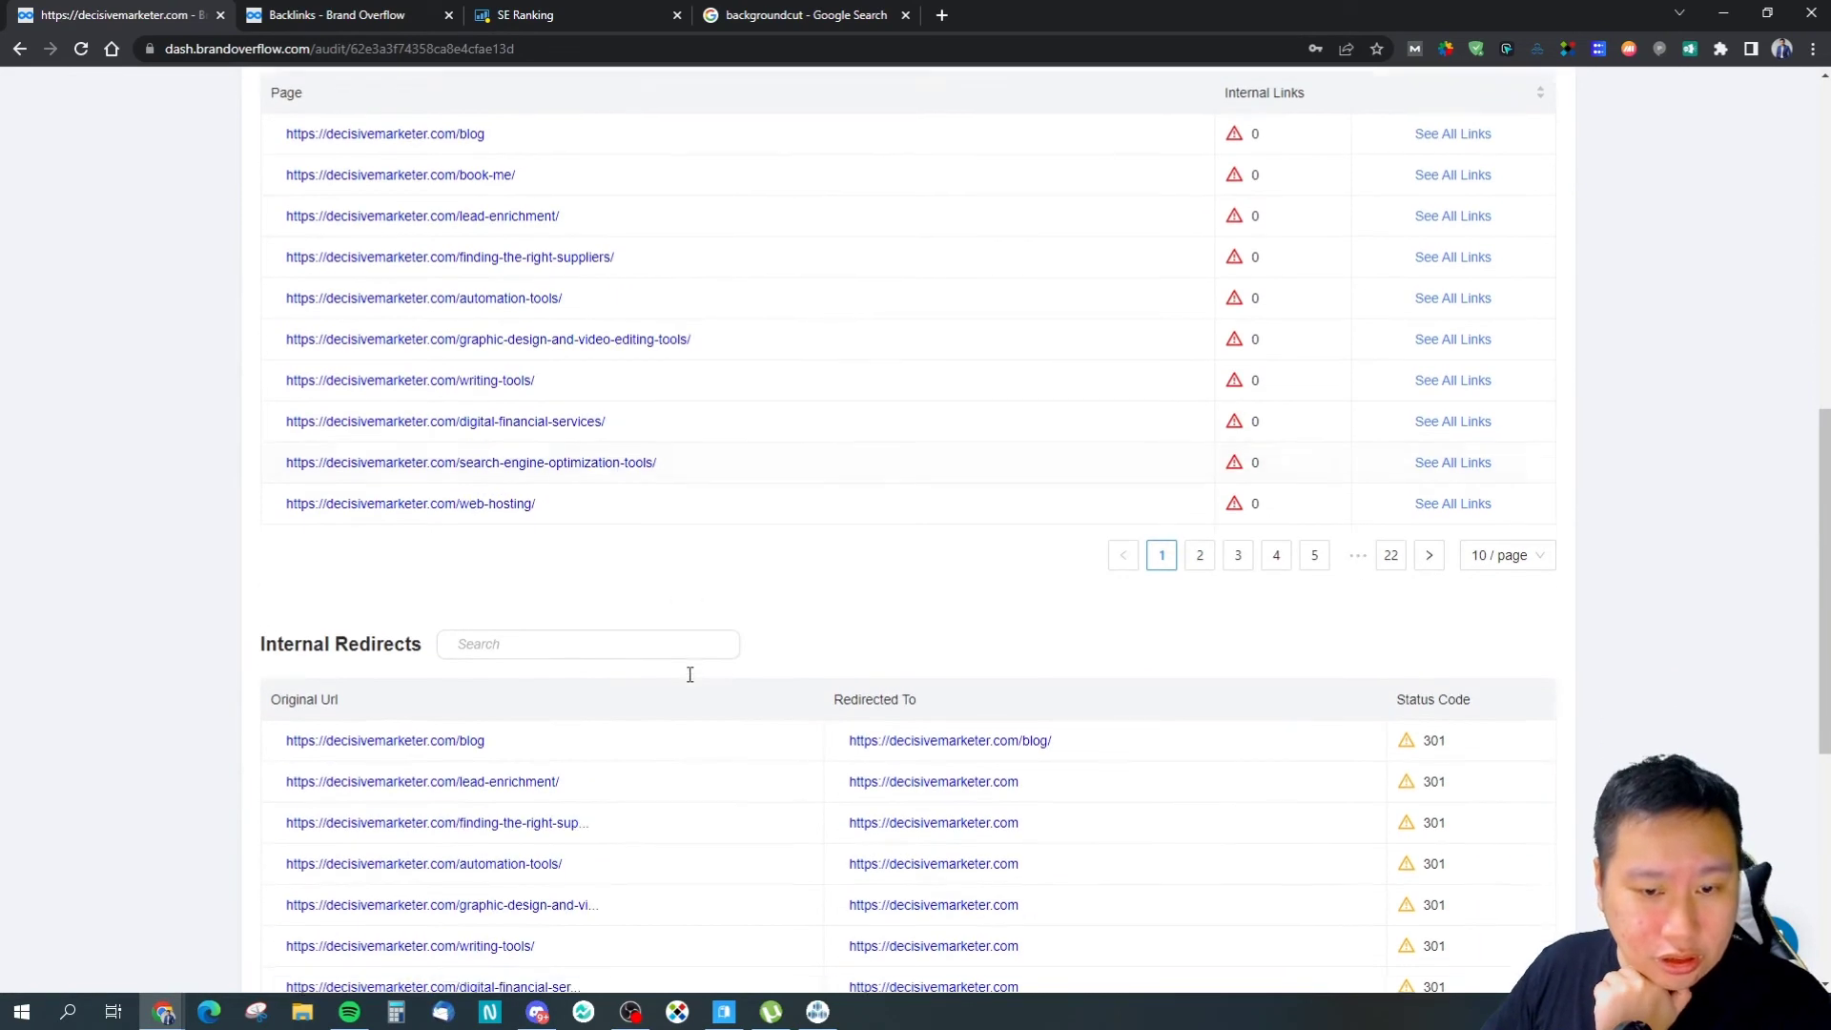
pyautogui.scroll(-4, 692, 672)
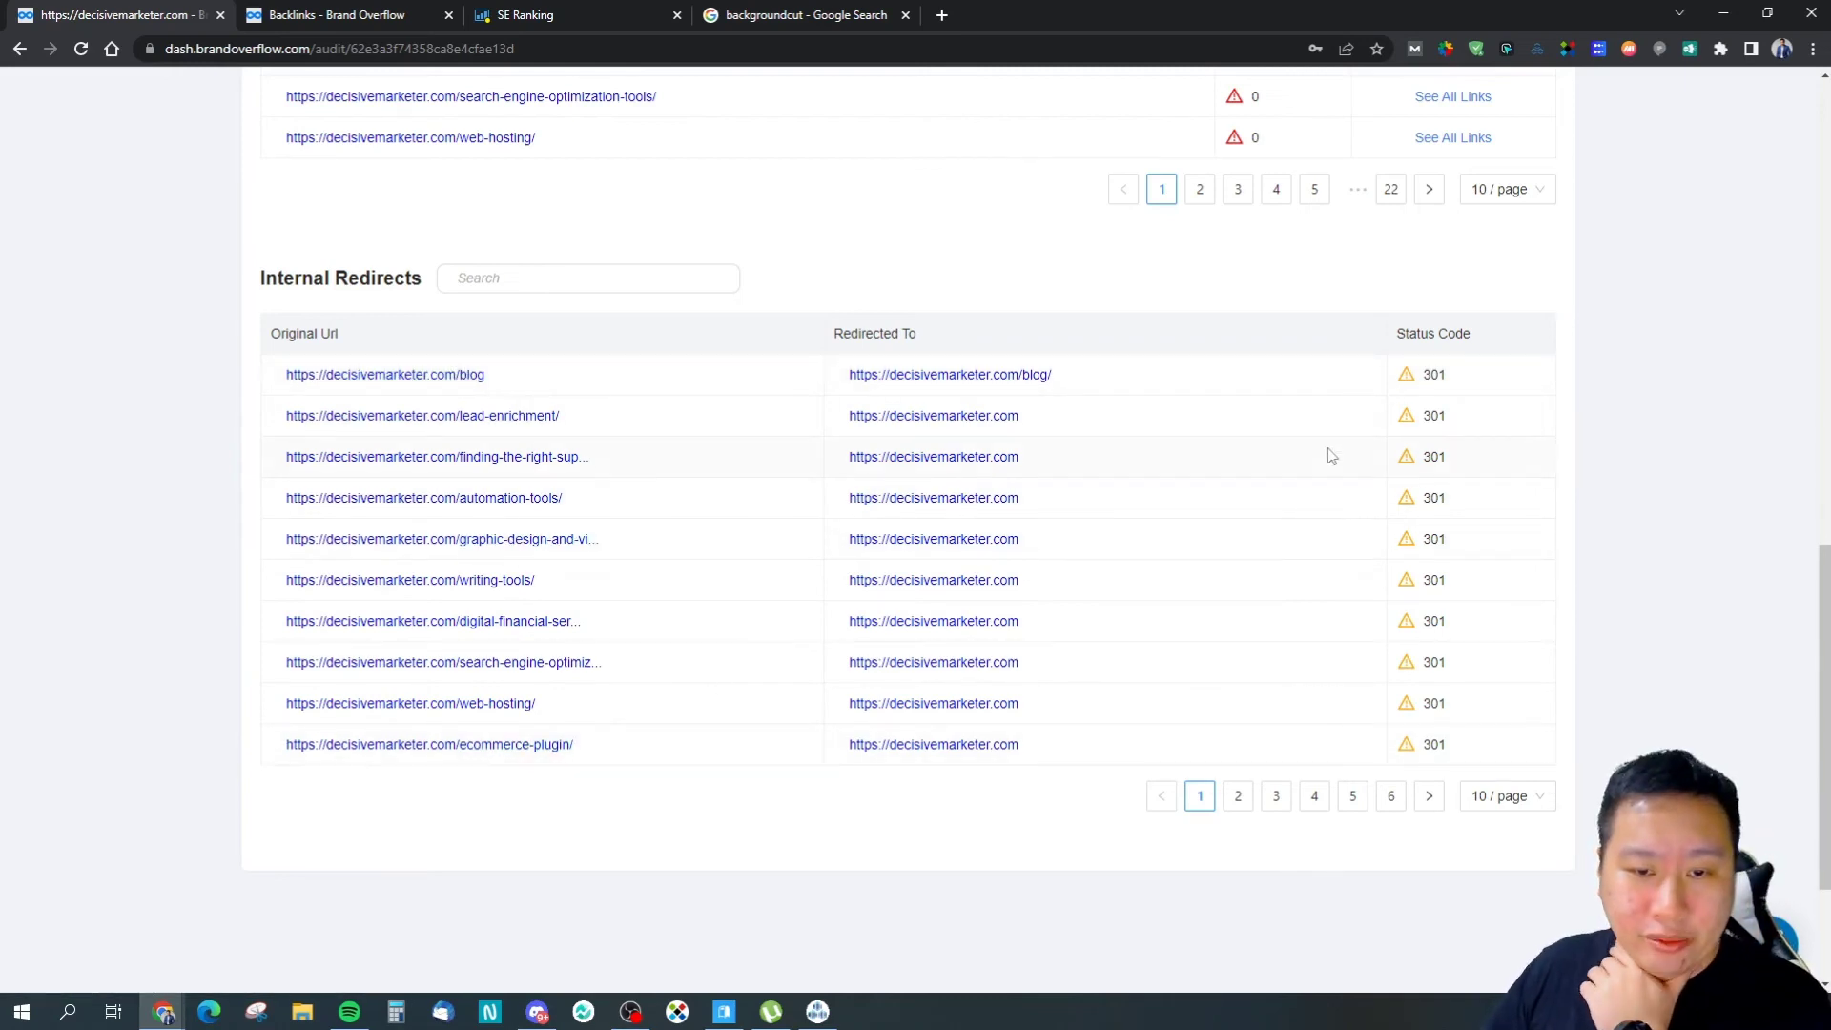
pyautogui.scroll(14, 1398, 483)
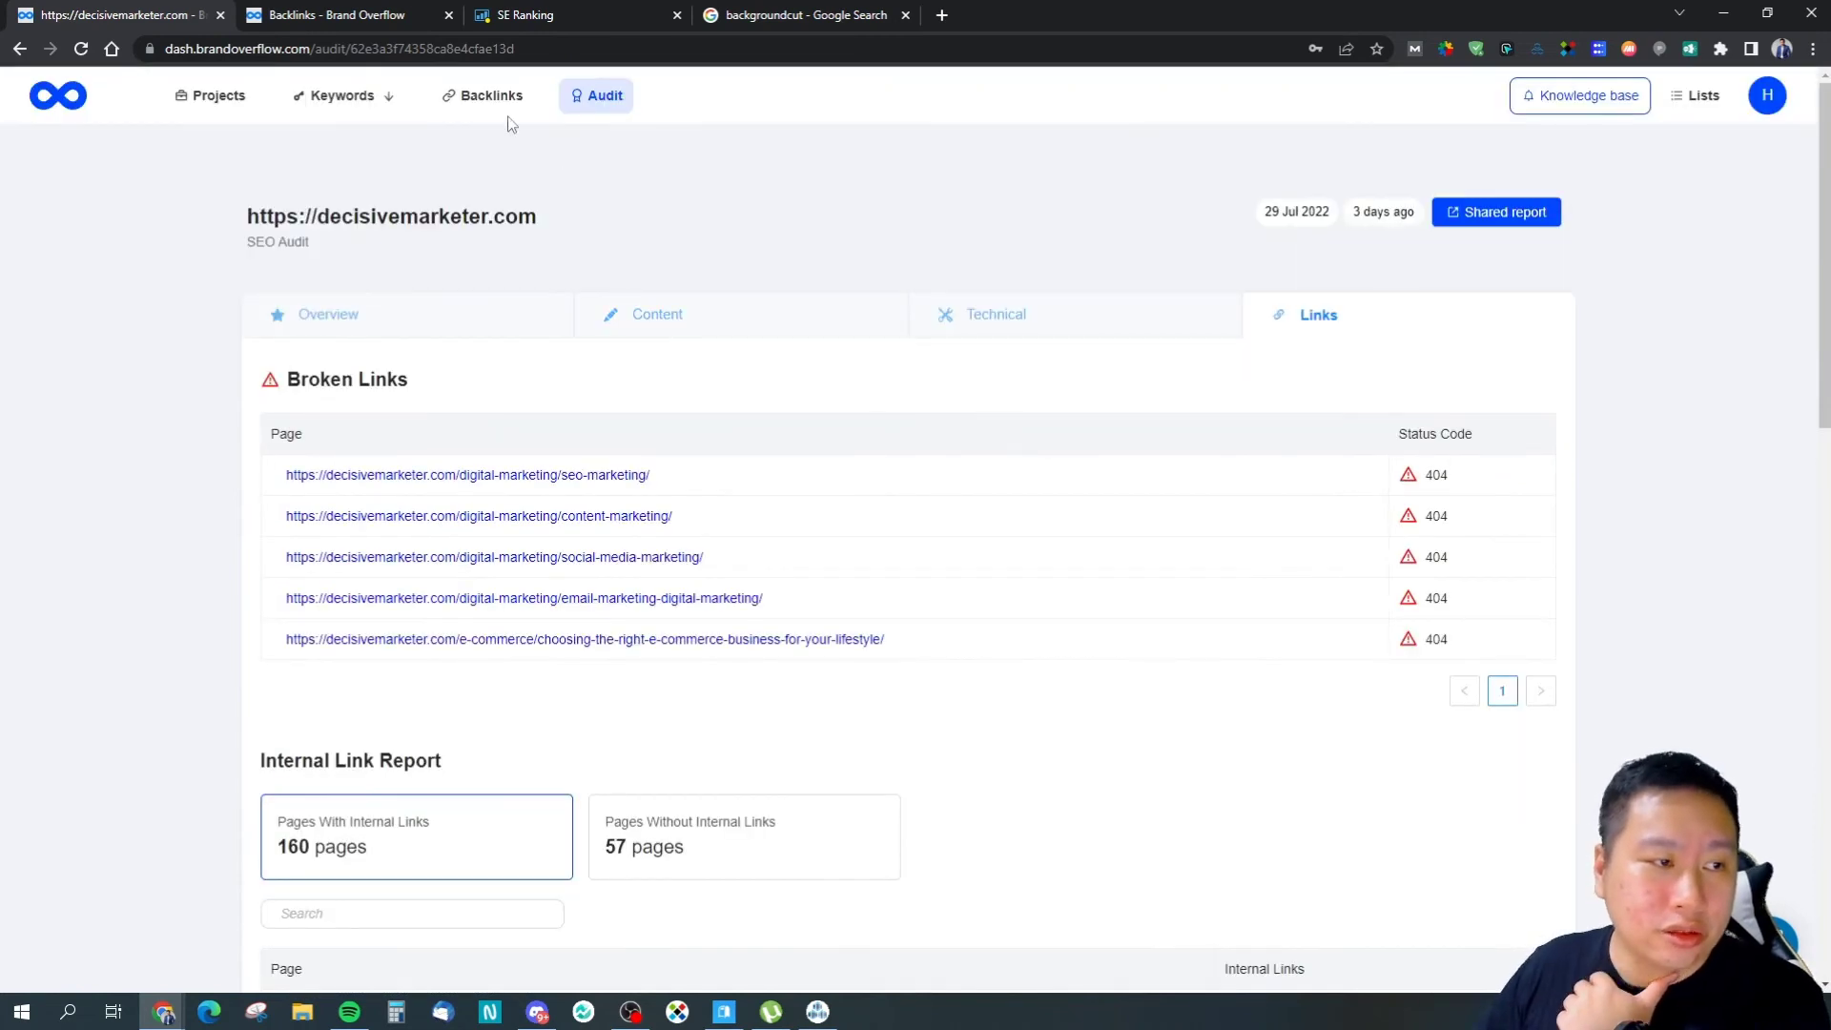
pyautogui.click(400, 328)
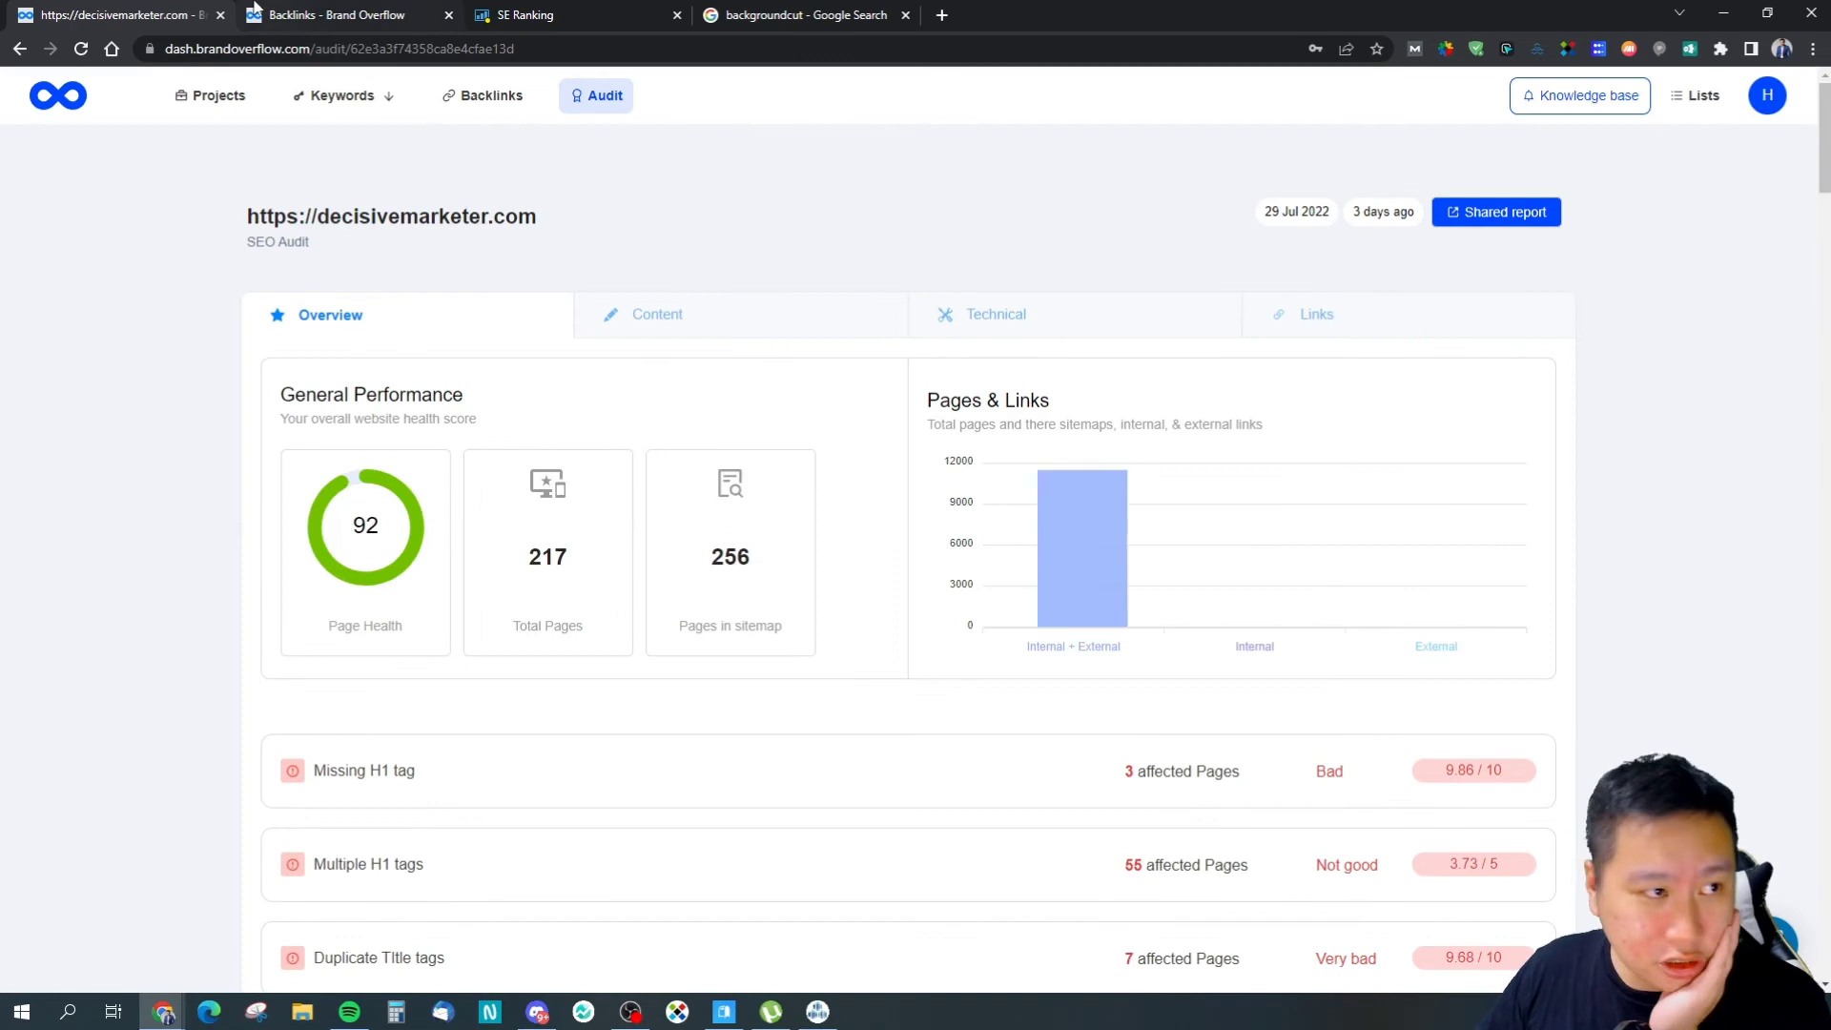
# Step: Switch to the Backlink Checker page, open the dealify.com report and skim its backlink totals and New/Lost charts
pyautogui.click(401, 15)
pyautogui.click(179, 12)
pyautogui.click(316, 11)
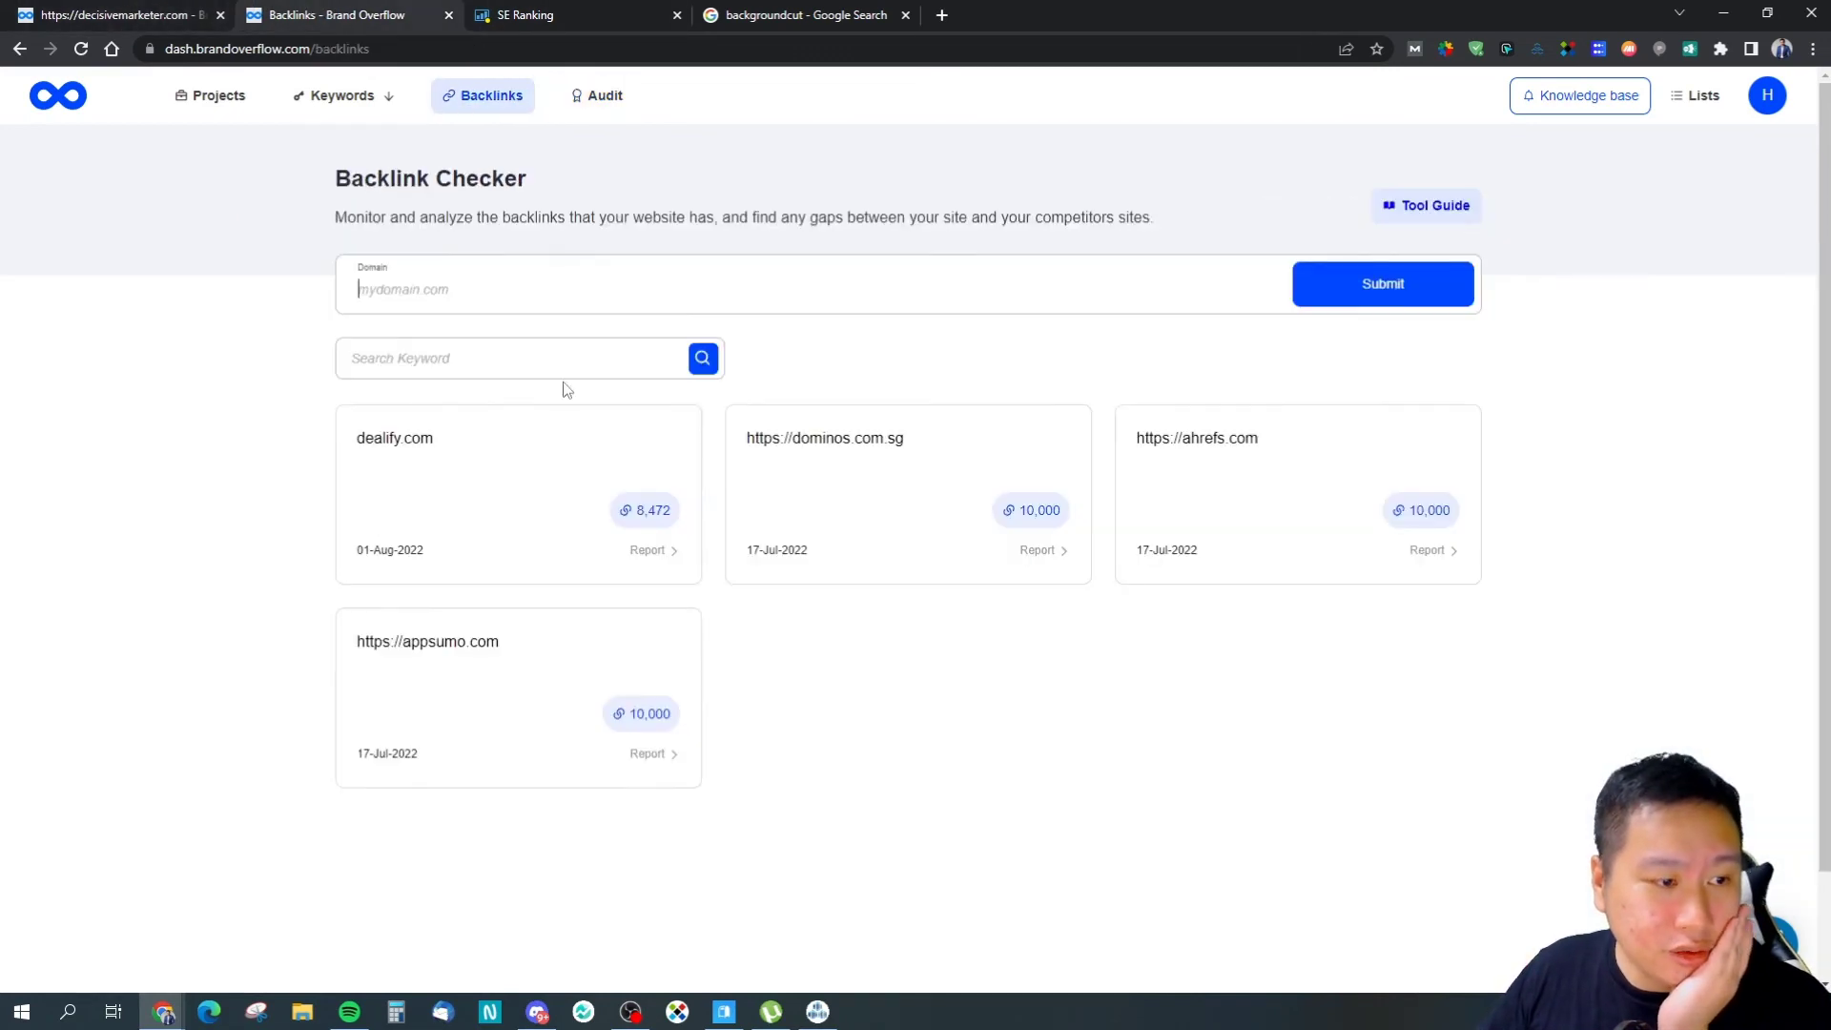
pyautogui.click(461, 506)
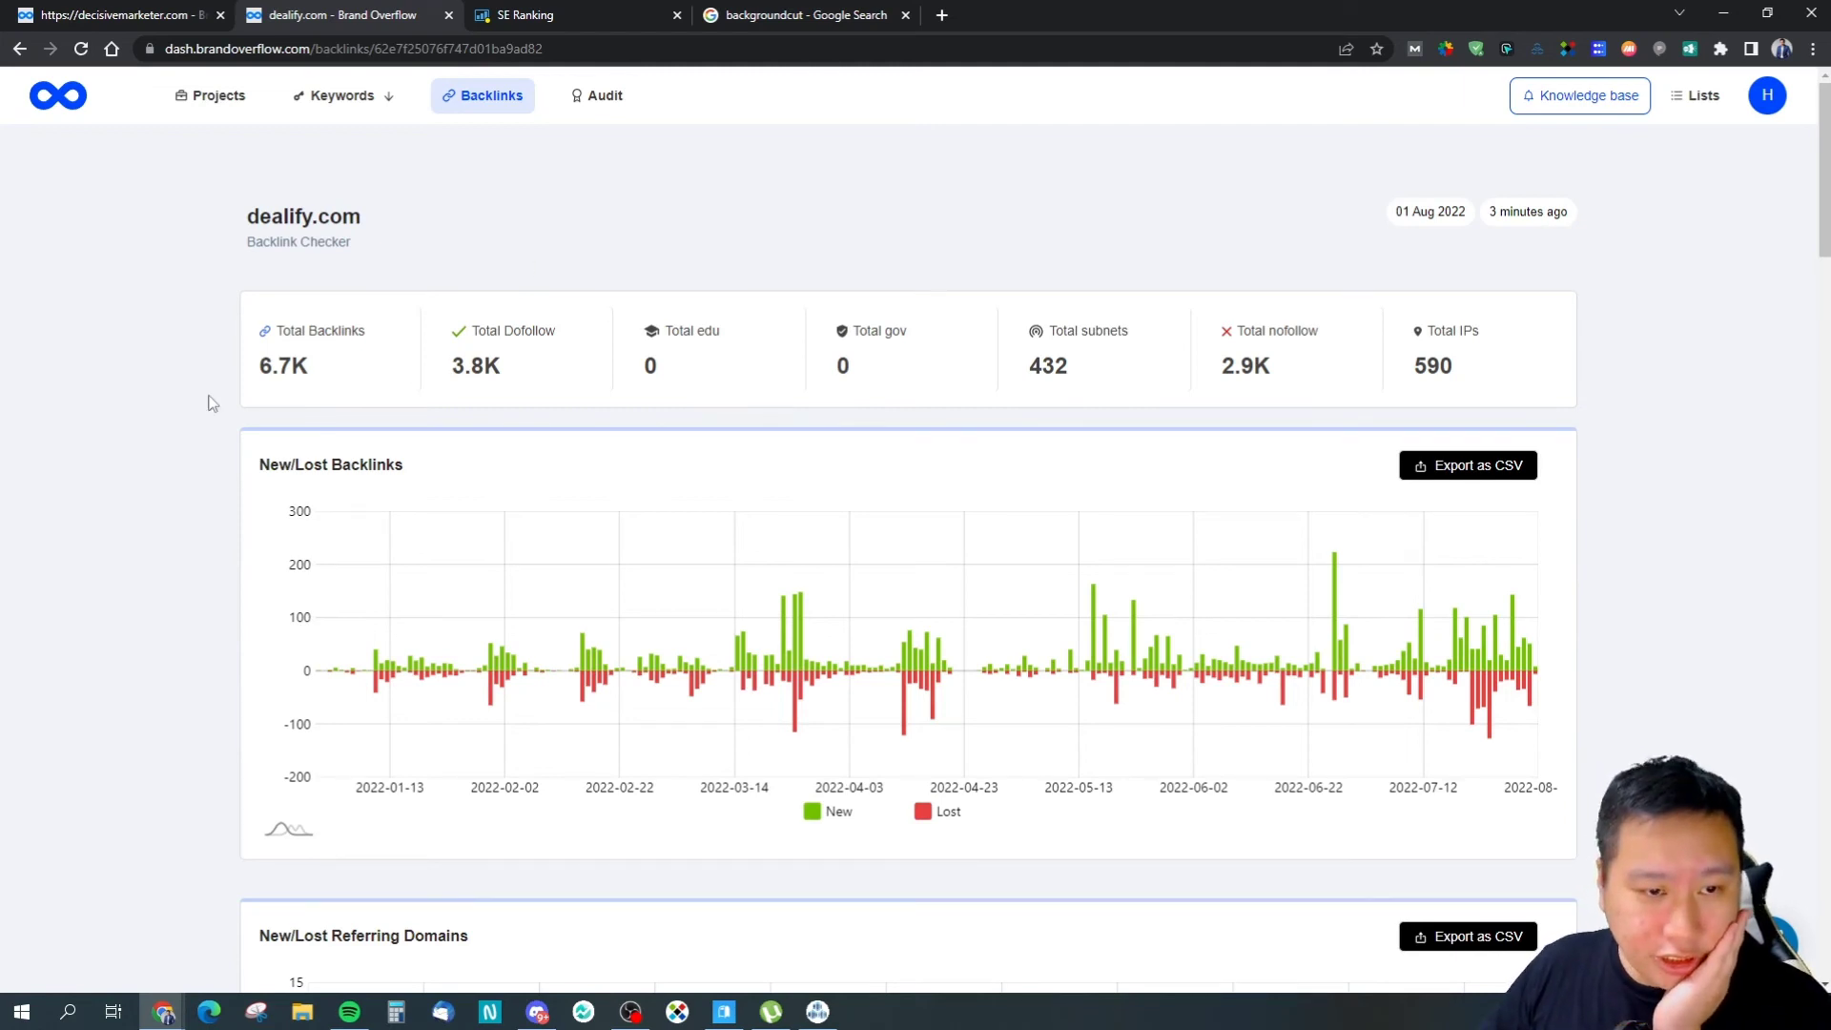
pyautogui.scroll(-7, 212, 403)
pyautogui.scroll(7, 211, 404)
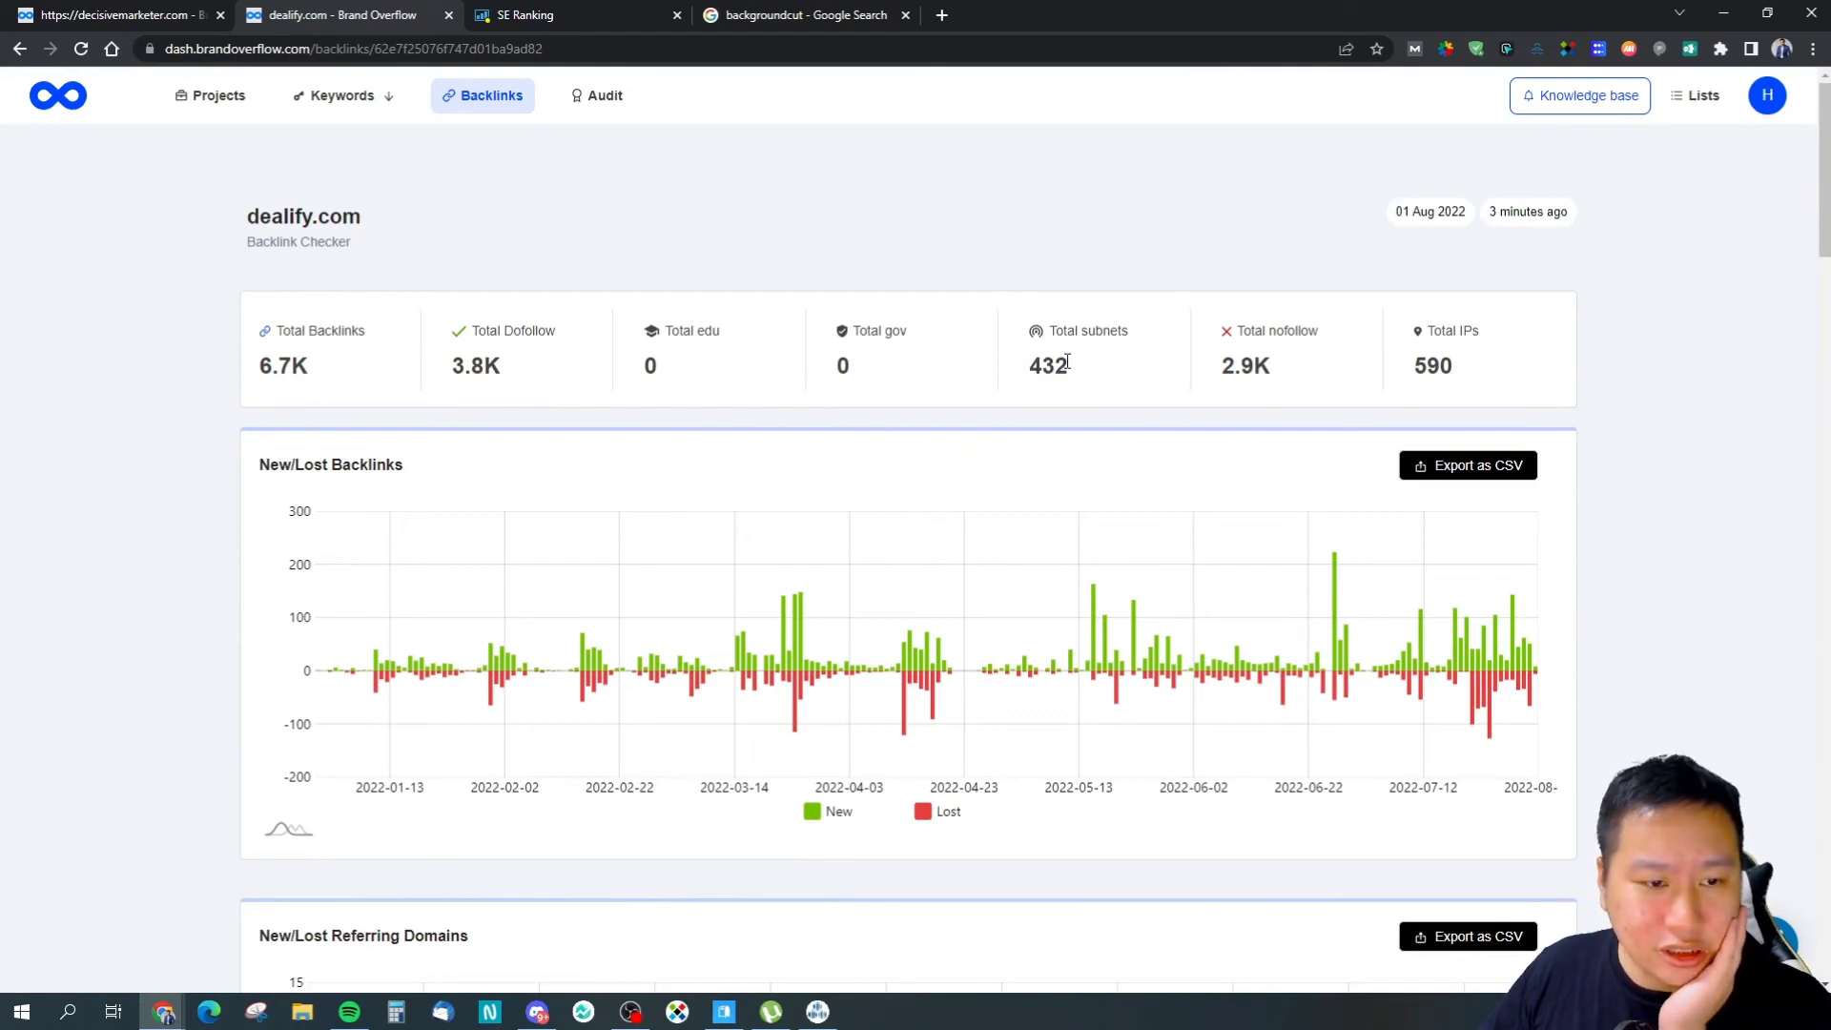
# Step: Examine the New/Lost Referring Domains chart and the recent and top referring domain tables for dealify.com
pyautogui.scroll(-6, 1030, 369)
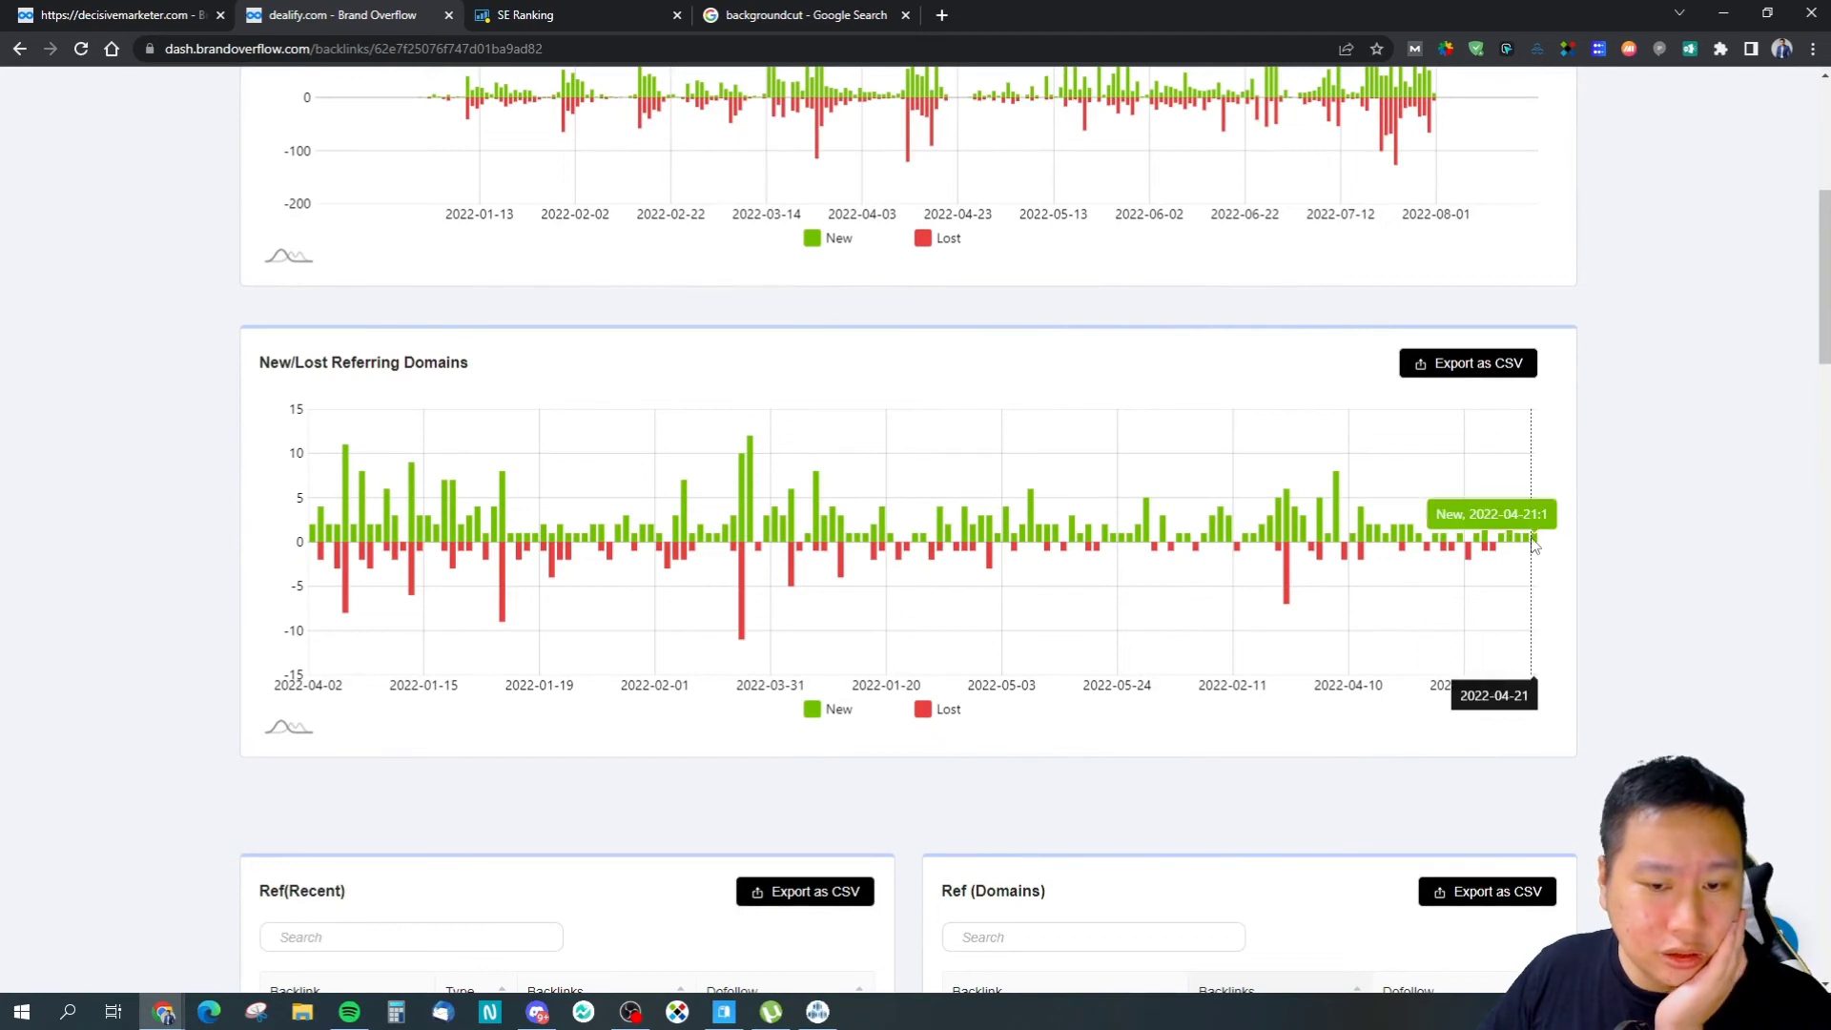
pyautogui.scroll(-3, 1535, 544)
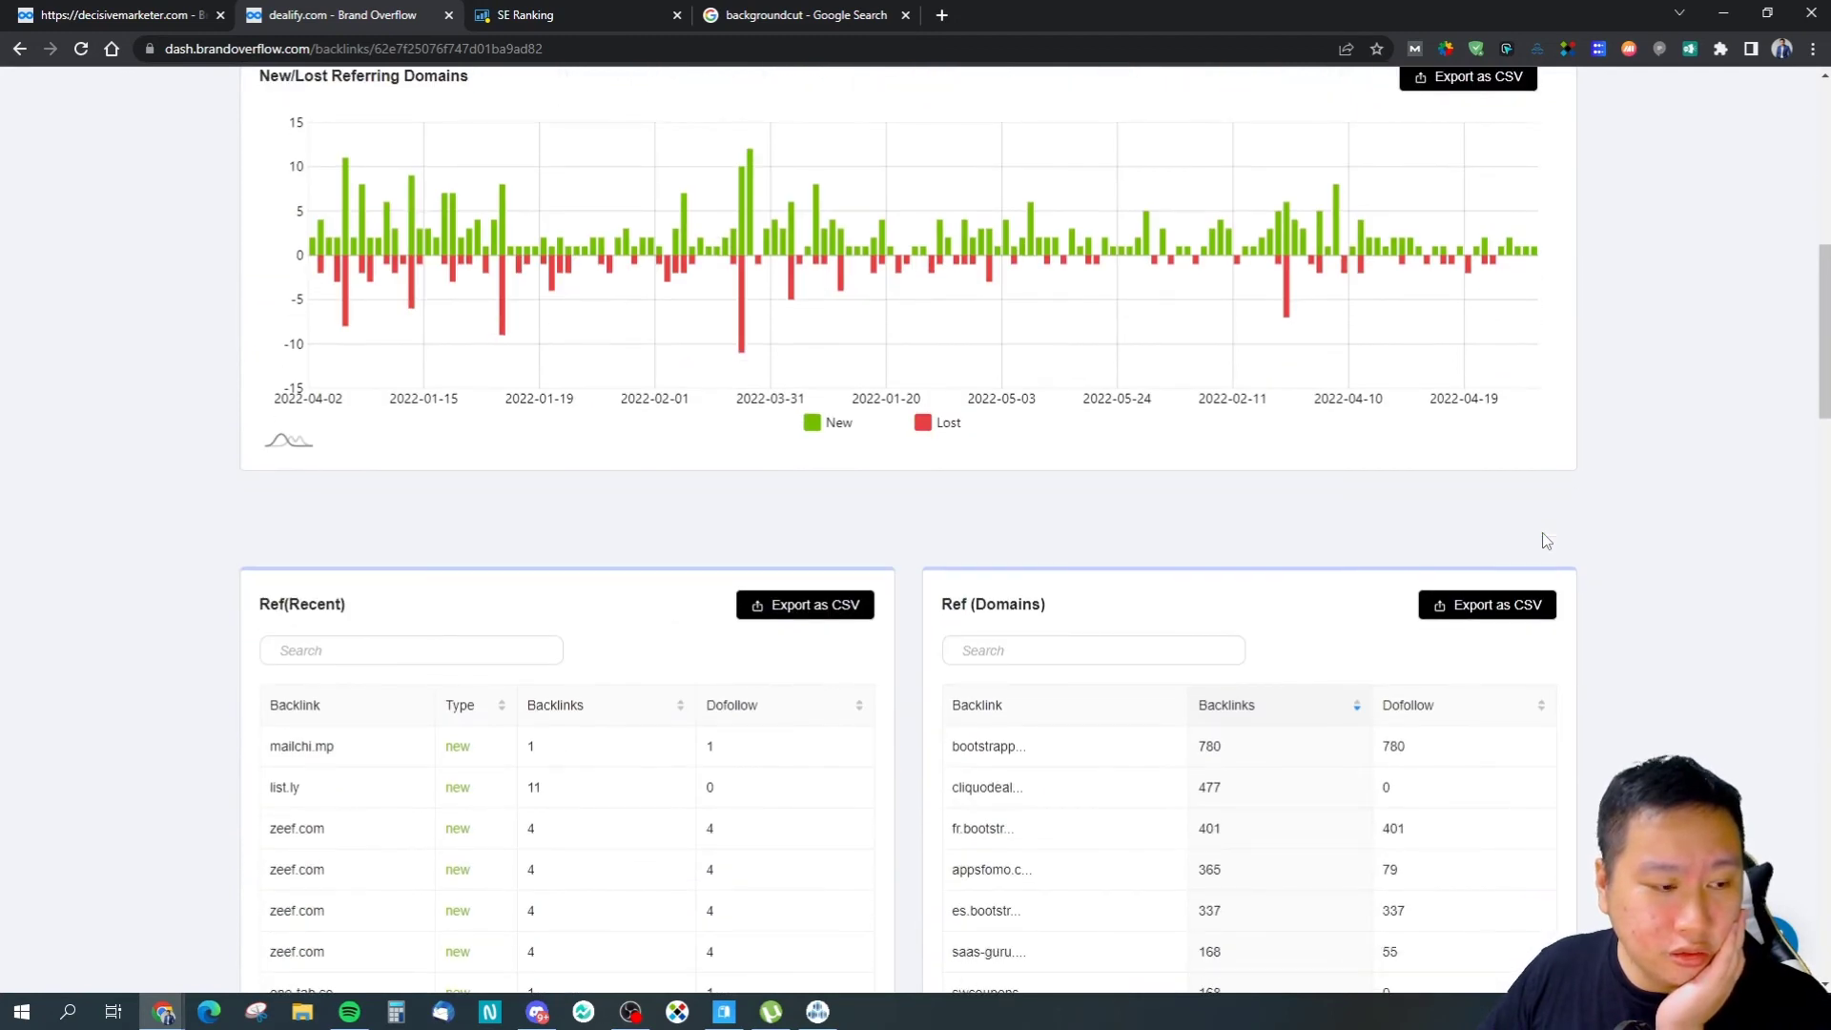
pyautogui.scroll(-5, 1546, 541)
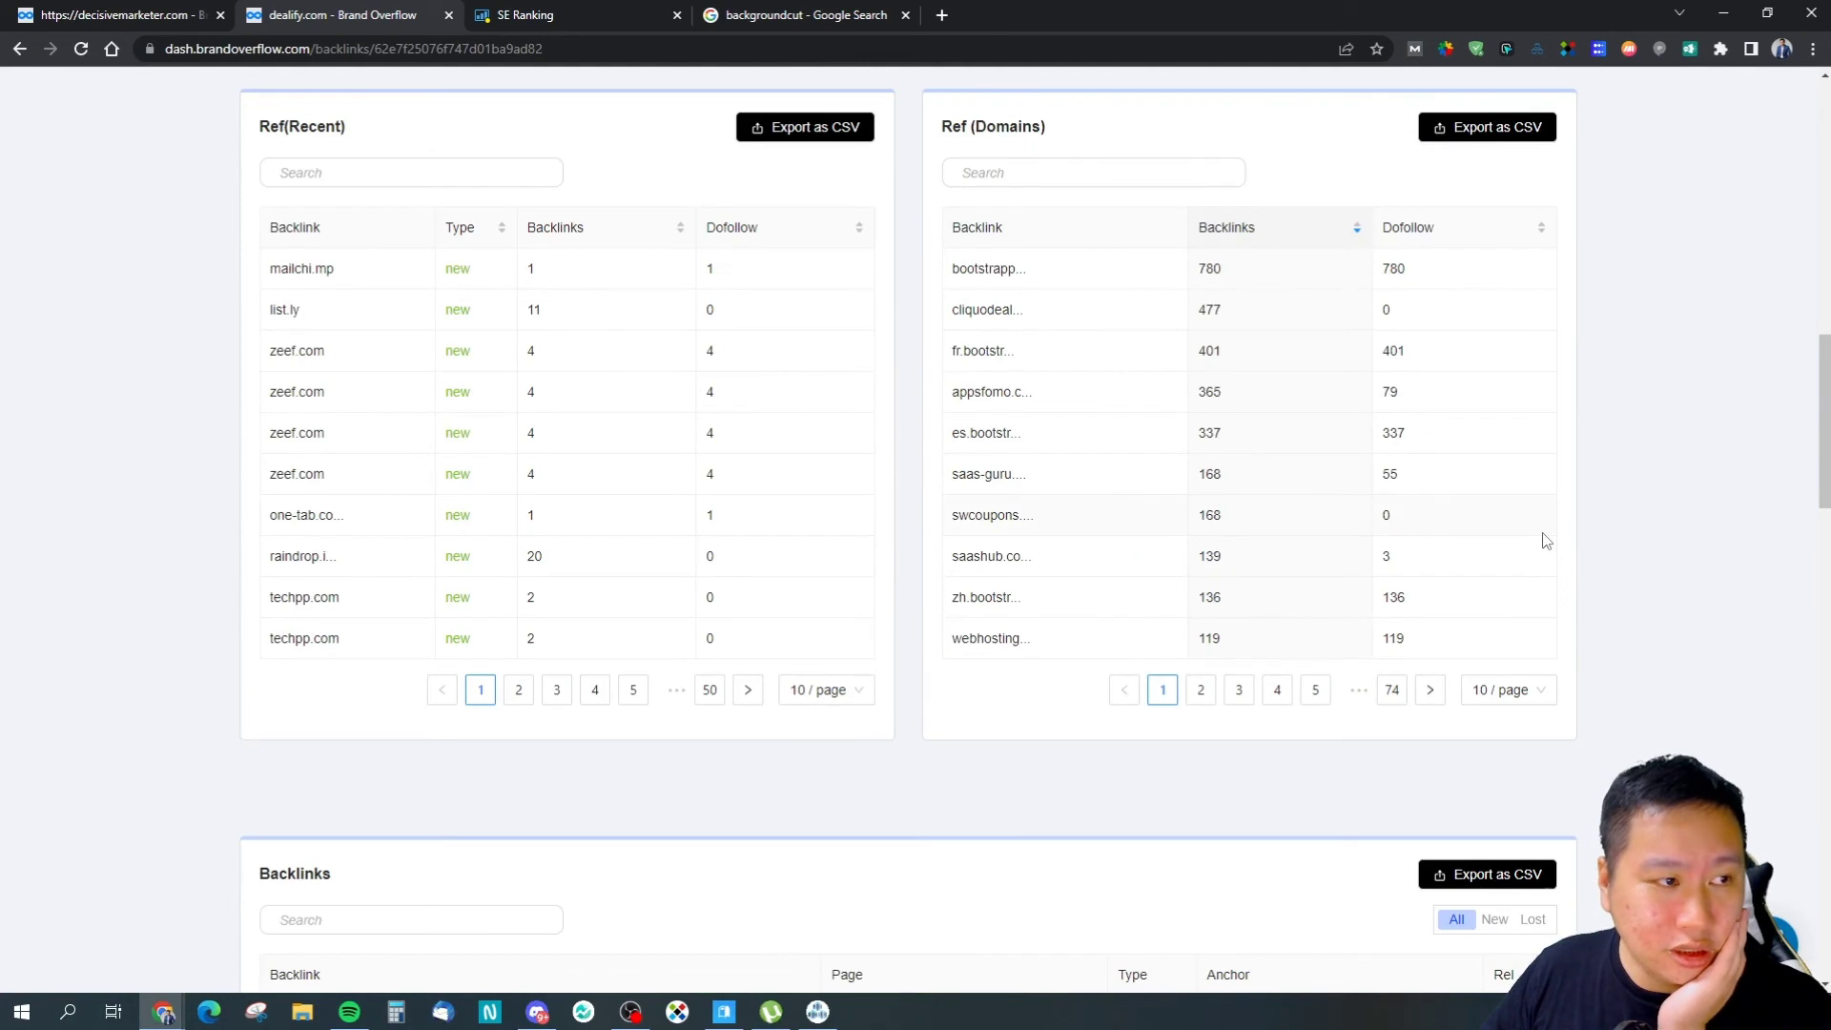
# Step: Look through dealify.com's Backlinks table with its target pages, types and anchors, and return to the report summary
pyautogui.scroll(-6, 1545, 541)
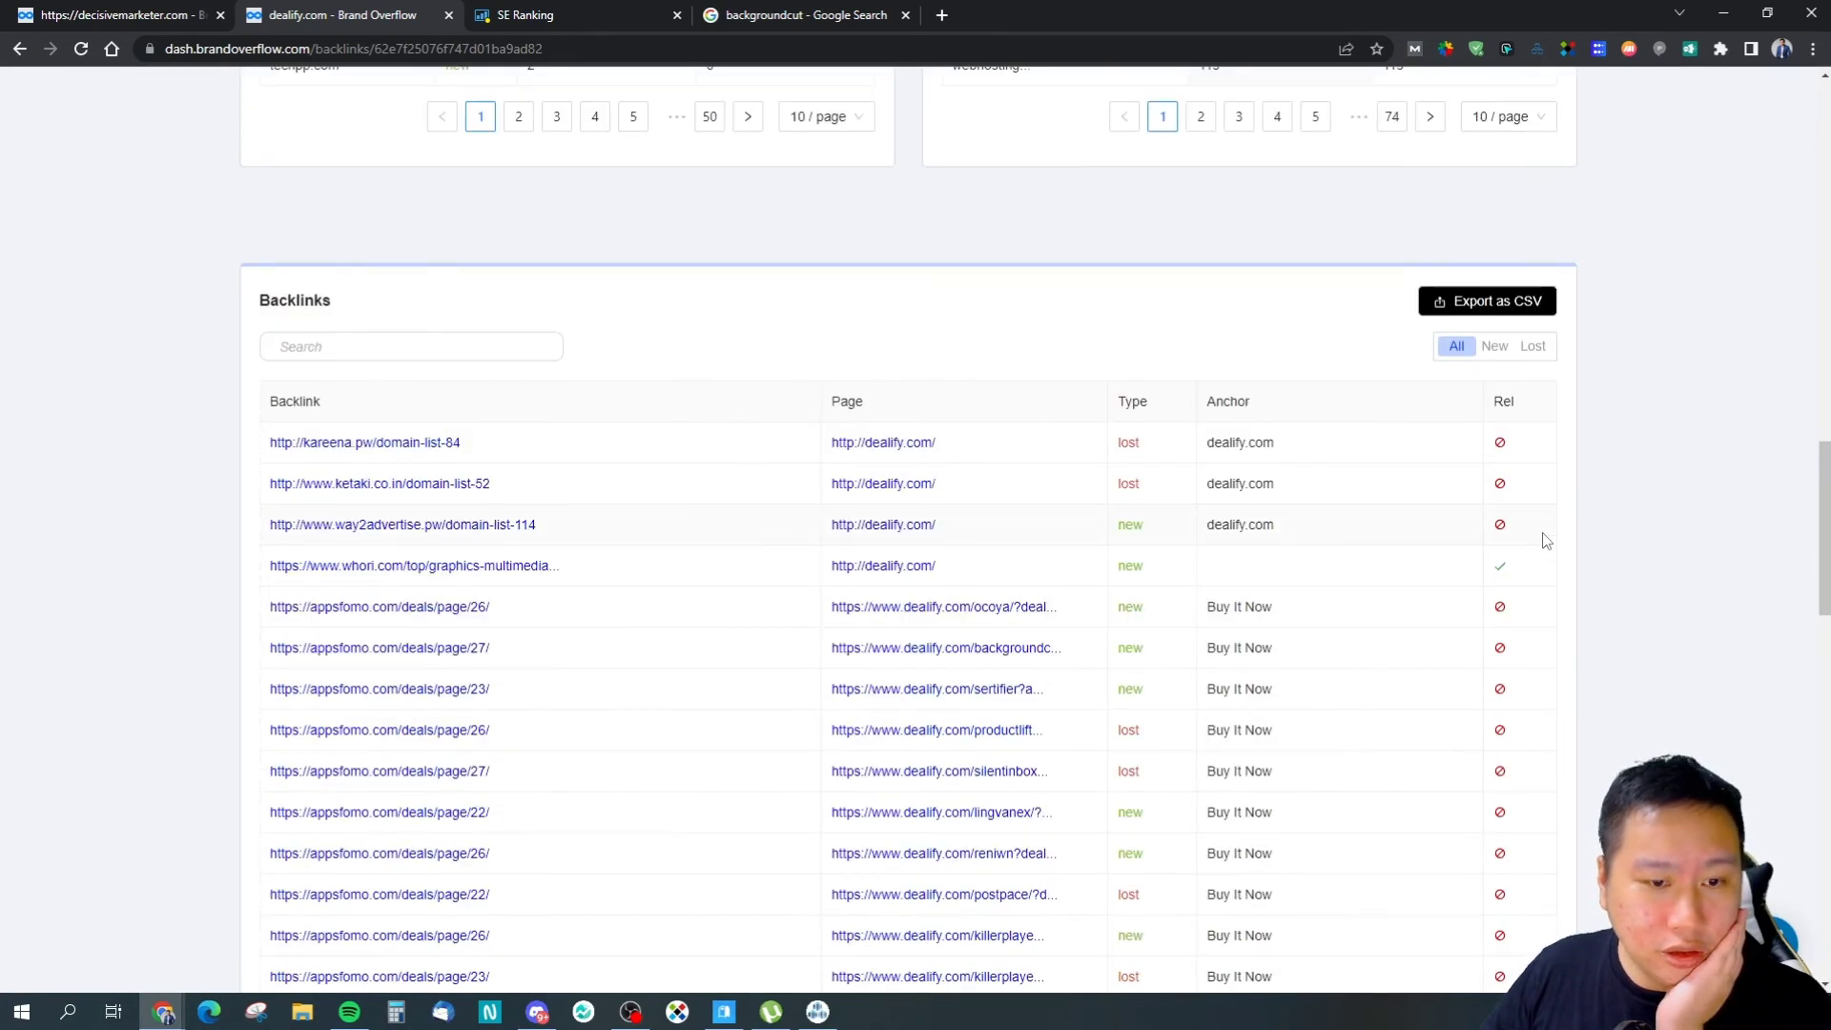
pyautogui.scroll(3, 1546, 541)
pyautogui.scroll(-6, 1626, 515)
pyautogui.scroll(-8, 1624, 583)
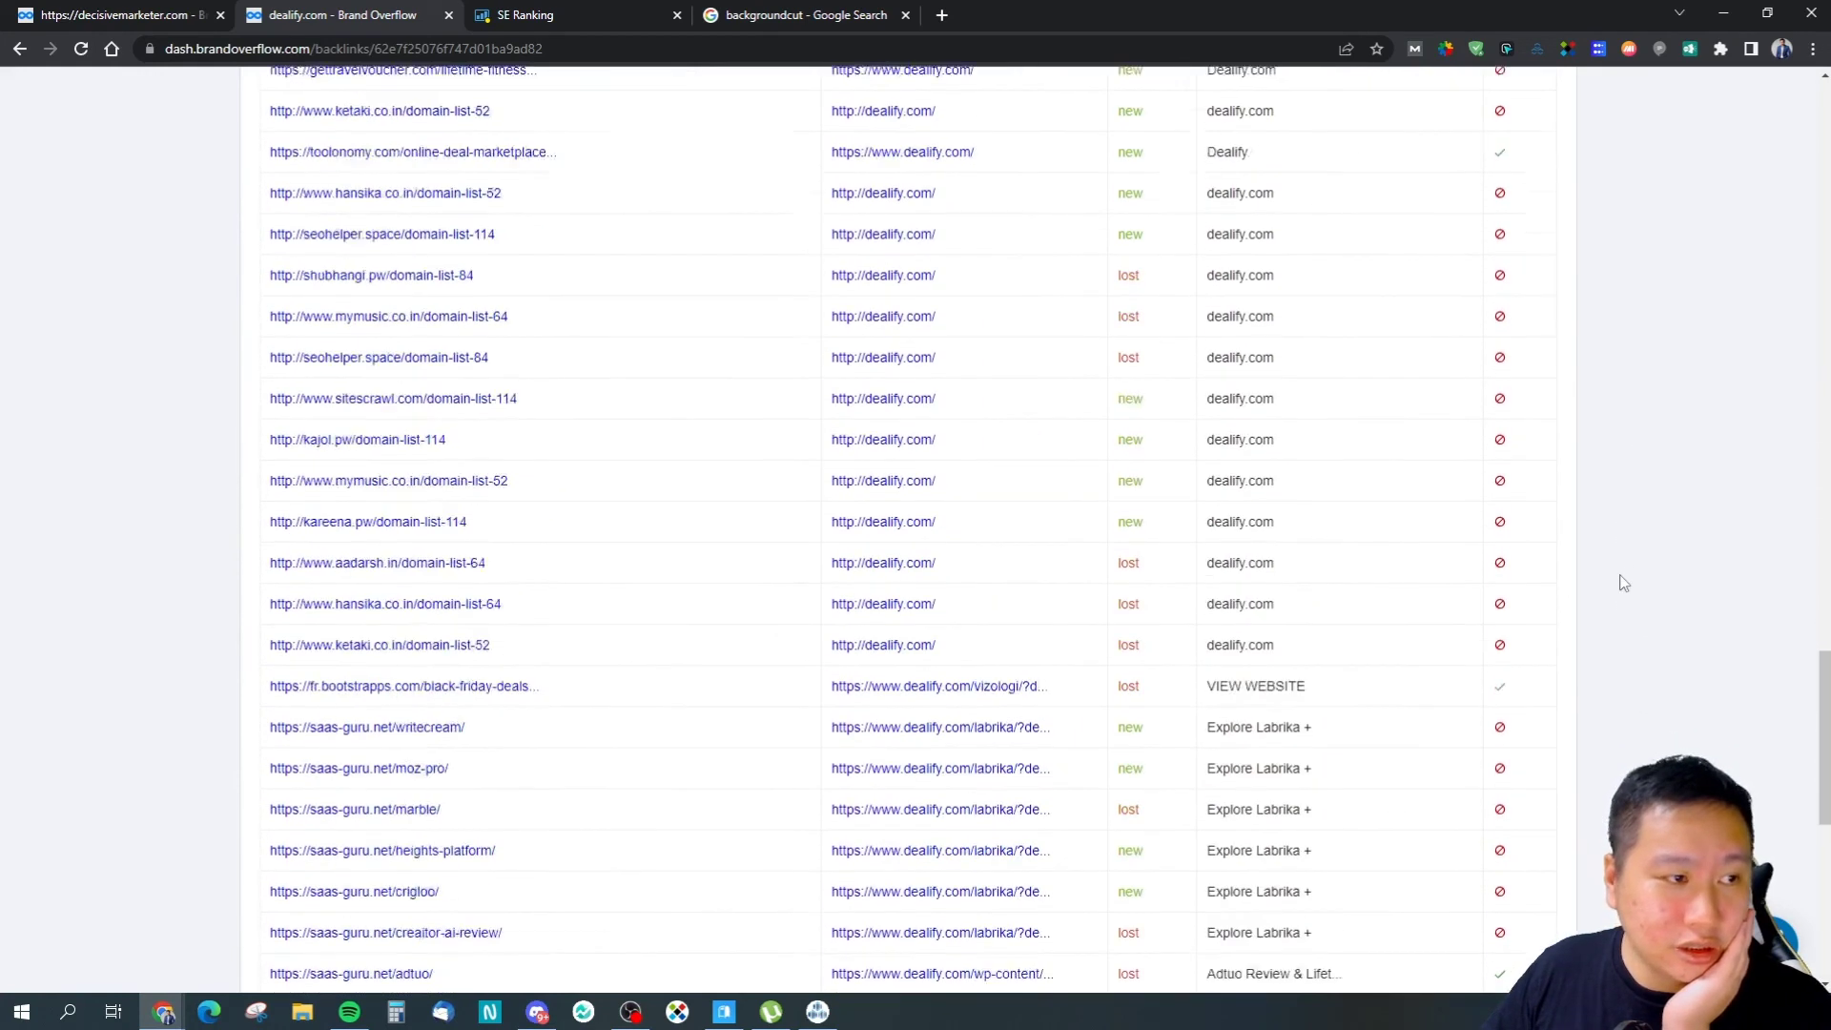
pyautogui.scroll(1, 1624, 583)
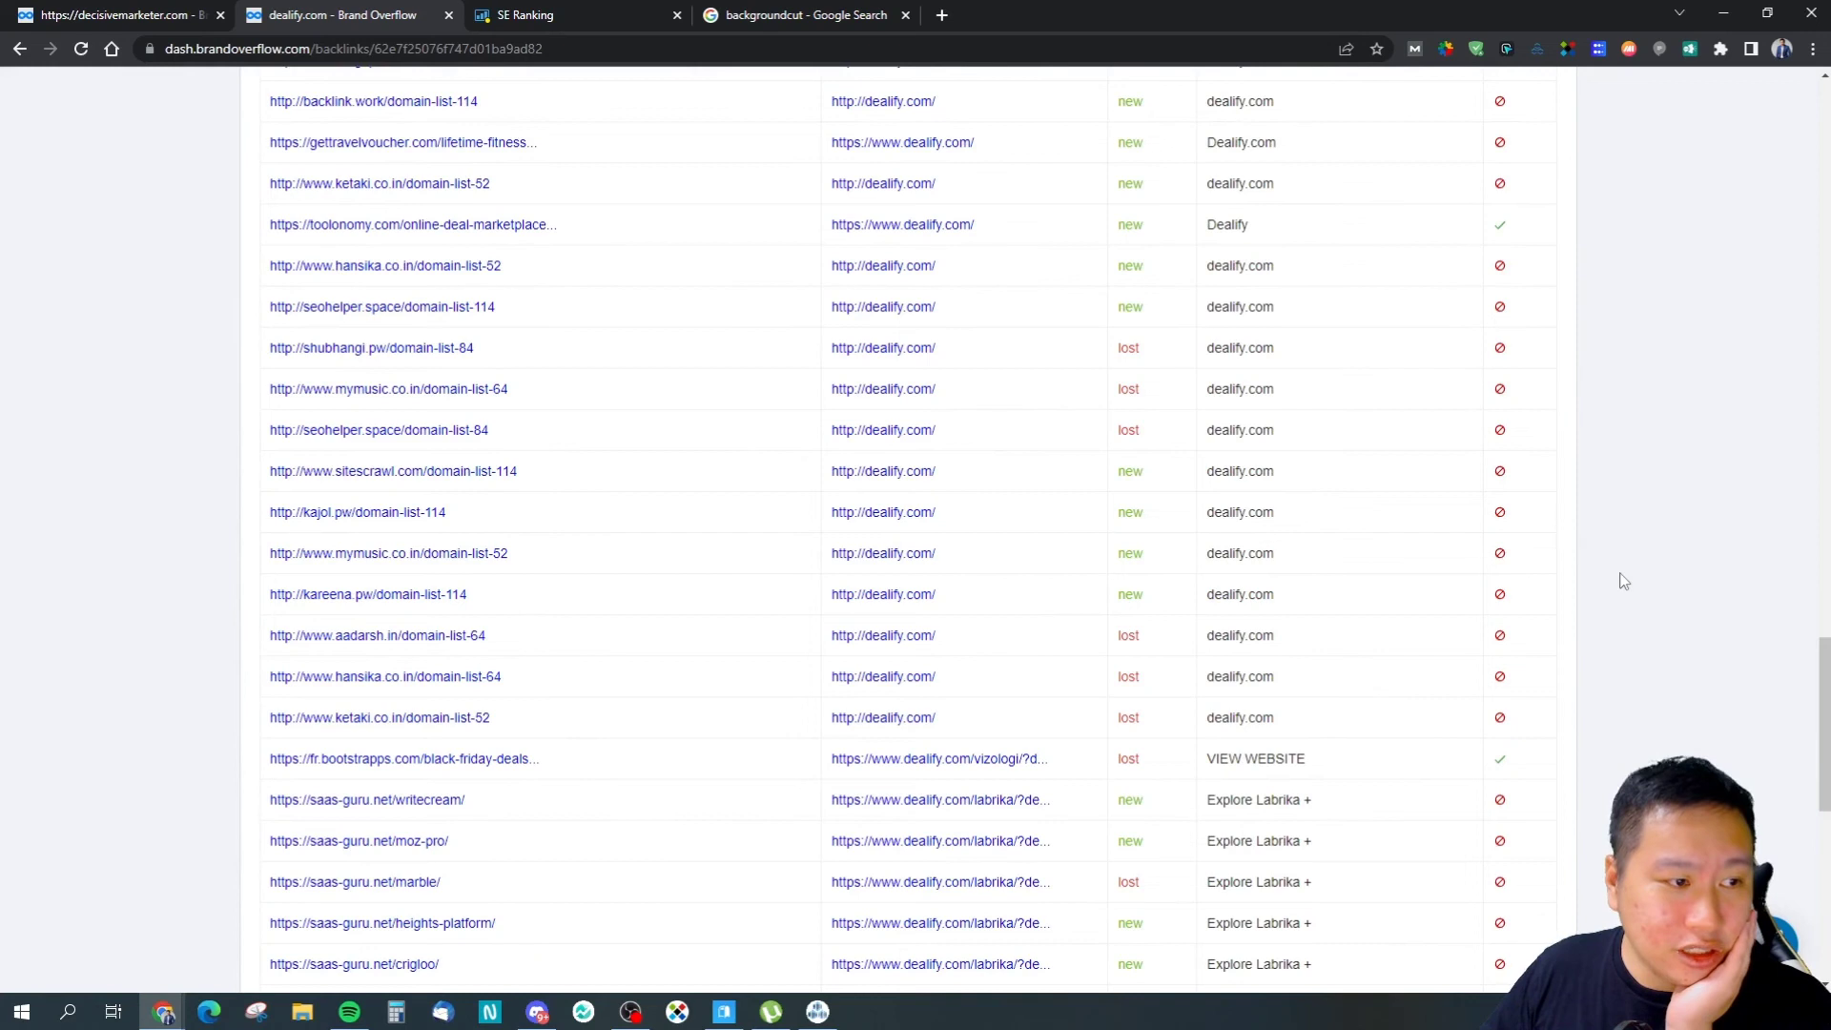
pyautogui.scroll(-10, 1624, 581)
pyautogui.scroll(19, 1621, 581)
pyautogui.scroll(20, 1621, 581)
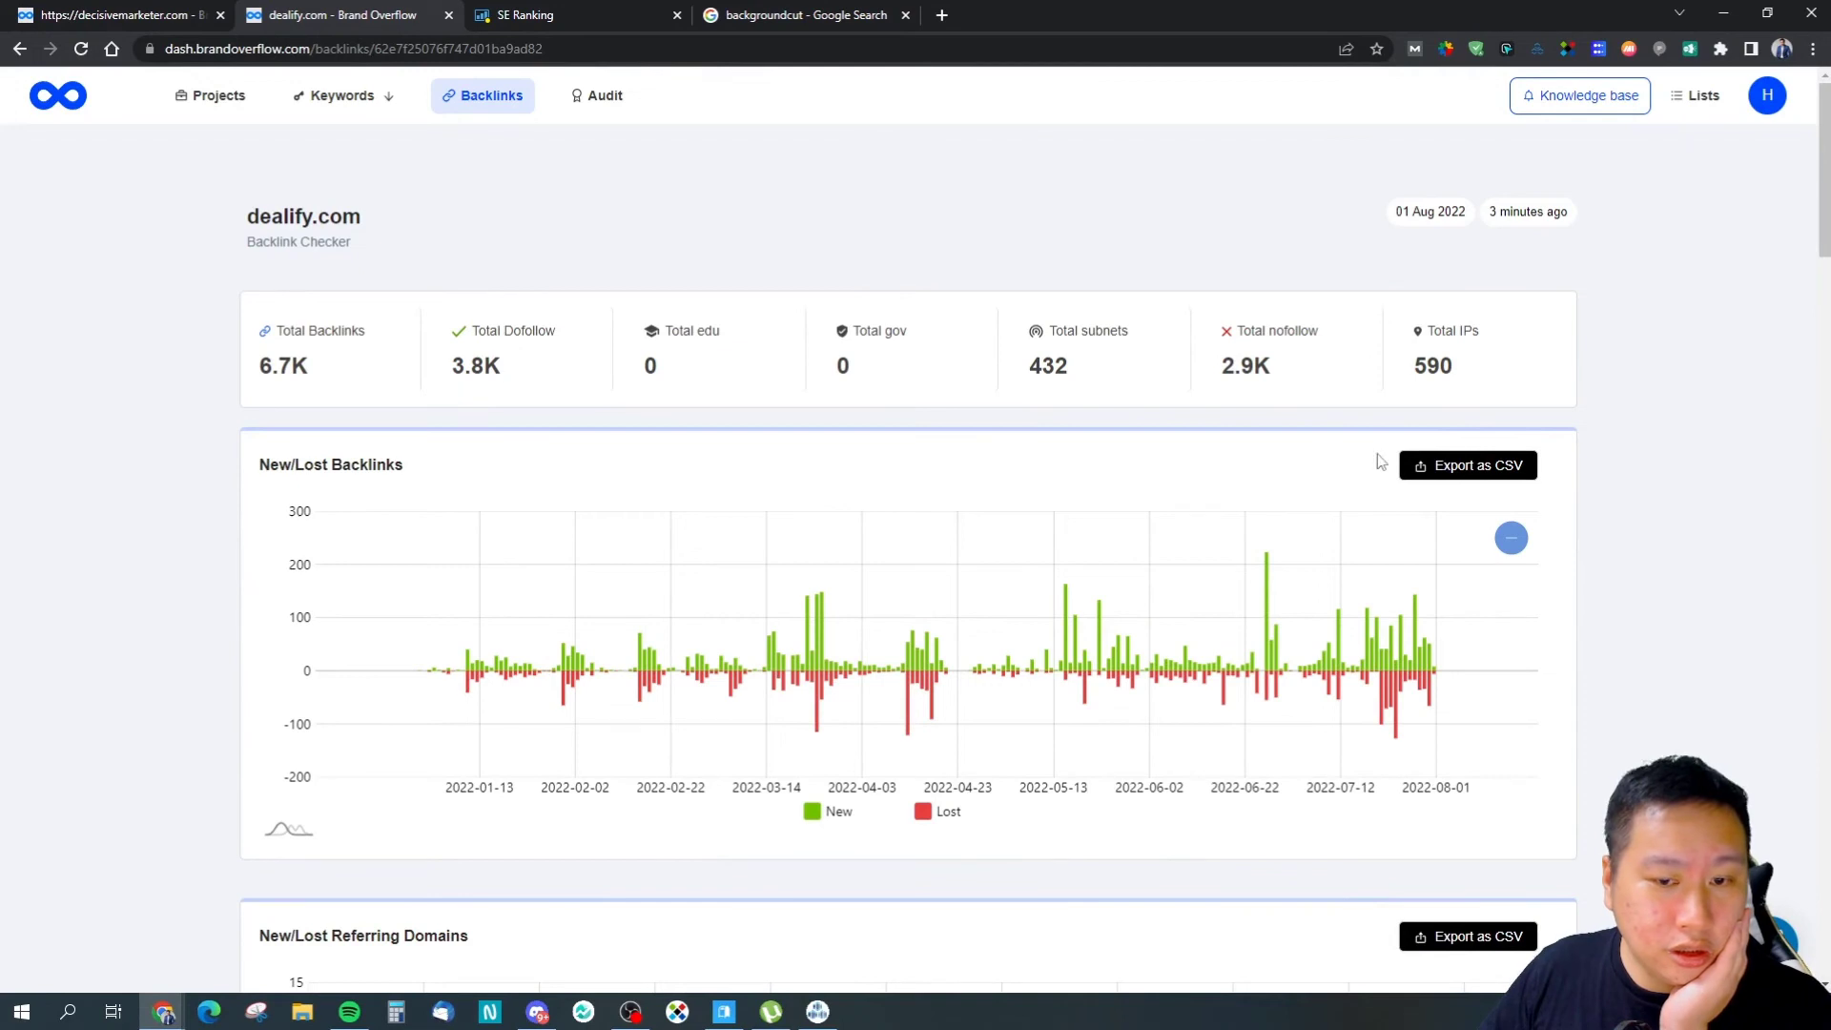
pyautogui.scroll(-7, 1573, 489)
pyautogui.scroll(7, 1559, 505)
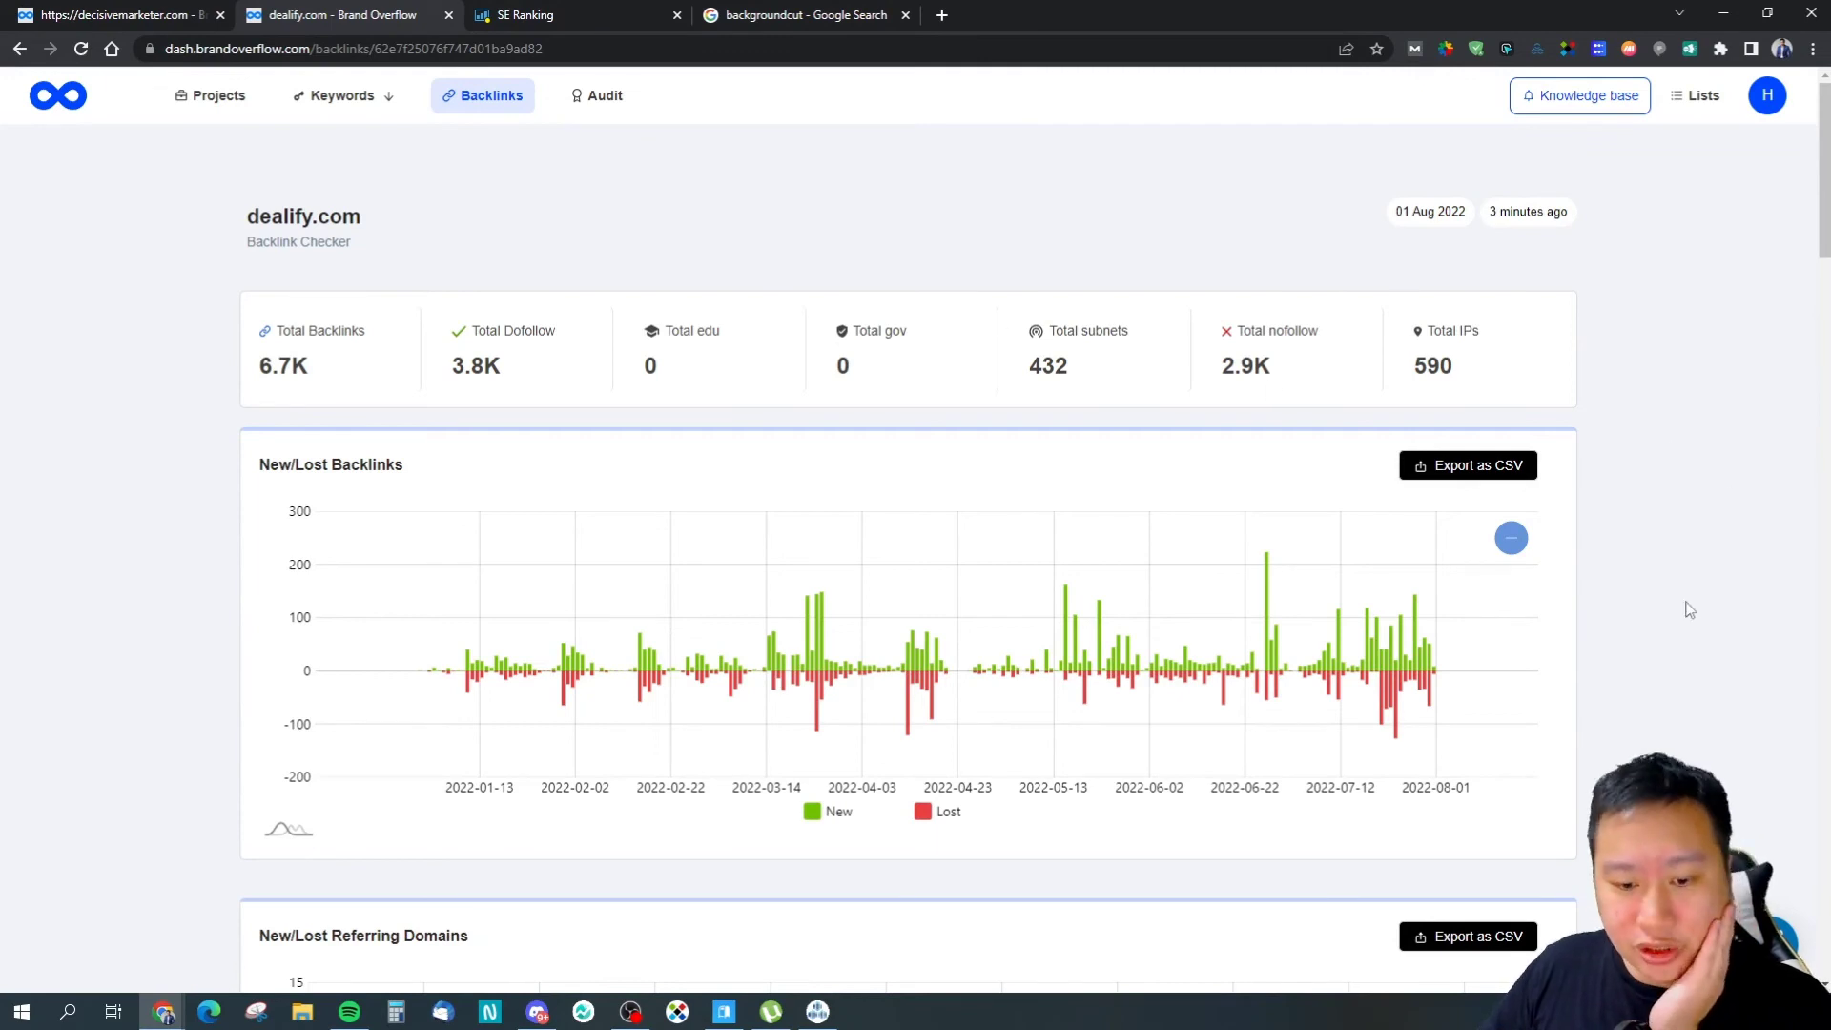
# Step: Show page 2 of the Ref(Recent) table in dealify.com's backlink report and look over its referring domains
pyautogui.scroll(-10, 1655, 605)
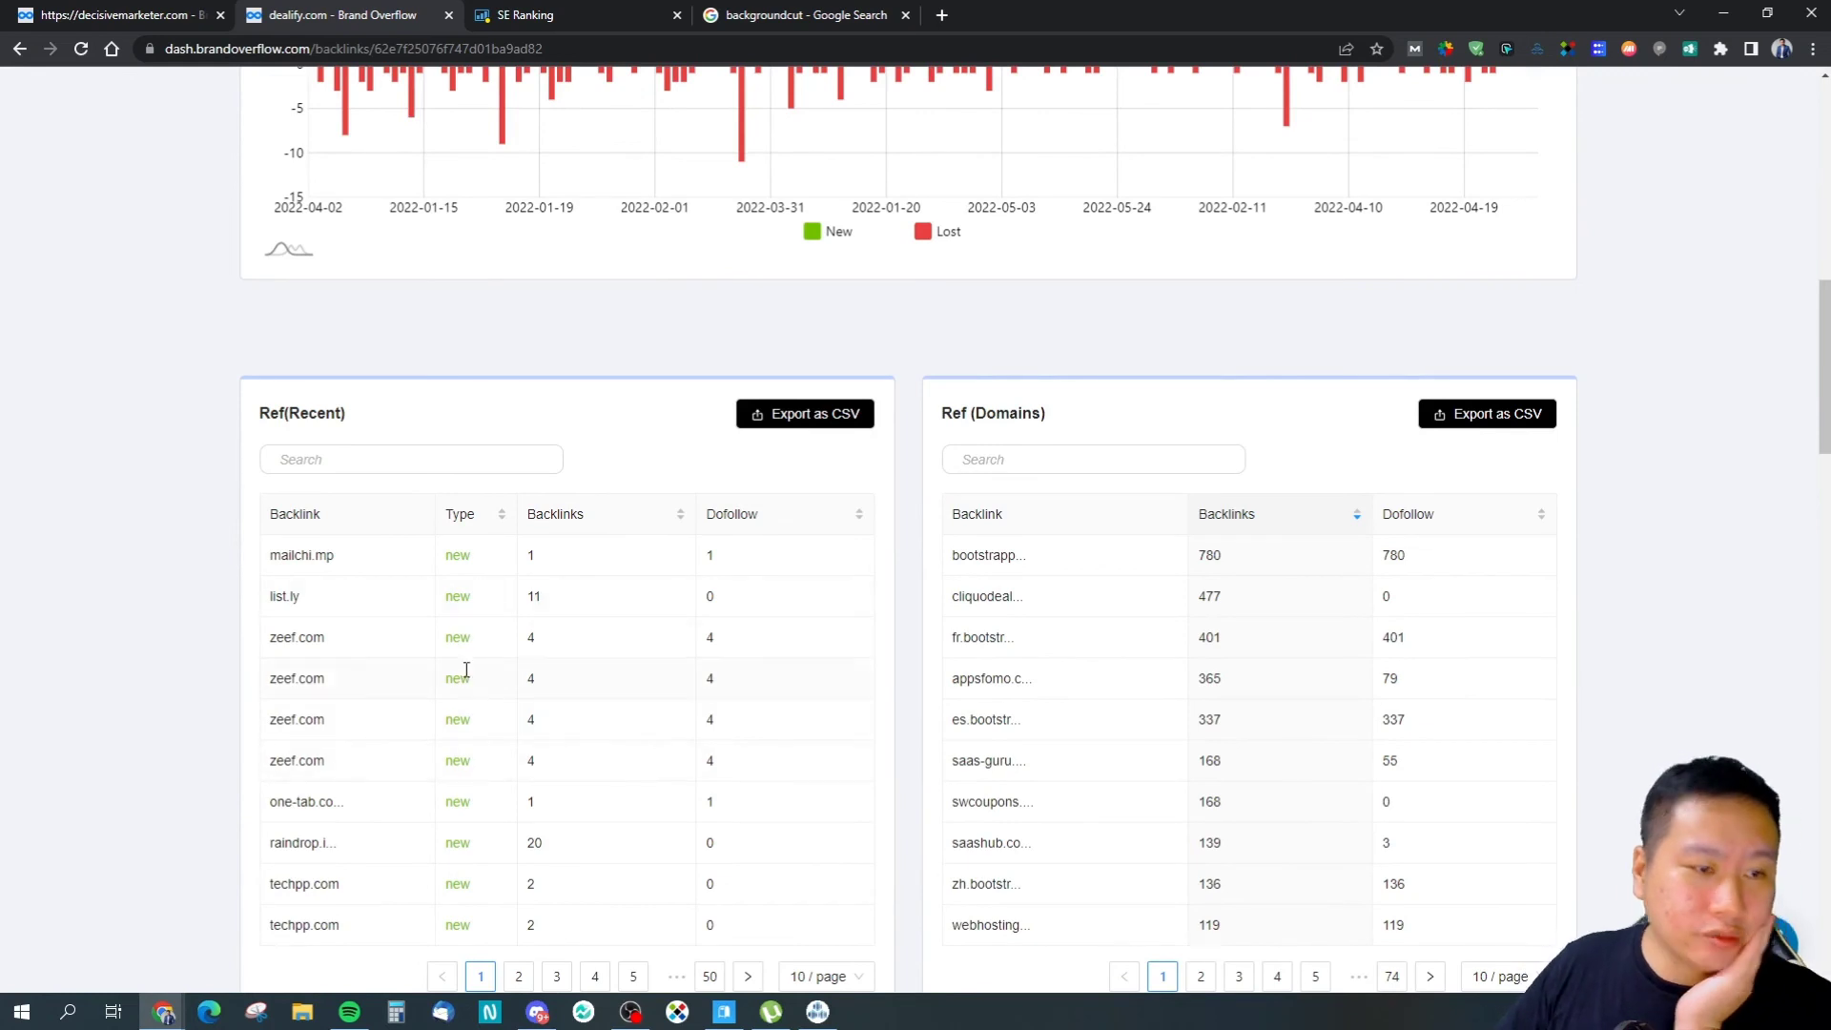
pyautogui.scroll(-2, 343, 658)
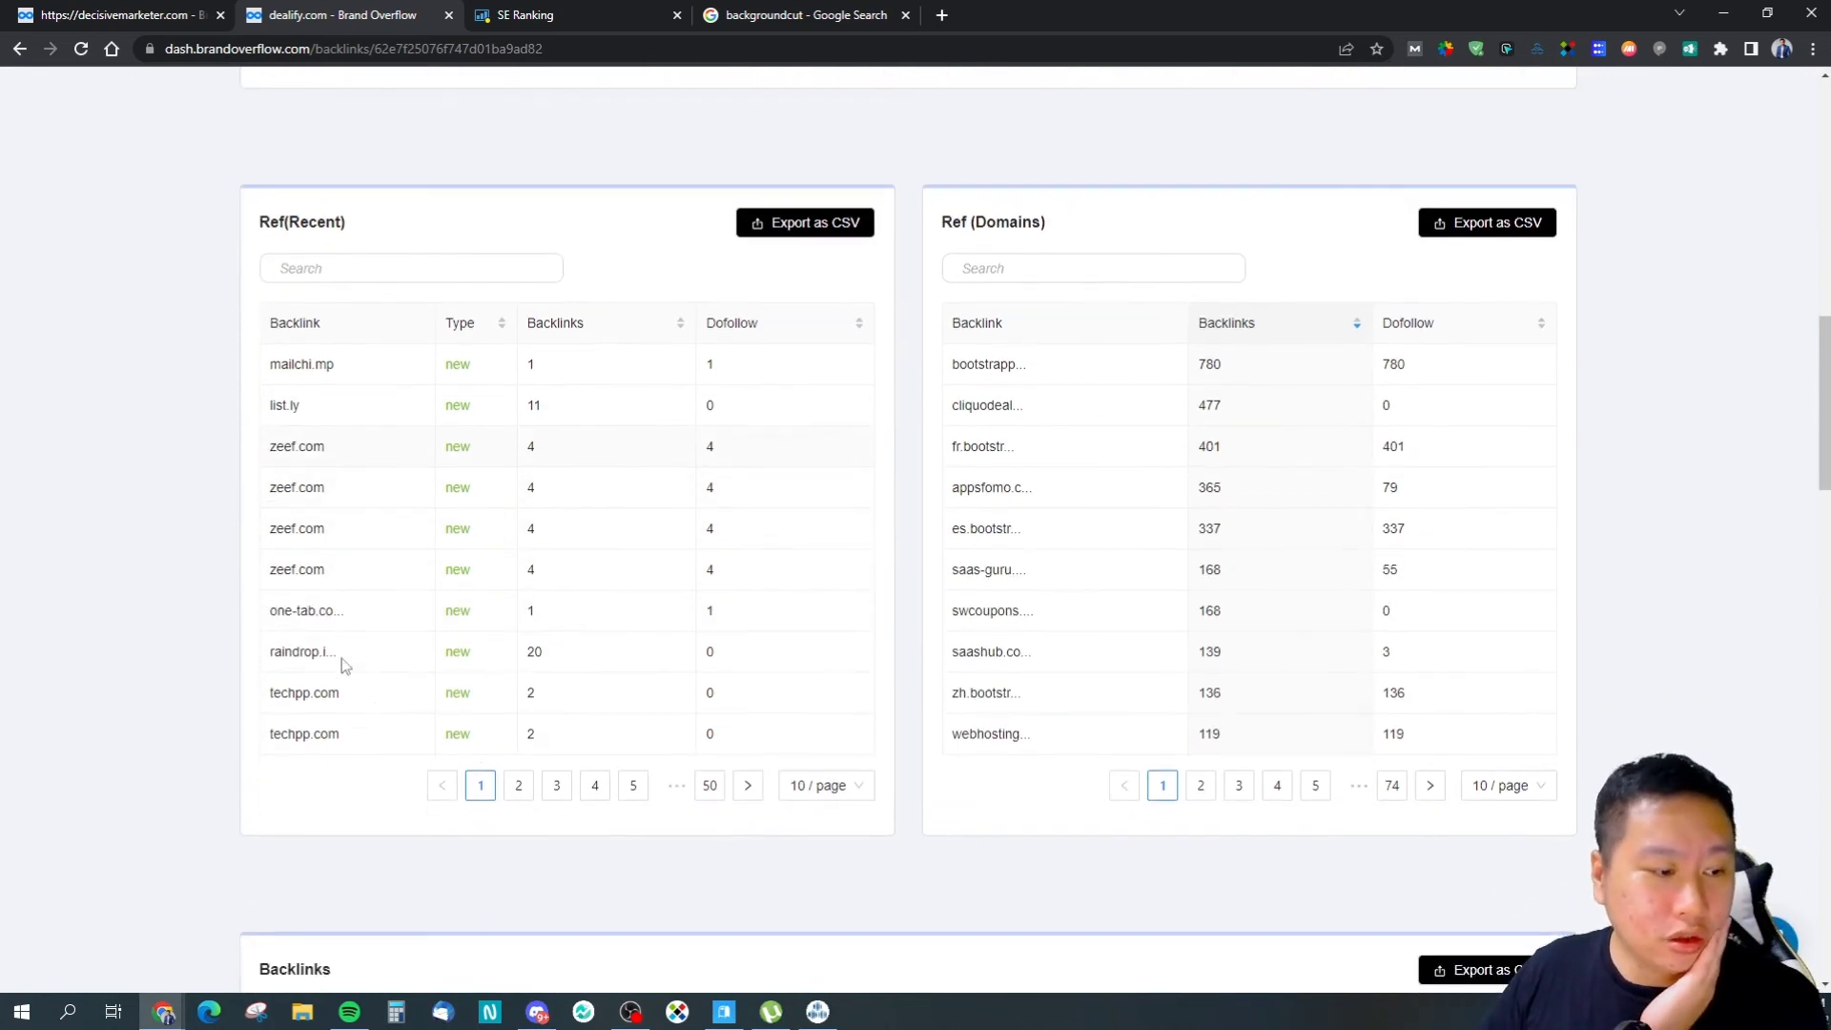
pyautogui.click(513, 795)
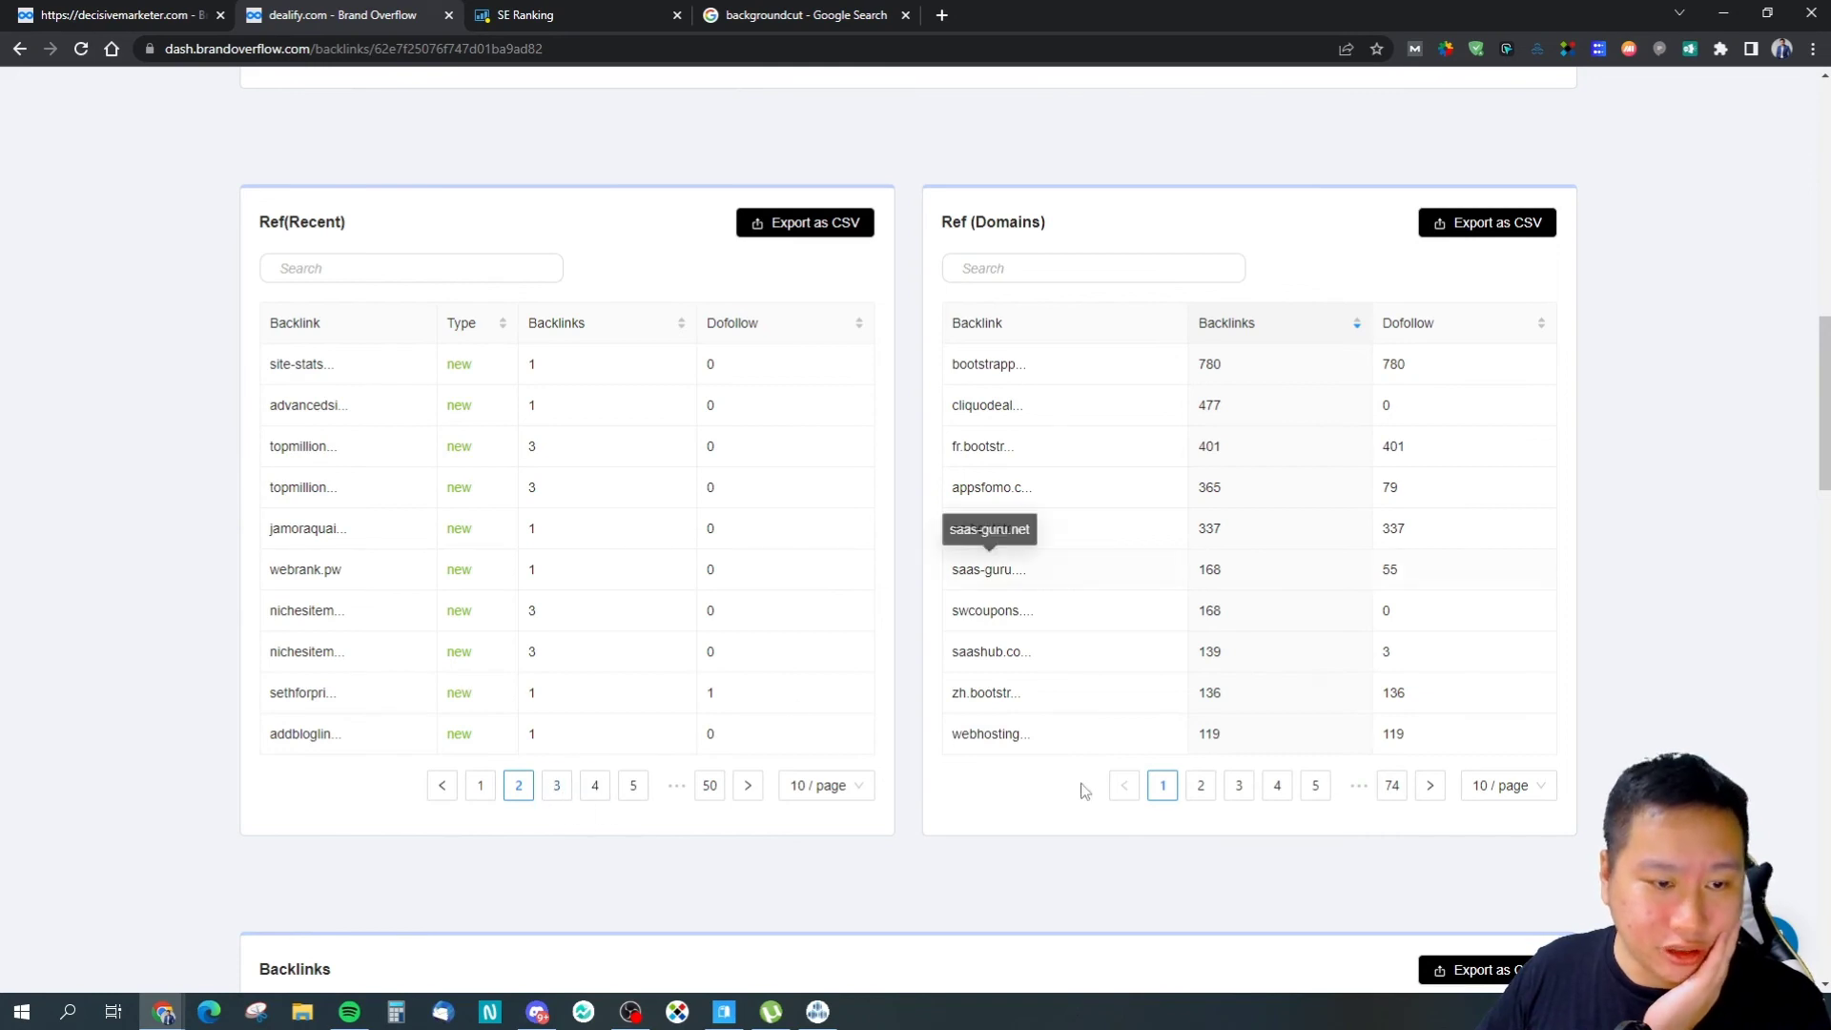
# Step: Browse the Ref (Domains) table page by page through page 7 and beyond, comparing backlinks and dofollow links, and return to its first page
pyautogui.click(1210, 798)
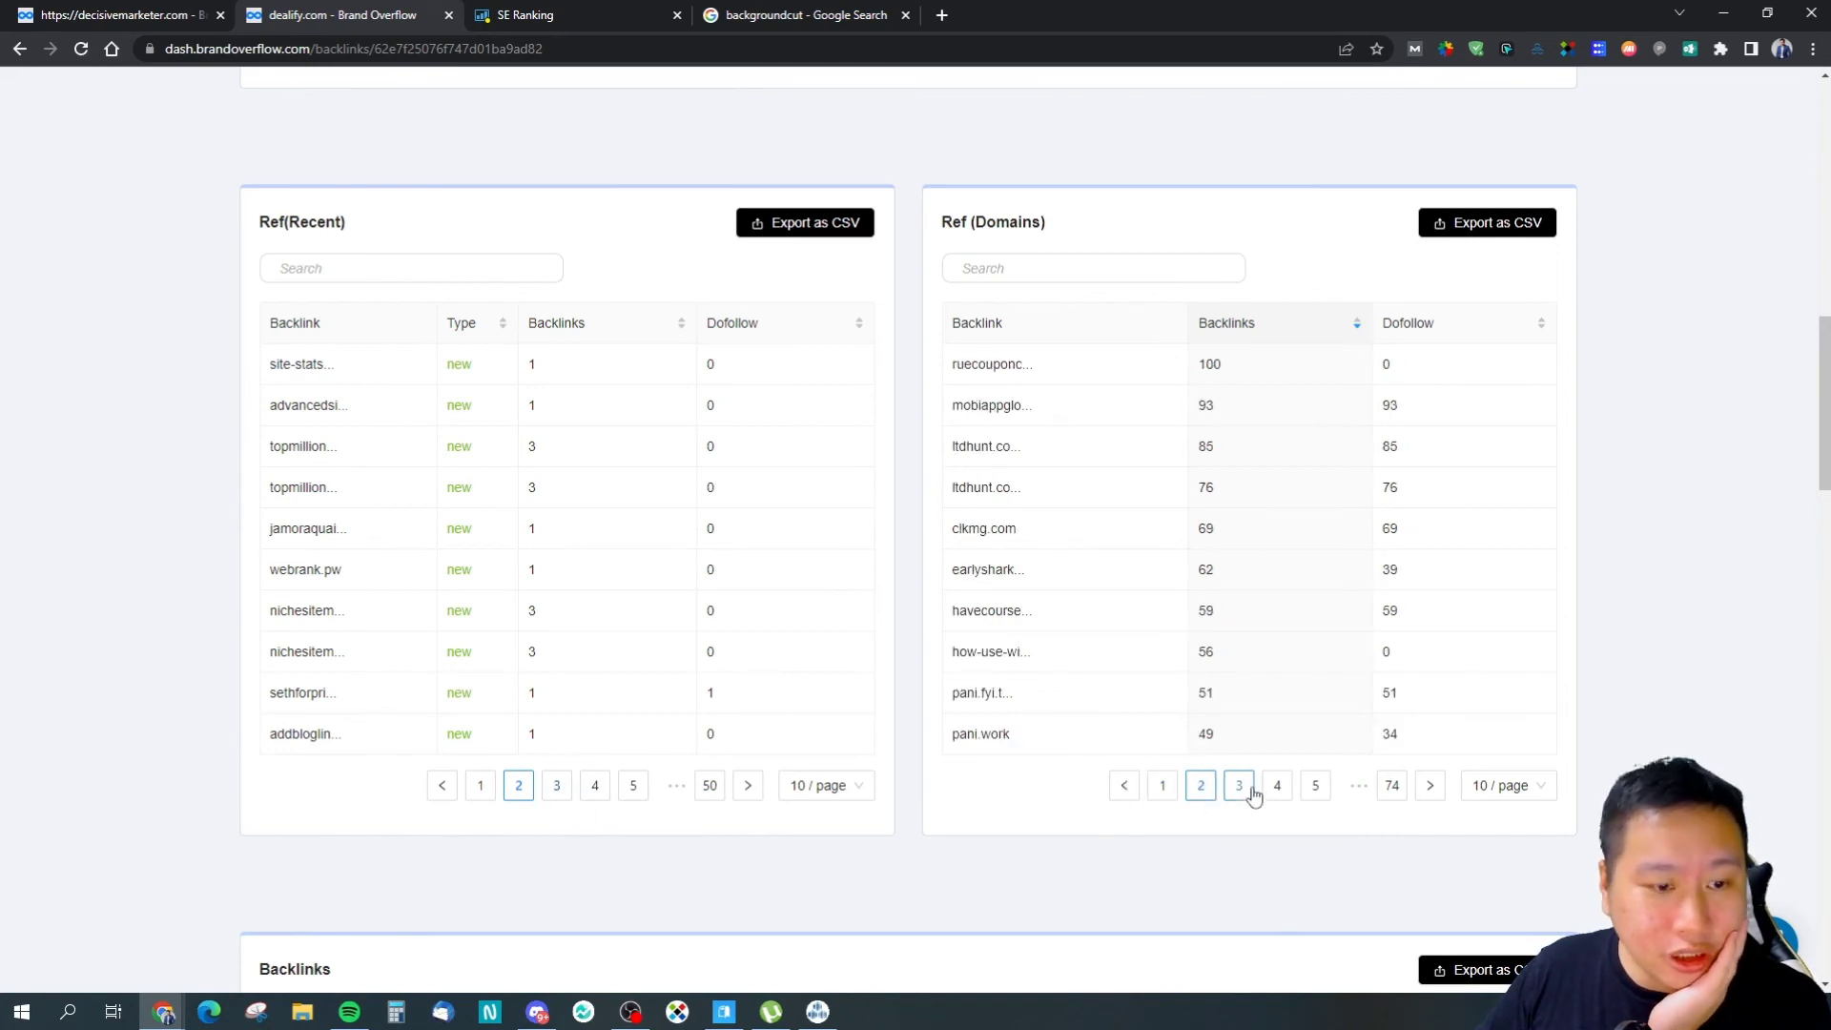
pyautogui.click(1250, 794)
pyautogui.click(1211, 795)
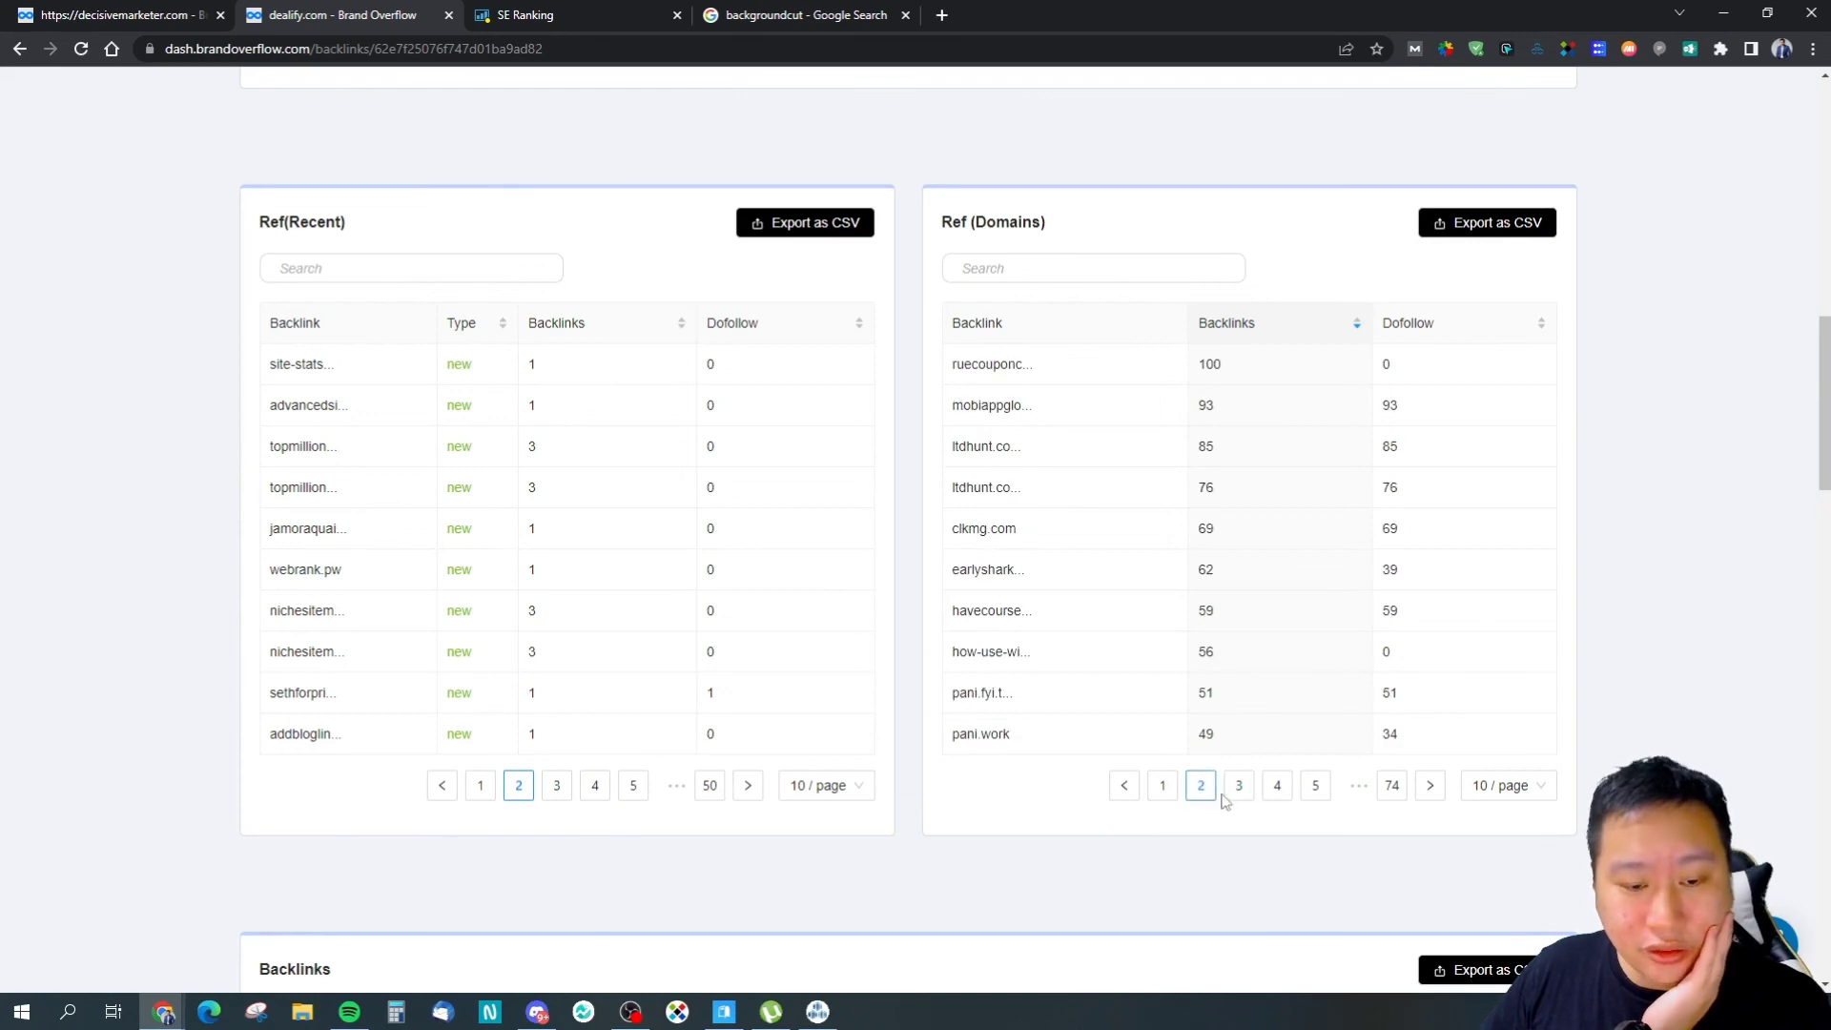
pyautogui.click(1242, 790)
pyautogui.click(1274, 795)
pyautogui.click(1280, 793)
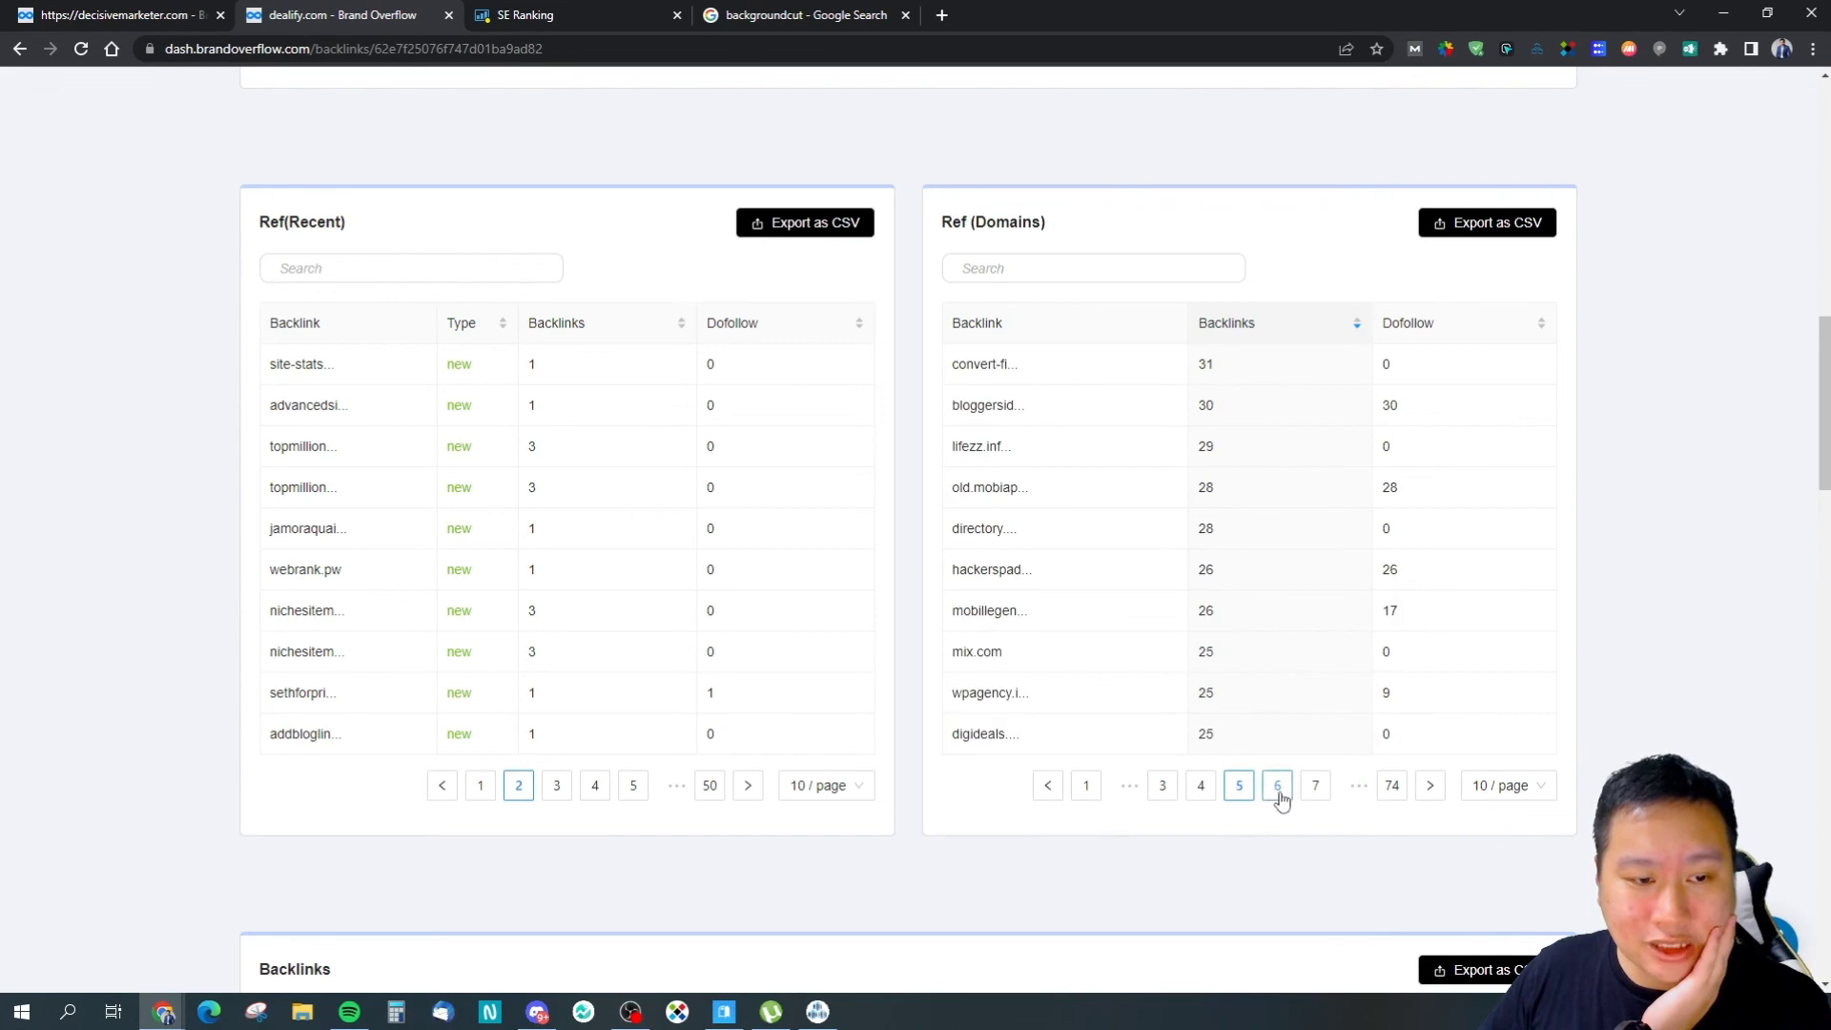
pyautogui.click(1316, 791)
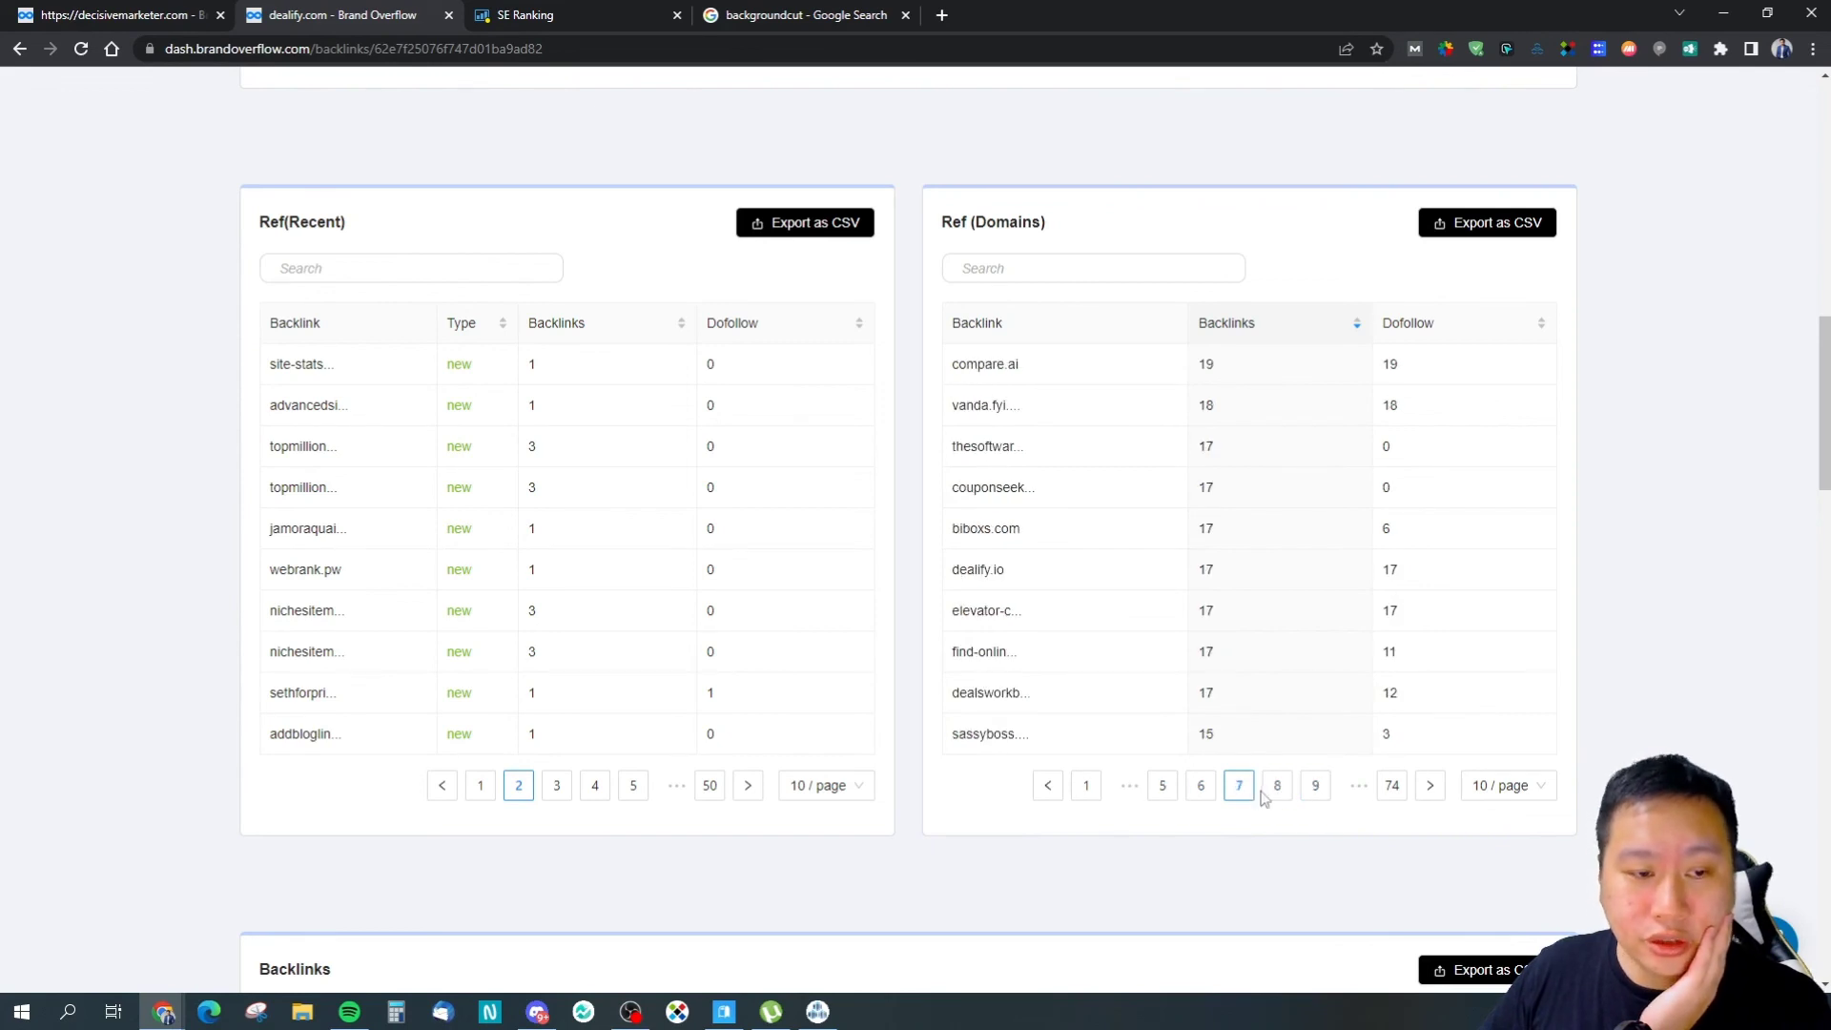
pyautogui.click(1268, 799)
pyautogui.click(1087, 785)
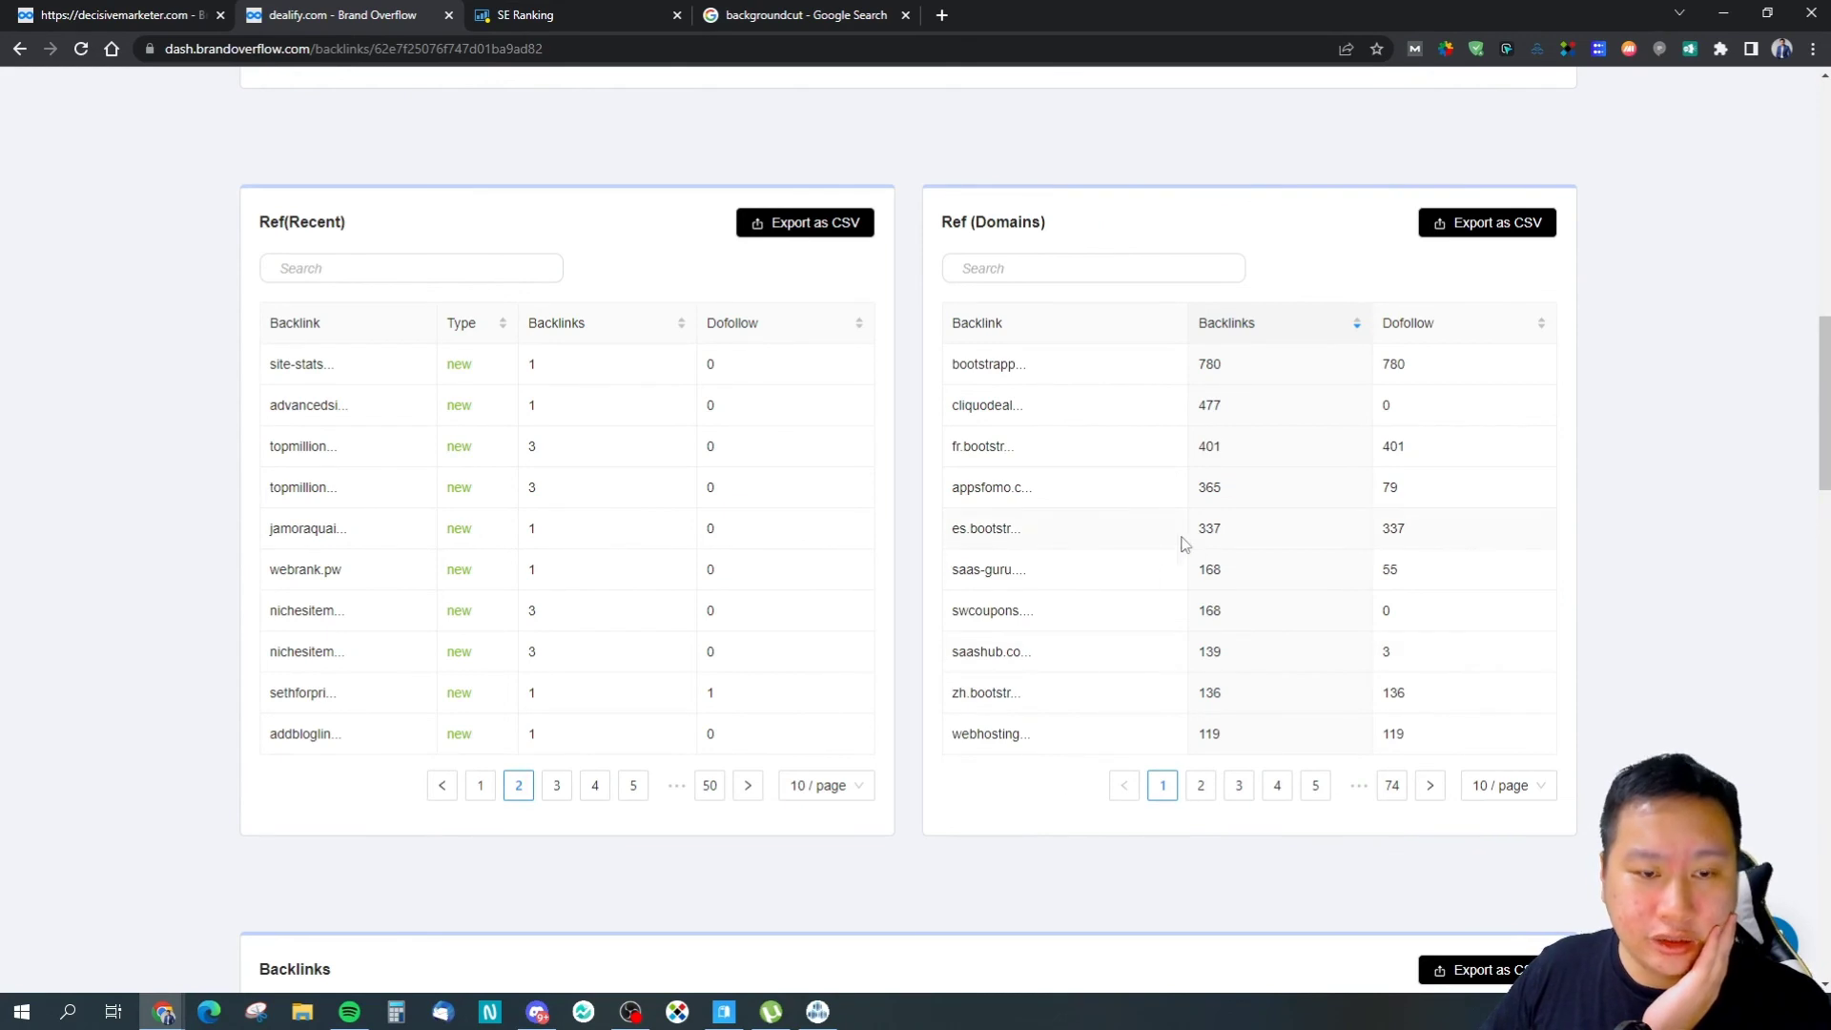